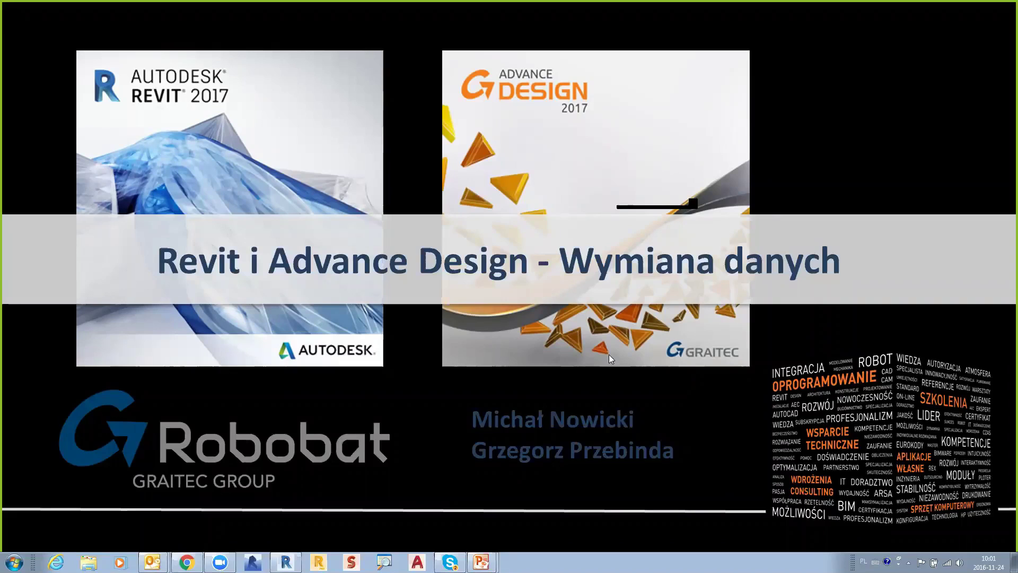
Go to the Plan webinarium slide and reveal all four agenda points, through Graitec BIM Connect to audience questions.
click(503, 242)
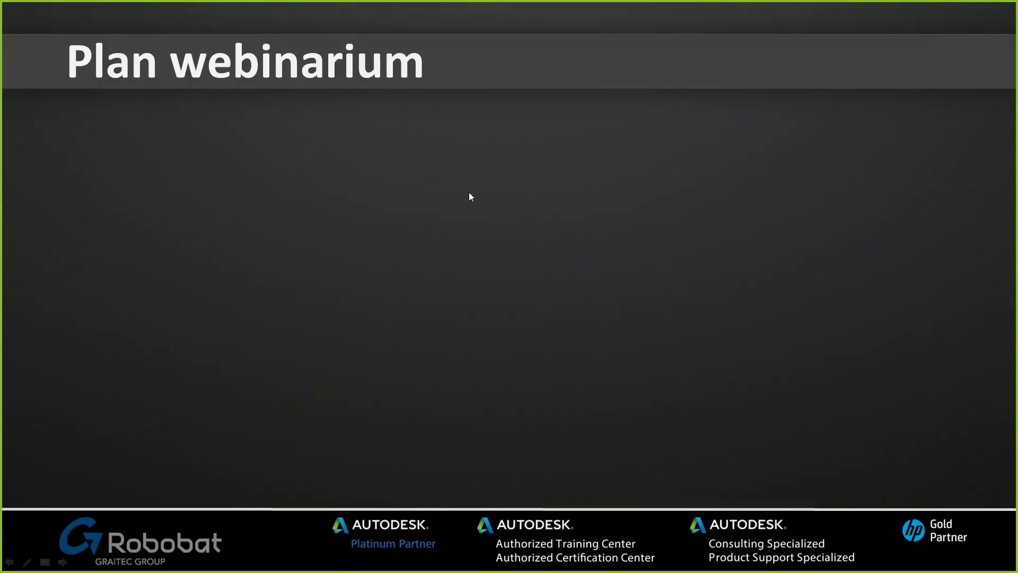
key(Right)
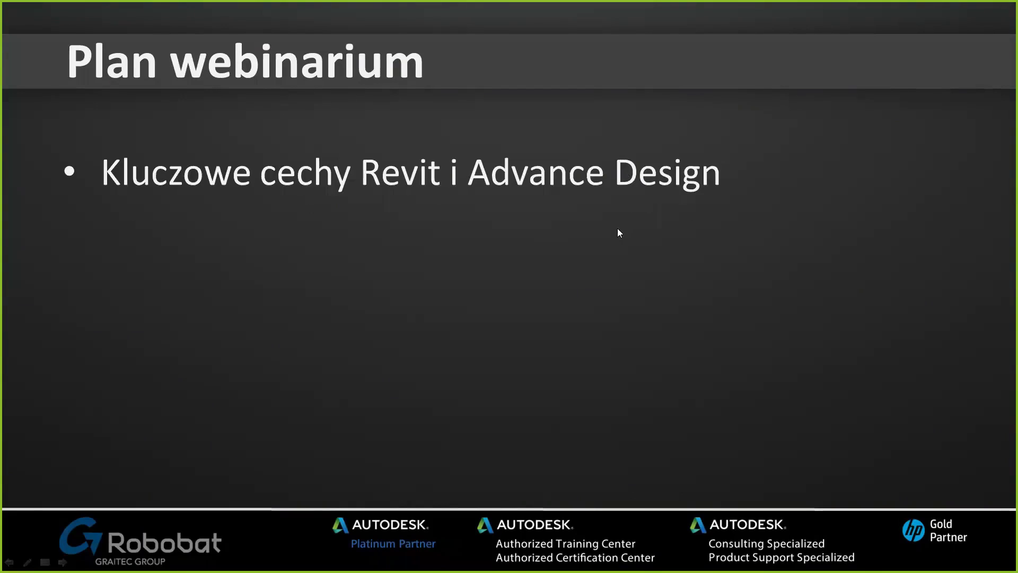
click(600, 237)
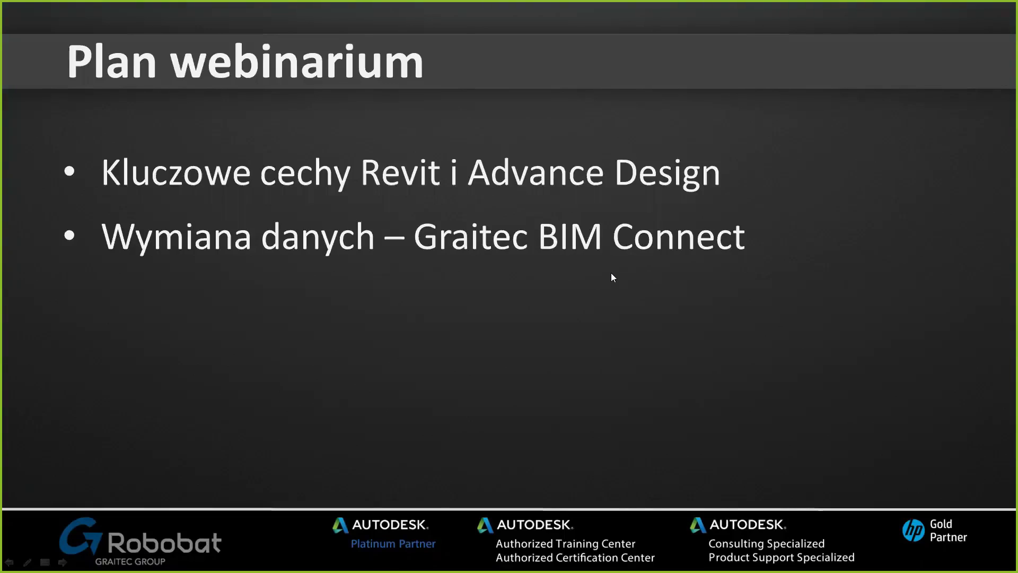
key(Right)
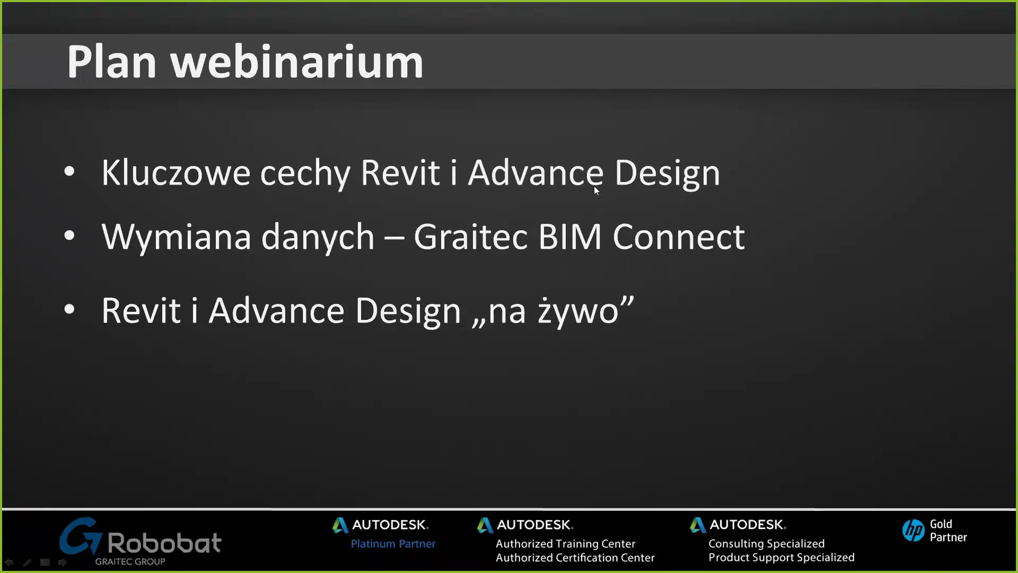
key(alt+Tab)
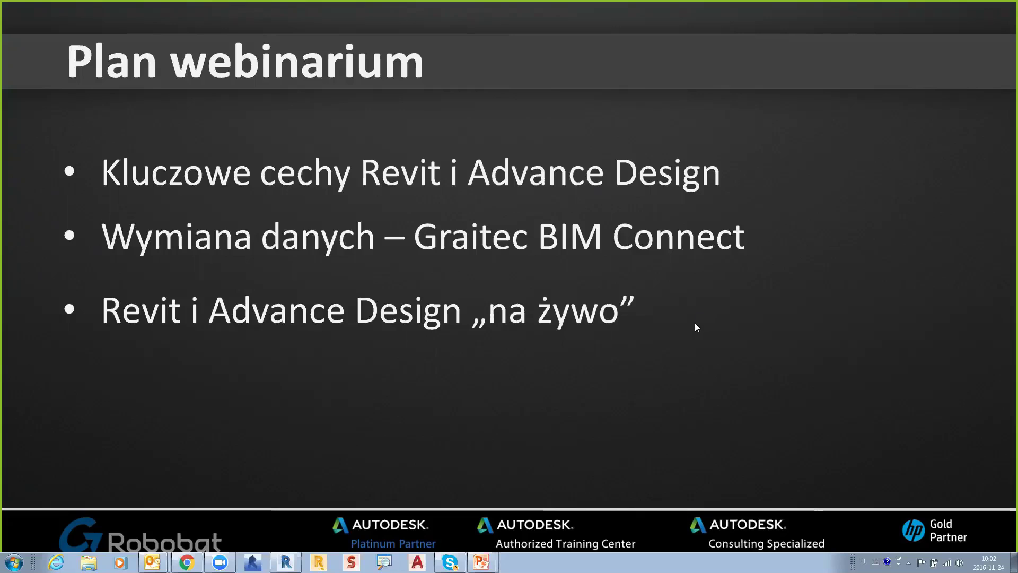
click(672, 342)
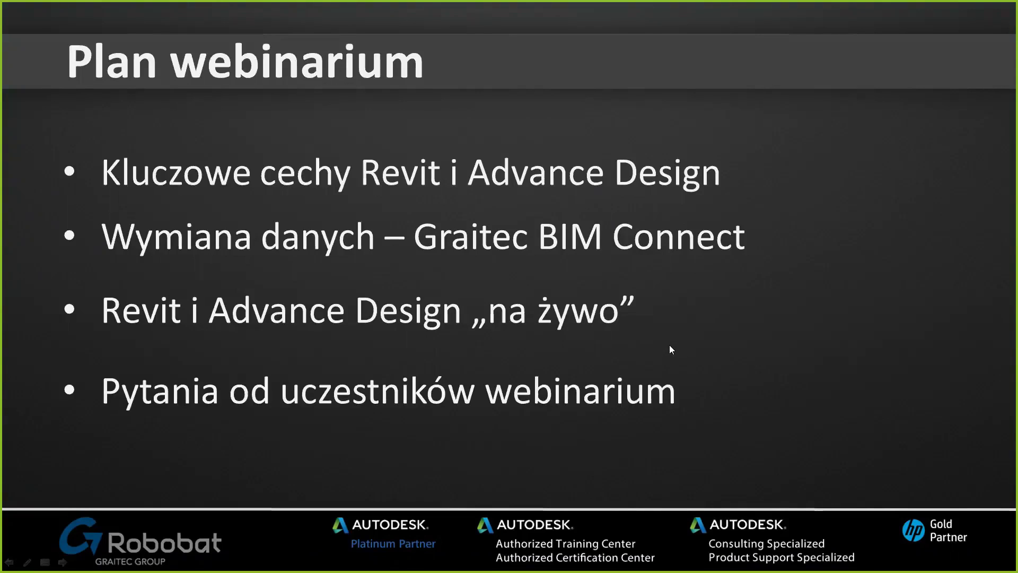
click(694, 325)
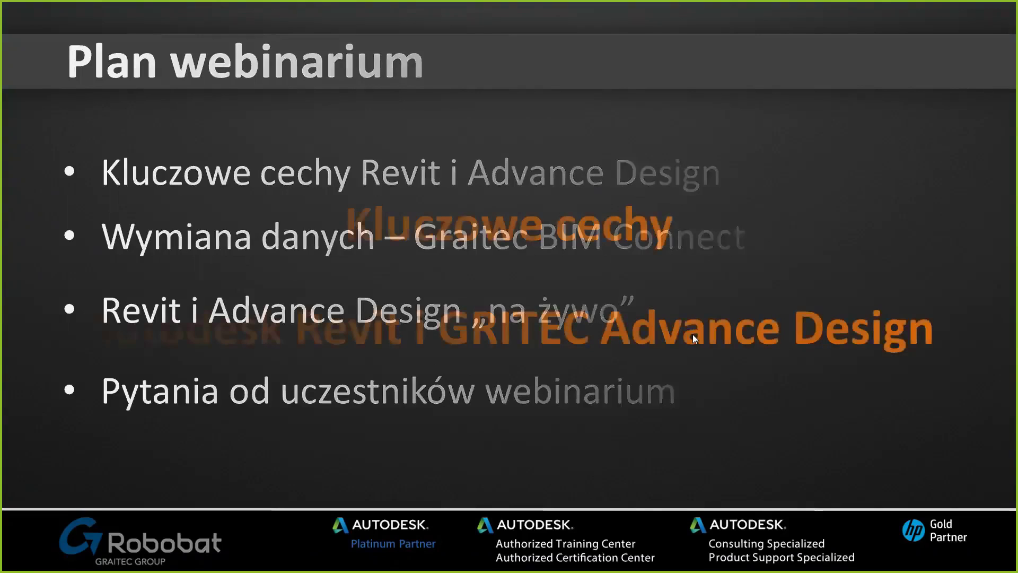
Show the Revit one-model slide's building, arrow and meshed analytical images, then go to the Advance Design features slide.
click(652, 278)
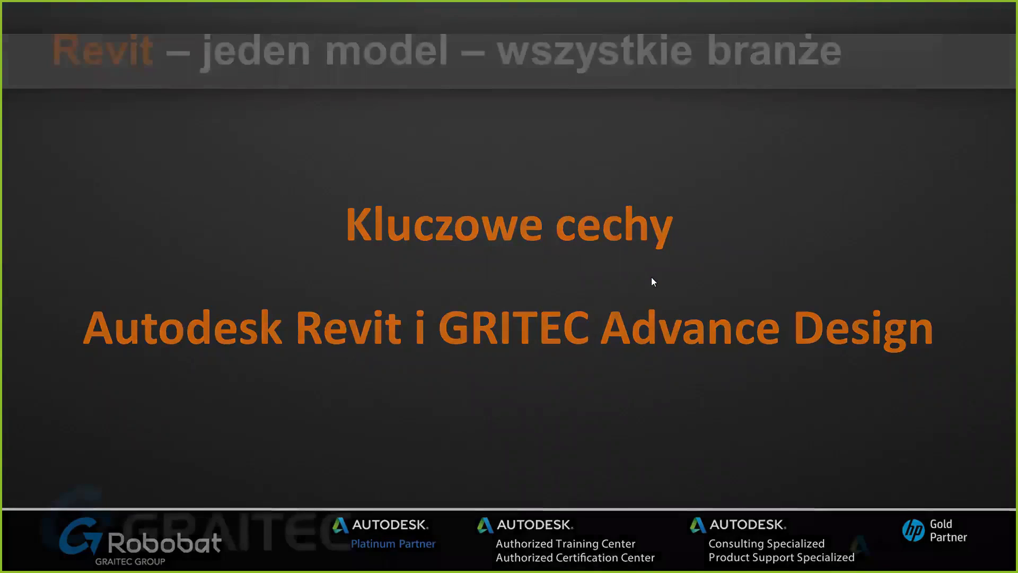
click(491, 251)
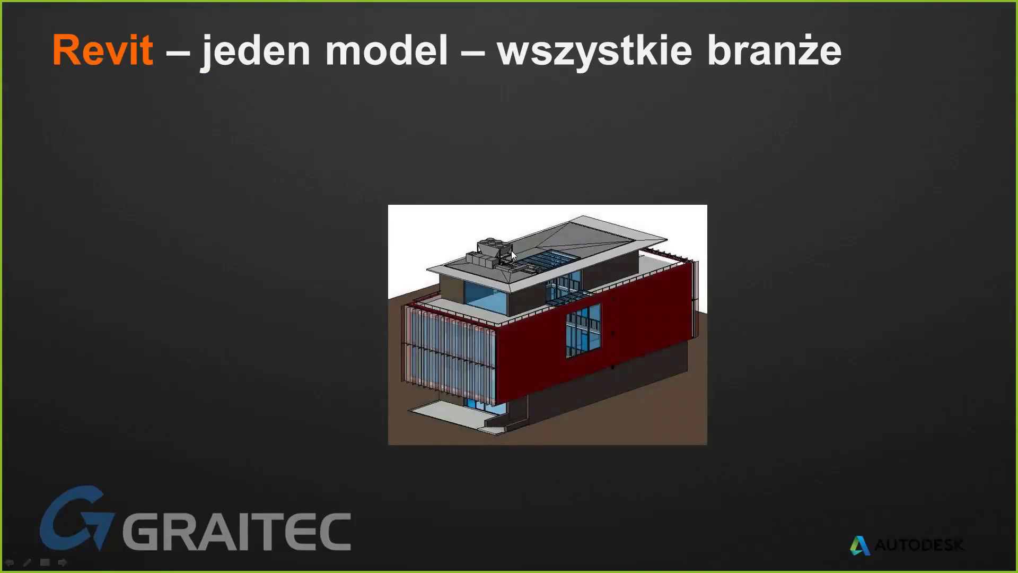
click(511, 250)
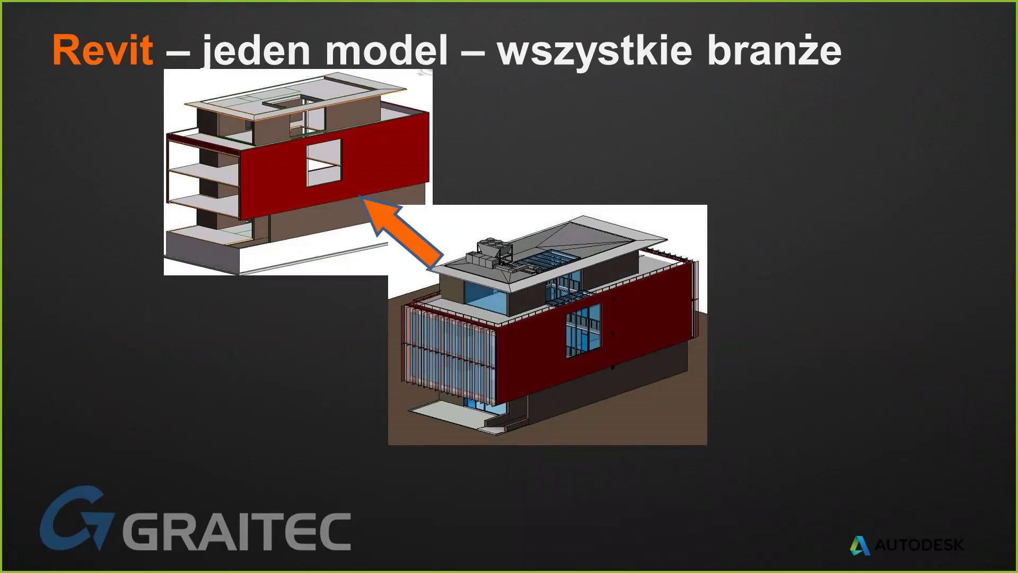
click(401, 253)
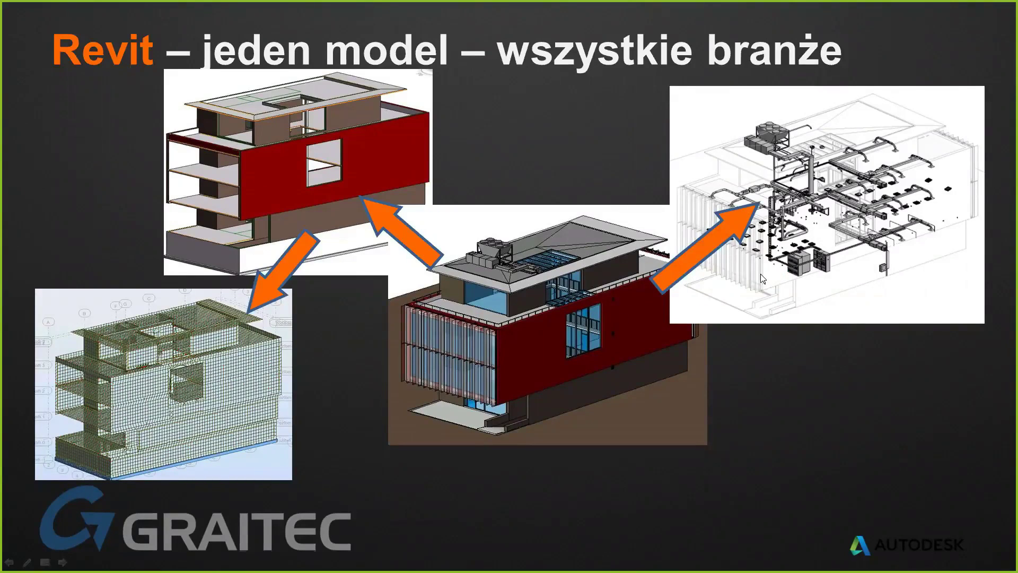
click(598, 288)
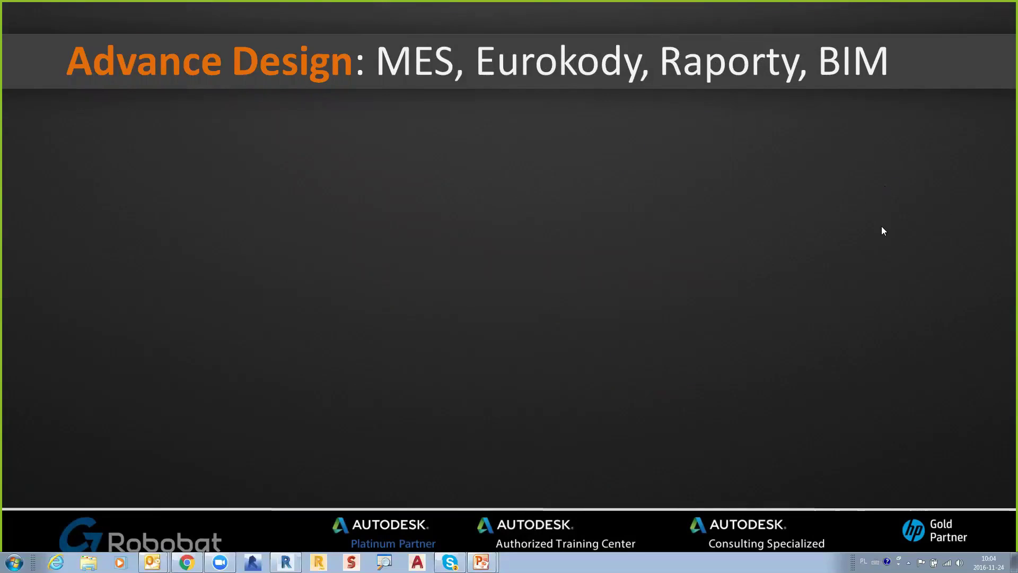
Reveal the MES calculations and the loads-and-design points with their Advance Design images.
click(851, 262)
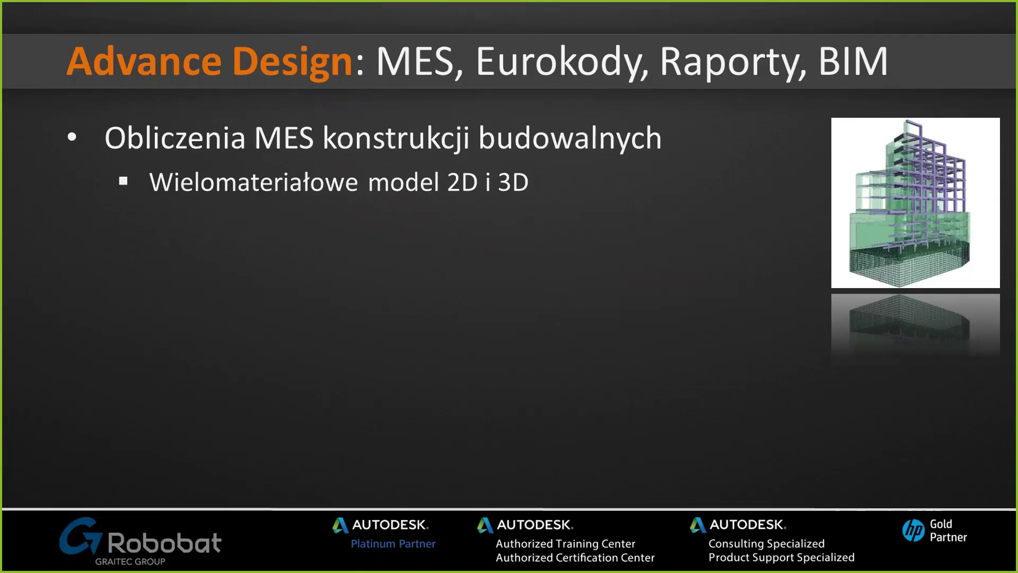
key(Right)
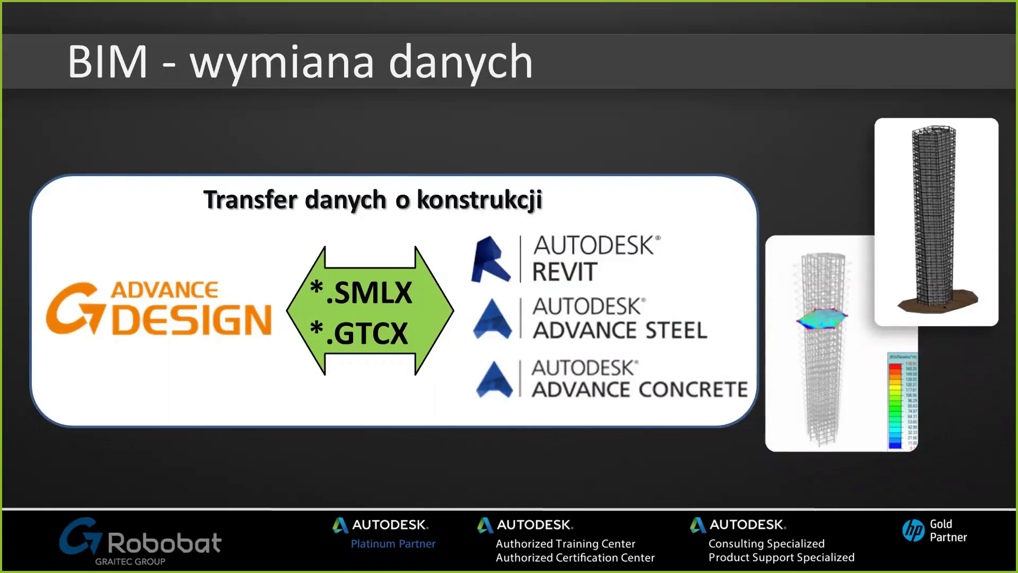
On the narzędzia BIM slide, show the FE element-information point and screenshots, then the correction-tools point.
key(Right)
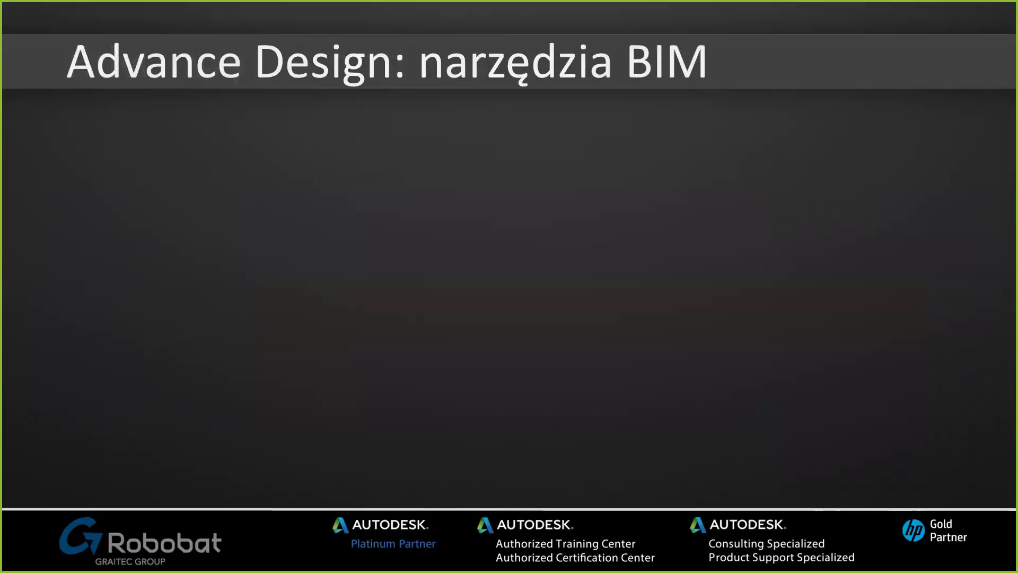
key(Right)
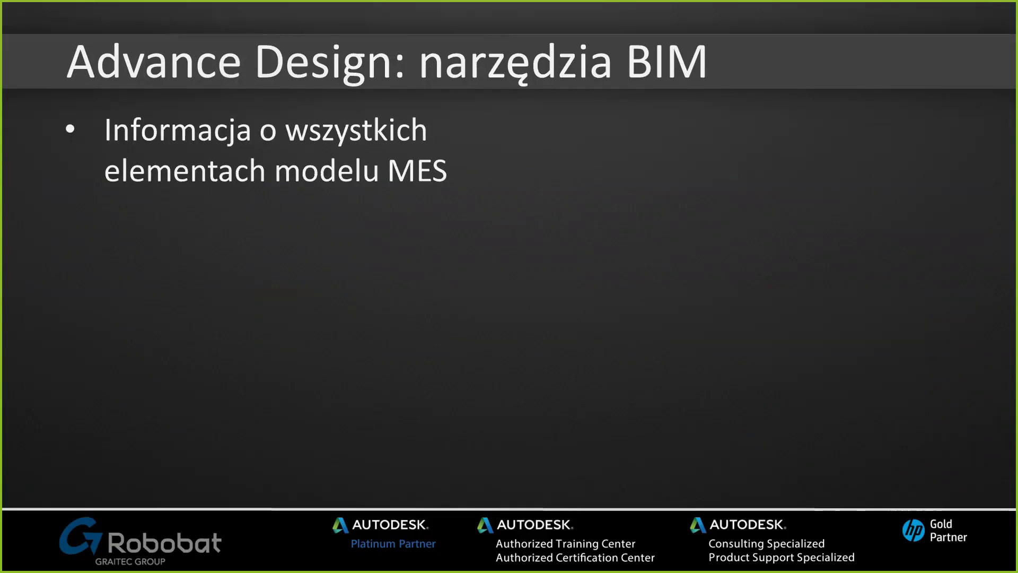
key(Right)
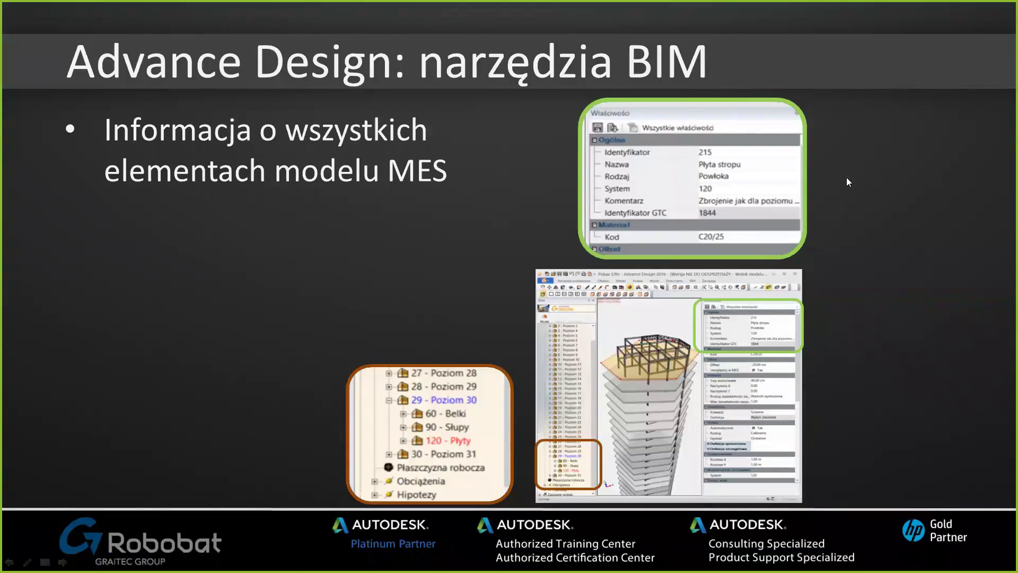
key(Left)
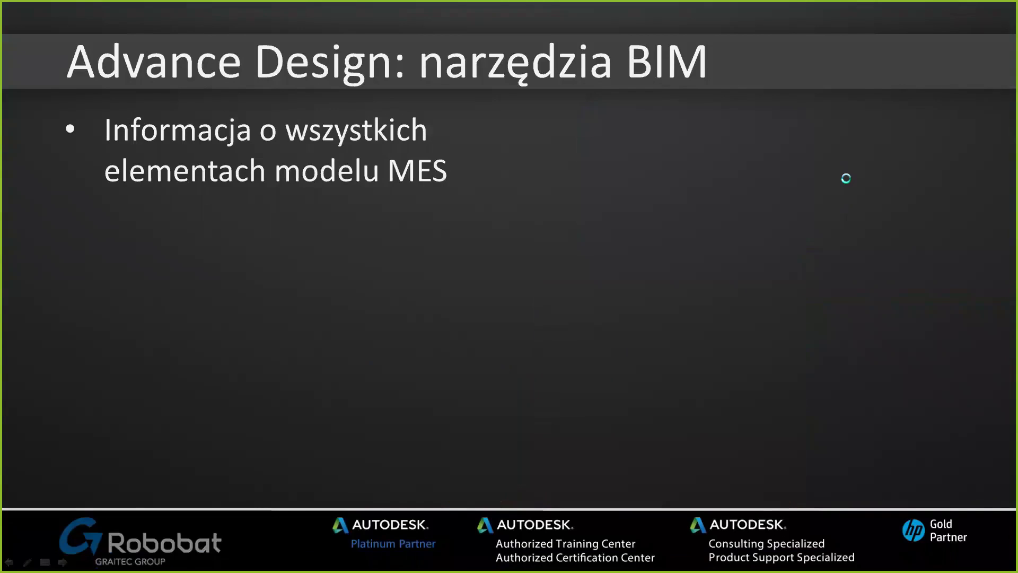
key(Left)
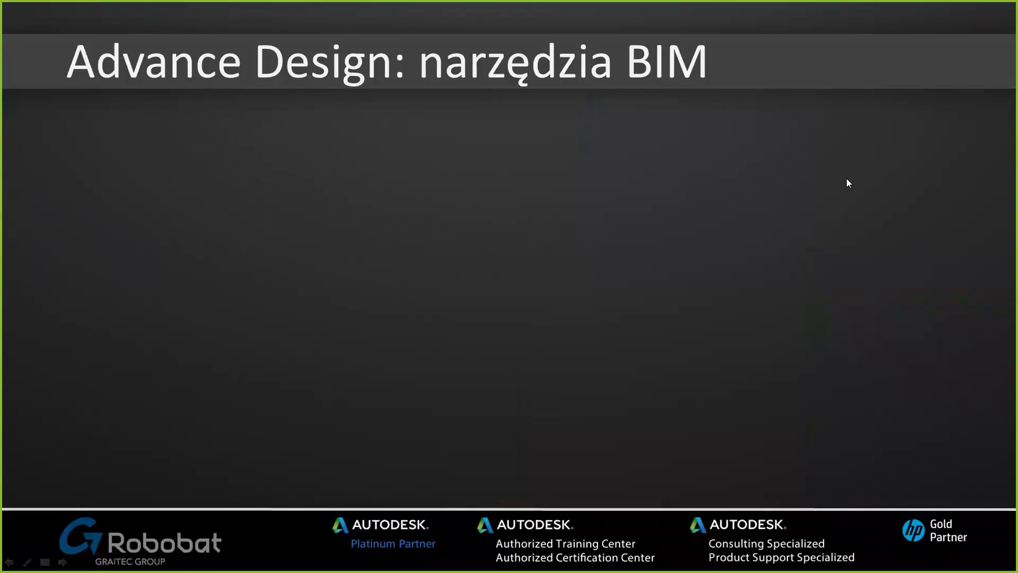
key(Right)
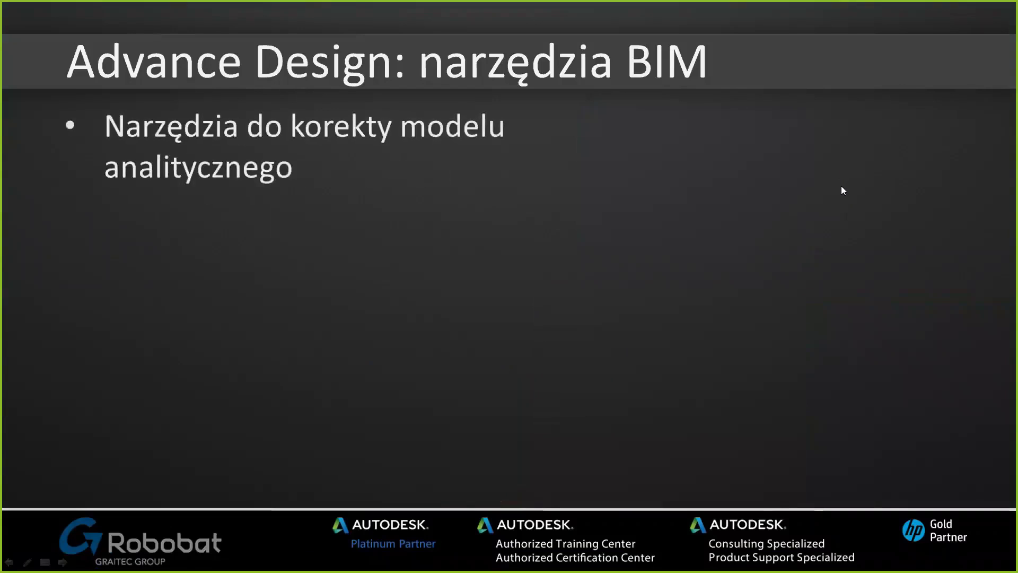
Show the model-correction screenshots and the Offset graficzny point with its screenshot panel.
key(Right)
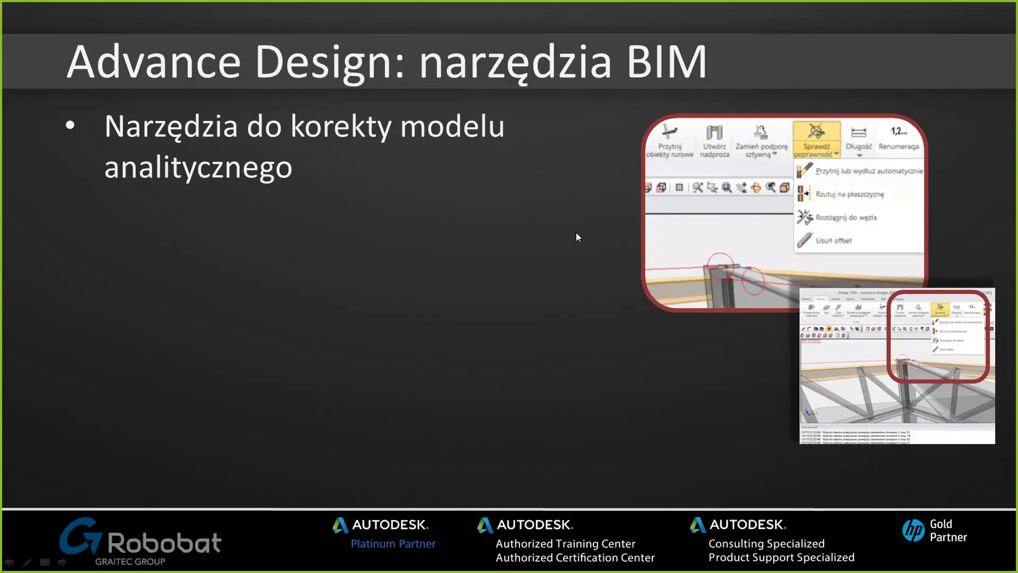
key(Right)
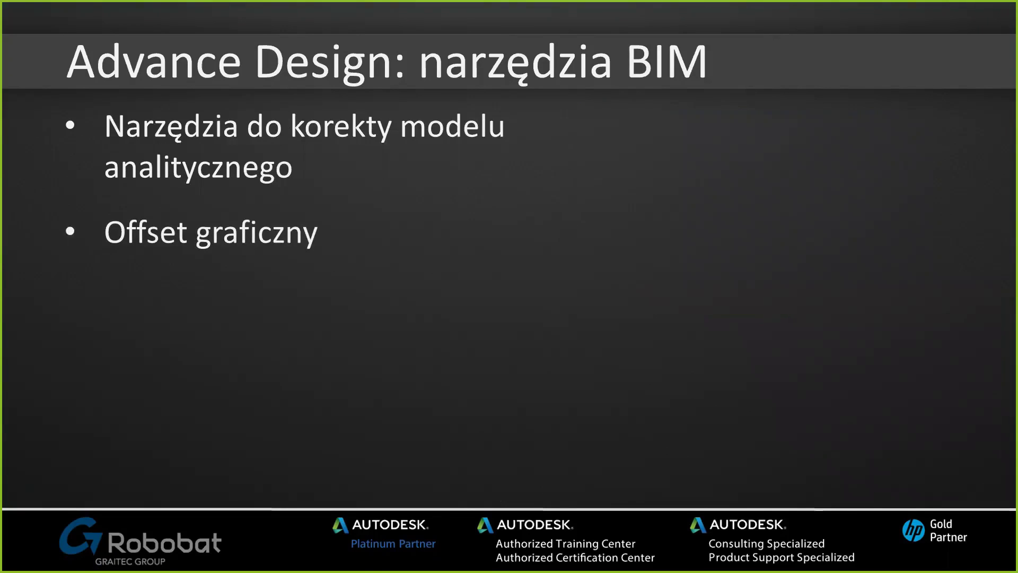
key(Right)
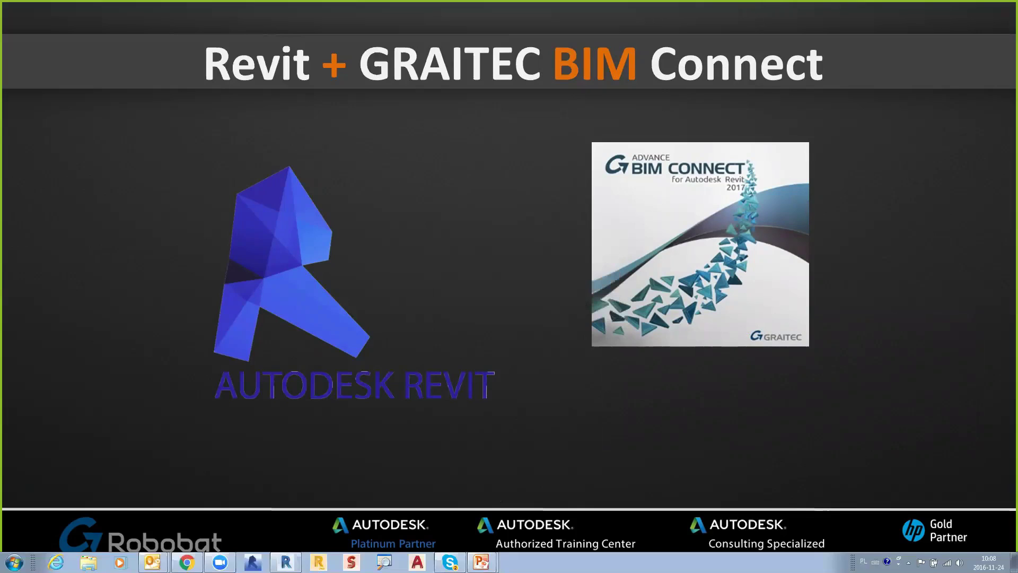
Move the slideshow on to the Możliwości połączenia Revit - AD slide.
click(534, 166)
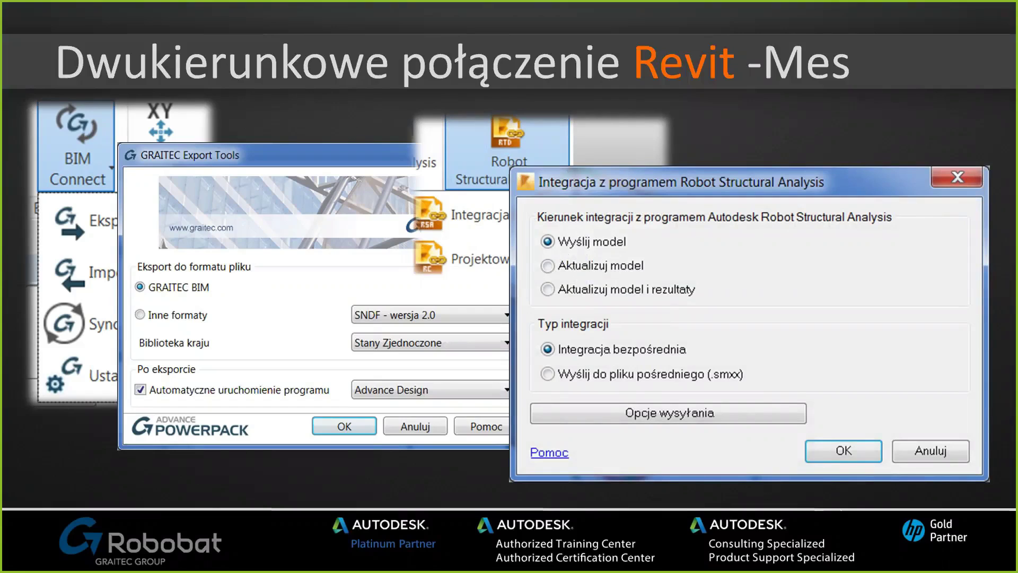
mouse_move(428, 279)
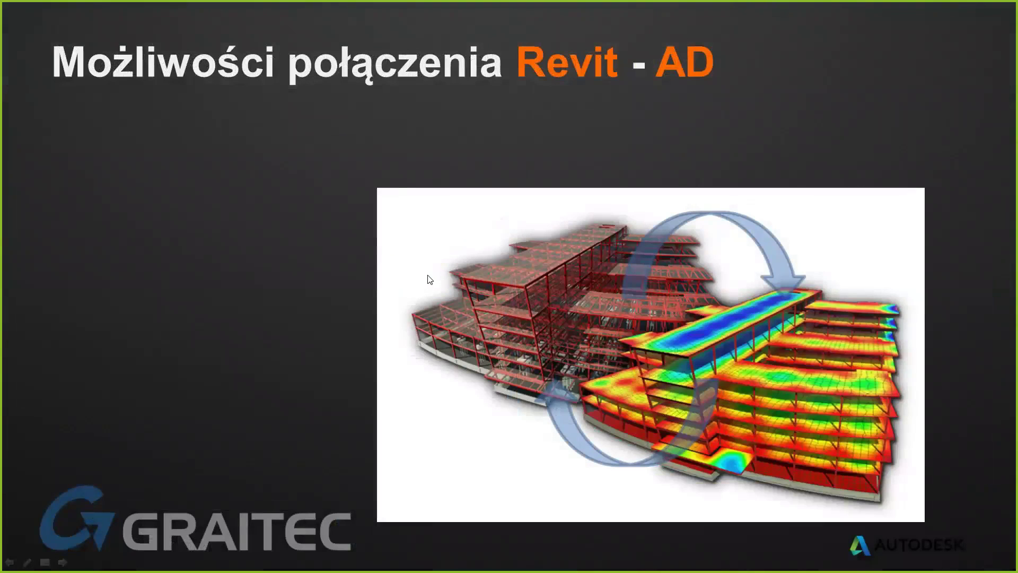
List Słupy, Belki, Stropy, Ściany and Fundamenty, then move to the Integracja obciążeń Revit-AD slide.
click(430, 280)
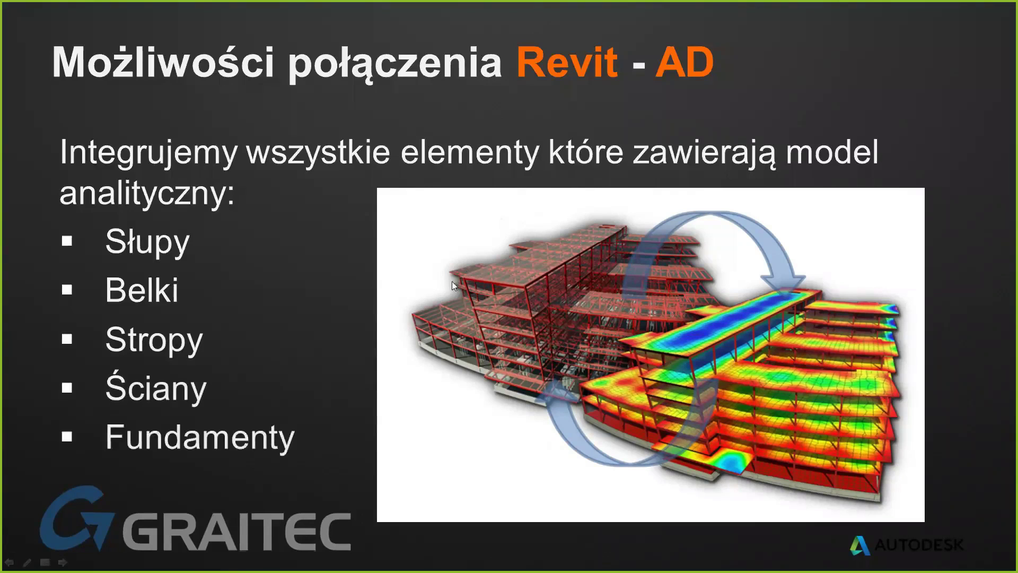
click(358, 285)
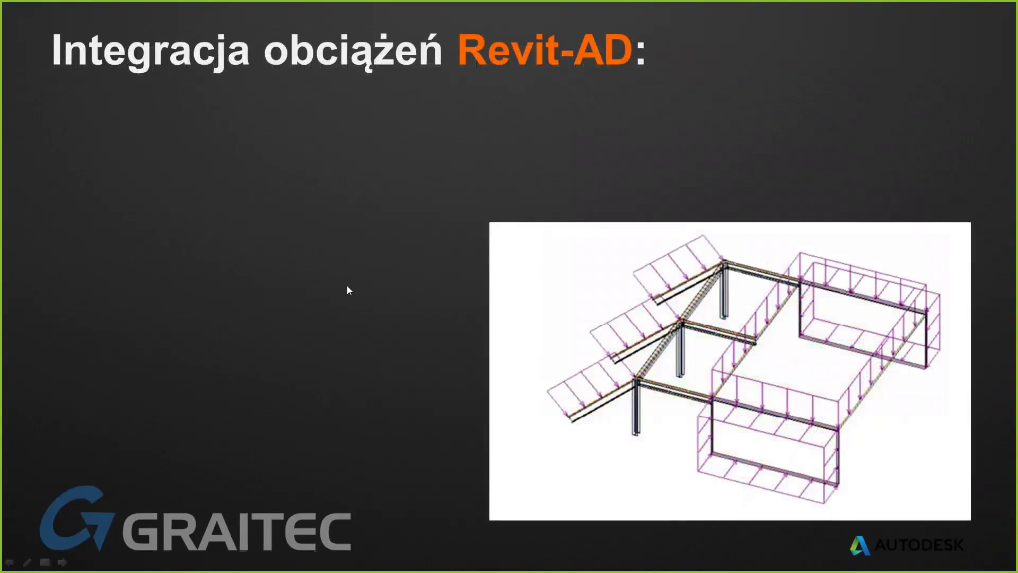
Reveal the point, line, surface load, load case and combination bullets, then reach Dopasowanie modelu analitycznego.
click(351, 287)
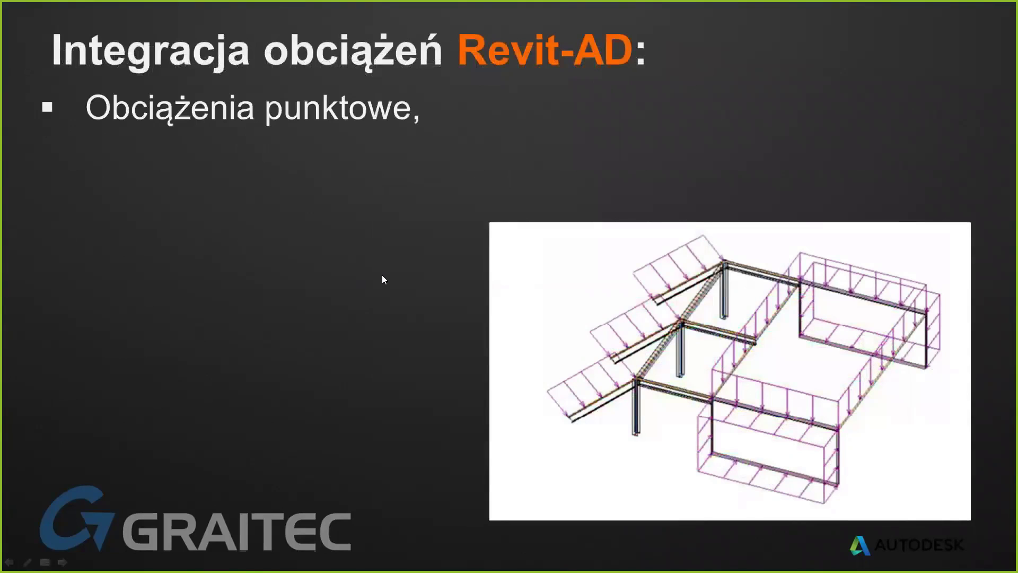
click(383, 247)
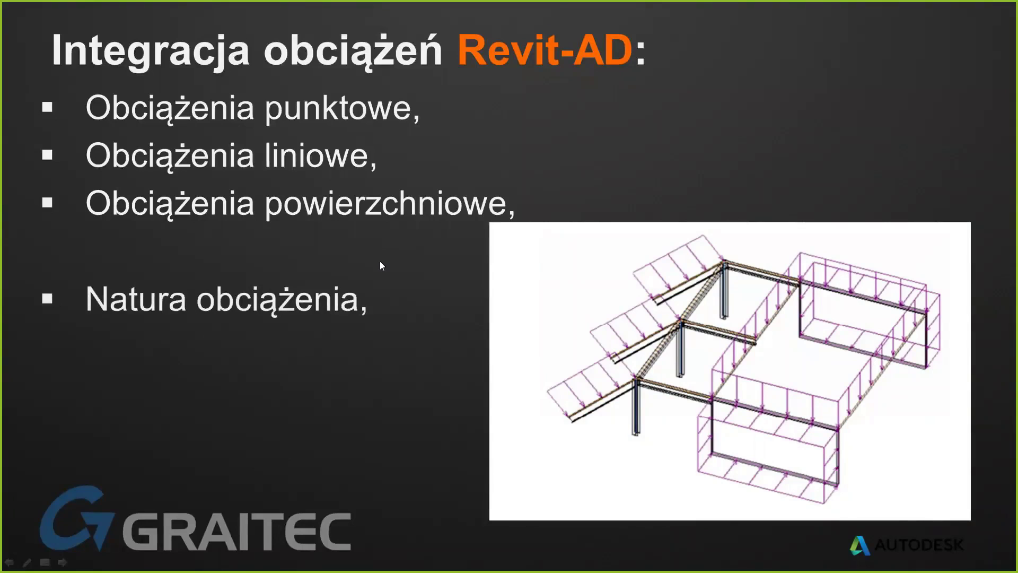
click(380, 261)
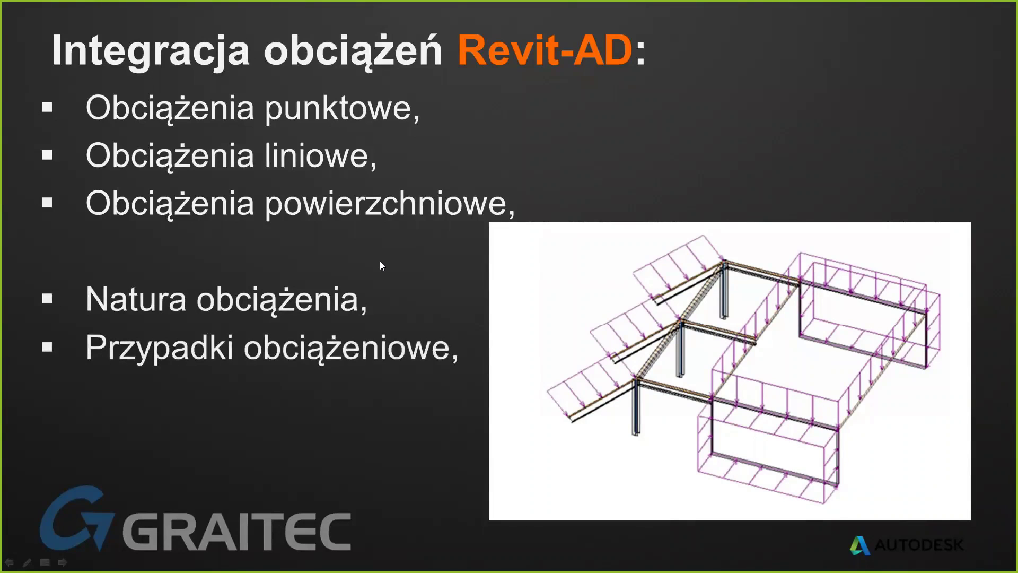
click(379, 261)
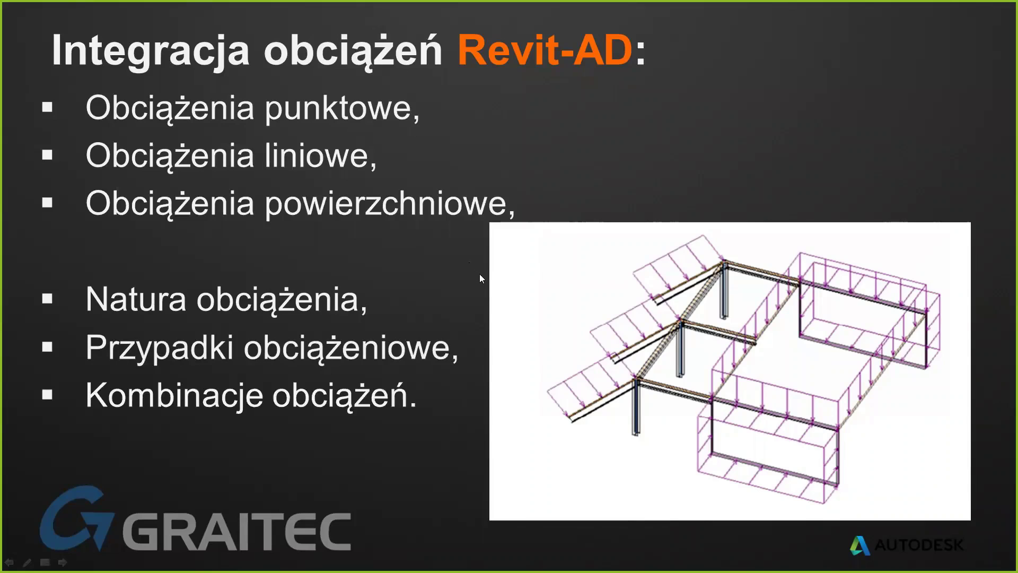
click(407, 250)
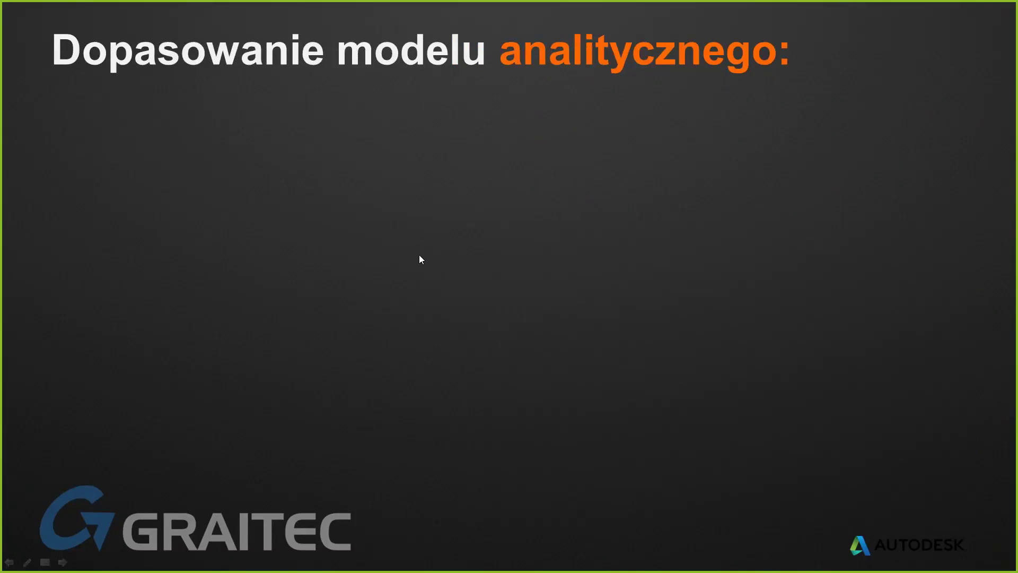
Show the 3D structural frame and analytical model images, then go to the Prezentacja na żywo slide.
click(422, 255)
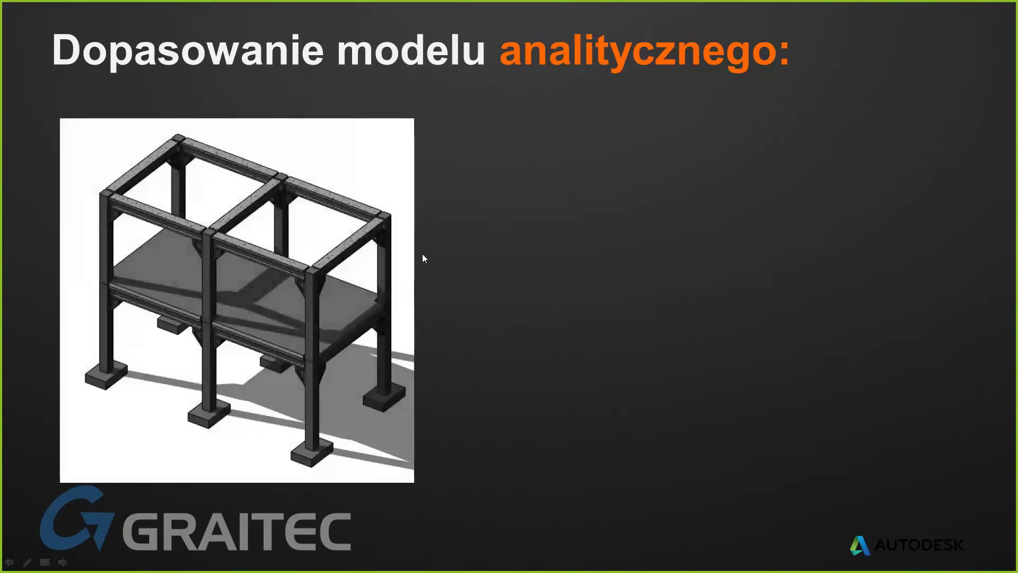
click(378, 265)
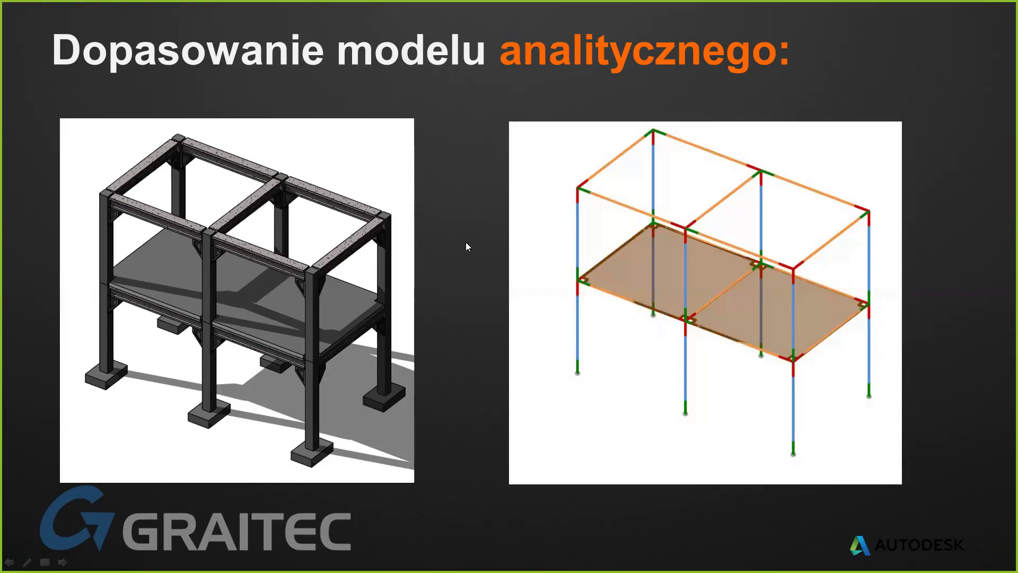
click(477, 210)
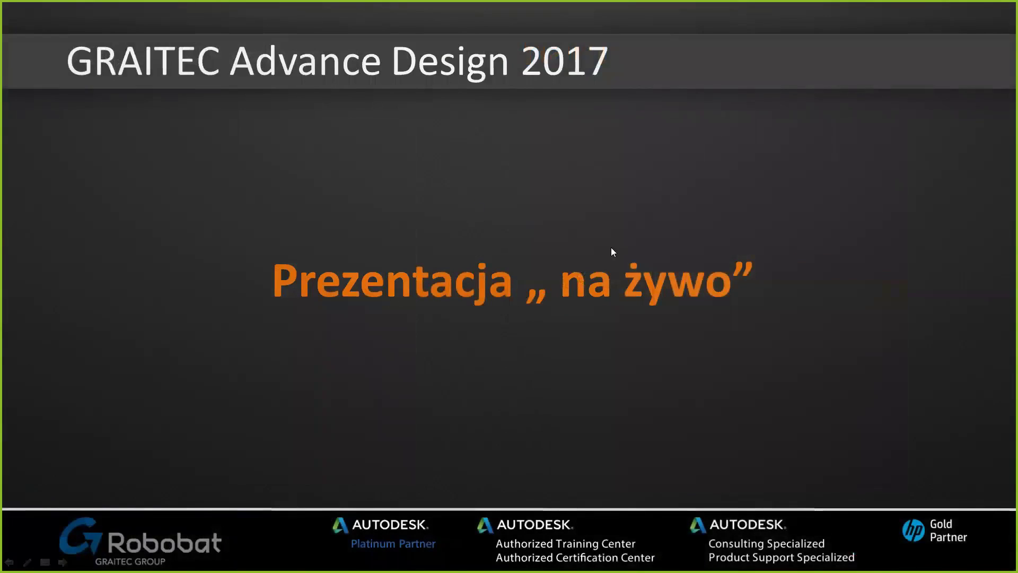
Leave the slideshow for Revit and orbit the {3D} view over the flat roof toward the gabled wing.
key(Escape)
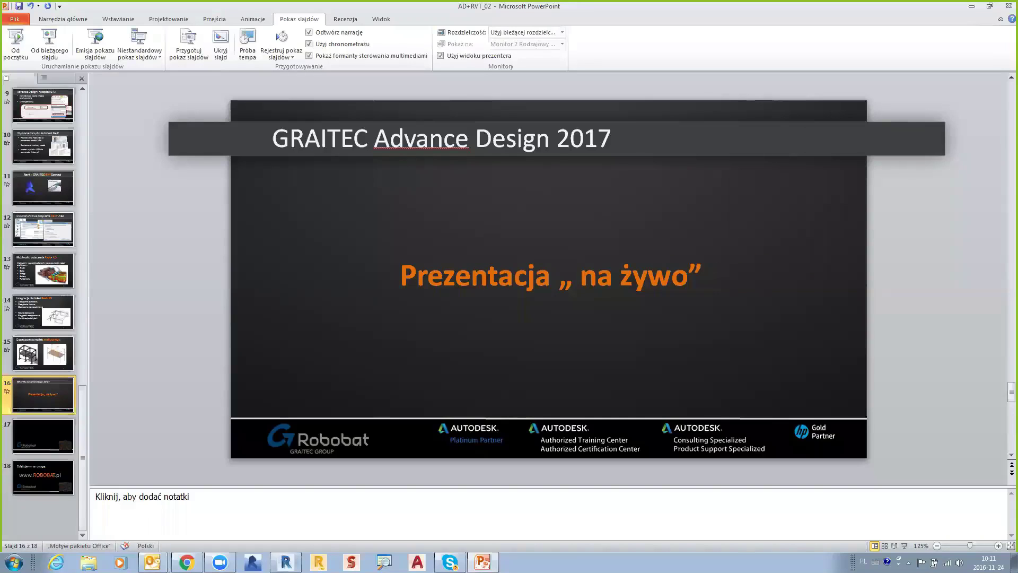
key(alt+Tab)
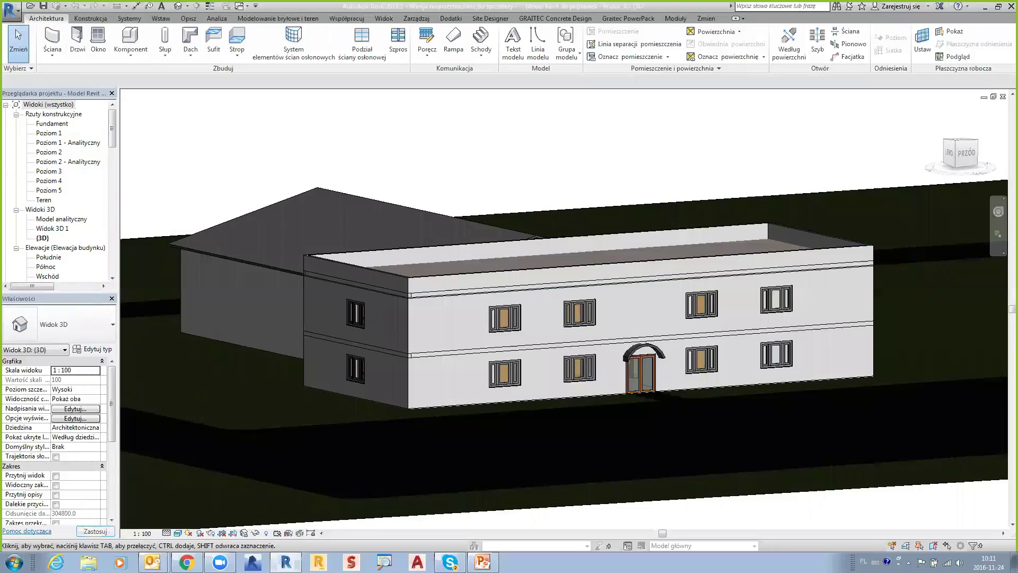
mouse_move(618, 198)
shift+middle_down()
mouse_move(539, 156)
mouse_move(546, 319)
mouse_move(403, 308)
mouse_move(371, 318)
shift+middle_up()
scroll(530, 318, down, 2)
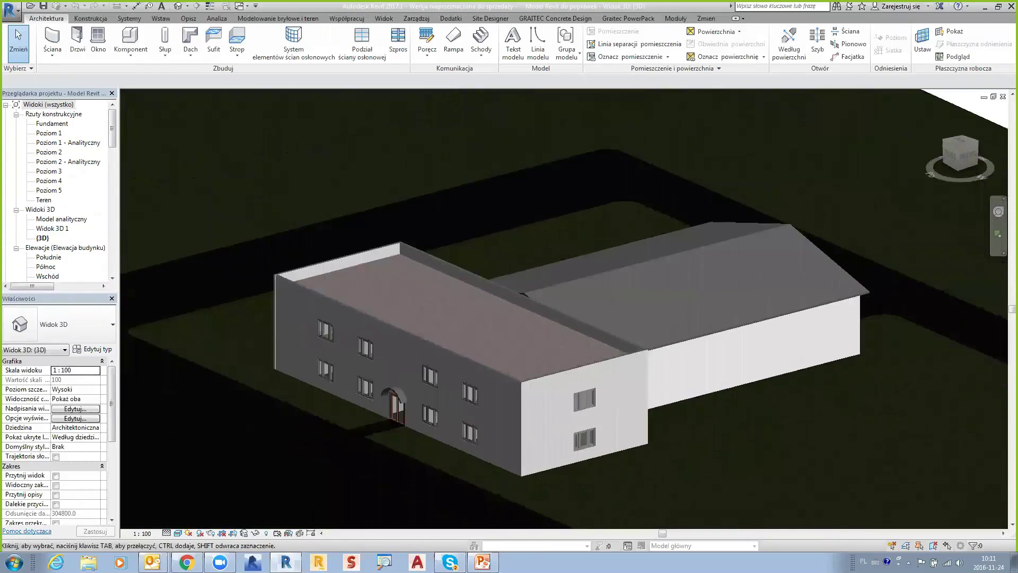
shift+middle_drag(530, 318, 477, 297)
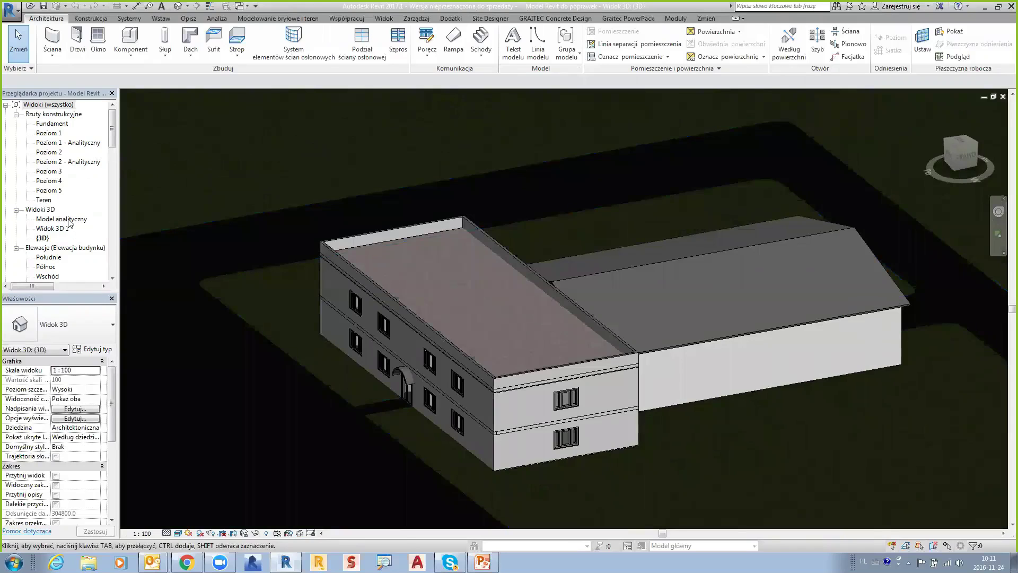
Open the Model analityczny 3D view and look down on the site from above.
double_click(68, 220)
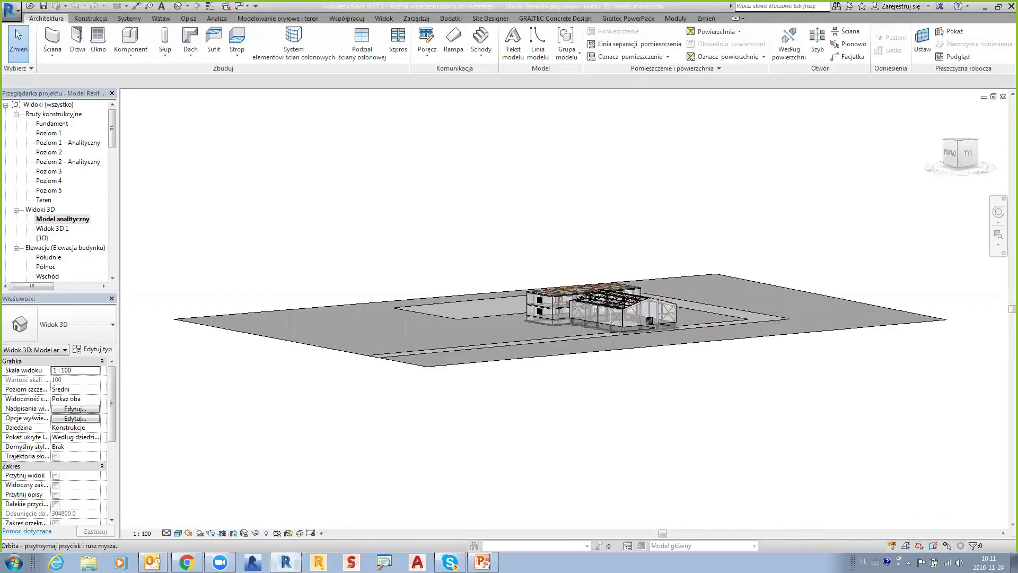
shift+middle_drag(510, 318, 456, 371)
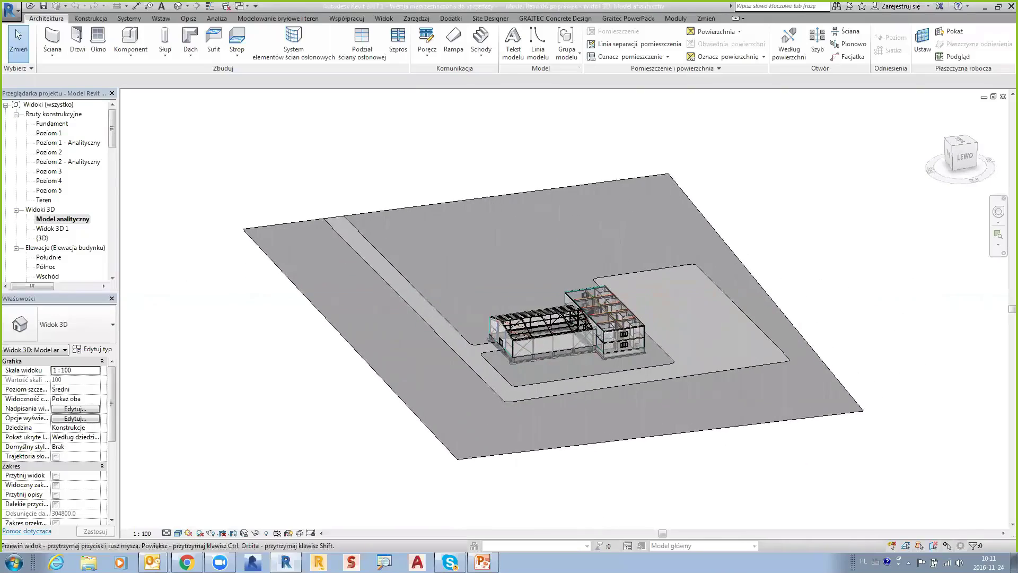
scroll(530, 331, up, 2)
scroll(530, 332, up, 1)
scroll(531, 331, up, 2)
scroll(531, 331, up, 1)
Orbit and zoom around the building to inspect the roof trusses, long facade and stair.
mouse_move(577, 405)
shift+middle_down()
mouse_move(464, 386)
mouse_move(469, 393)
shift+middle_up()
scroll(470, 395, up, 3)
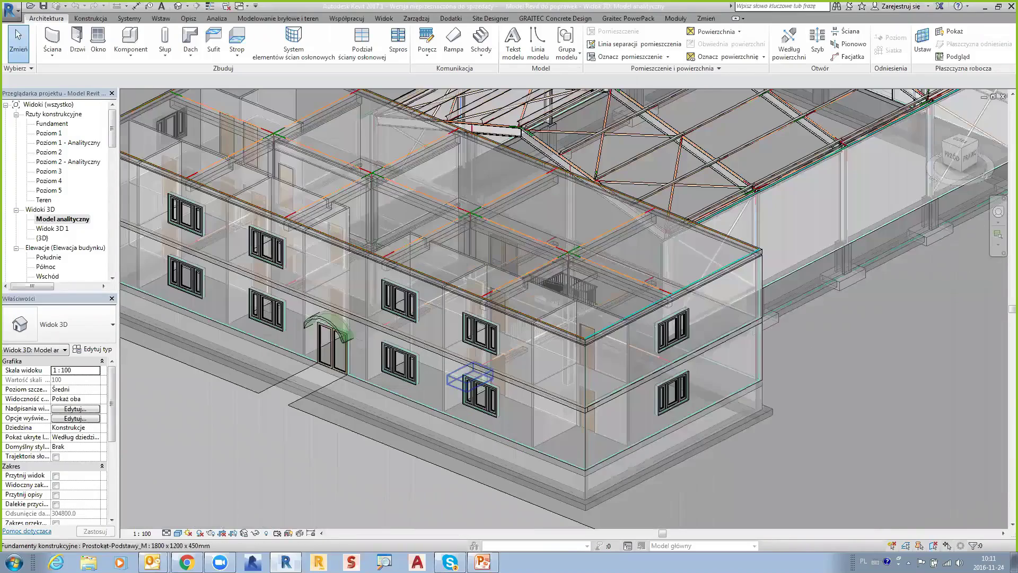
scroll(470, 385, up, 2)
shift+middle_drag(469, 392, 463, 448)
shift+middle_drag(345, 374, 477, 301)
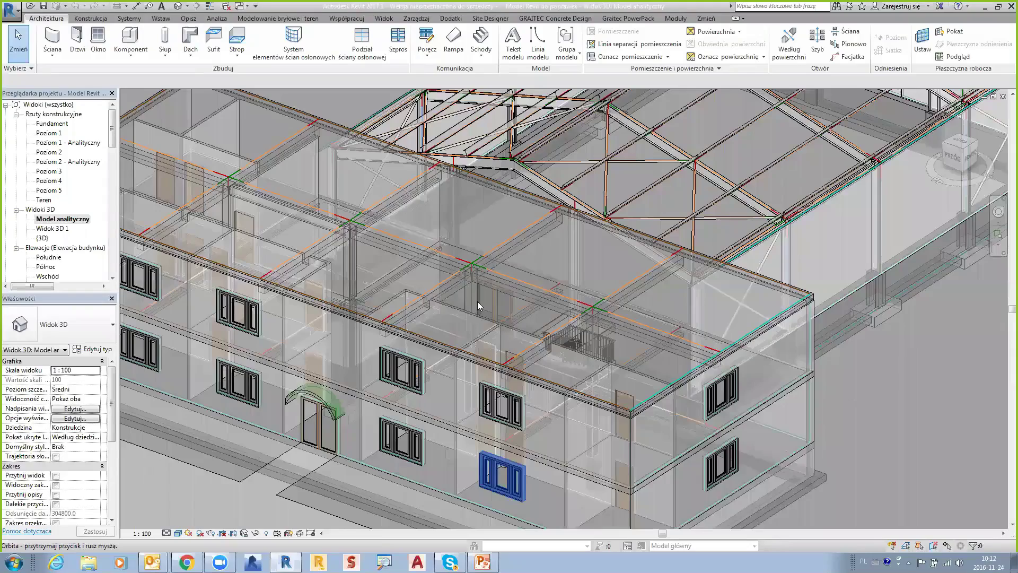
shift+middle_drag(477, 301, 483, 299)
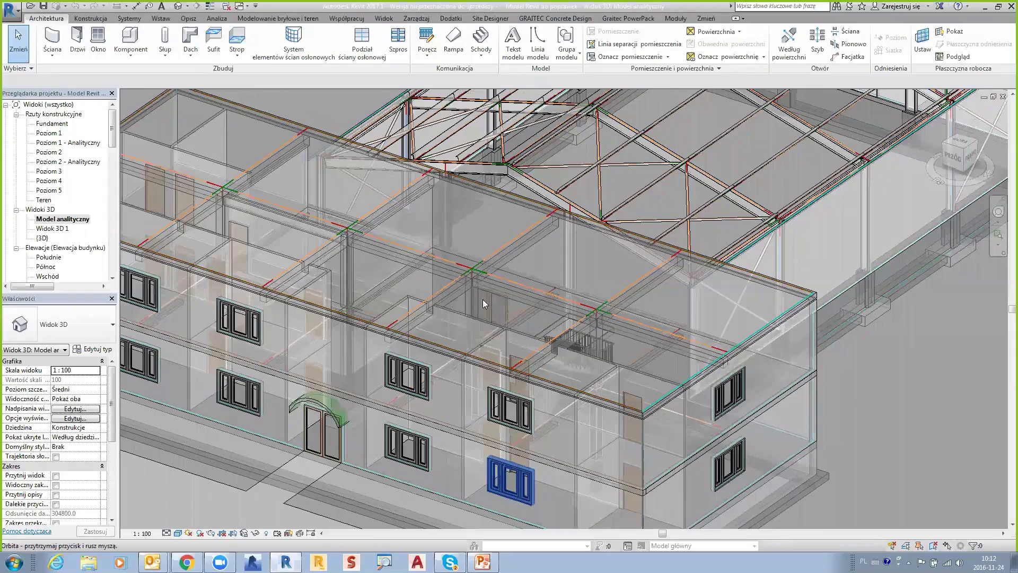
shift+middle_drag(609, 319, 612, 313)
scroll(611, 309, down, 2)
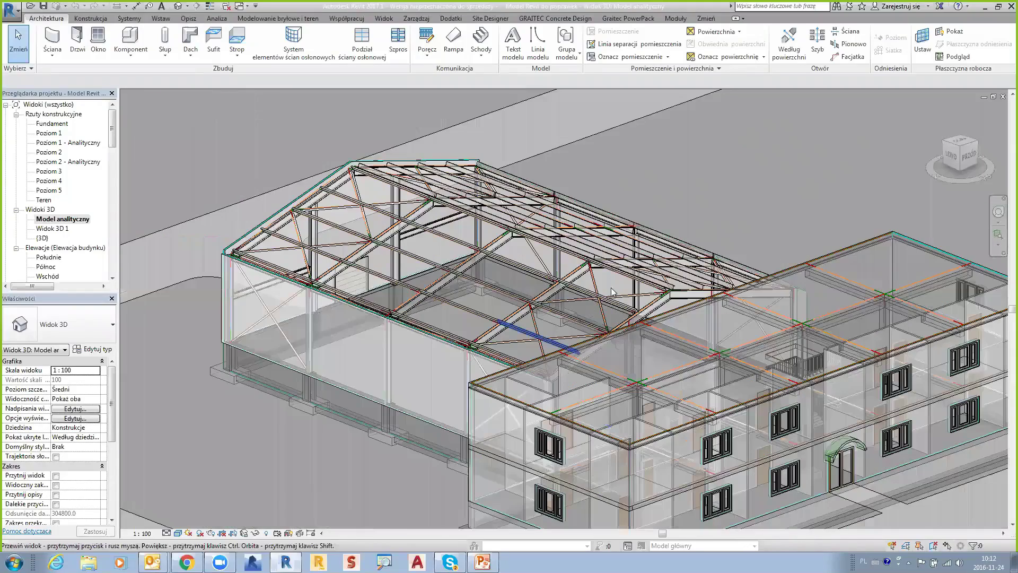
mouse_move(530, 366)
middle_down()
mouse_move(557, 354)
mouse_move(512, 324)
middle_up()
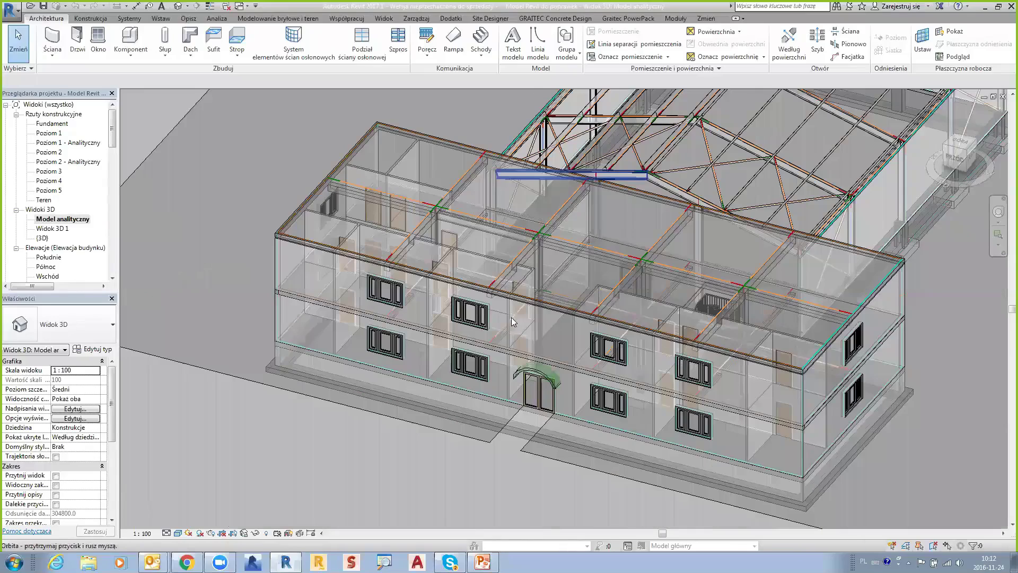
middle_drag(522, 281, 492, 303)
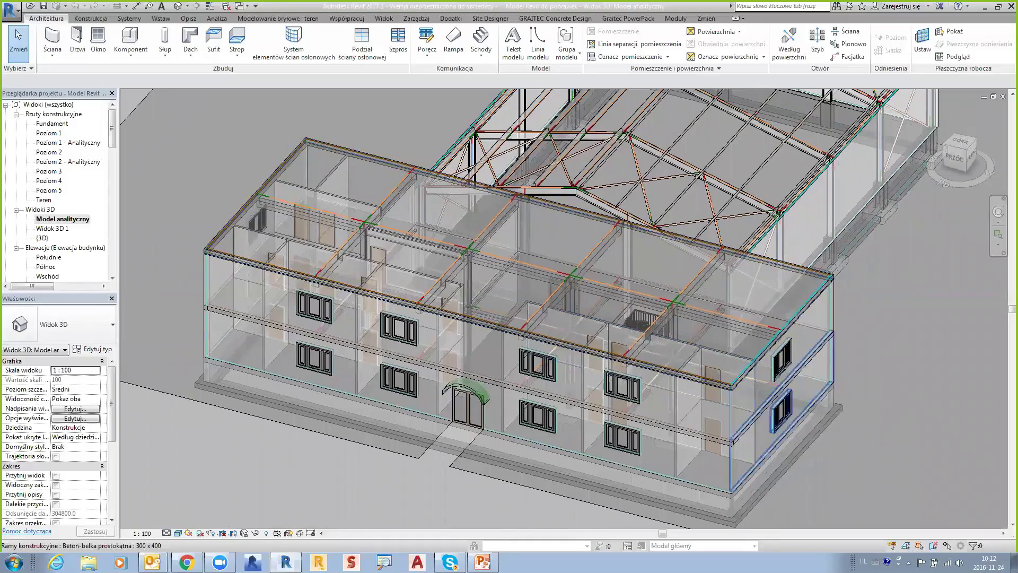
scroll(774, 381, up, 2)
scroll(771, 379, up, 3)
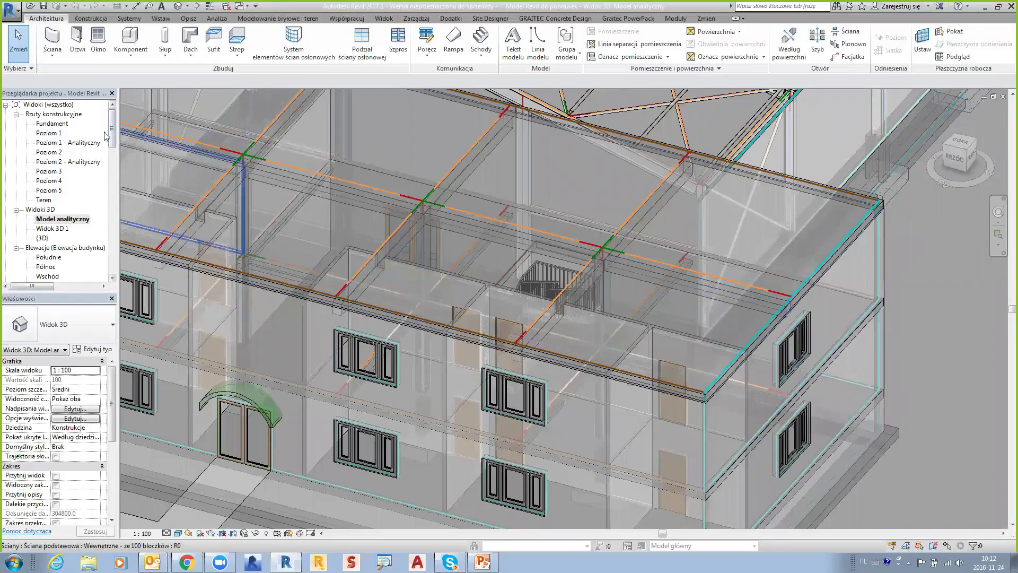
Draw a section line across the building in the Poziom 1 plan.
double_click(49, 133)
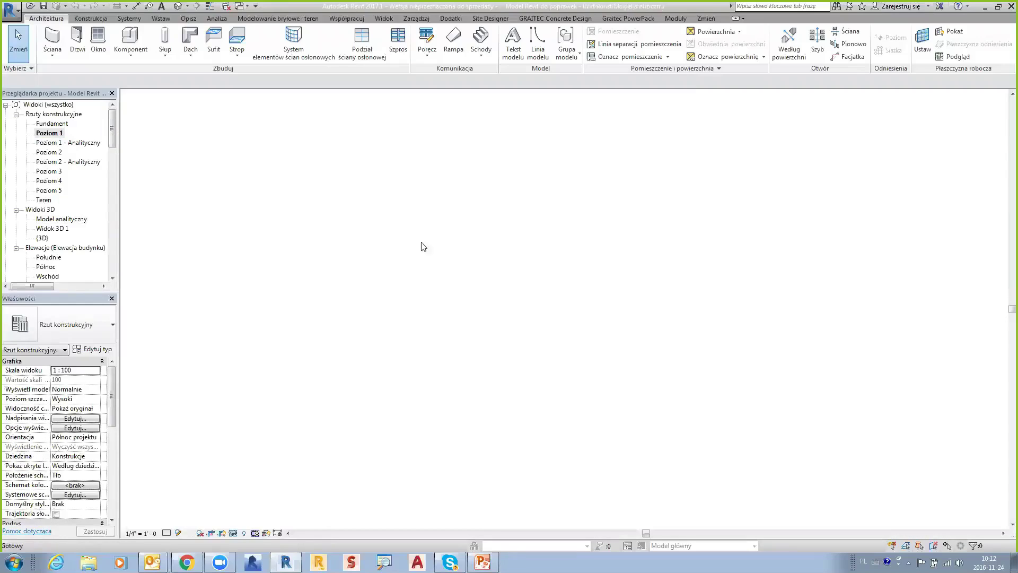
scroll(772, 463, up, 2)
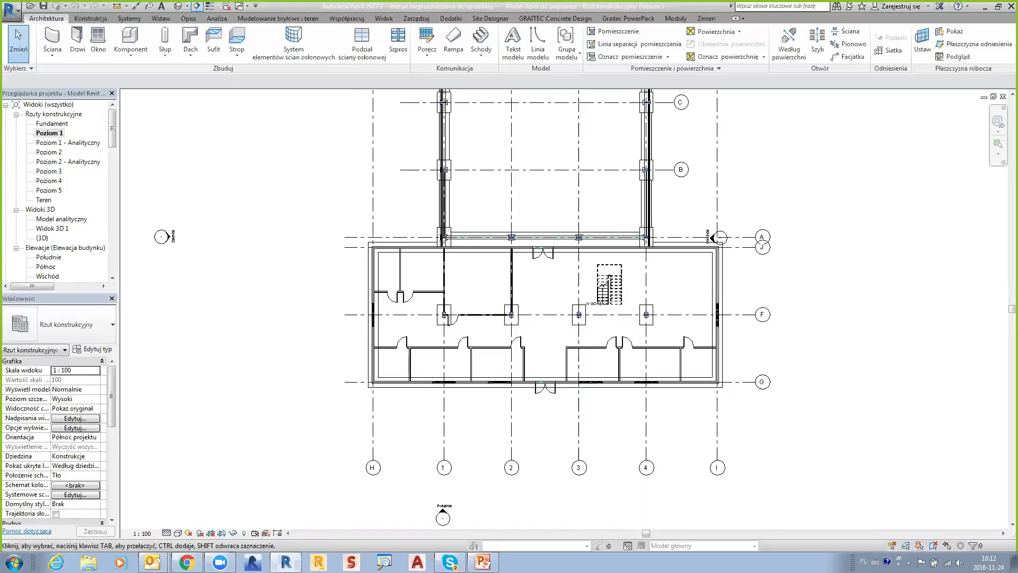
click(196, 7)
click(672, 210)
click(671, 426)
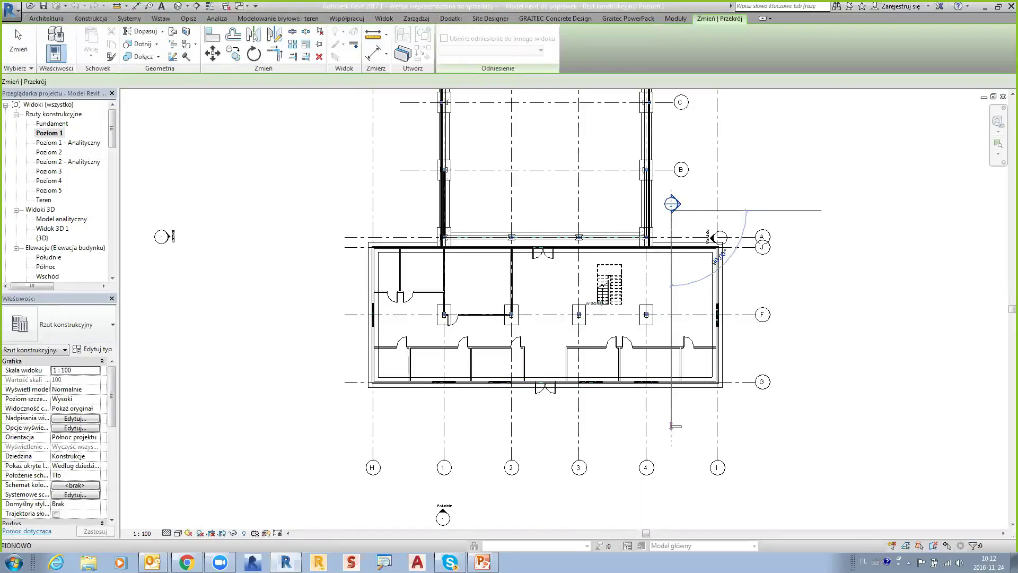
key(Escape)
Open section Przekrój 1 and bring levels Poziom 1 and 2 into view.
double_click(672, 204)
scroll(530, 225, up, 2)
scroll(583, 250, up, 1)
scroll(575, 281, down, 1)
middle_drag(573, 290, 573, 87)
scroll(573, 308, up, 2)
middle_drag(573, 308, 477, 282)
scroll(632, 254, down, 1)
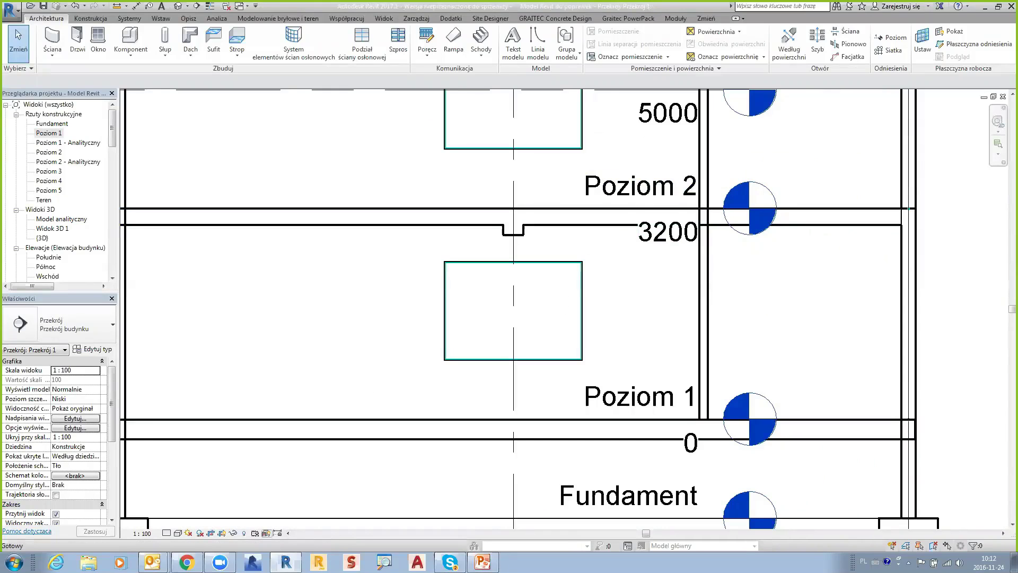
scroll(516, 285, up, 3)
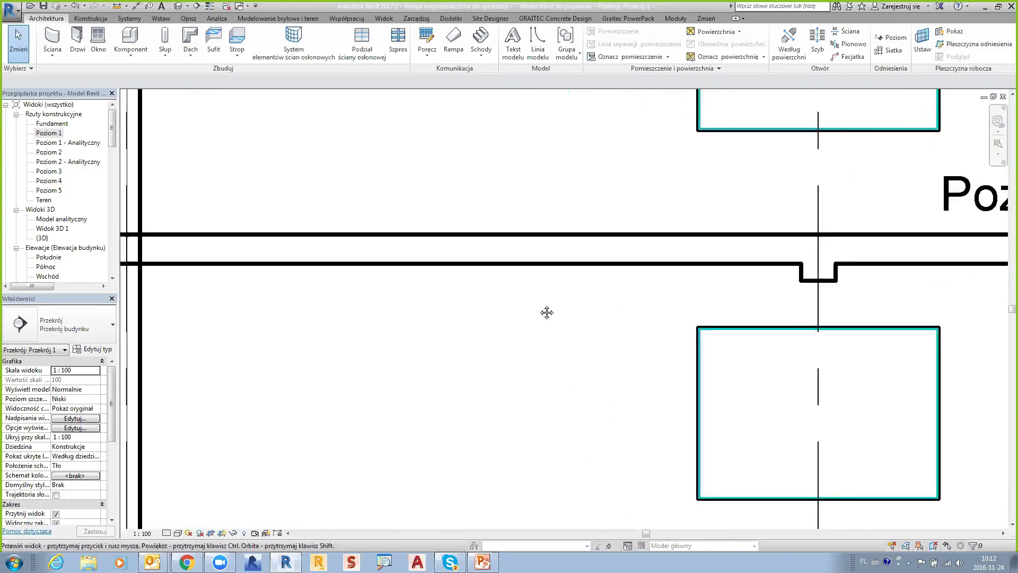
Turn on Thin Lines and shift the section to reveal Poziom 4.
click(210, 6)
scroll(339, 316, down, 3)
scroll(424, 312, down, 1)
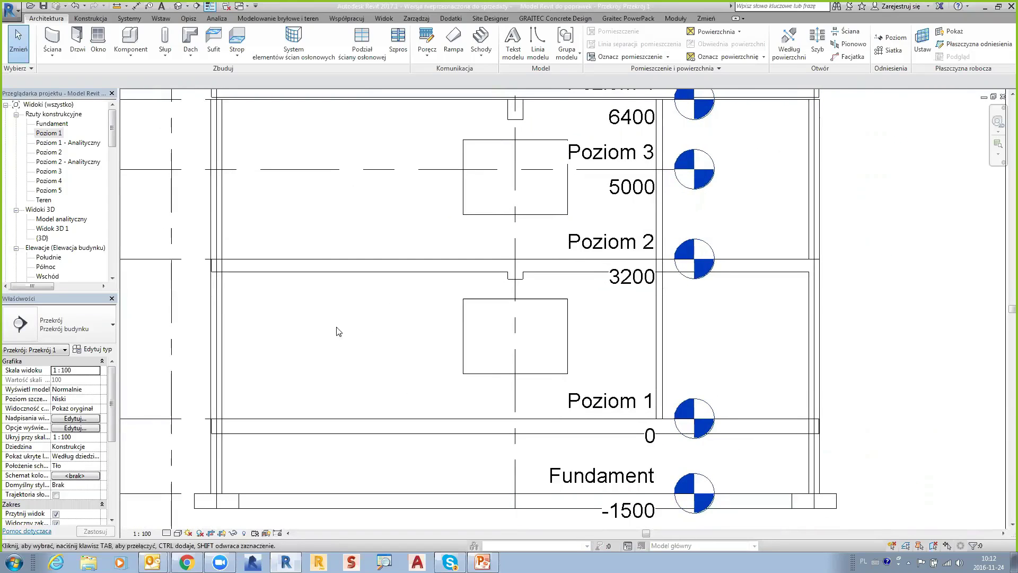
middle_drag(337, 329, 348, 338)
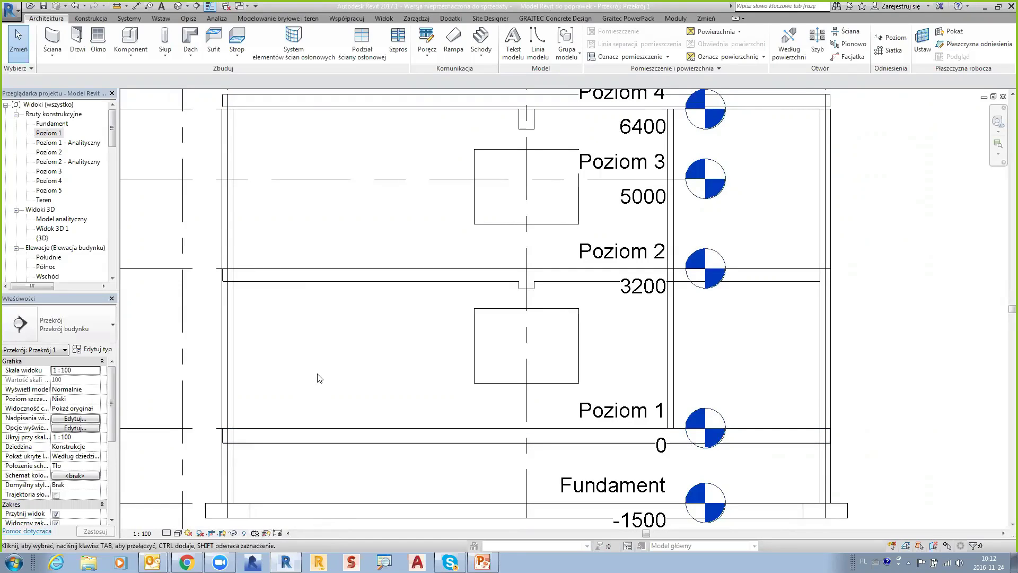
Hide the model categories in the section's Visibility/Graphics settings.
click(355, 157)
click(658, 446)
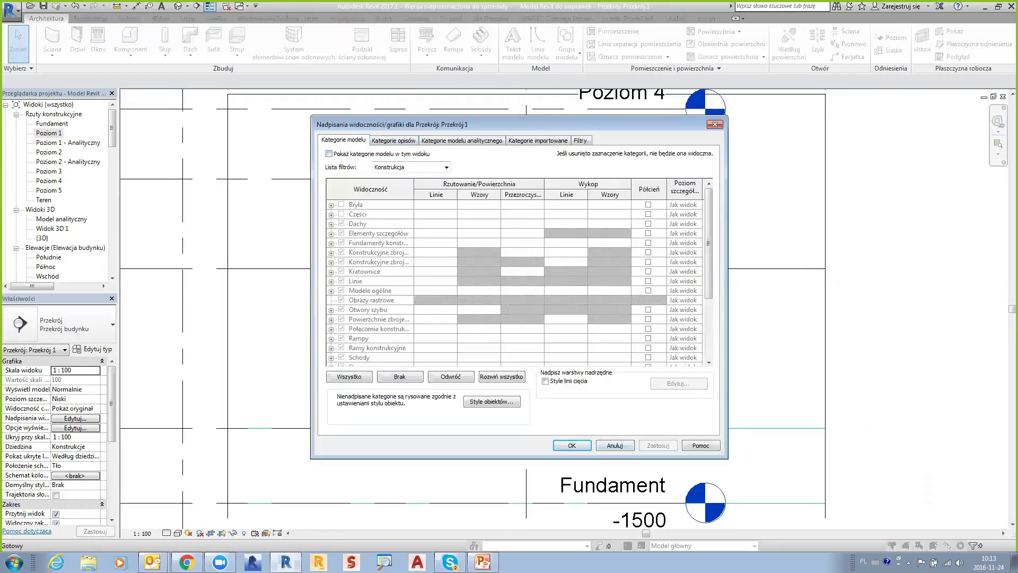
click(572, 445)
scroll(525, 302, up, 1)
scroll(525, 302, up, 1)
middle_drag(525, 302, 512, 245)
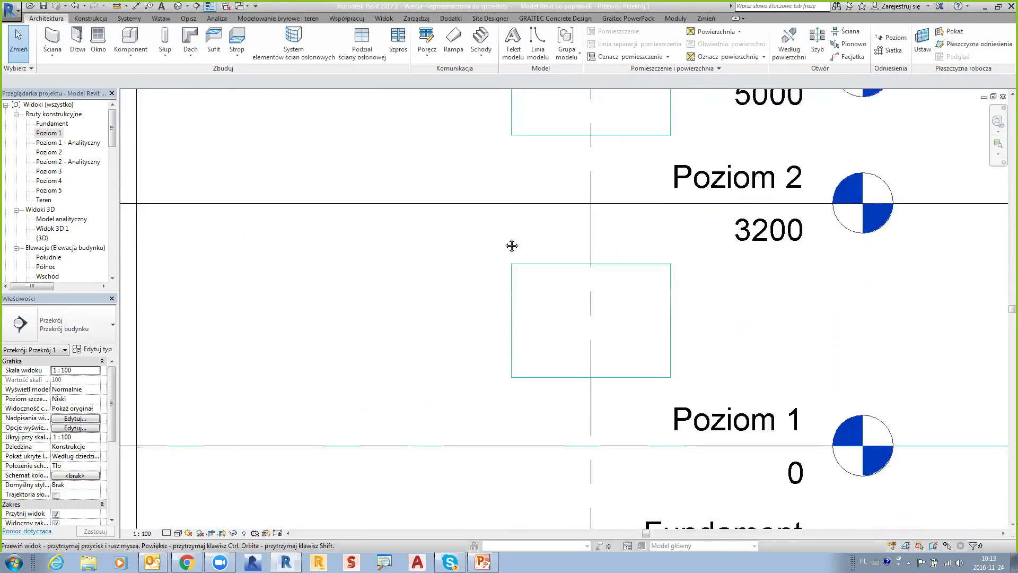
scroll(512, 246, down, 1)
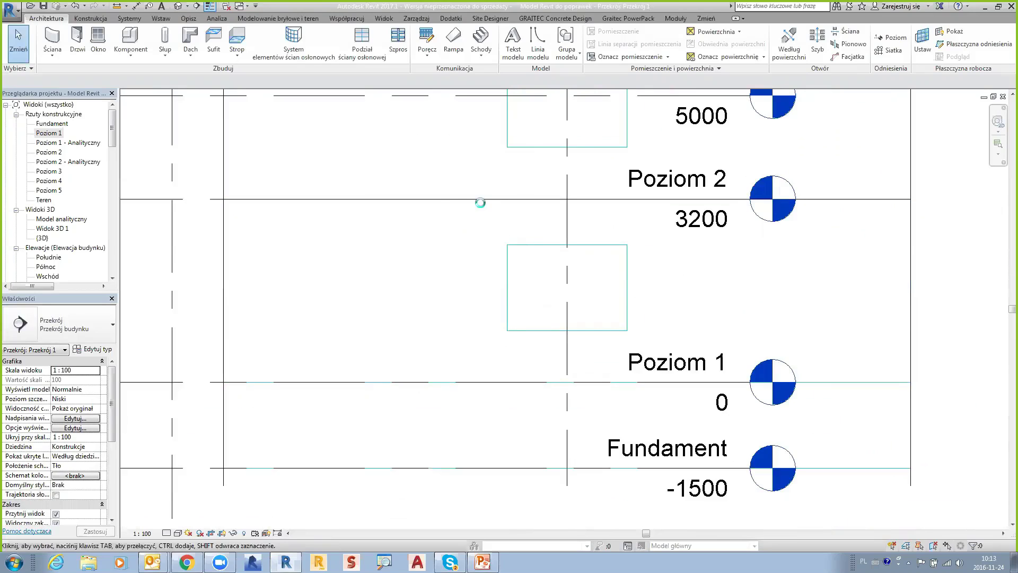
key(v)
key(v)
click(658, 445)
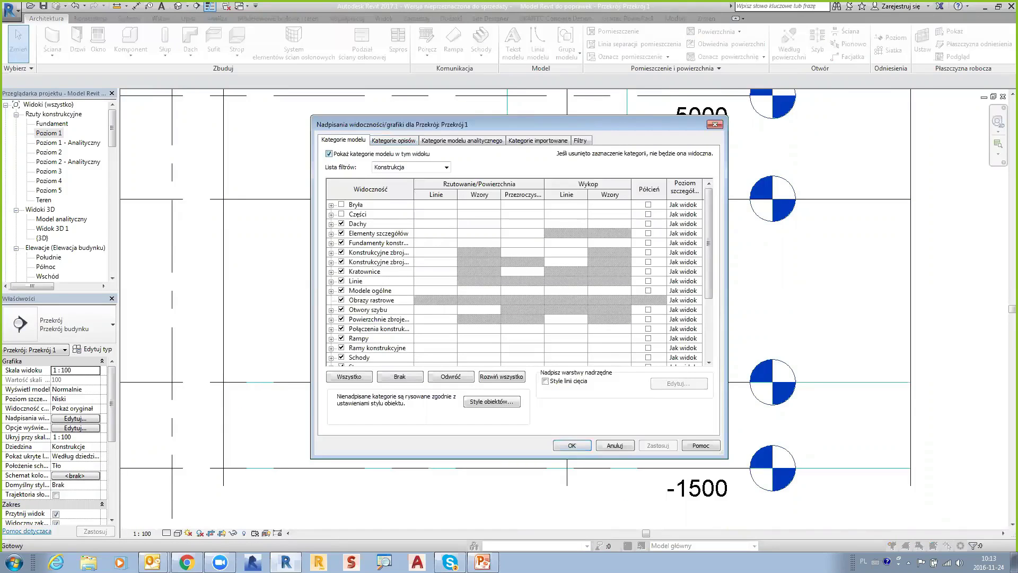
click(329, 153)
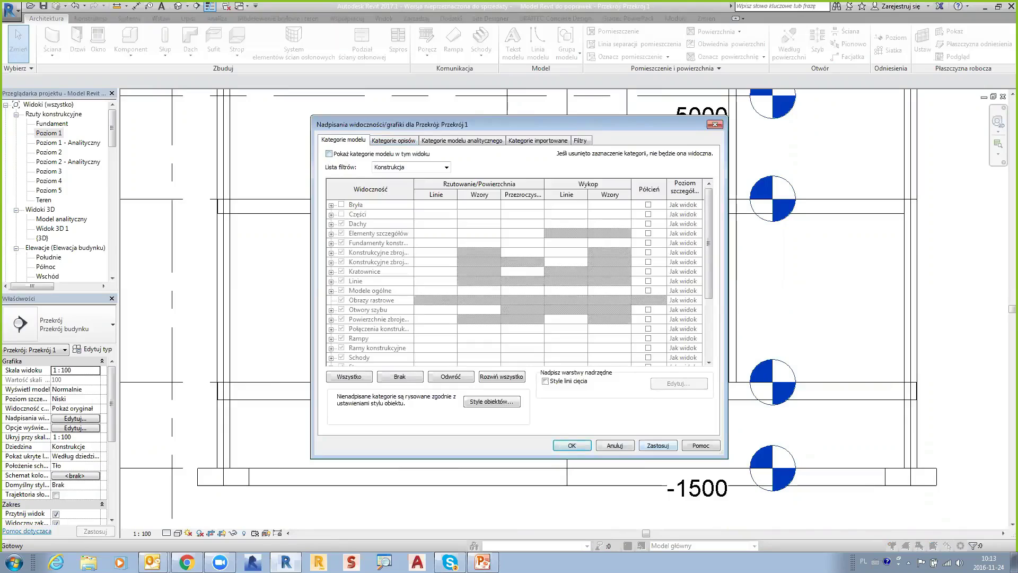
click(658, 445)
click(572, 445)
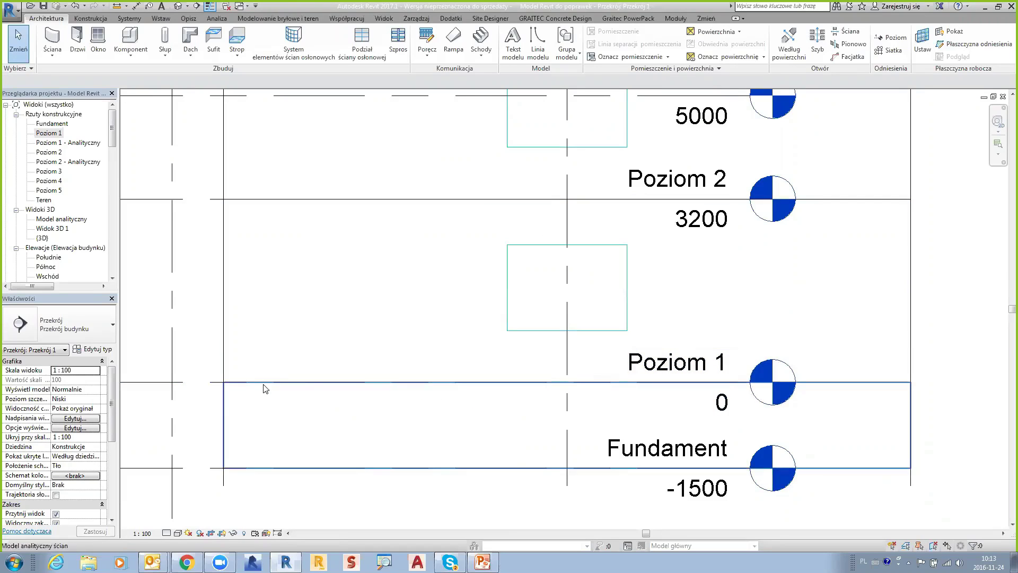
Inspect the Poziom 2 analytical floor, then switch to the default {3D} view.
click(261, 200)
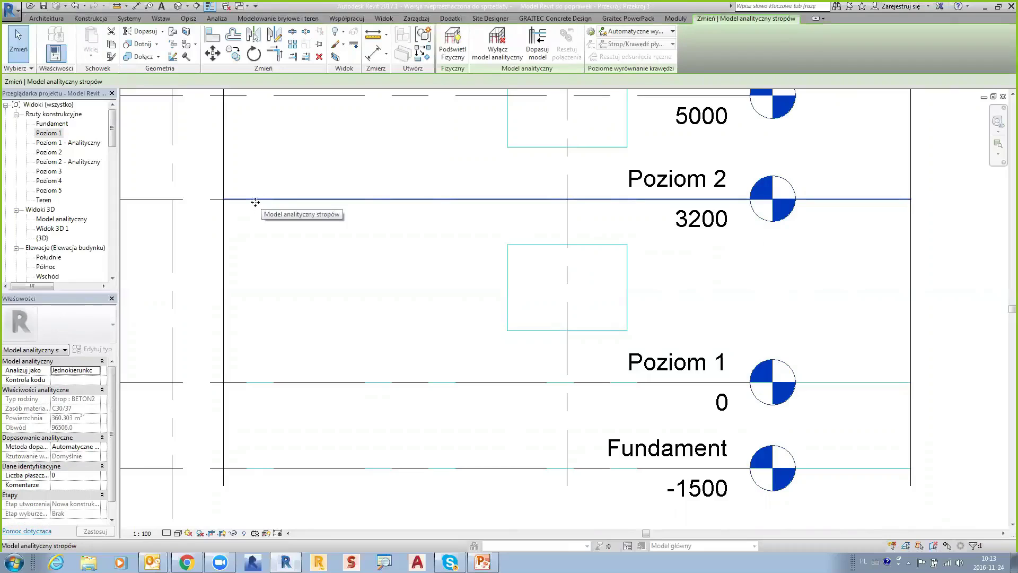
scroll(609, 200, up, 2)
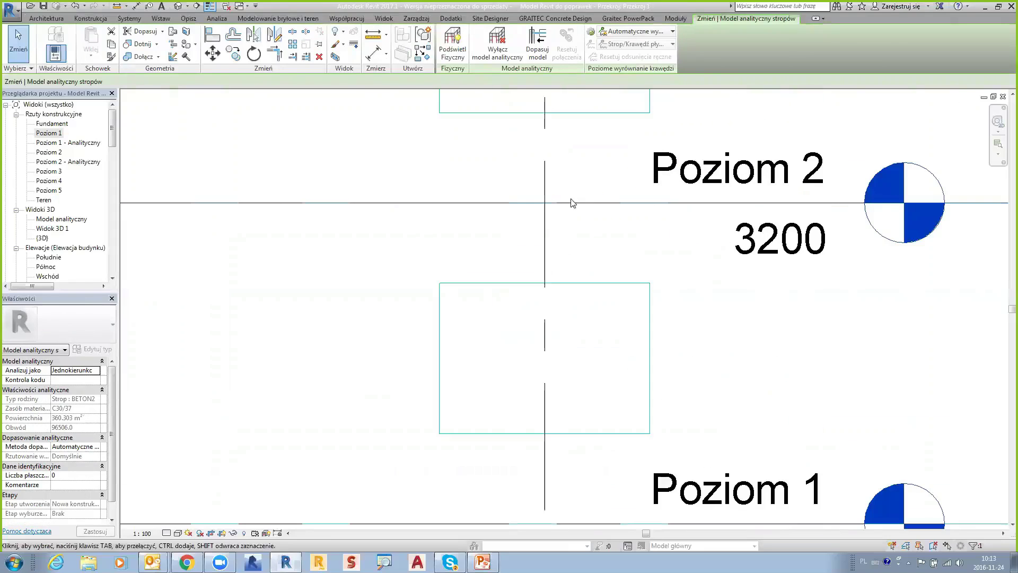
click(532, 199)
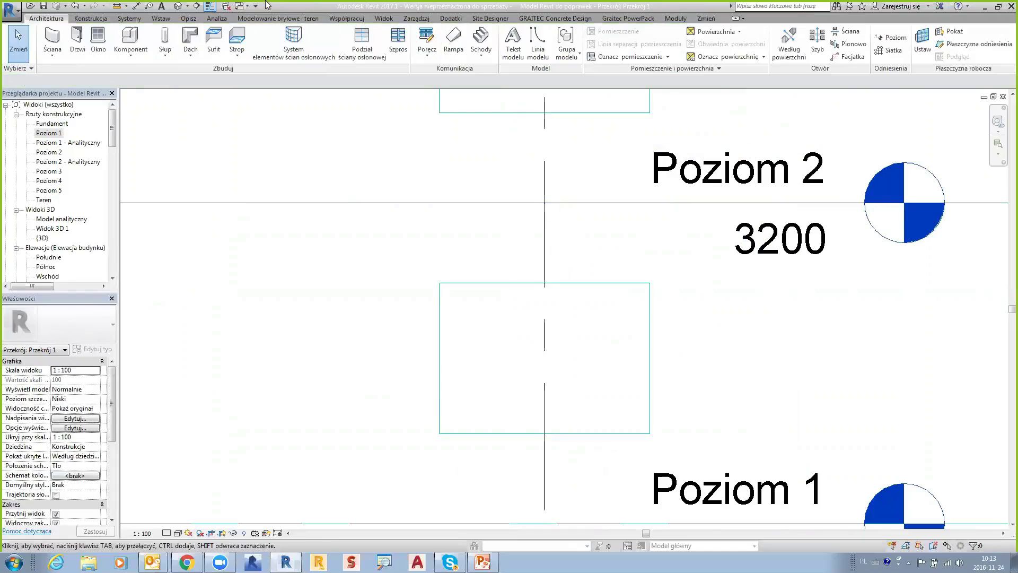
click(180, 7)
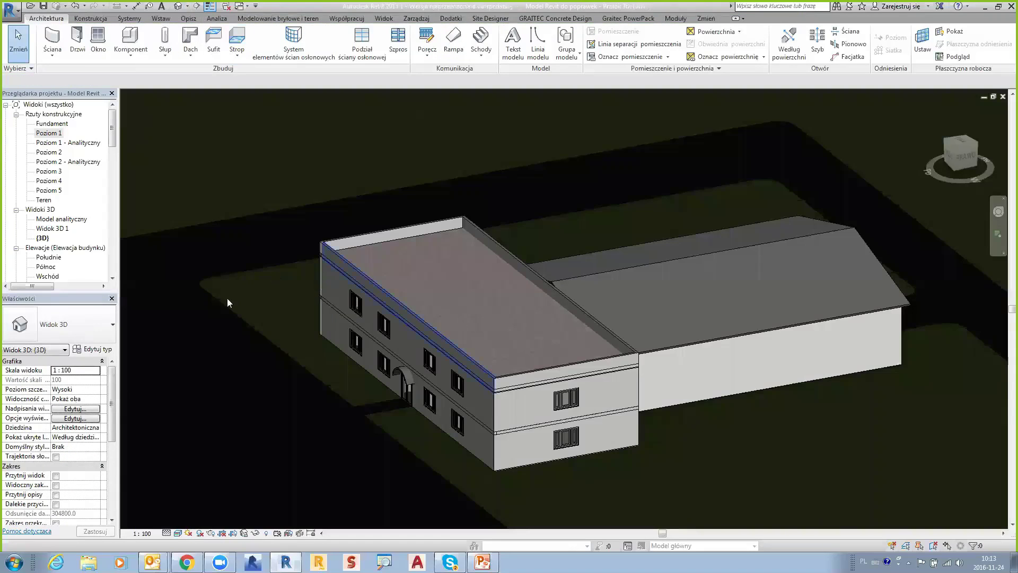
Open the Model analityczny 3D view and zoom in on the front wall.
double_click(57, 219)
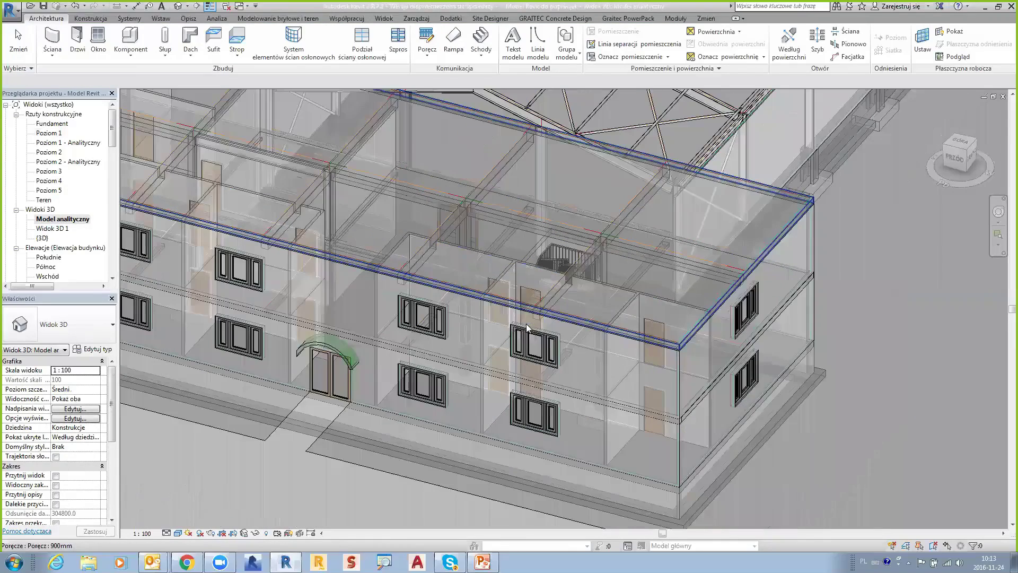
scroll(526, 327, down, 5)
scroll(509, 322, up, 2)
shift+middle_drag(506, 314, 509, 307)
scroll(509, 305, up, 2)
scroll(510, 307, up, 2)
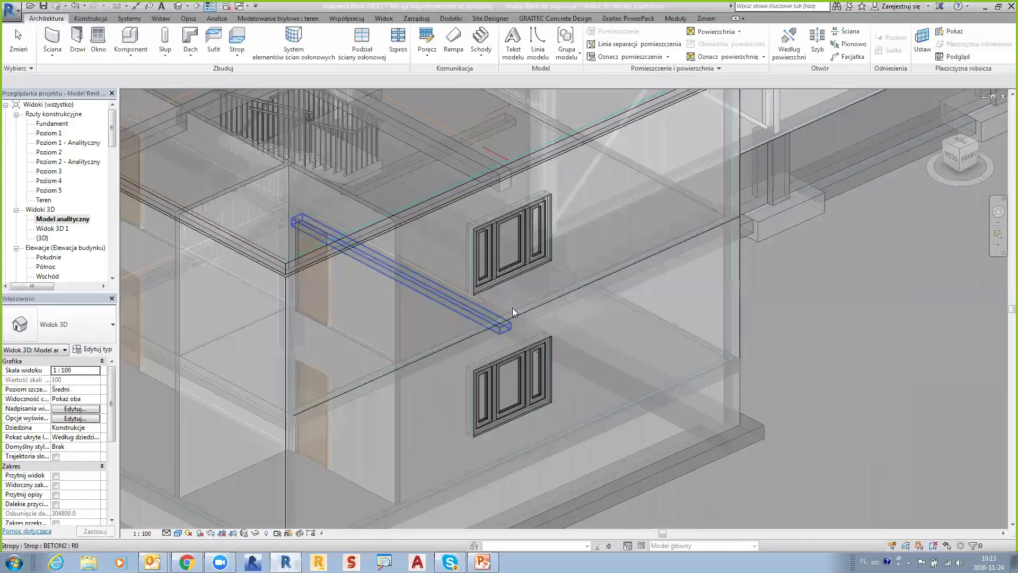
scroll(511, 307, up, 2)
scroll(512, 308, up, 2)
scroll(512, 308, up, 1)
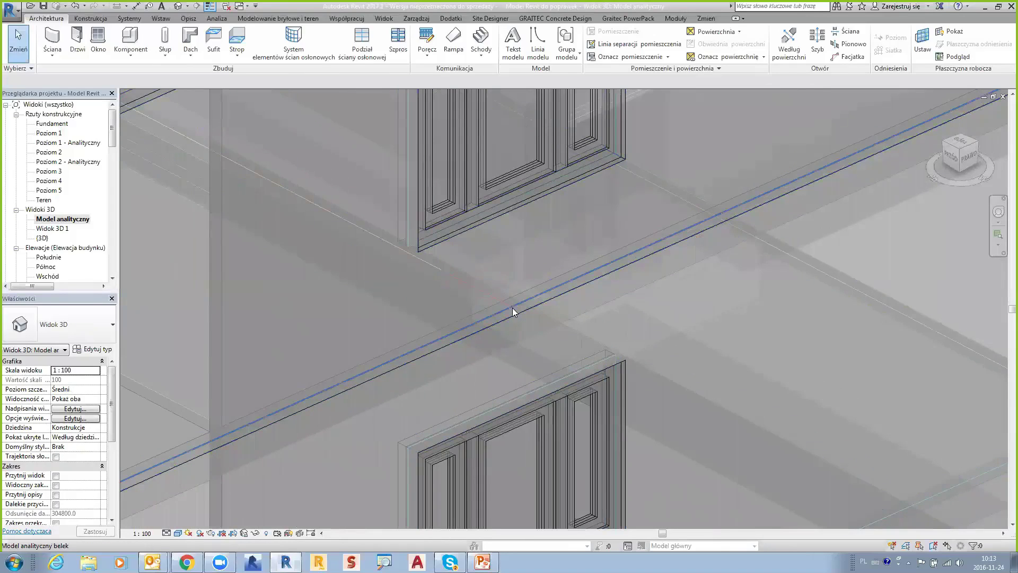
Tab-select a beam's analytical line and isolate it with Selection Box.
key(Tab)
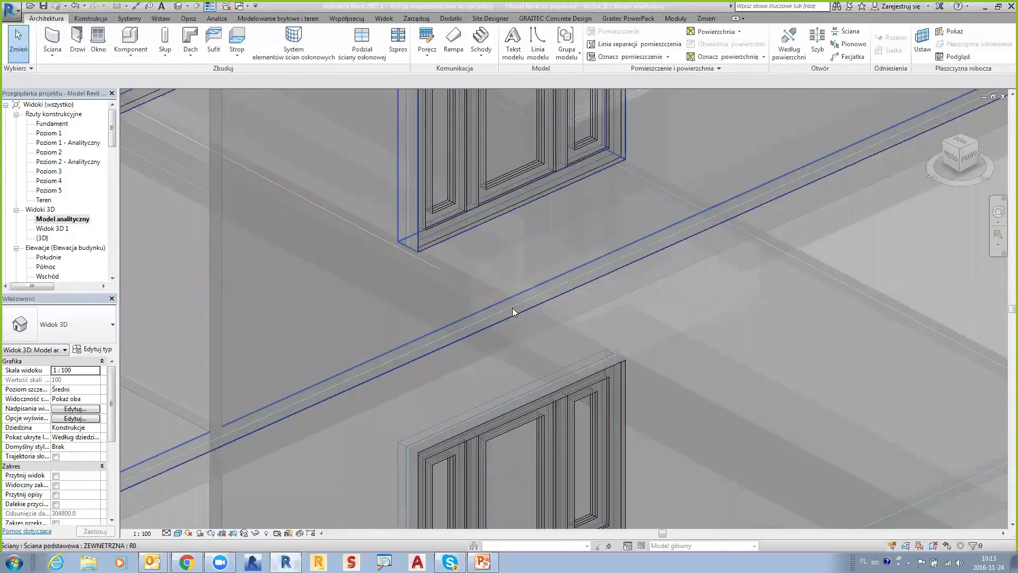
key(Tab)
click(513, 308)
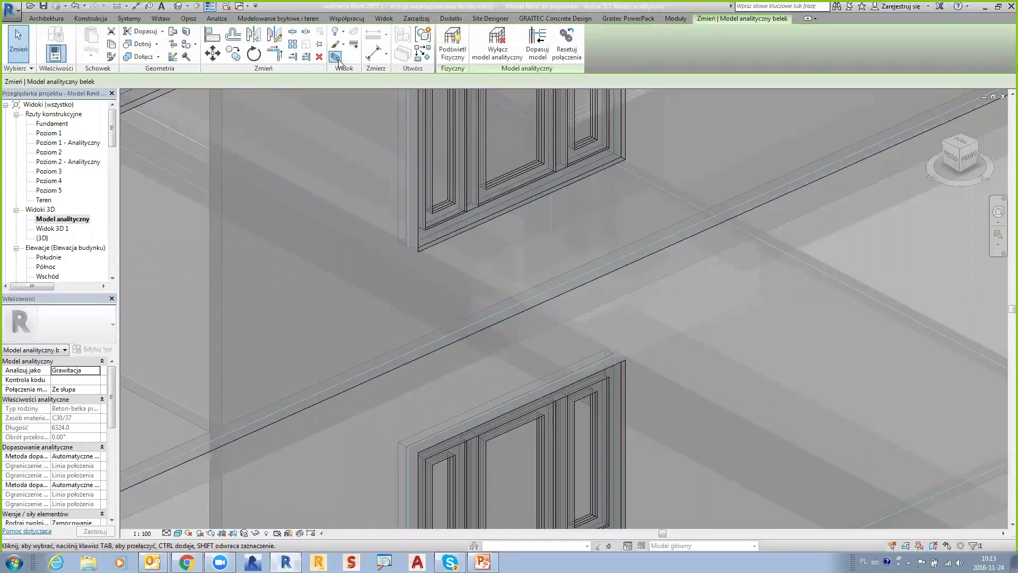
click(336, 56)
click(511, 154)
Zoom around the beam end and column and select the beam's analytical line.
scroll(690, 329, up, 3)
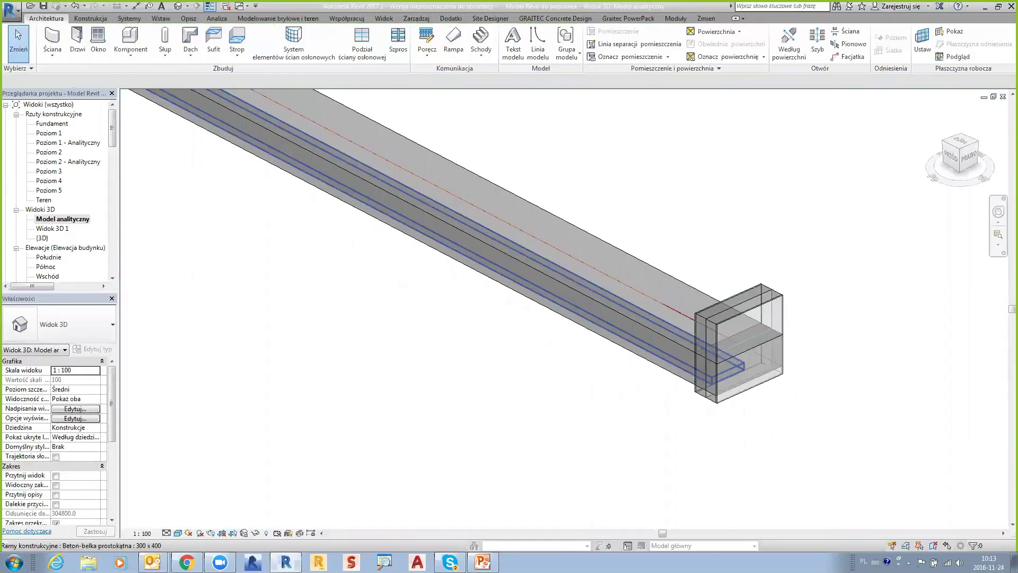
scroll(586, 278, up, 2)
scroll(586, 277, up, 2)
scroll(587, 278, up, 2)
scroll(586, 278, up, 2)
shift+middle_drag(586, 277, 554, 183)
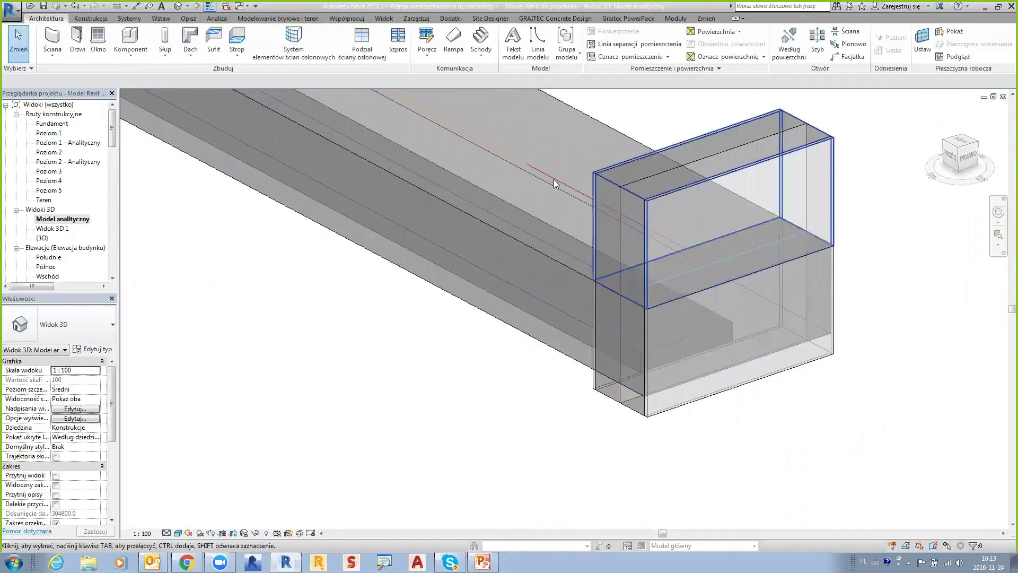
key(Caps_Lock)
key(Tab)
click(545, 179)
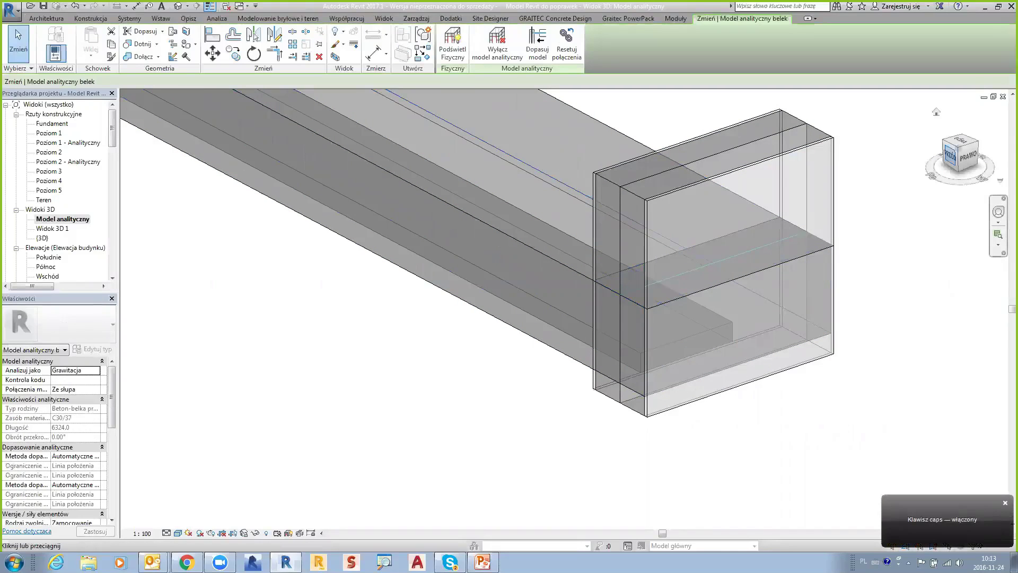
Select the slab's analytical model from an angled view and zoom to fit the floor.
scroll(795, 297, up, 2)
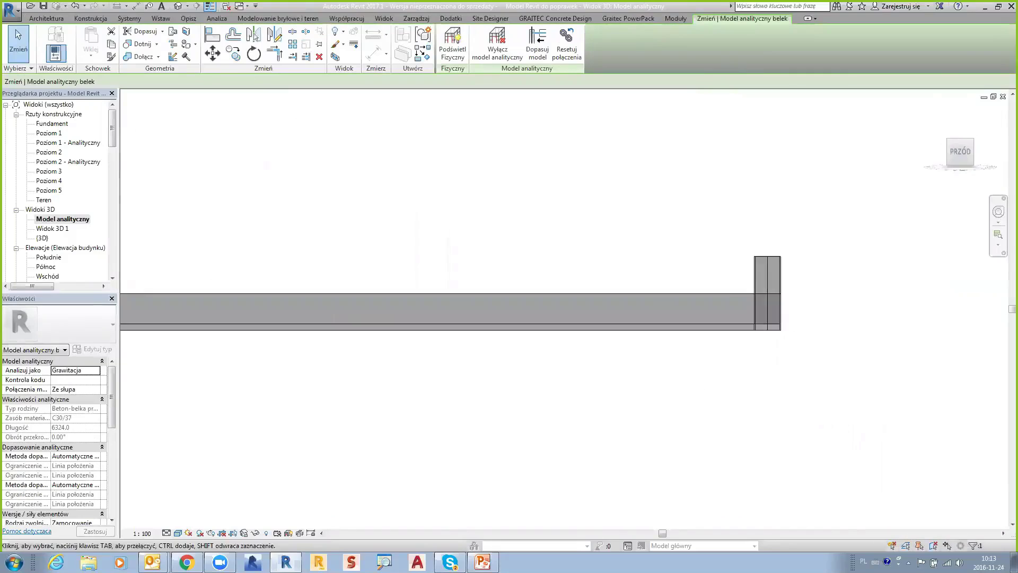
scroll(796, 297, up, 2)
scroll(795, 297, up, 2)
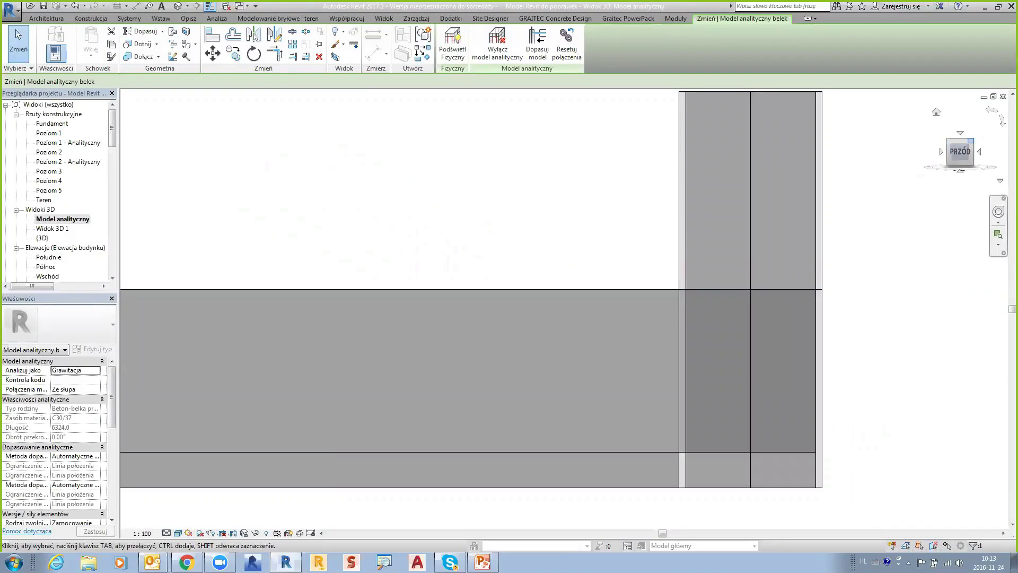
drag(960, 154, 901, 223)
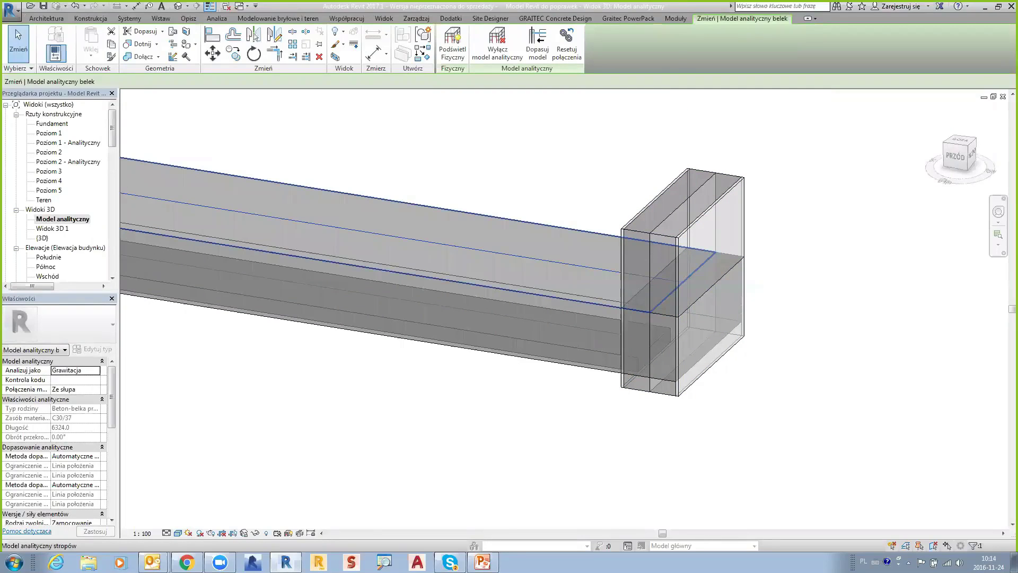
click(688, 280)
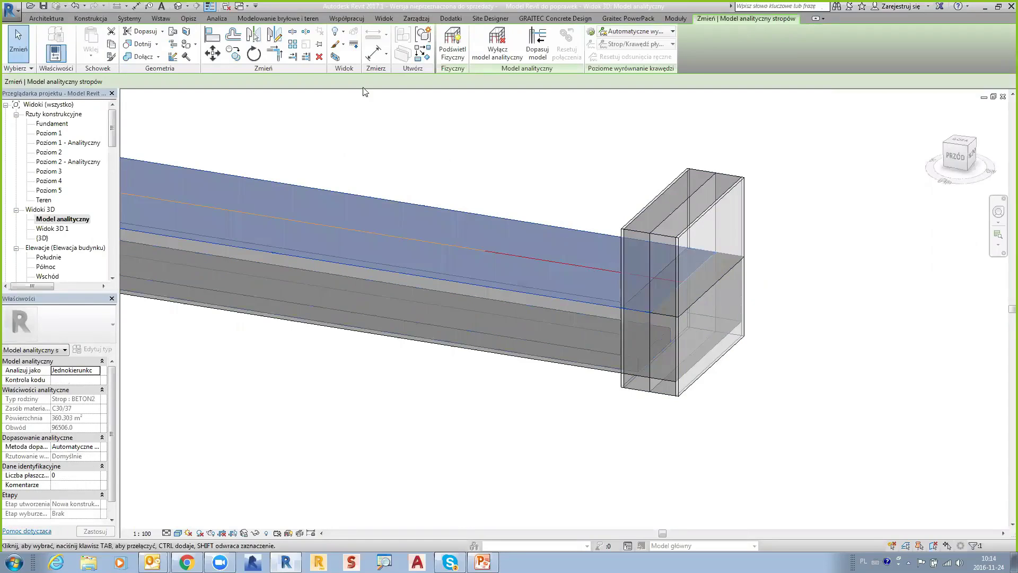
key(z)
key(f)
click(498, 163)
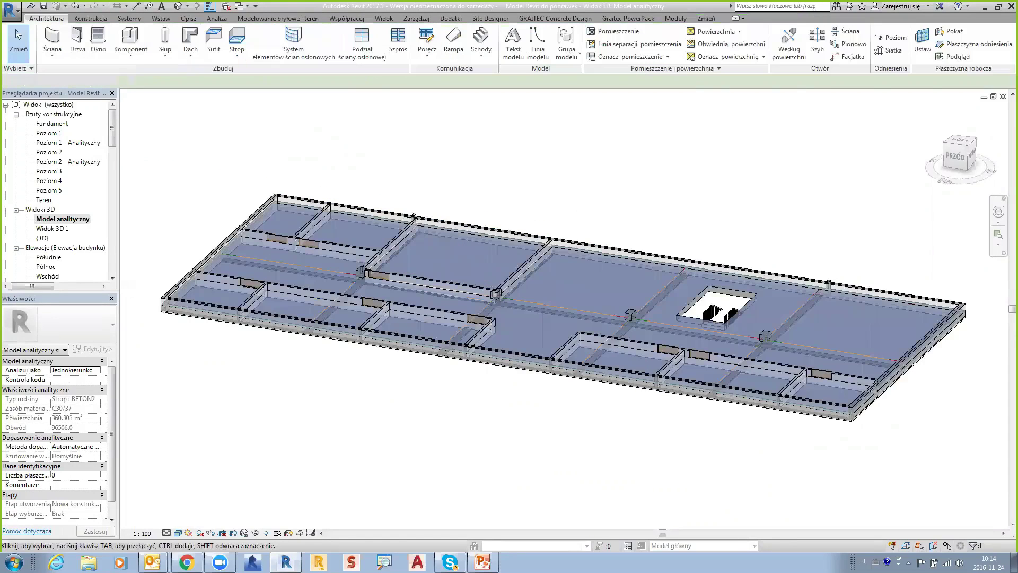
Orbit and zoom to inspect the floor's beam grid, column stubs and stair opening.
scroll(714, 311, up, 5)
scroll(771, 327, up, 3)
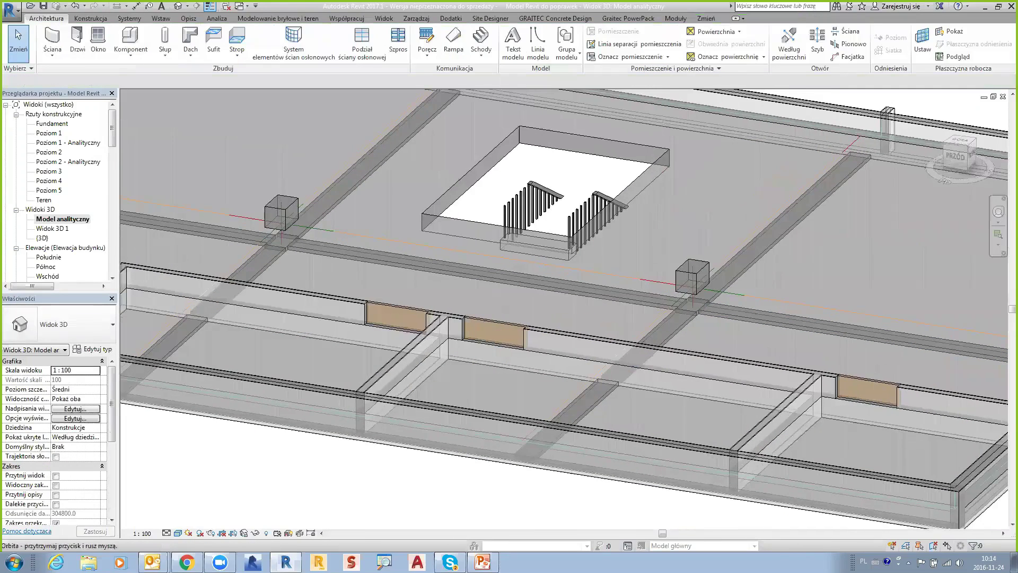
shift+middle_drag(770, 327, 612, 246)
shift+middle_drag(509, 238, 518, 281)
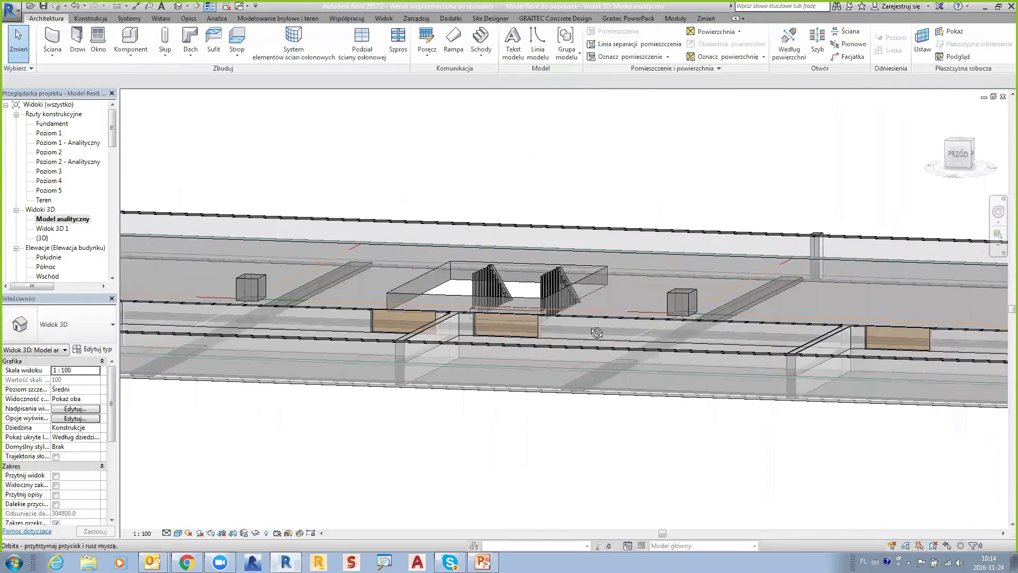
scroll(517, 281, down, 1)
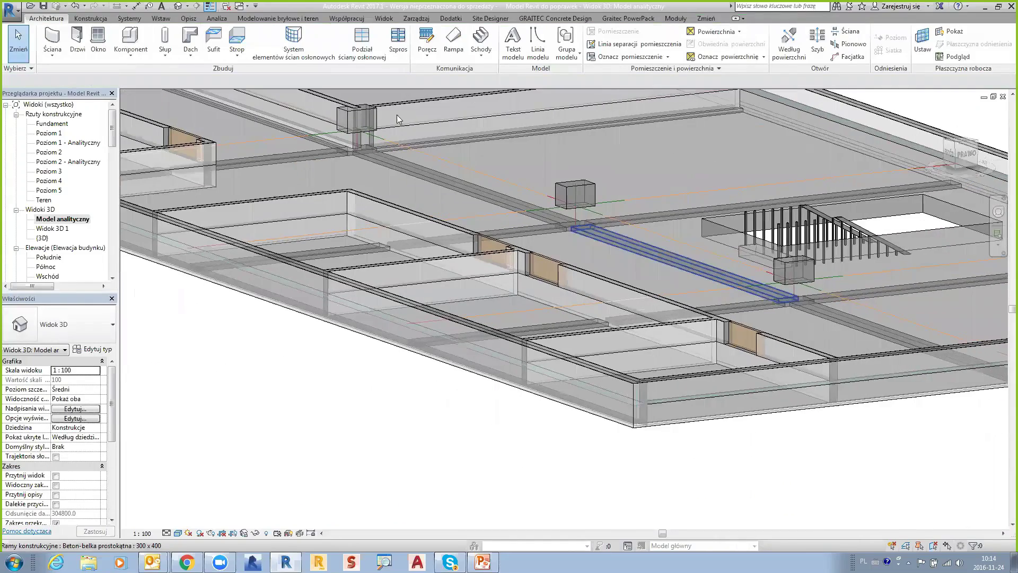
scroll(517, 281, down, 1)
scroll(517, 281, down, 1)
scroll(517, 281, down, 2)
scroll(385, 203, up, 1)
scroll(385, 203, up, 1)
scroll(385, 202, up, 1)
mouse_move(421, 230)
shift+middle_down()
mouse_move(545, 318)
mouse_move(577, 318)
mouse_move(352, 111)
shift+middle_up()
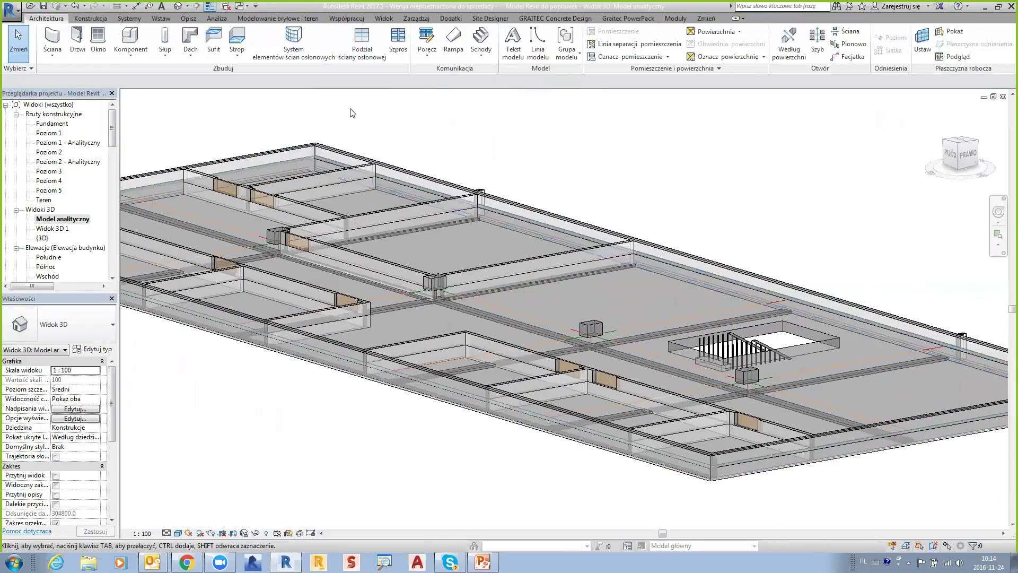
Review the Structural Settings analytical-model tolerances (300.0 and 150.0), then view the floor flatter.
click(221, 19)
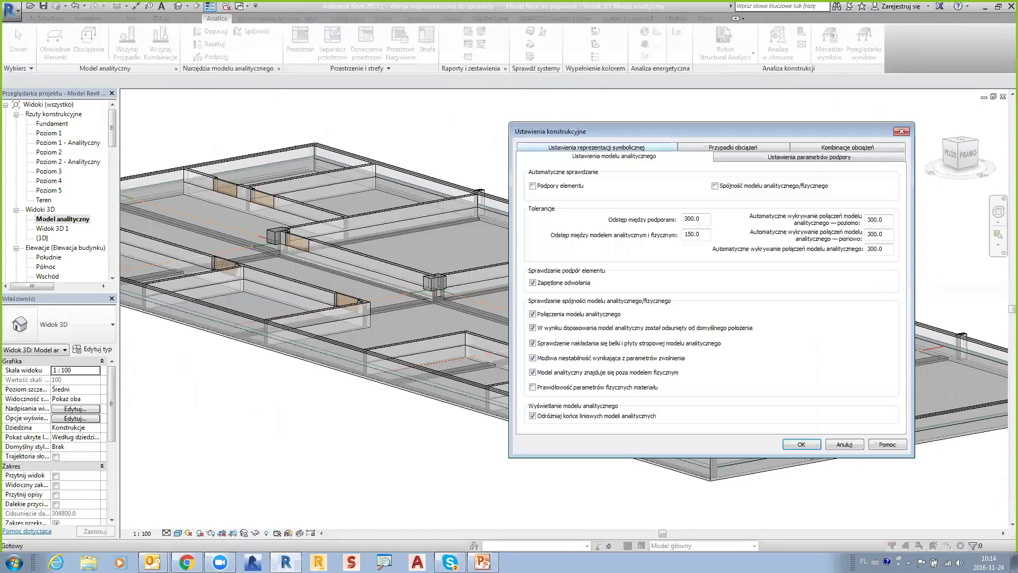
drag(638, 136, 462, 77)
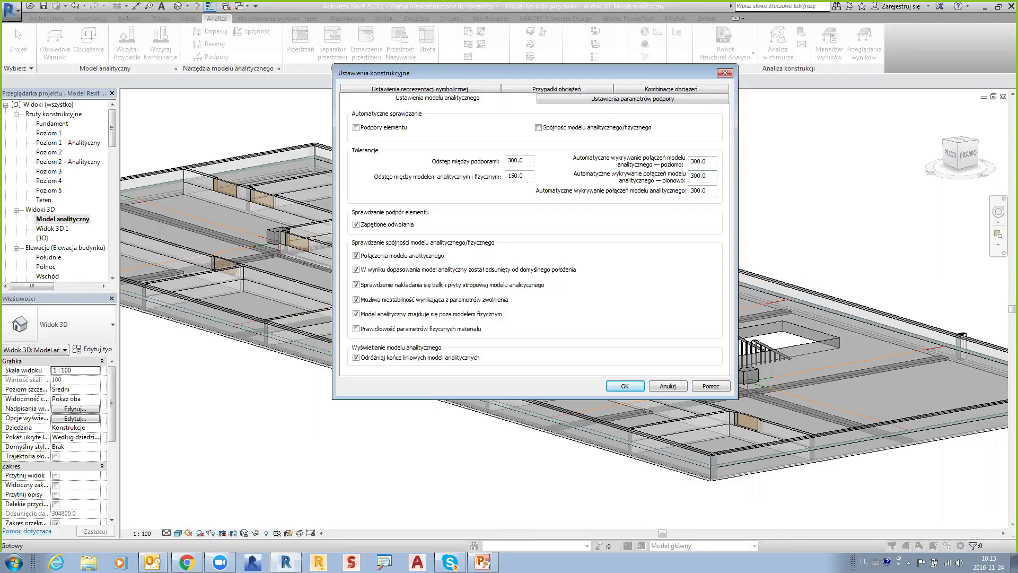
key(Return)
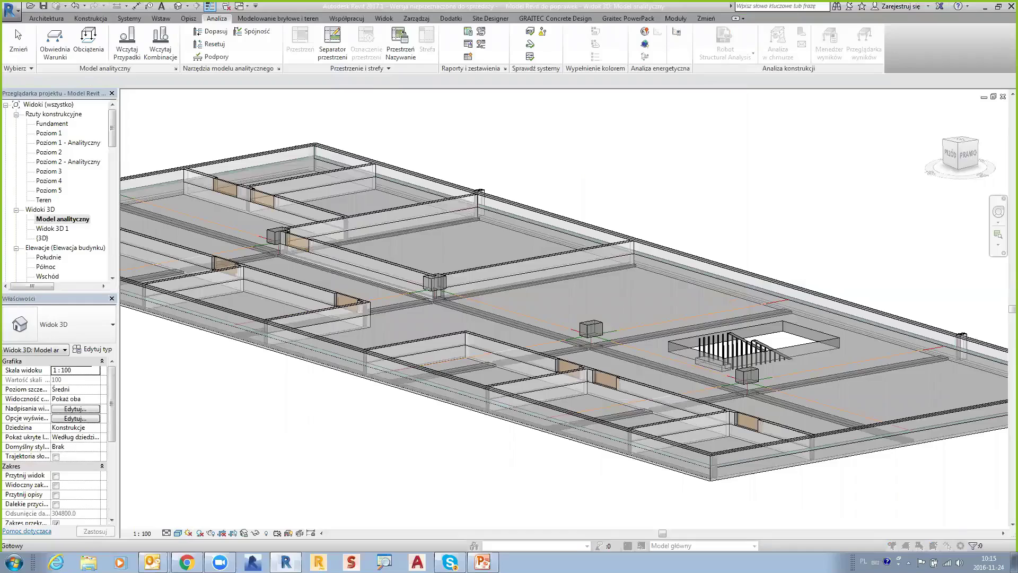
mouse_move(562, 297)
shift+middle_down()
mouse_move(552, 366)
mouse_move(570, 346)
shift+middle_up()
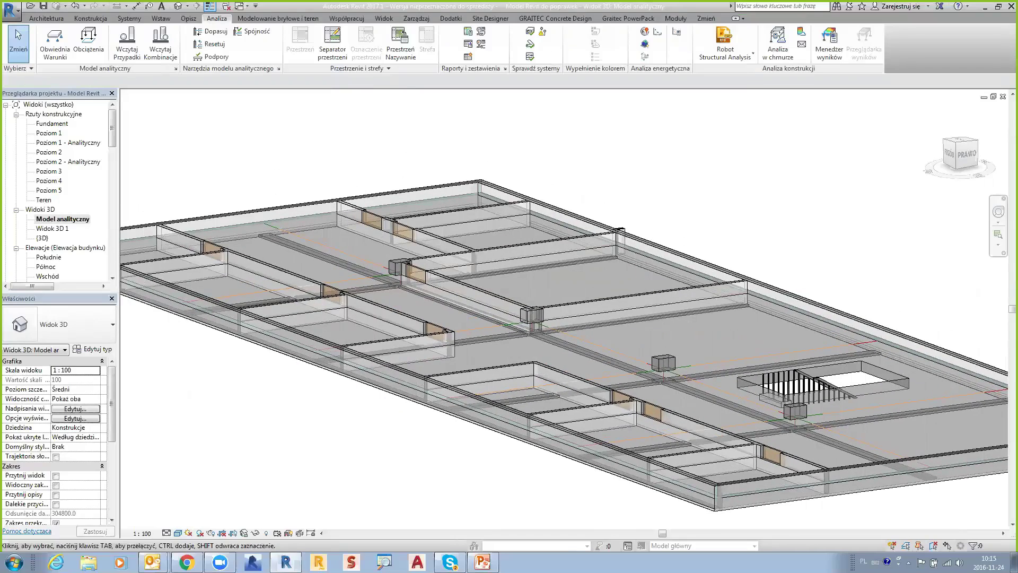
scroll(777, 218, down, 1)
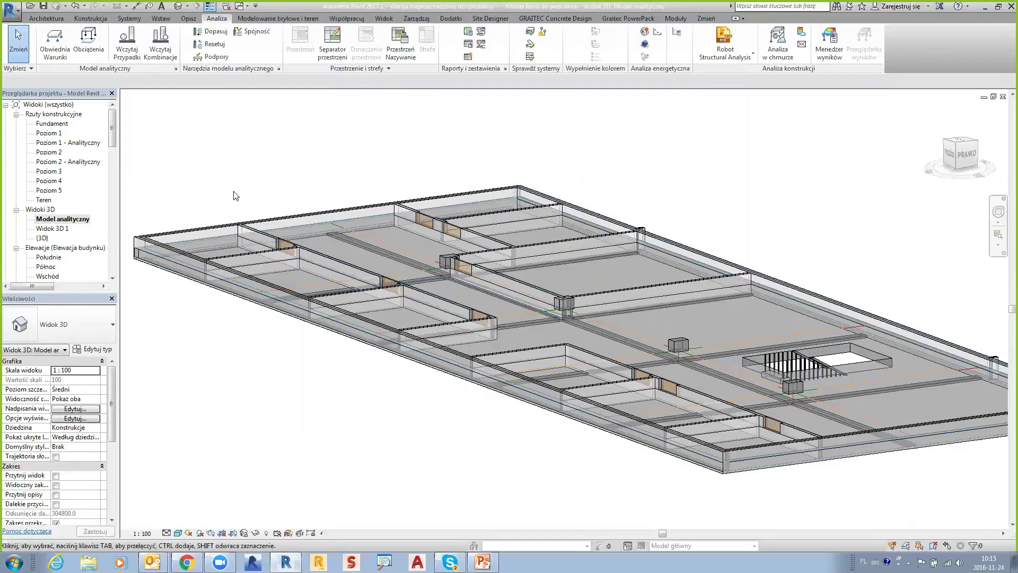
scroll(111, 401, down, 3)
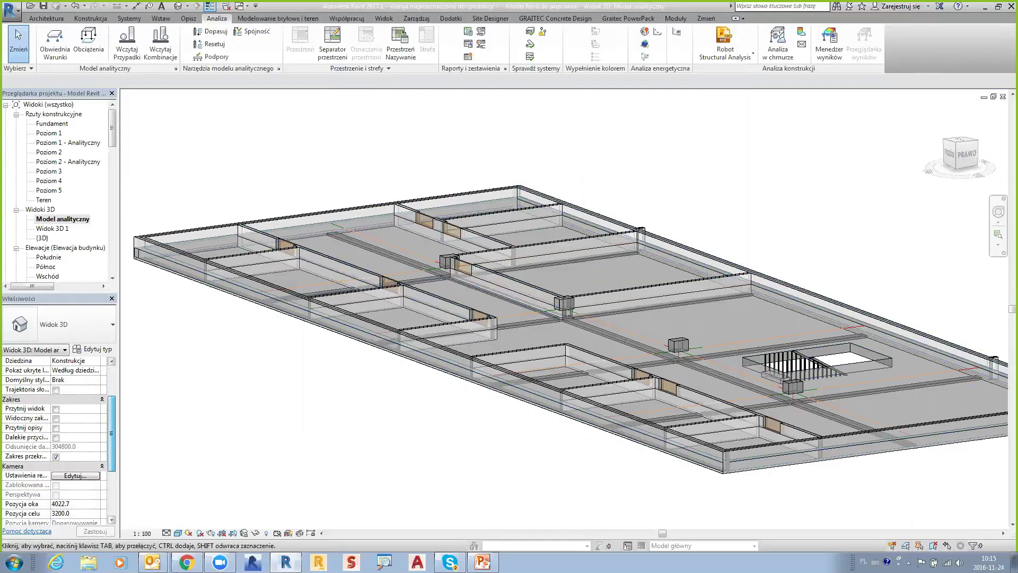
click(55, 456)
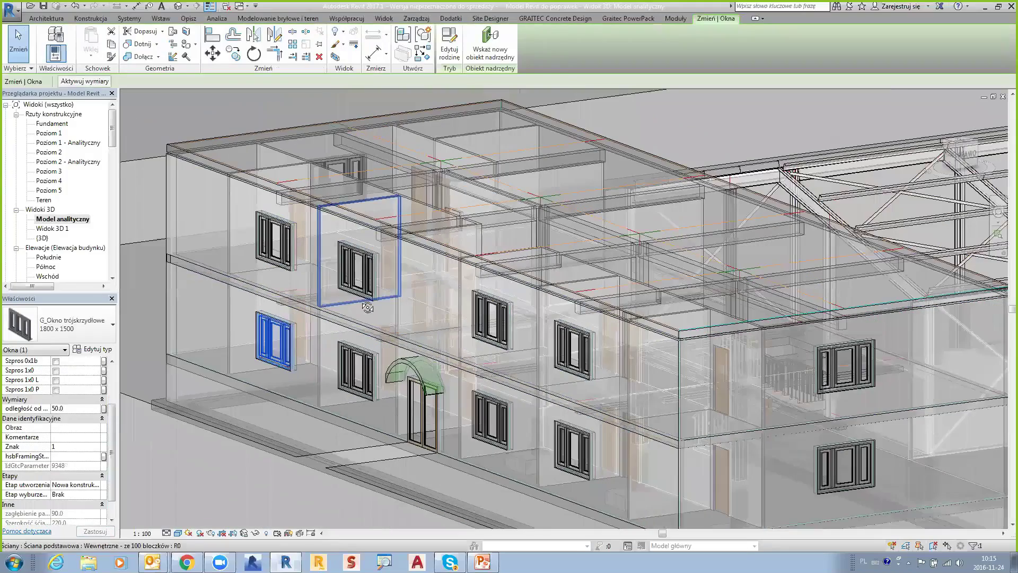
mouse_move(383, 290)
shift+middle_down()
mouse_move(450, 303)
mouse_move(431, 276)
mouse_move(483, 326)
mouse_move(384, 240)
shift+middle_up()
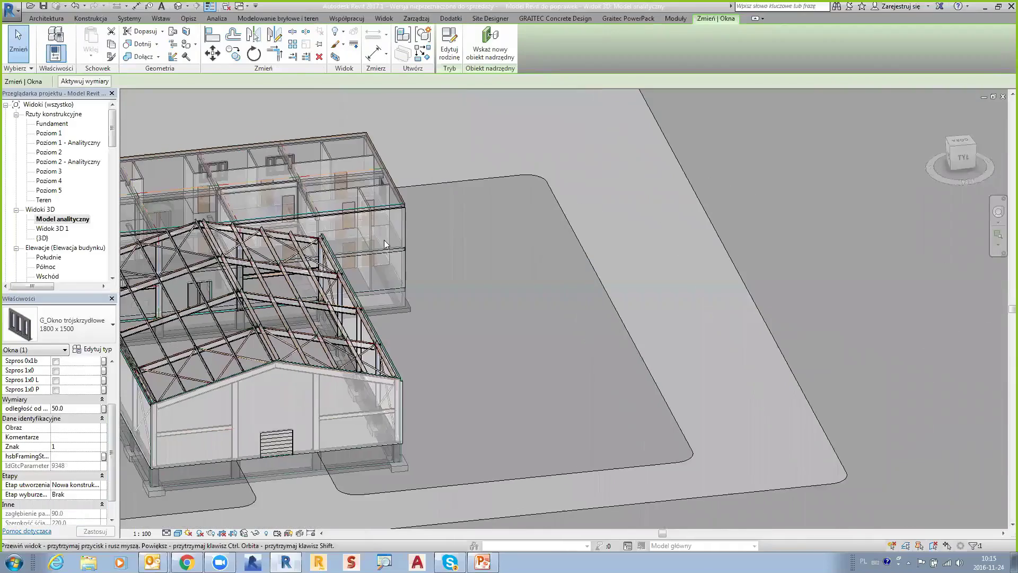
scroll(384, 239, up, 5)
mouse_move(401, 294)
shift+middle_down()
mouse_move(454, 291)
mouse_move(370, 237)
mouse_move(445, 317)
mouse_move(441, 326)
mouse_move(464, 269)
mouse_move(447, 298)
mouse_move(472, 304)
mouse_move(432, 267)
shift+middle_up()
scroll(433, 267, down, 5)
scroll(440, 262, down, 2)
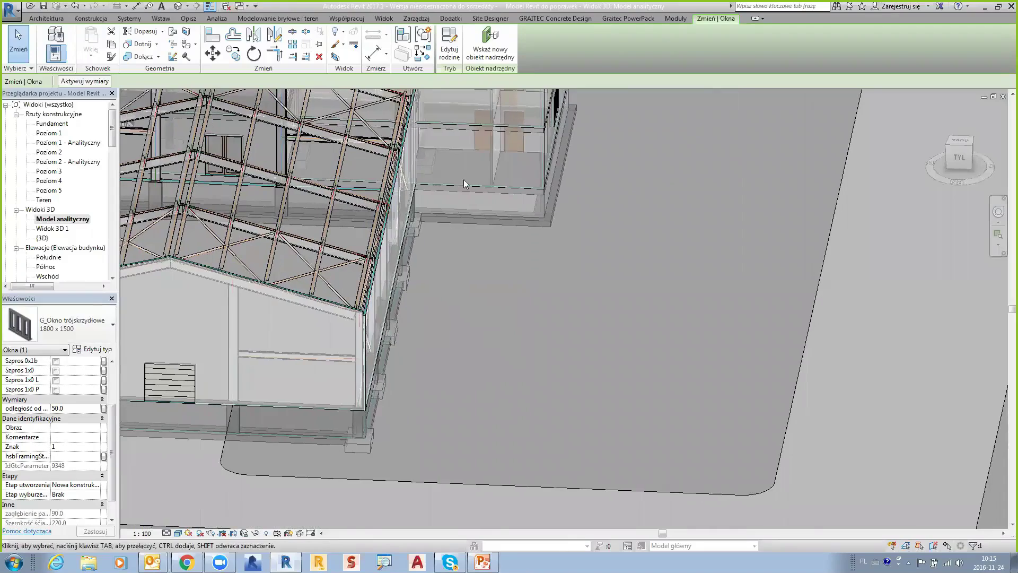
scroll(467, 186, up, 2)
scroll(473, 195, up, 2)
scroll(484, 318, up, 3)
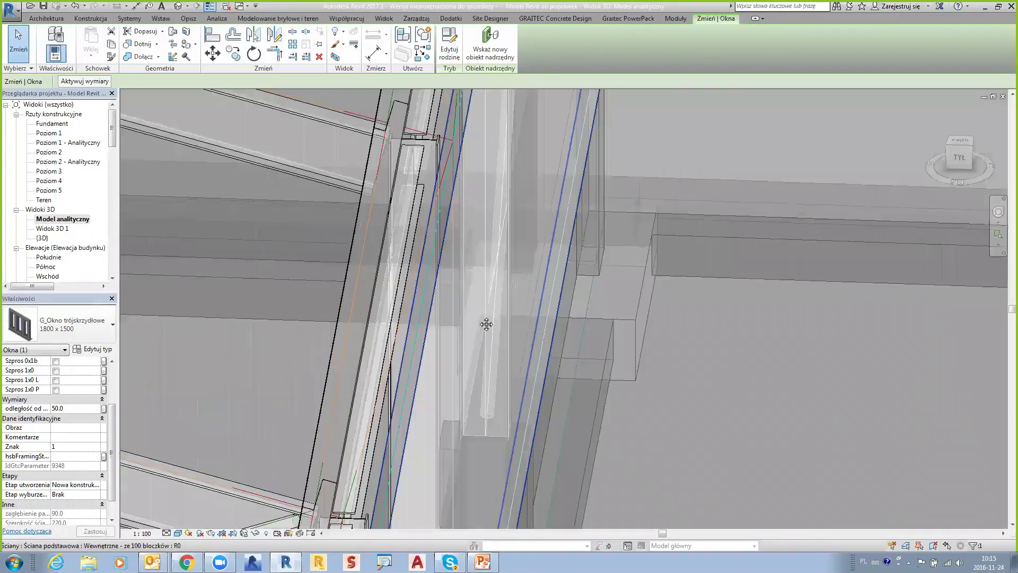
scroll(462, 406, up, 2)
scroll(462, 406, down, 3)
scroll(461, 212, down, 2)
scroll(460, 159, up, 2)
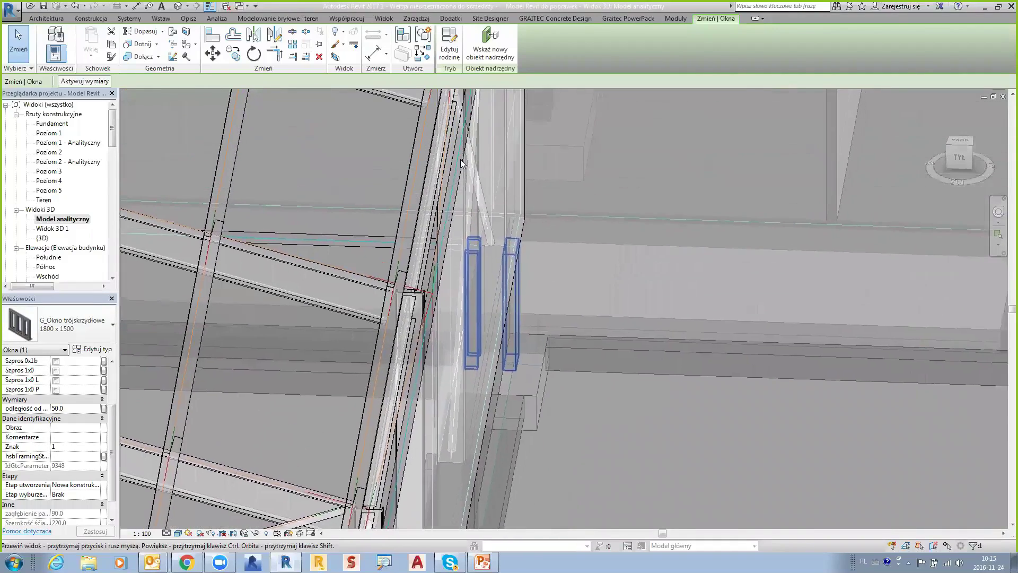
scroll(461, 163, up, 1)
scroll(461, 164, up, 2)
scroll(461, 164, up, 2)
scroll(462, 163, up, 1)
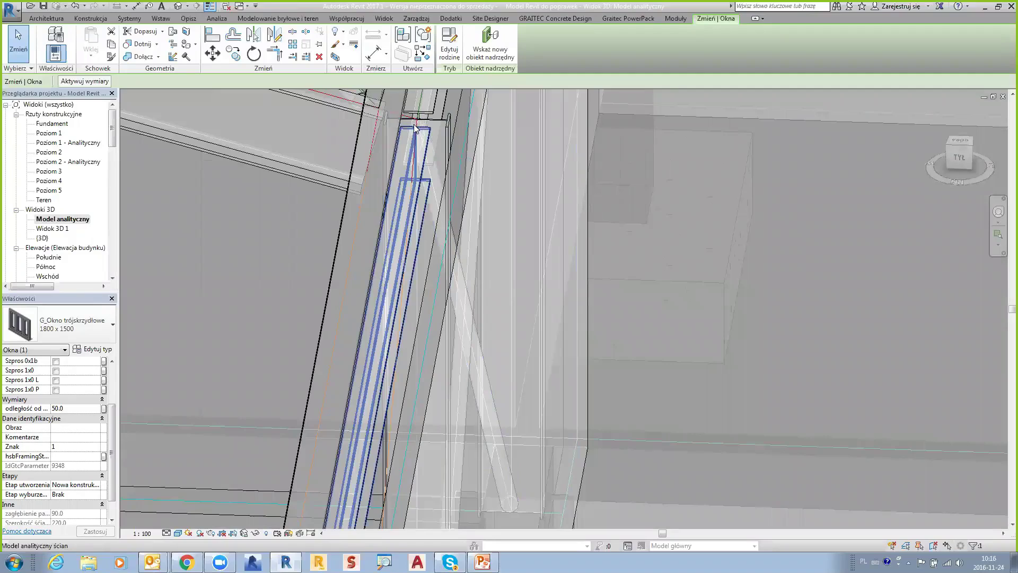
scroll(422, 139, down, 2)
scroll(493, 347, down, 2)
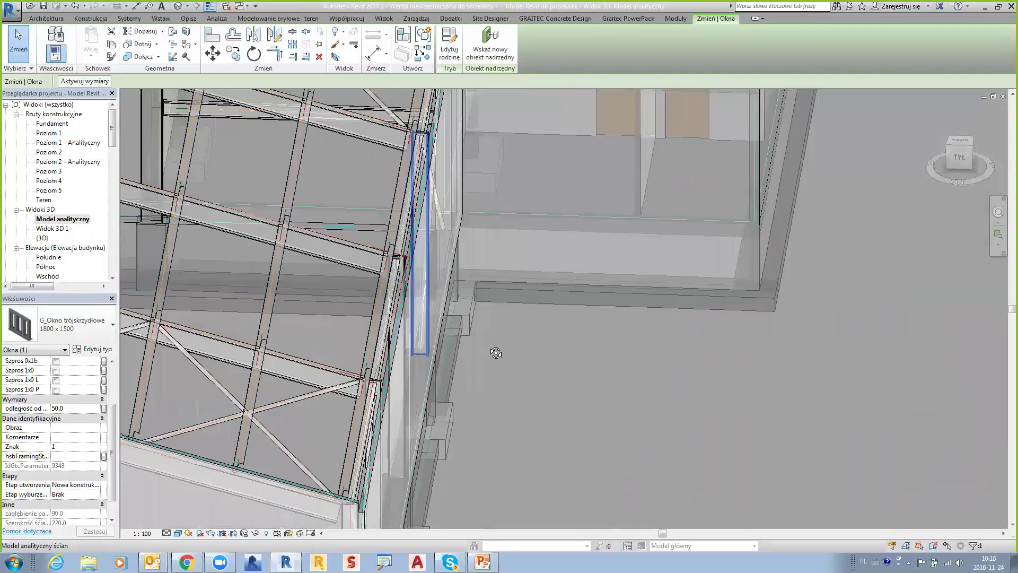
scroll(478, 297, down, 2)
scroll(469, 274, down, 1)
scroll(469, 274, down, 2)
scroll(477, 289, down, 2)
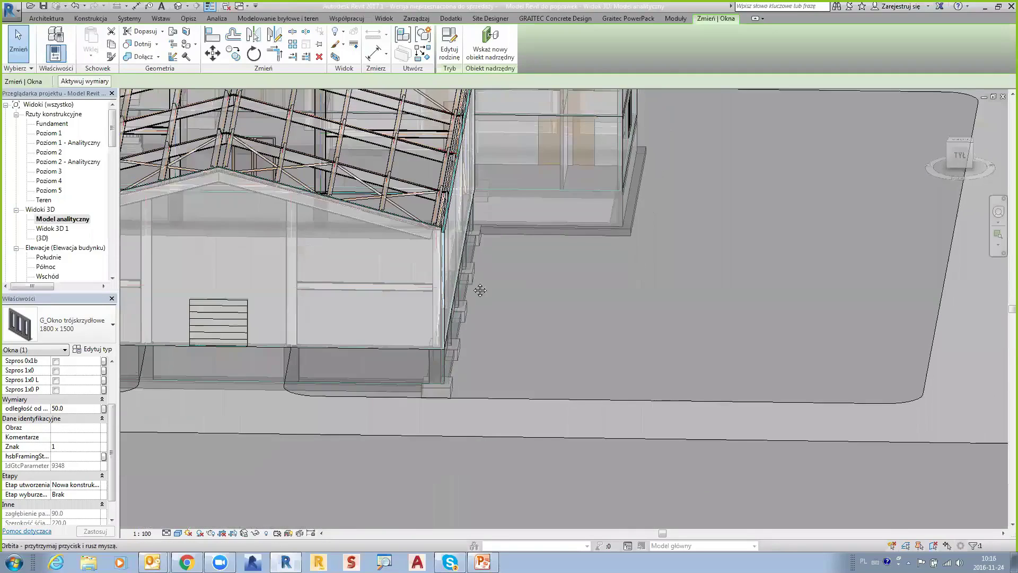
scroll(483, 294, down, 2)
scroll(317, 219, down, 1)
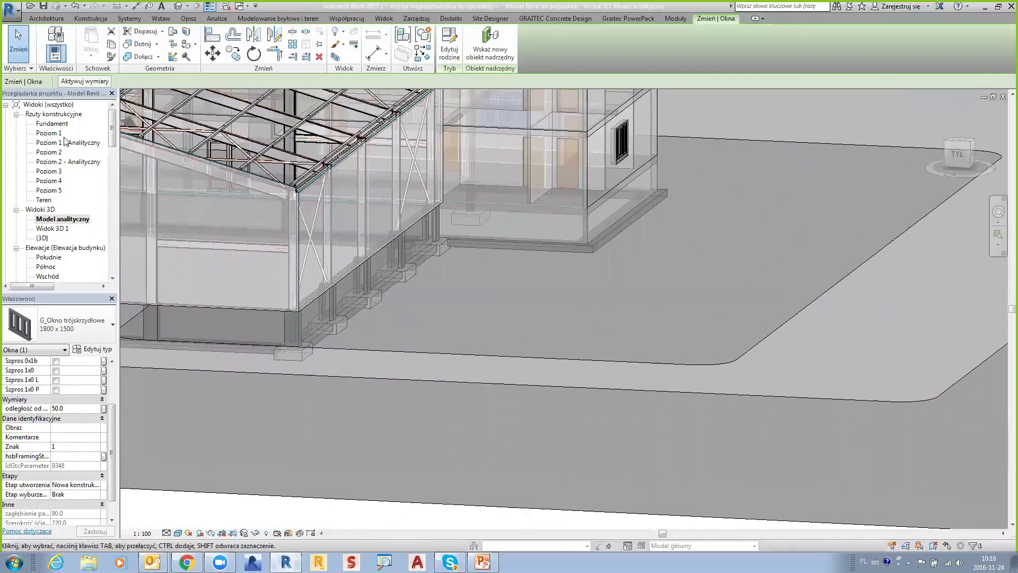
Open the Poziom 1 - Analityczny plan view and zoom in.
click(58, 142)
double_click(58, 143)
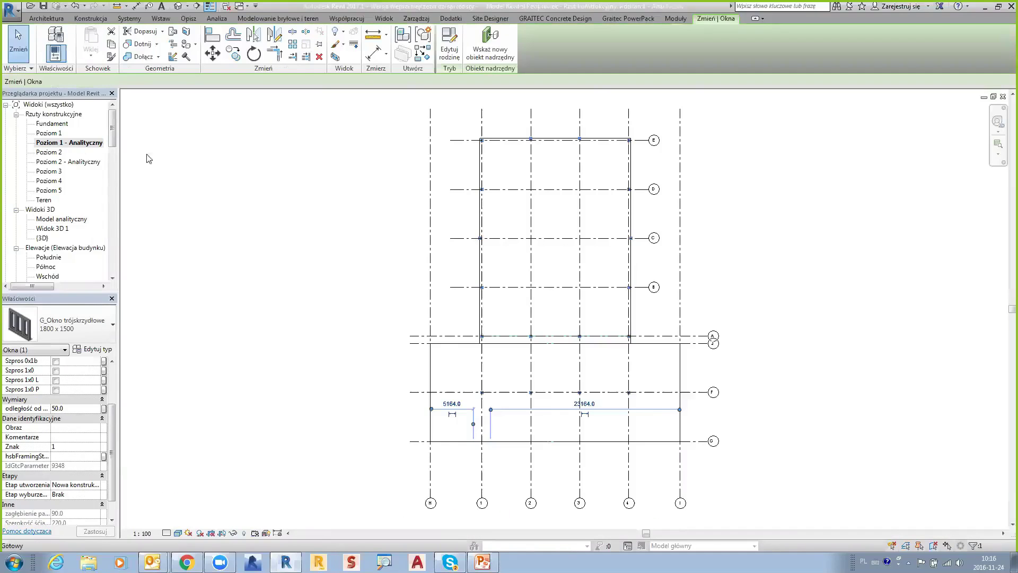
scroll(479, 154, up, 2)
scroll(503, 169, up, 1)
scroll(512, 177, up, 1)
key(Escape)
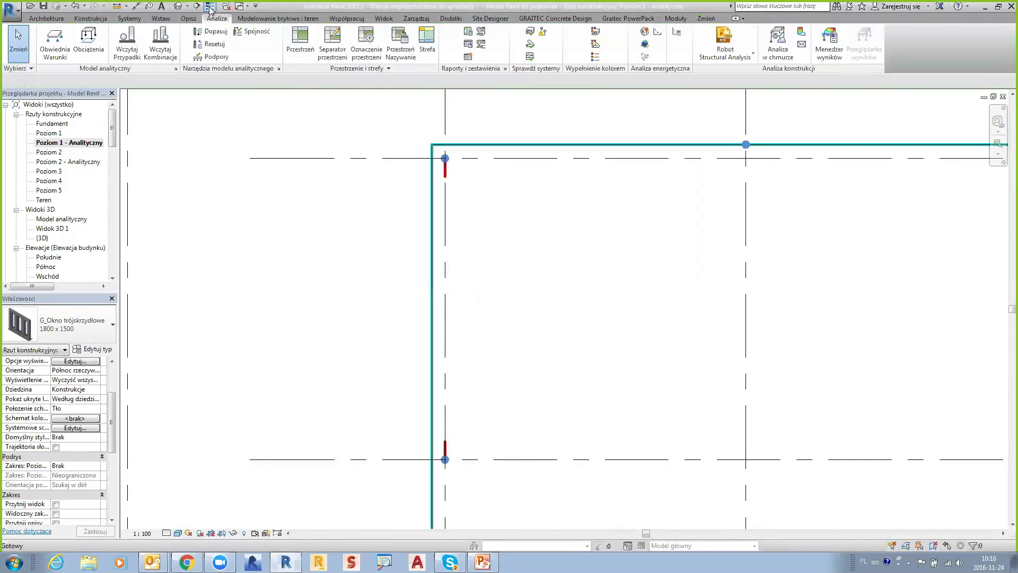
Select the left wall's analytical line at grid E, showing Rzutowanie alignment.
middle_drag(558, 228, 451, 189)
scroll(451, 189, down, 1)
scroll(453, 188, down, 1)
scroll(455, 187, down, 1)
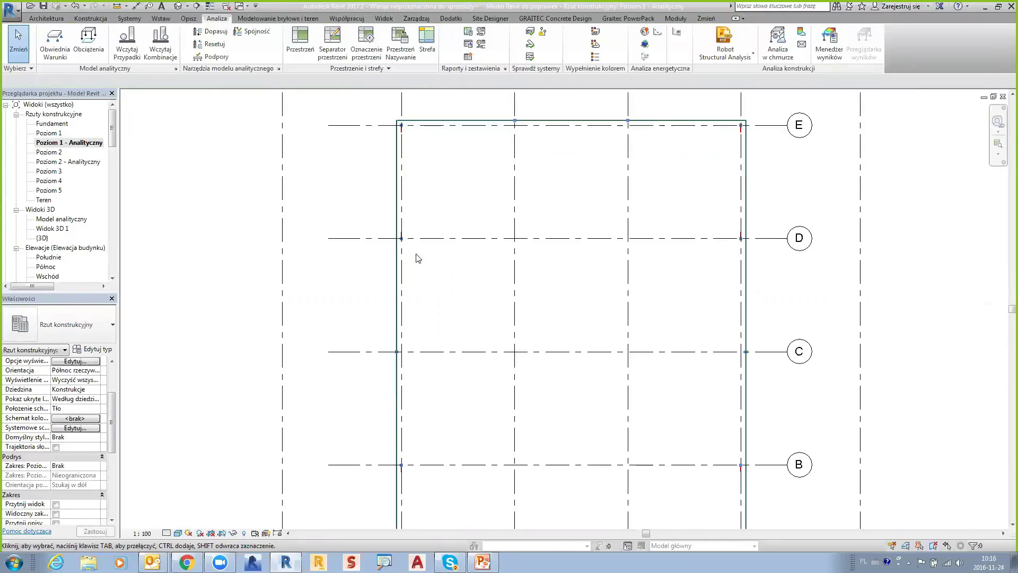
scroll(416, 254, up, 2)
middle_drag(413, 234, 417, 229)
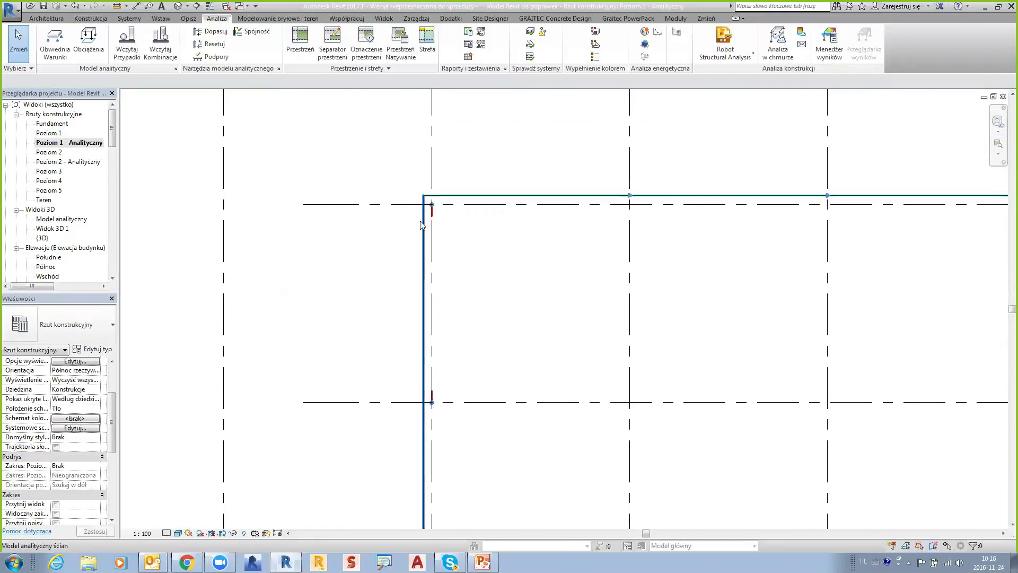
click(423, 223)
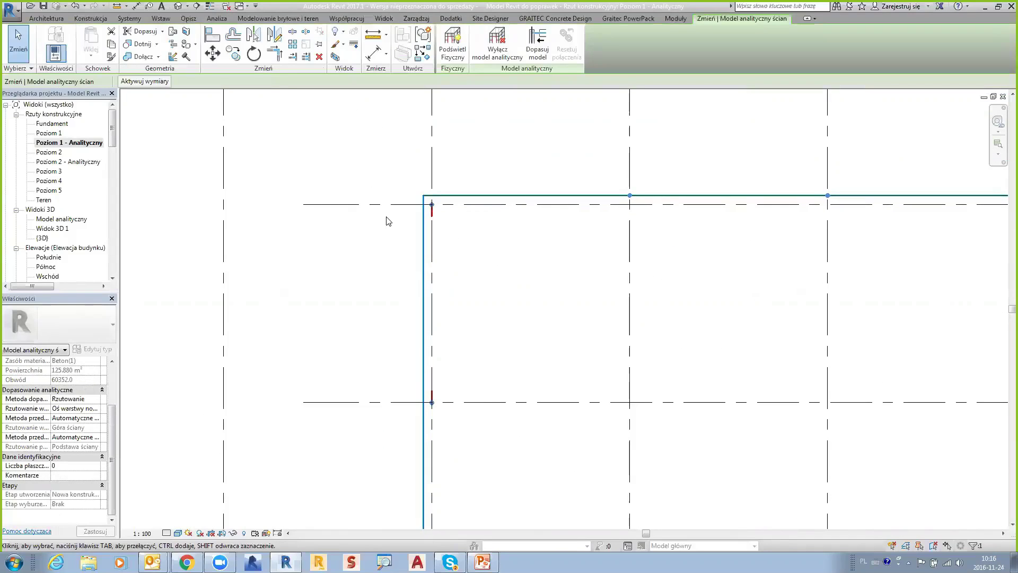
scroll(346, 263, down, 1)
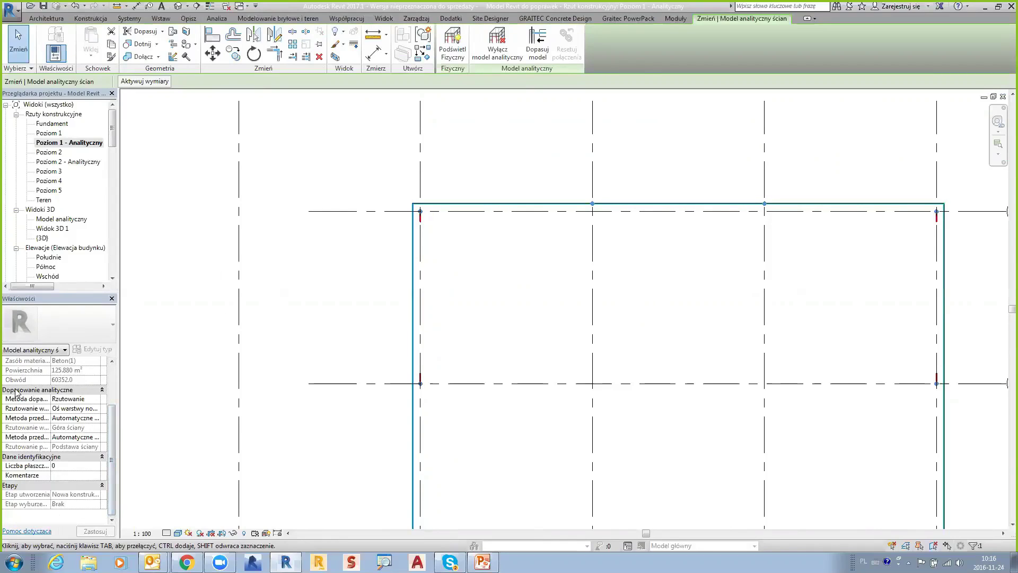
mouse_move(111, 459)
mouse_down()
mouse_move(112, 444)
mouse_move(111, 459)
mouse_up()
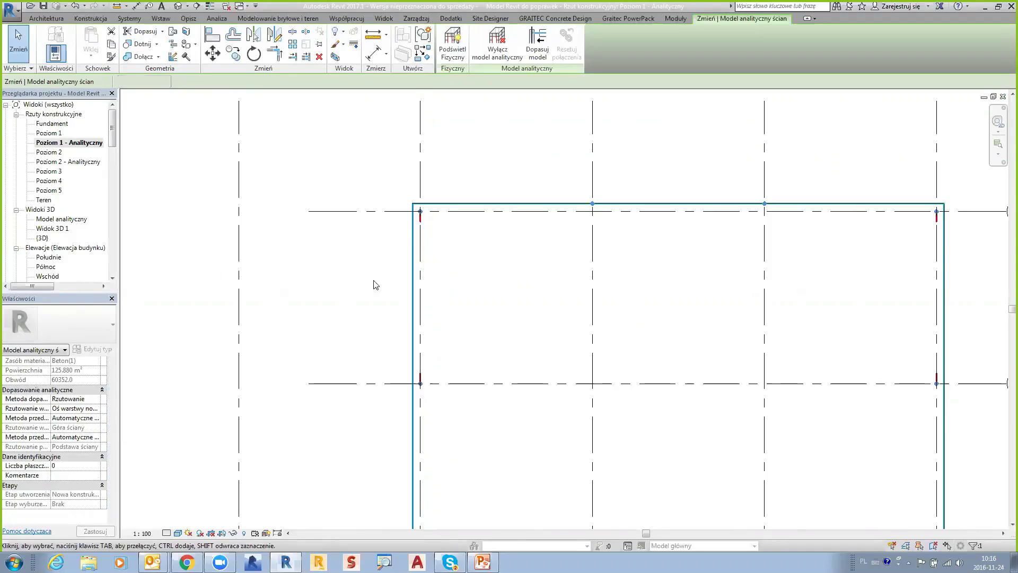
Try Oś warstwy nośnej as the left wall's analytical projection and review its properties.
click(95, 408)
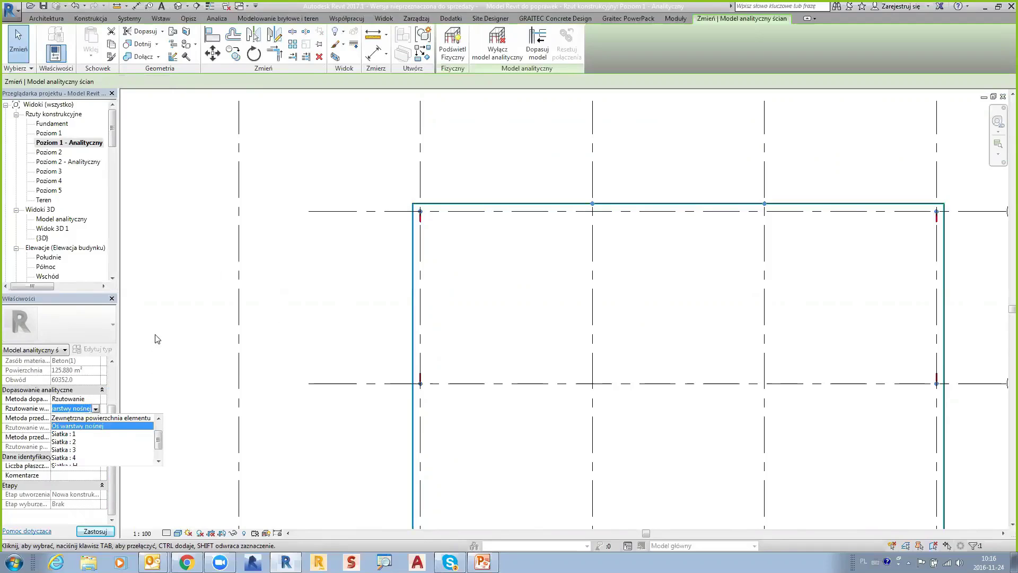
click(132, 356)
scroll(318, 277, down, 3)
scroll(321, 305, down, 2)
scroll(322, 305, down, 1)
scroll(332, 288, down, 1)
scroll(334, 341, down, 1)
scroll(347, 325, down, 1)
scroll(376, 392, up, 1)
scroll(382, 373, up, 2)
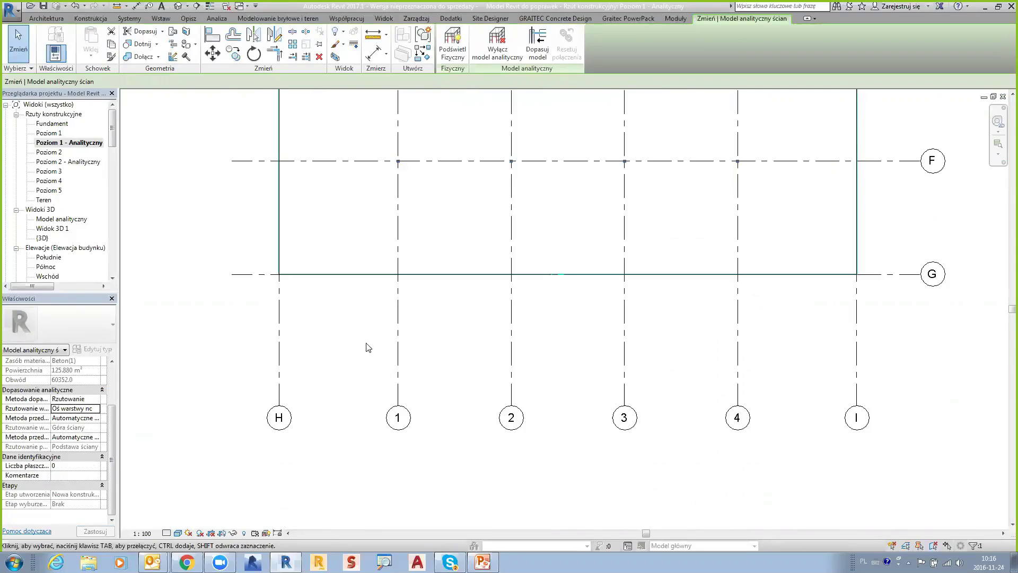
scroll(398, 370, up, 1)
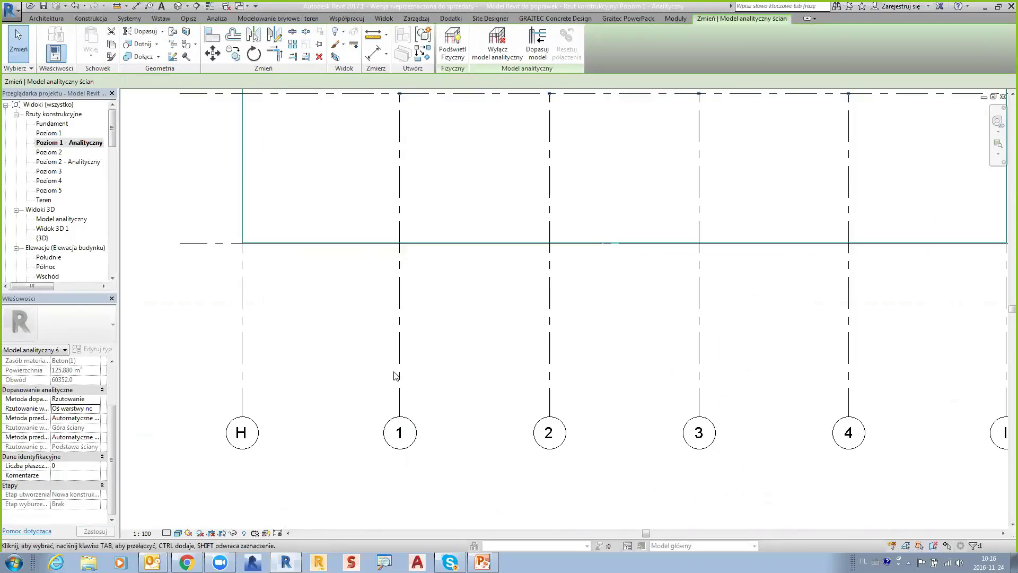
scroll(403, 372, down, 2)
scroll(420, 319, down, 1)
scroll(420, 319, down, 1)
scroll(421, 319, up, 1)
scroll(403, 297, up, 1)
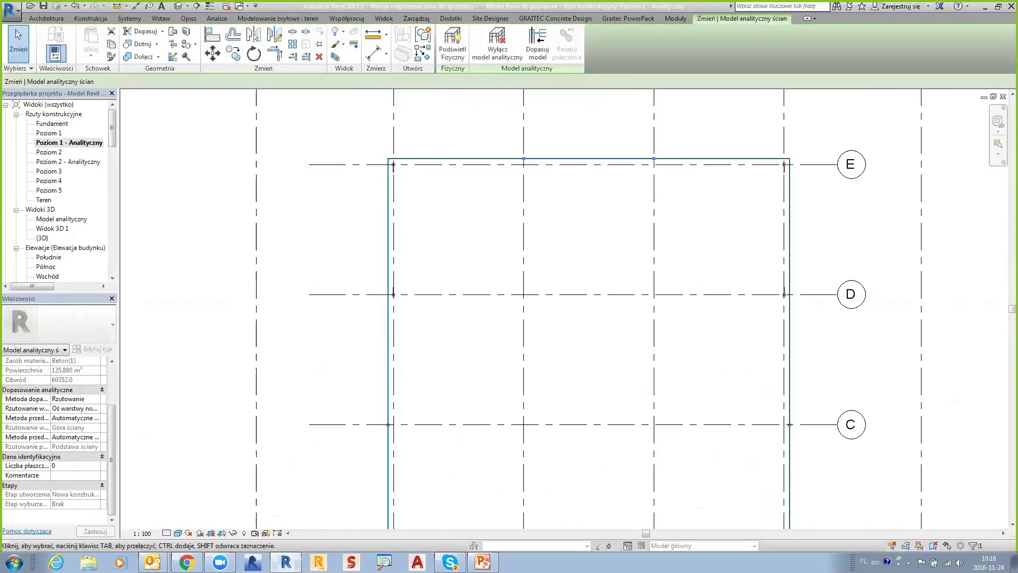
Project the left wall's analytical line onto grid 1 (Siatka : 1).
click(95, 408)
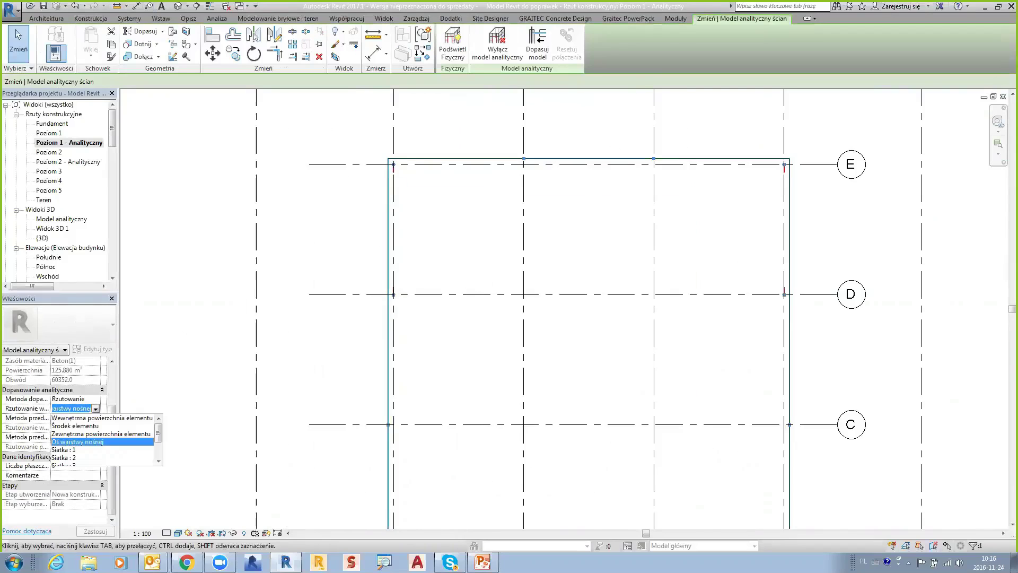
click(106, 450)
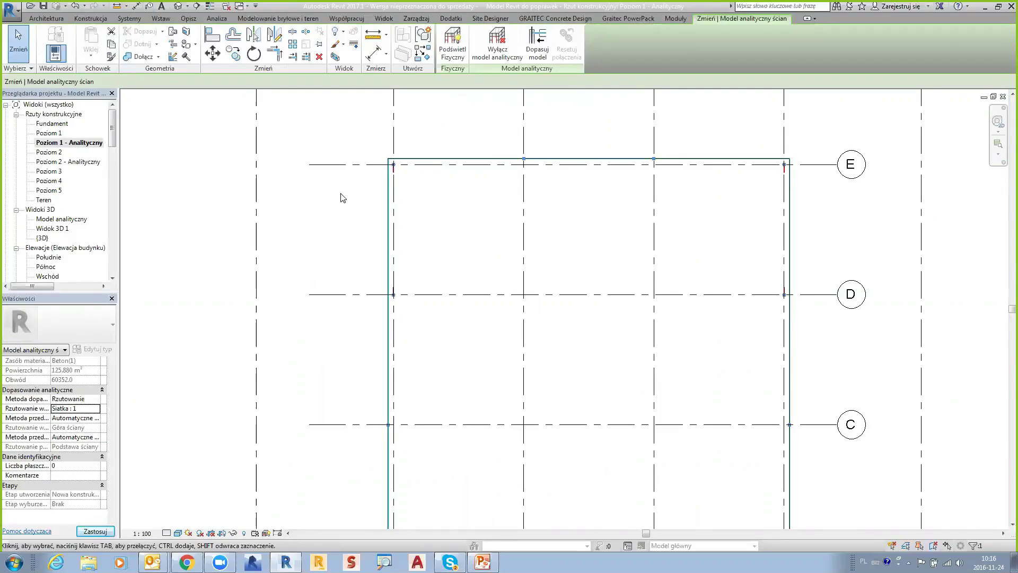
key(Escape)
Select the top wall's analytical line and project it onto grid E (Siatka : E).
scroll(419, 183, up, 4)
scroll(389, 159, up, 1)
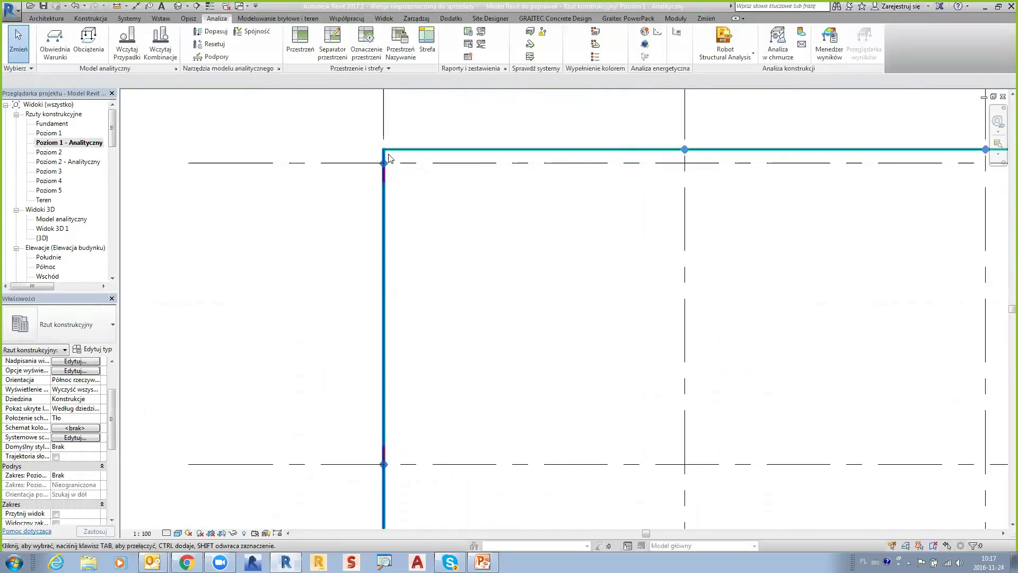
scroll(382, 334, down, 2)
scroll(444, 356, down, 2)
middle_drag(445, 356, 425, 289)
scroll(263, 179, up, 1)
scroll(340, 206, up, 4)
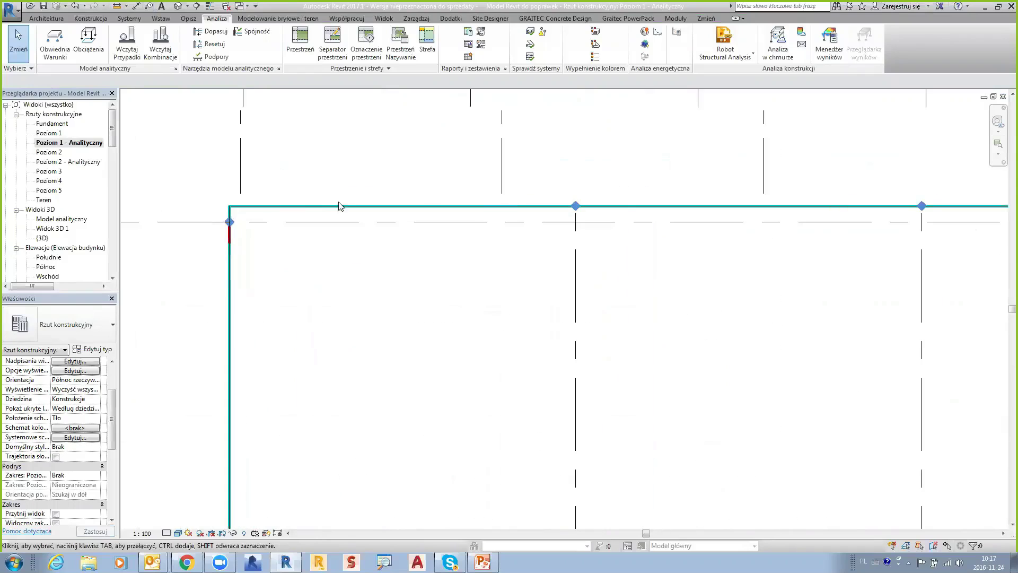
click(632, 210)
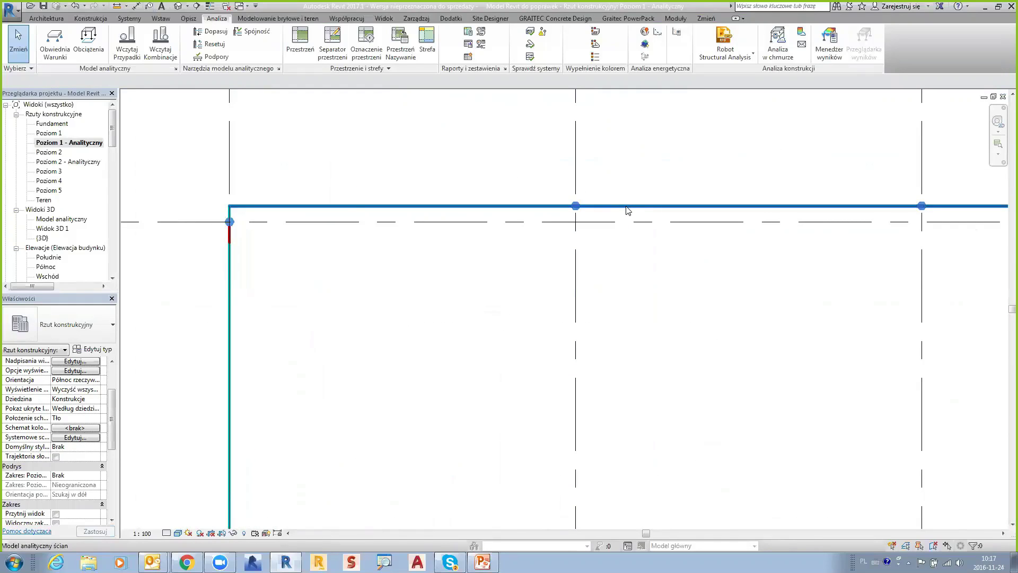
scroll(552, 240, down, 3)
middle_drag(541, 241, 406, 235)
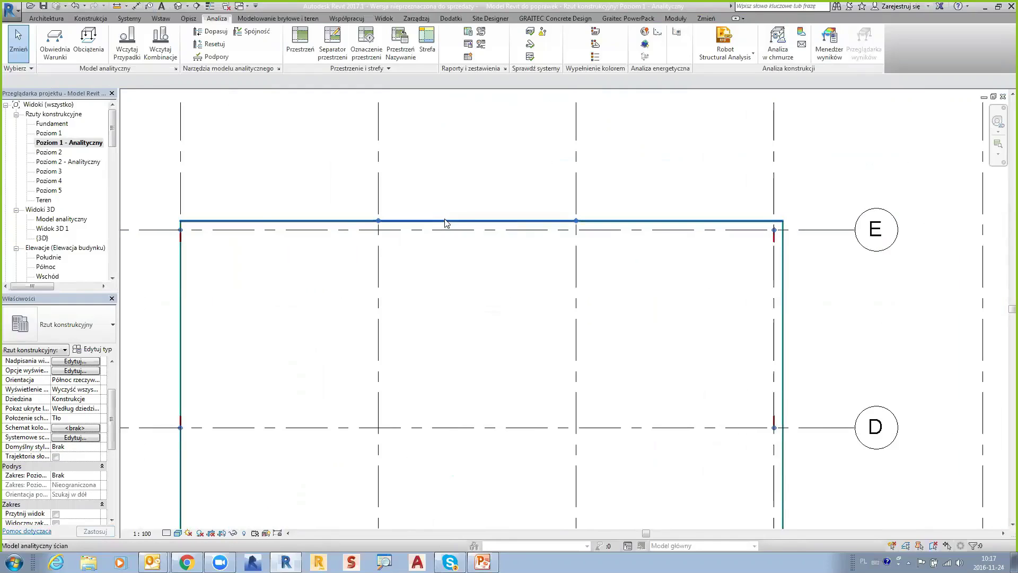
click(281, 223)
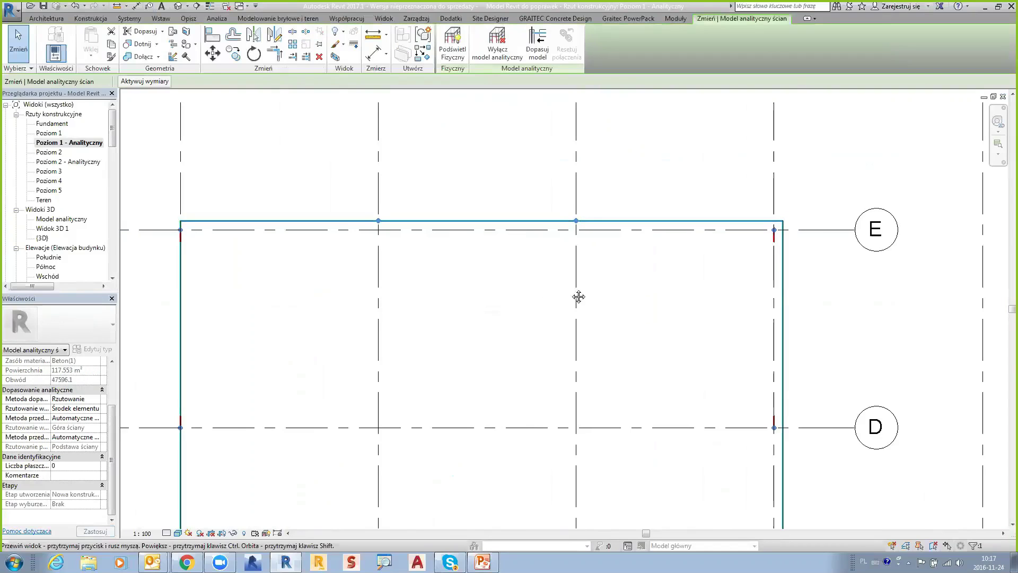
click(97, 408)
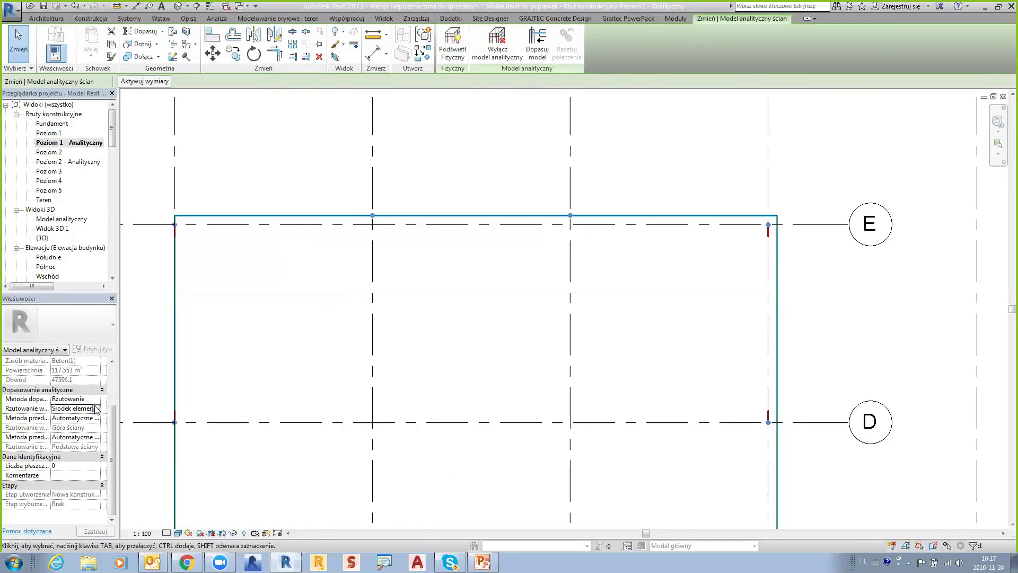
drag(182, 433, 181, 444)
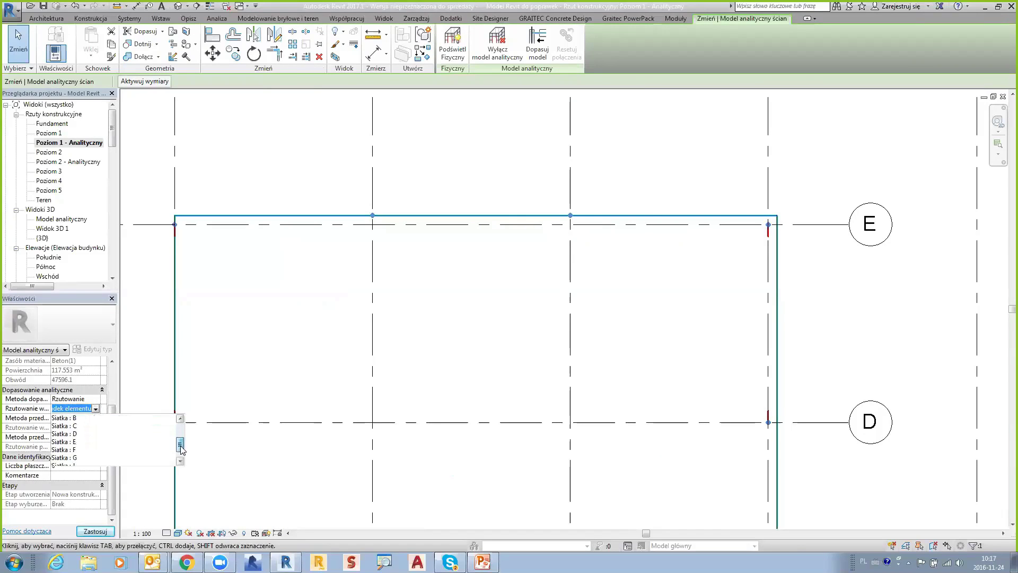
click(64, 442)
click(95, 530)
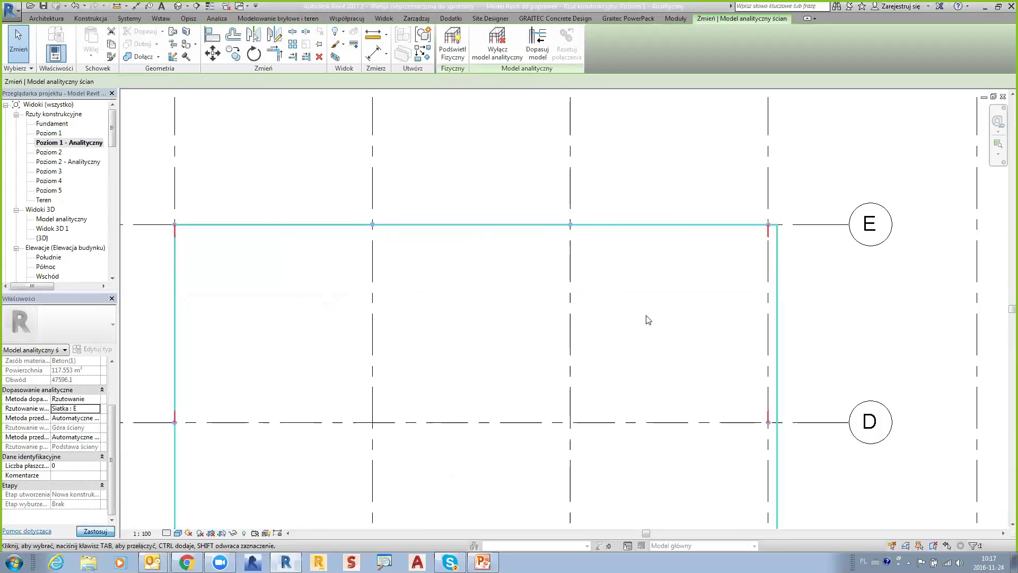
Select the right wall's analytical line and project it onto grid 4 (Siatka : 4).
middle_drag(633, 293, 511, 184)
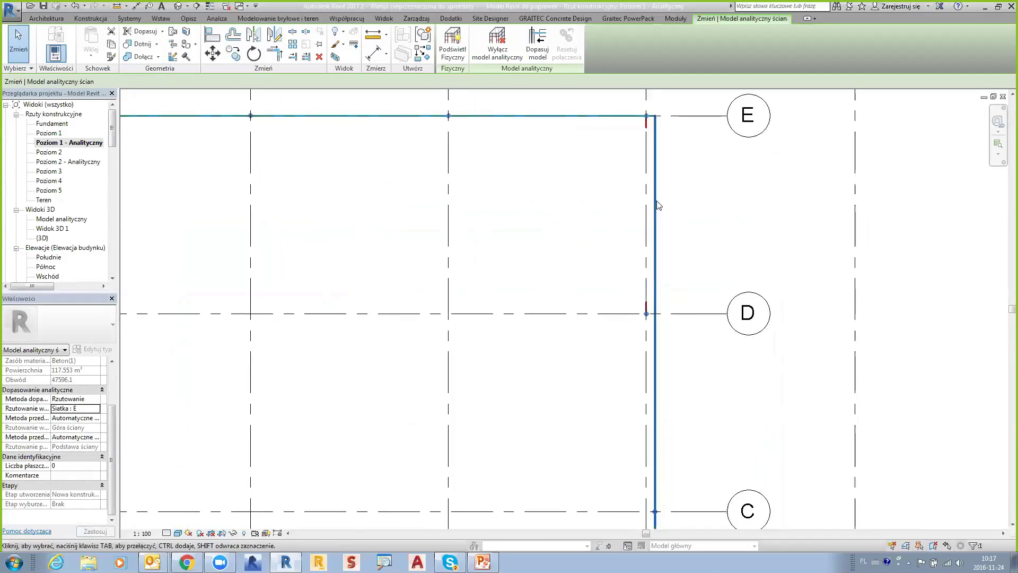
click(655, 207)
scroll(718, 303, down, 3)
scroll(664, 155, down, 3)
scroll(657, 395, up, 1)
scroll(649, 406, up, 1)
scroll(631, 432, down, 2)
scroll(615, 403, up, 3)
scroll(615, 360, up, 1)
middle_drag(622, 365, 630, 267)
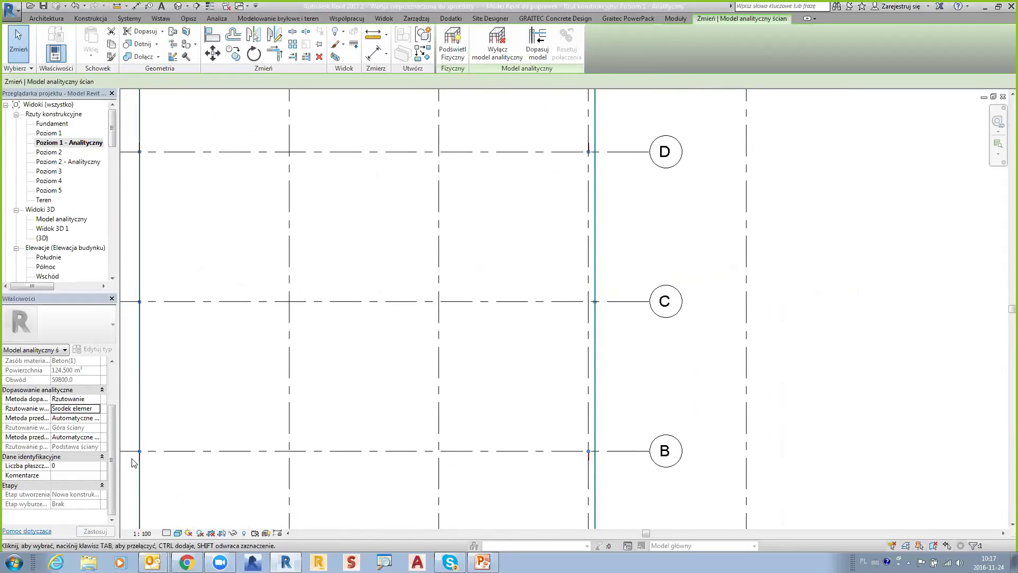
click(96, 409)
click(158, 461)
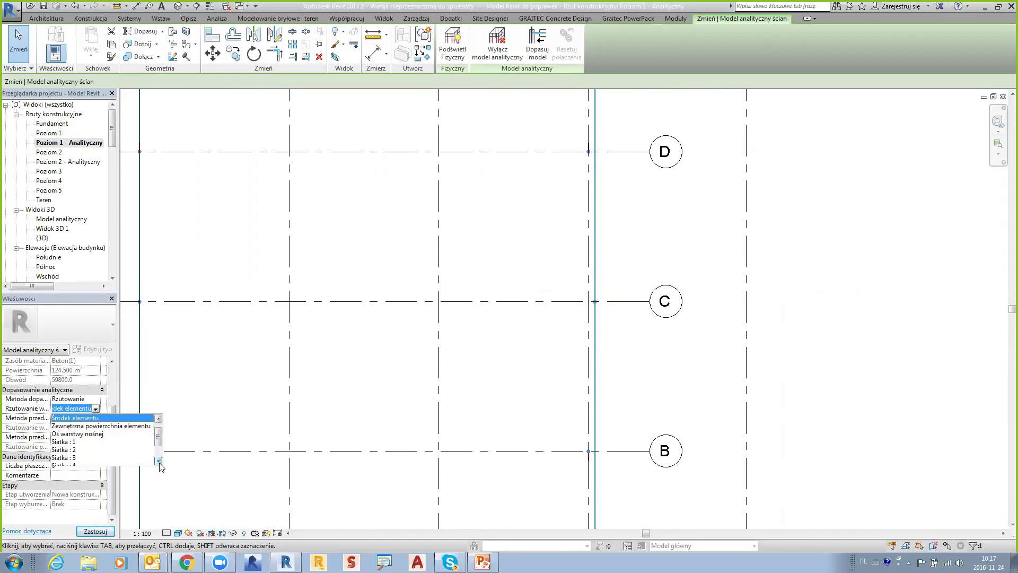
click(158, 461)
click(93, 457)
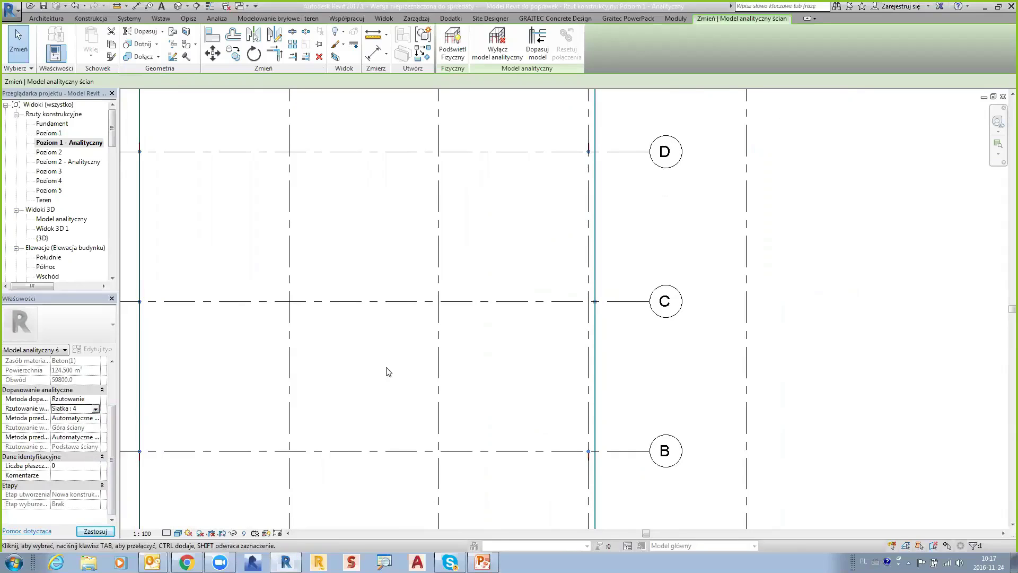
click(631, 248)
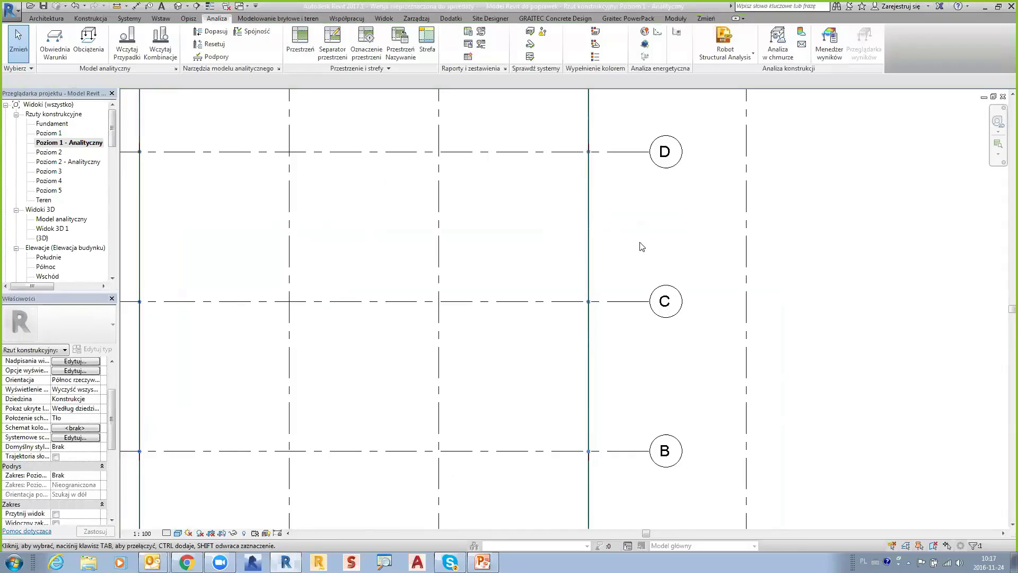
Review grids A to J on the Poziom 1 - Analityczny plan, then return to the default {3D} view.
scroll(626, 231, down, 2)
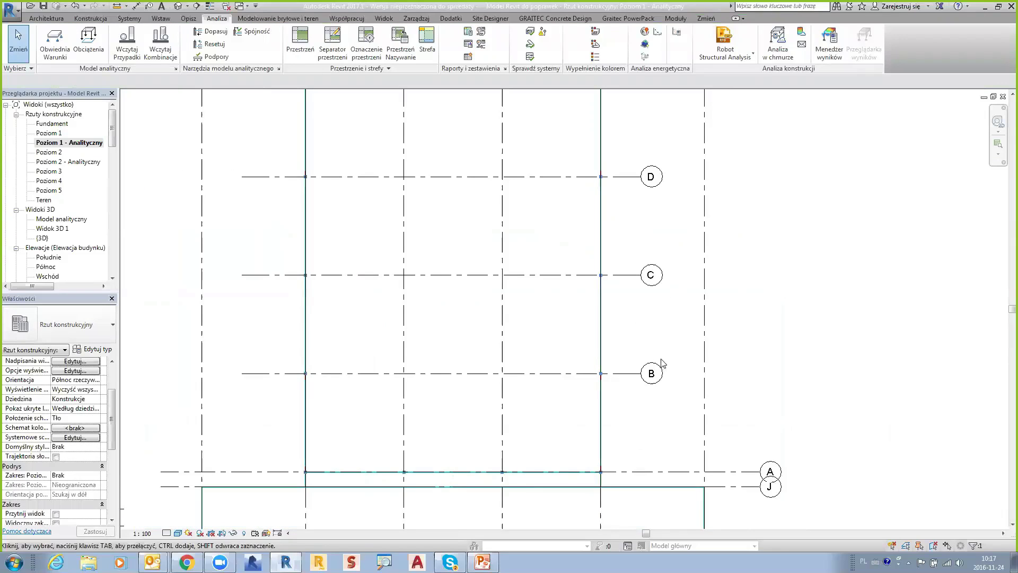
scroll(662, 363, down, 1)
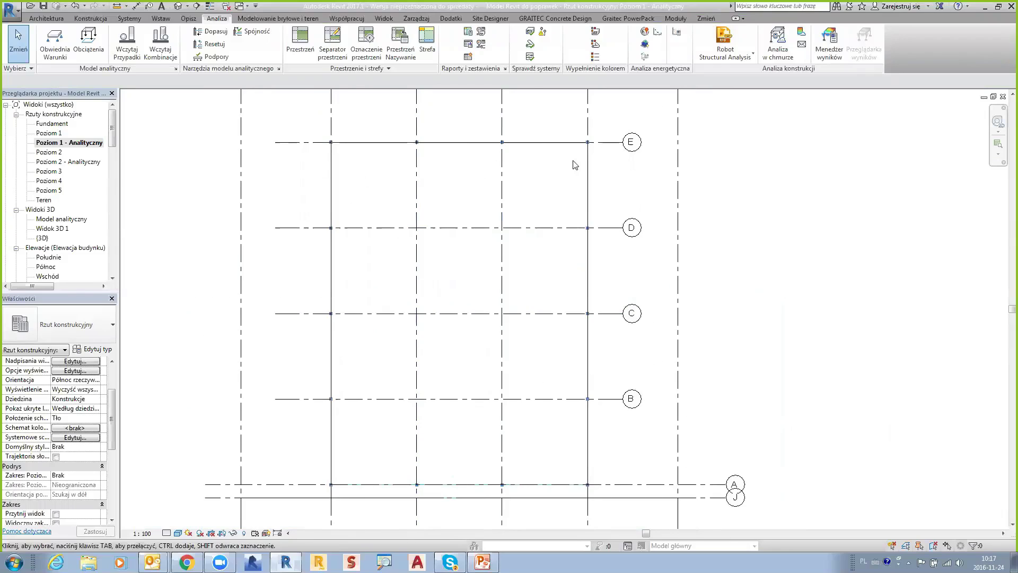
middle_drag(574, 160, 570, 191)
middle_drag(523, 307, 596, 284)
scroll(598, 348, up, 2)
middle_drag(597, 348, 602, 283)
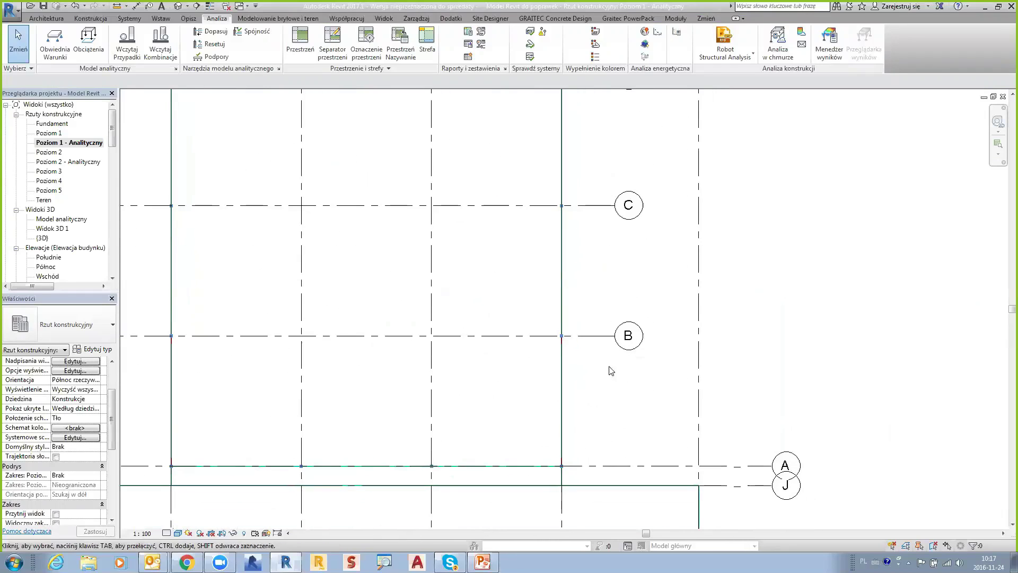
scroll(574, 370, up, 2)
middle_drag(581, 373, 557, 296)
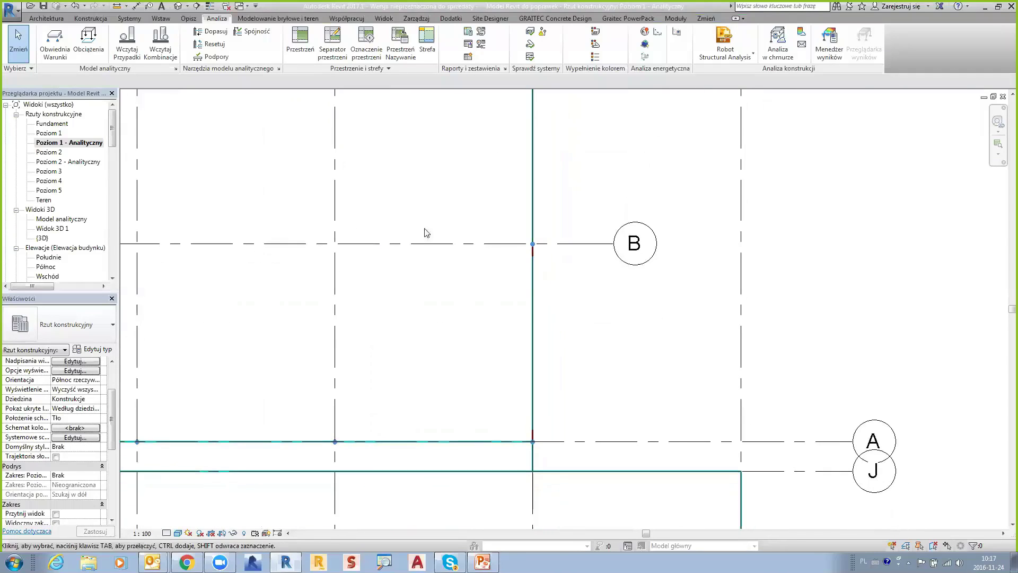
scroll(525, 256, down, 1)
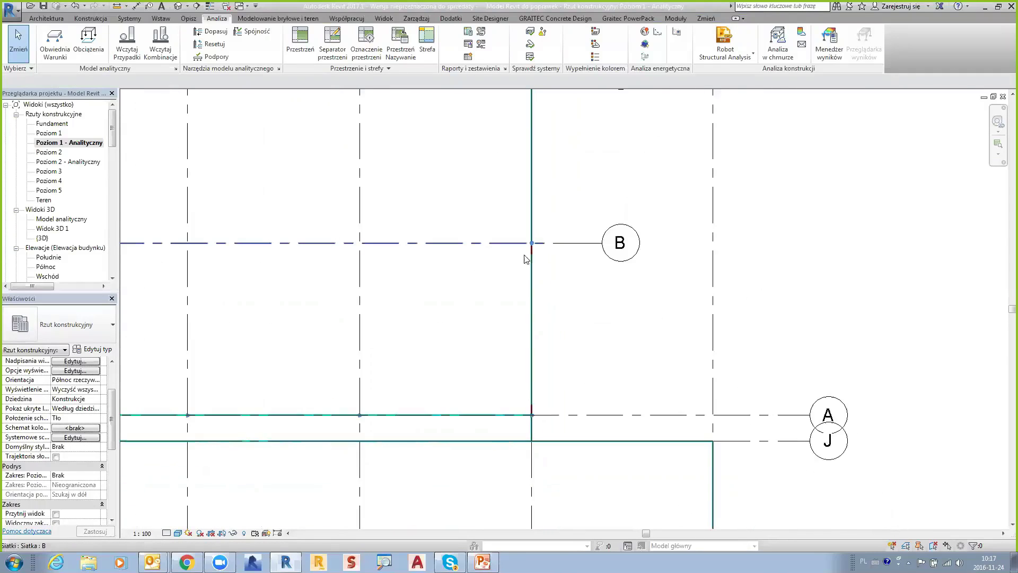
middle_drag(525, 257, 562, 246)
scroll(594, 294, down, 1)
middle_drag(593, 293, 571, 241)
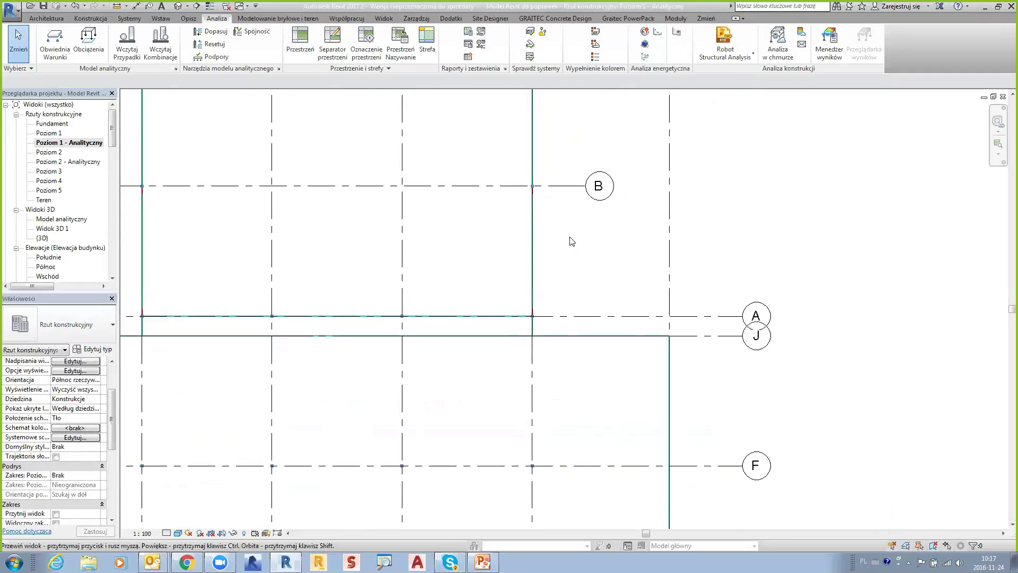
scroll(580, 245, down, 1)
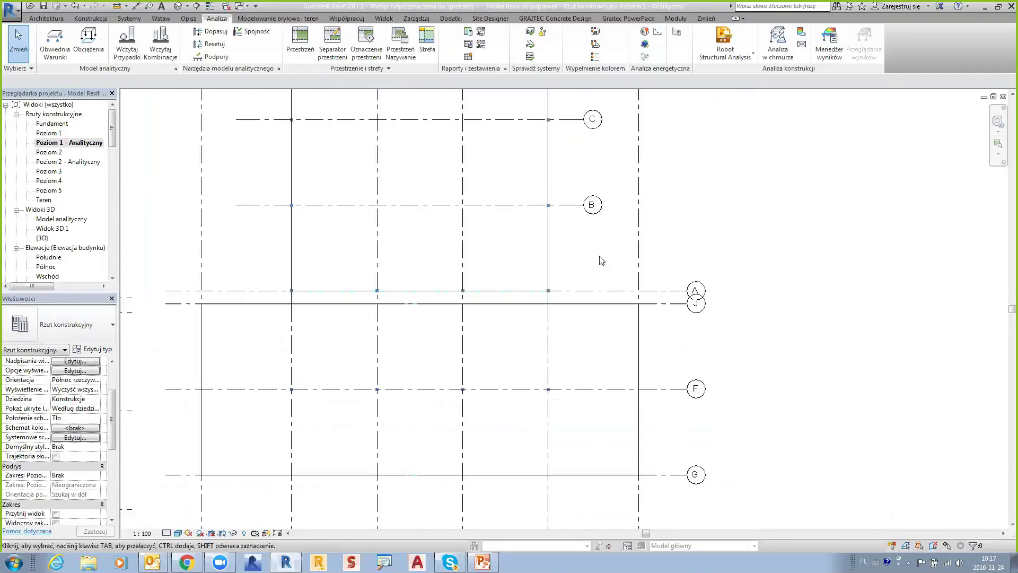
click(178, 6)
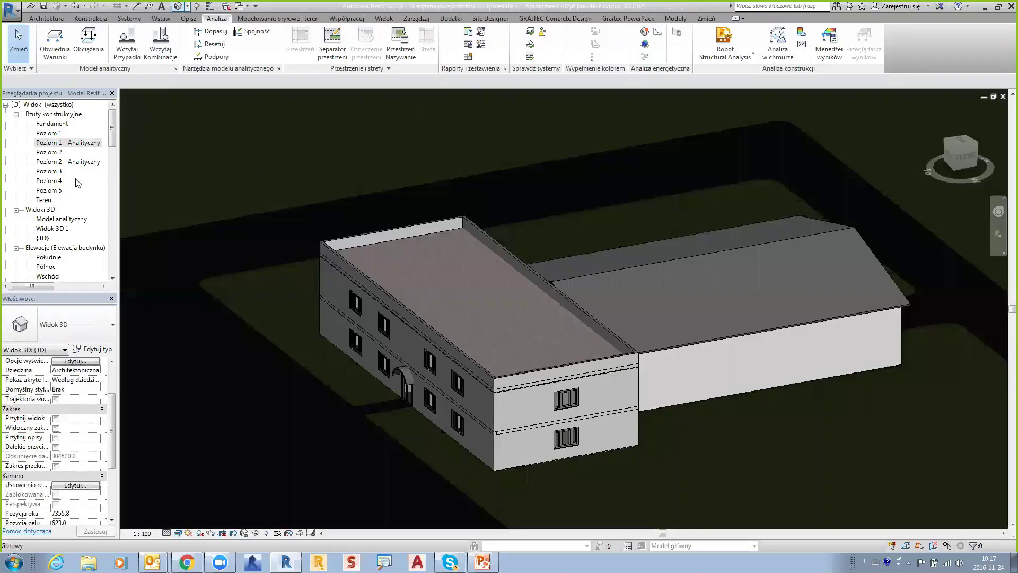
Open the Model analityczny 3D view and zoom onto the Z-section purlins meeting the IPE450 rafters.
double_click(52, 219)
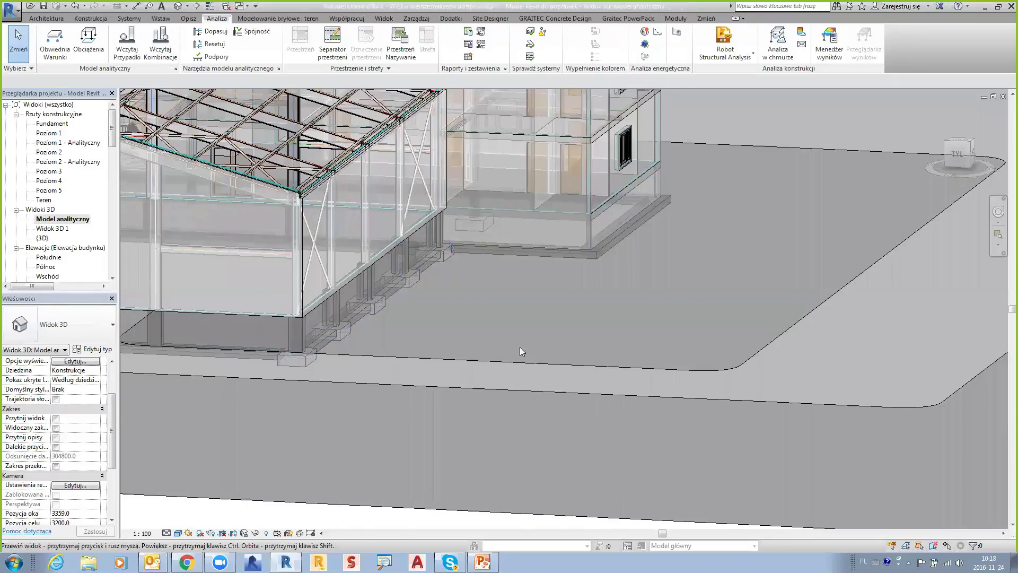
scroll(520, 351, down, 5)
scroll(451, 269, up, 2)
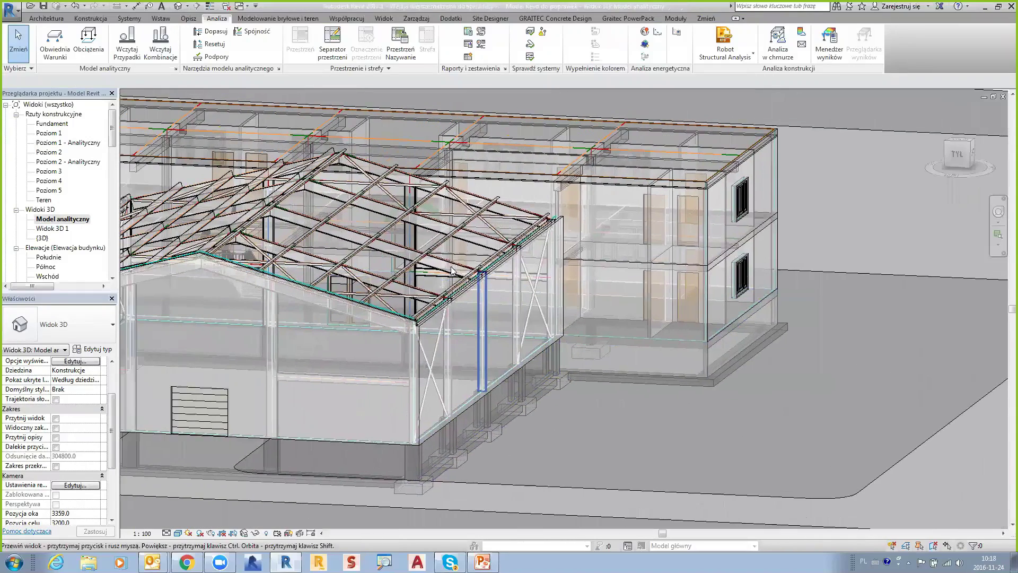
middle_drag(452, 271, 399, 281)
scroll(412, 269, up, 2)
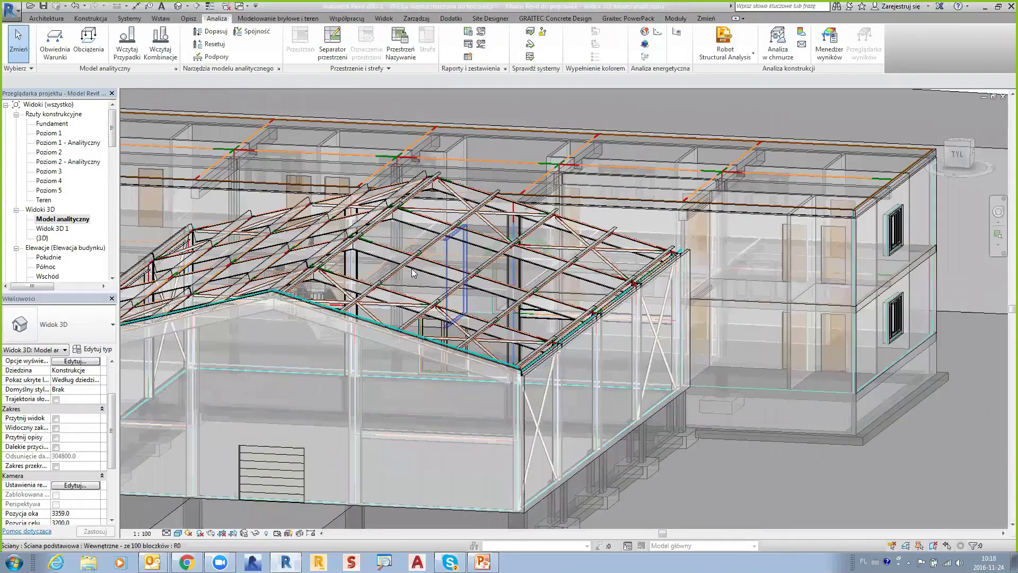
scroll(426, 254, up, 2)
scroll(428, 259, up, 2)
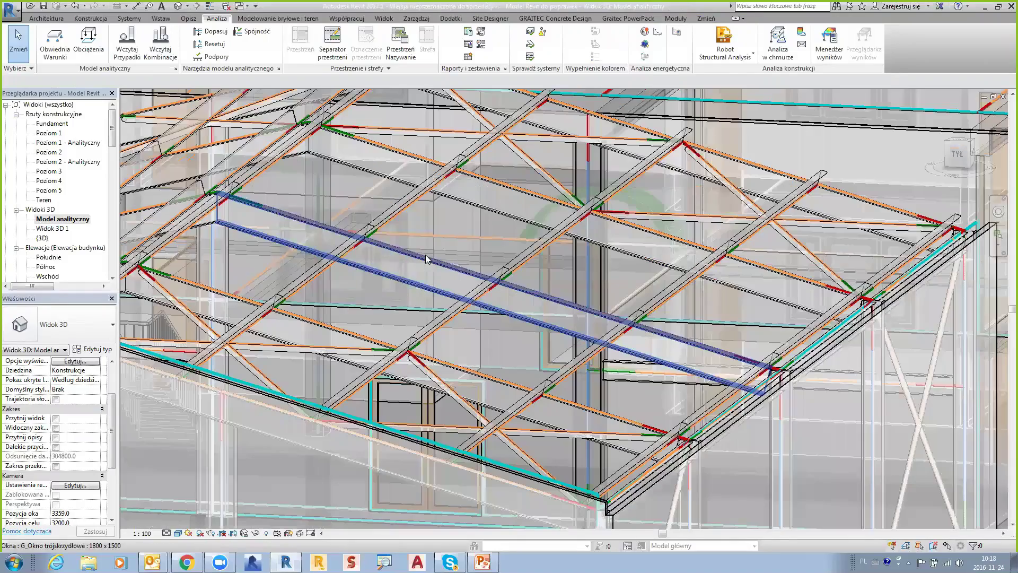
scroll(427, 258, up, 1)
scroll(428, 258, up, 2)
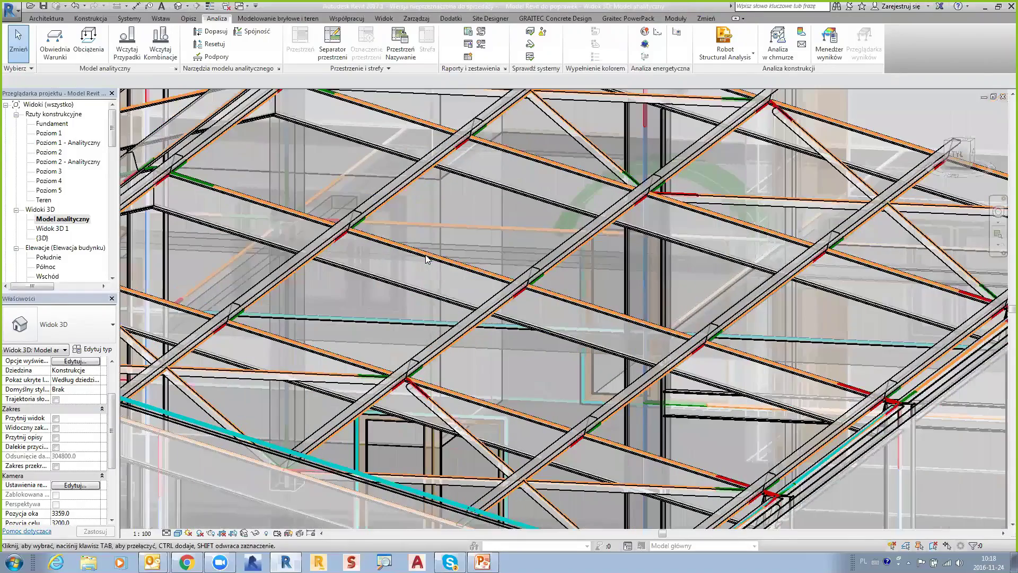
scroll(426, 256, up, 1)
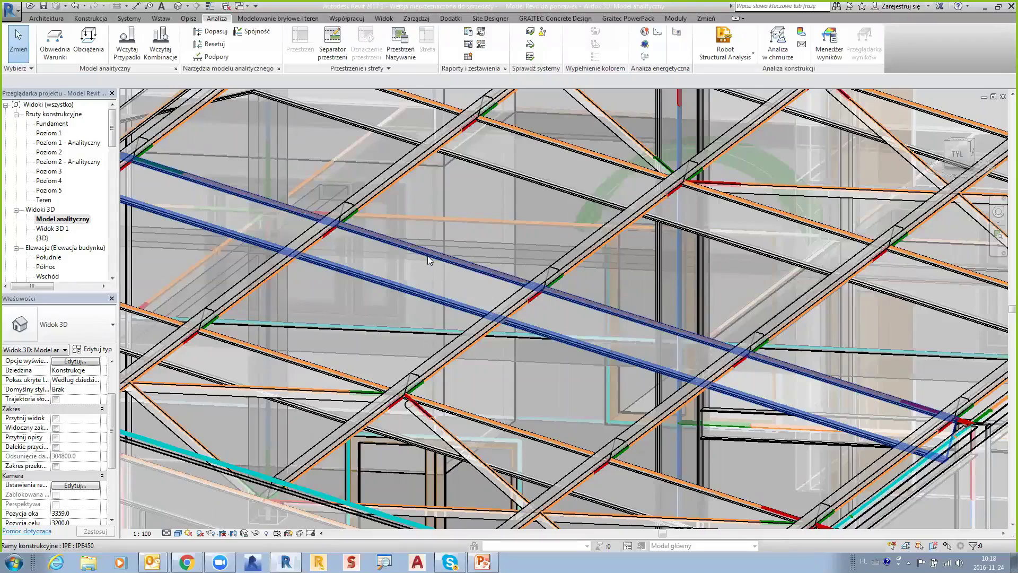
scroll(531, 294, up, 2)
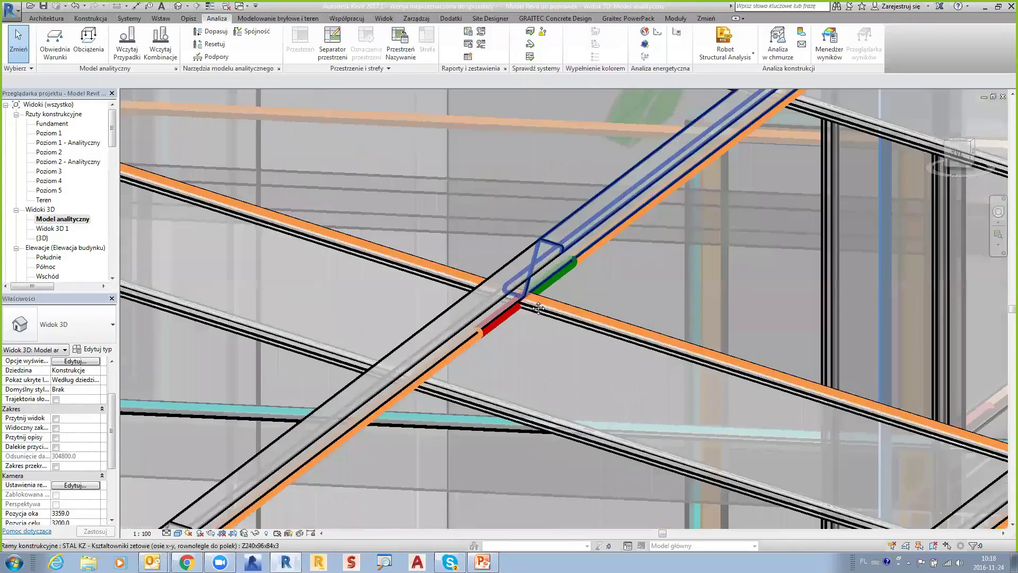
scroll(527, 266, down, 3)
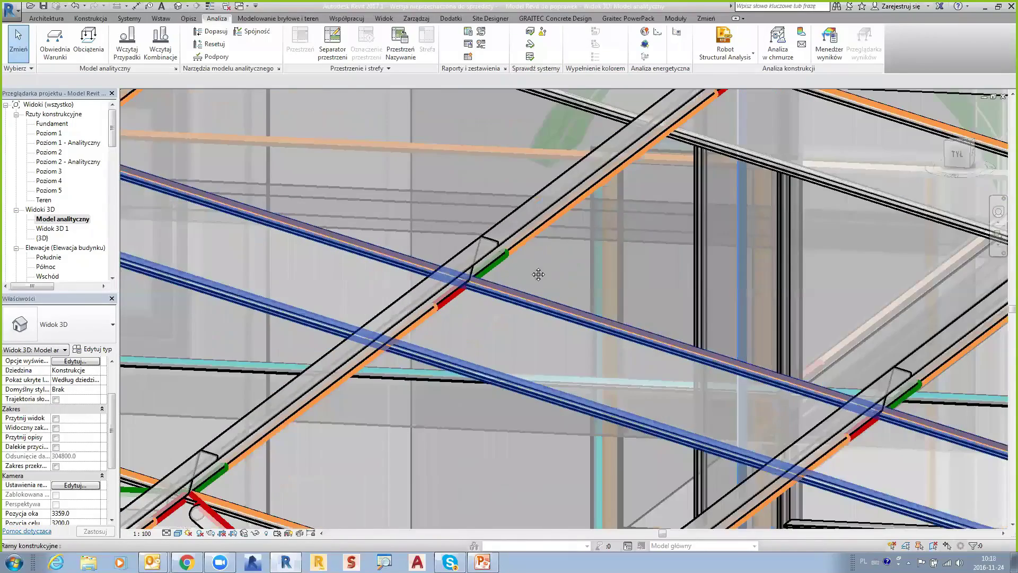
middle_drag(639, 158, 582, 203)
scroll(561, 228, up, 1)
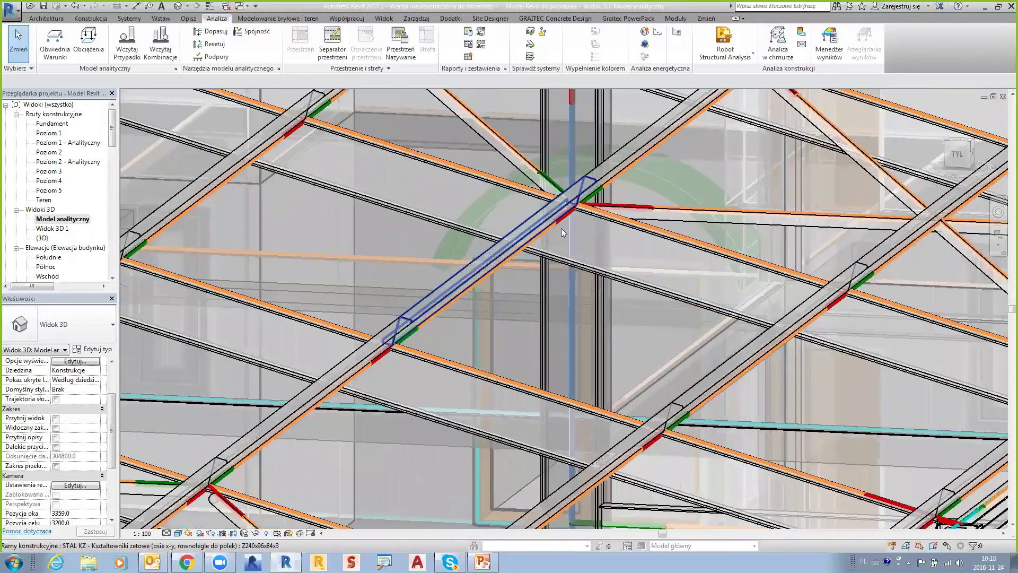
scroll(556, 226, up, 1)
scroll(552, 227, up, 1)
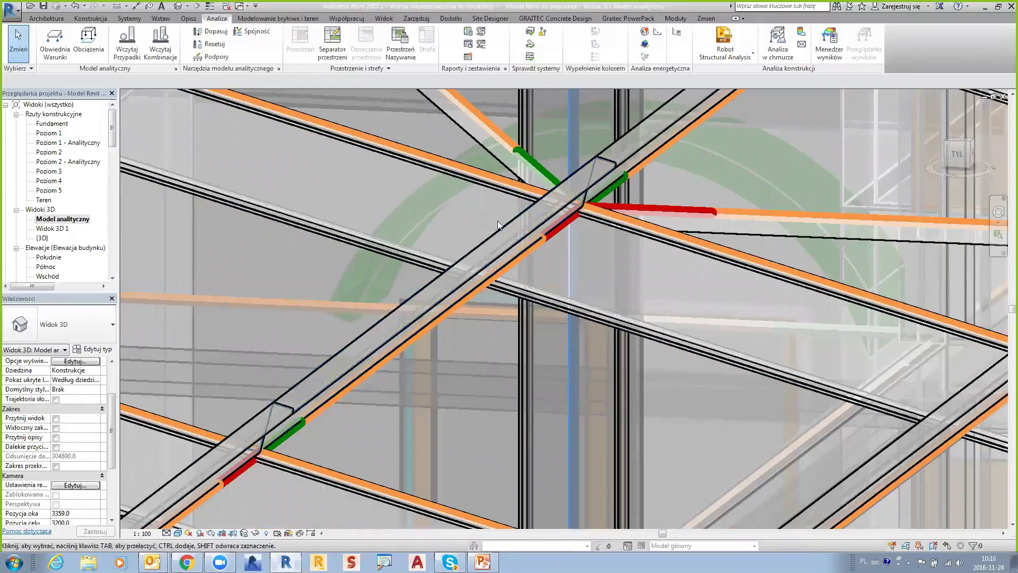
click(277, 69)
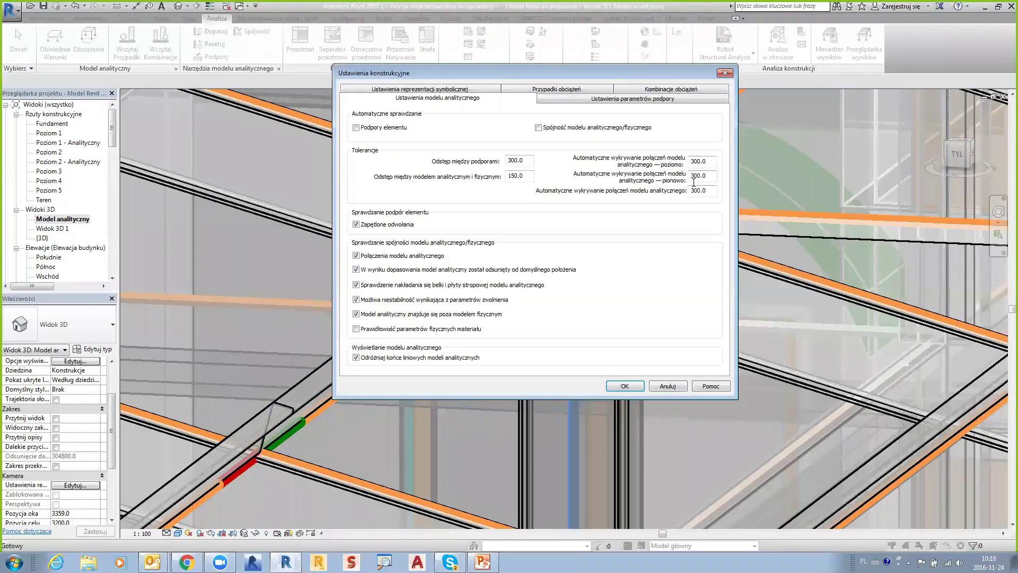
click(722, 76)
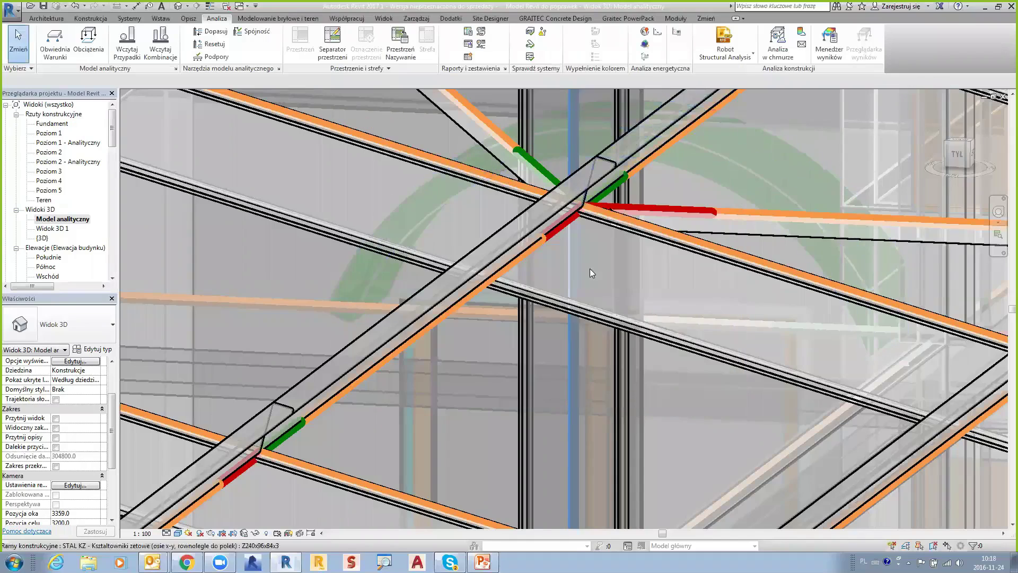
middle_drag(592, 150, 590, 130)
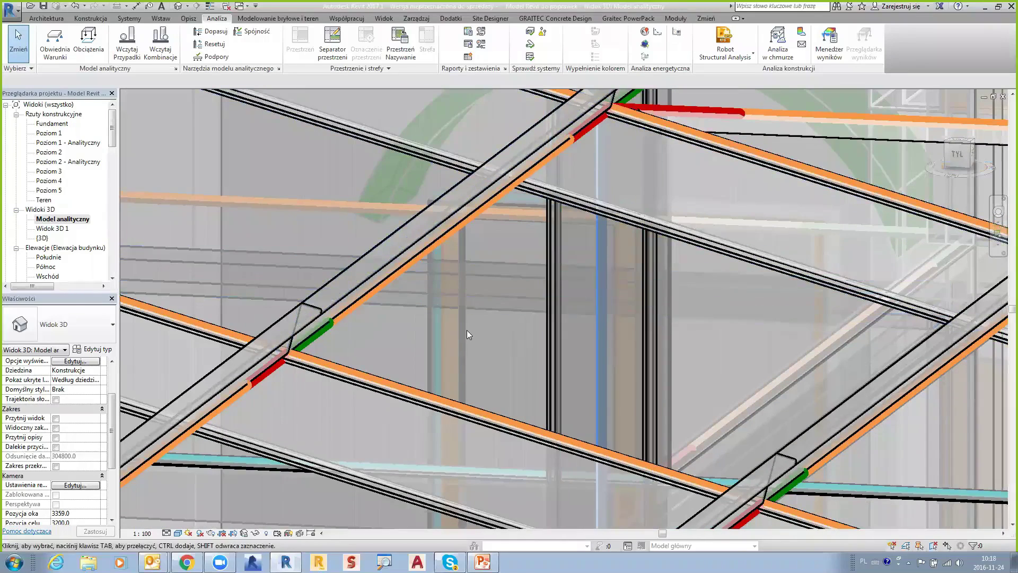
mouse_move(467, 330)
middle_down()
mouse_move(417, 288)
mouse_move(361, 272)
middle_up()
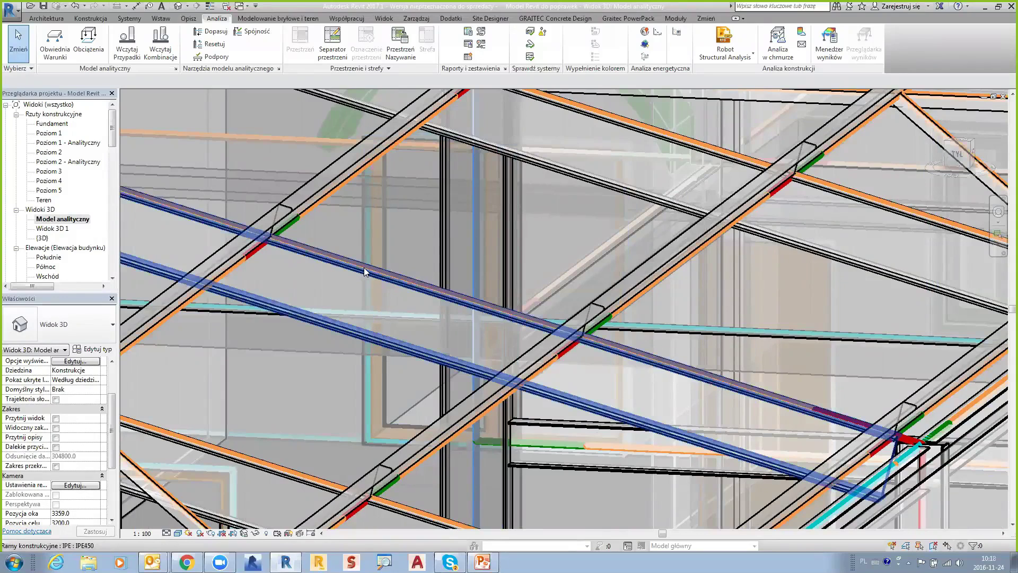
key(Tab)
scroll(528, 321, up, 4)
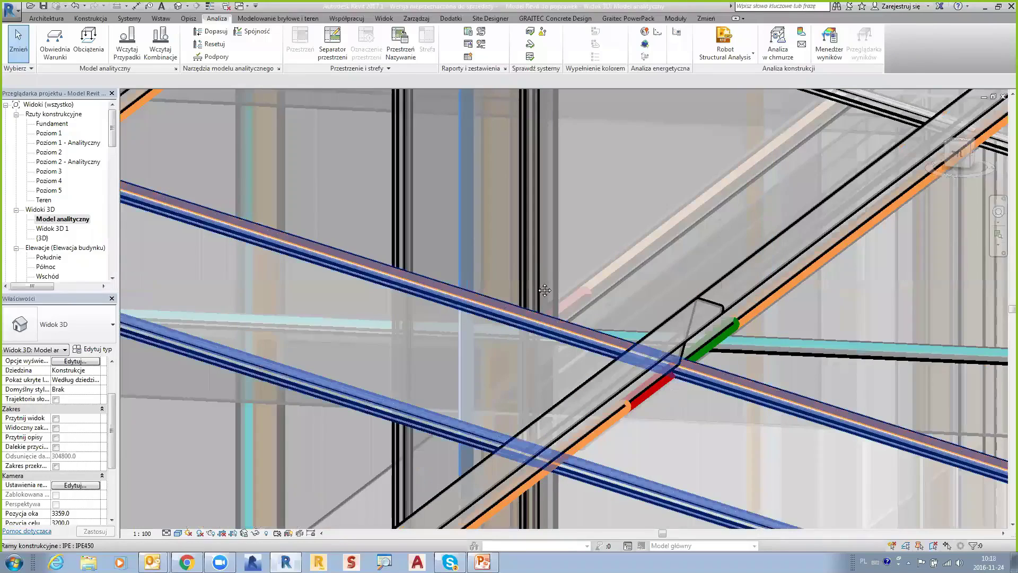
middle_drag(544, 290, 593, 345)
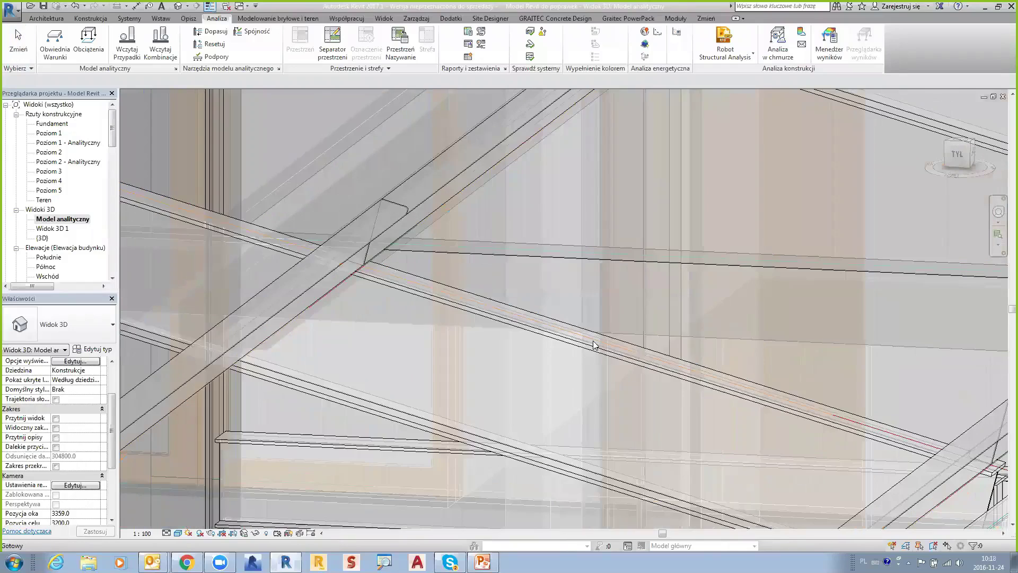
Select the IPE450 beam's analytical line rather than the physical beam.
click(594, 345)
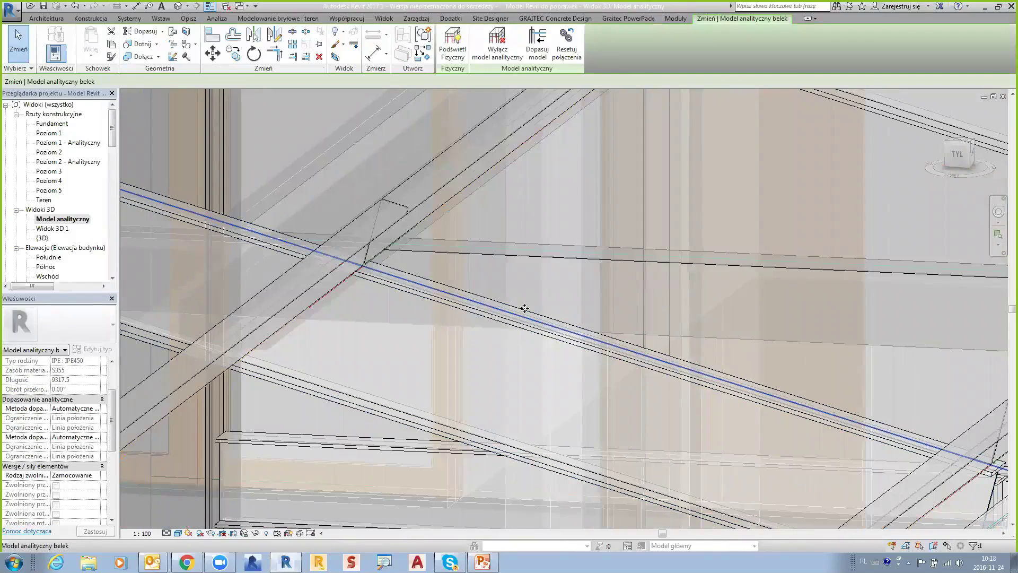
scroll(114, 378, up, 3)
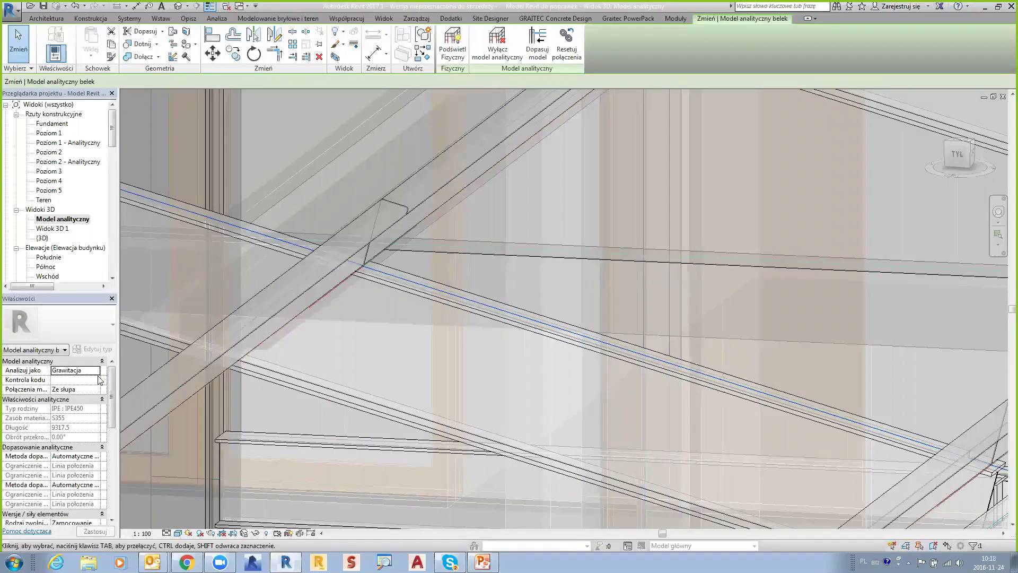
scroll(109, 380, down, 1)
scroll(110, 379, down, 2)
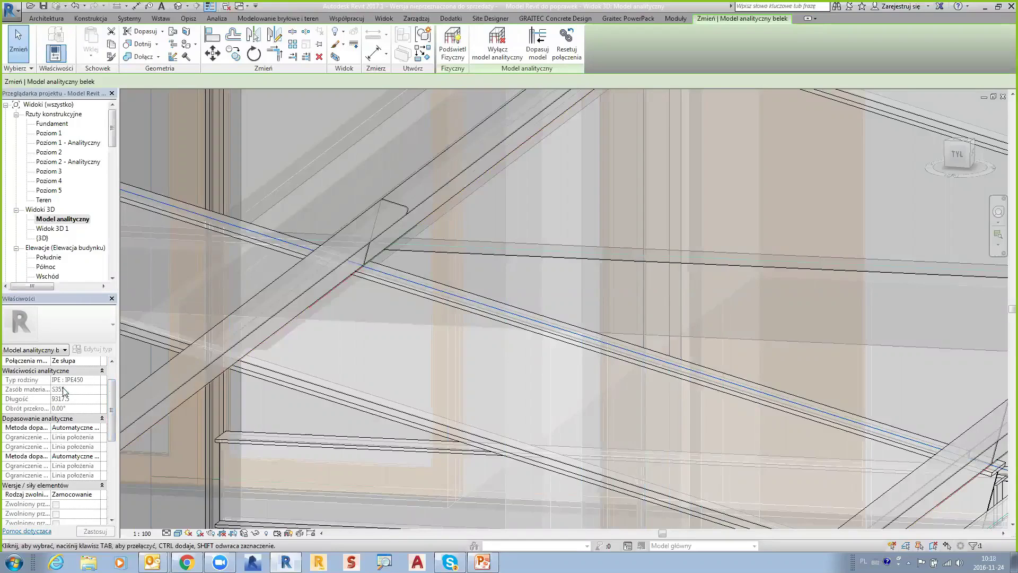
click(365, 410)
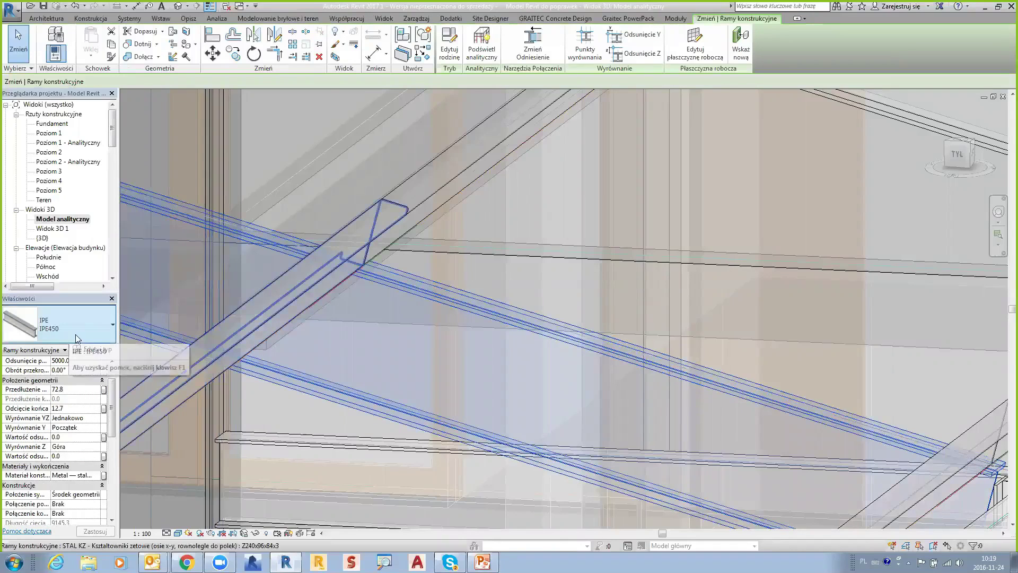
click(532, 325)
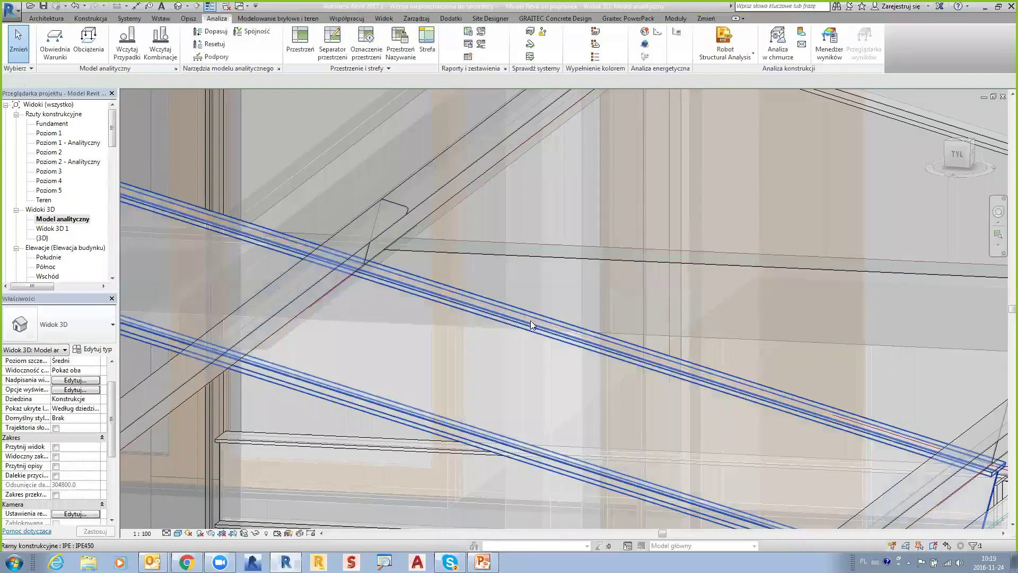
key(Escape)
click(533, 325)
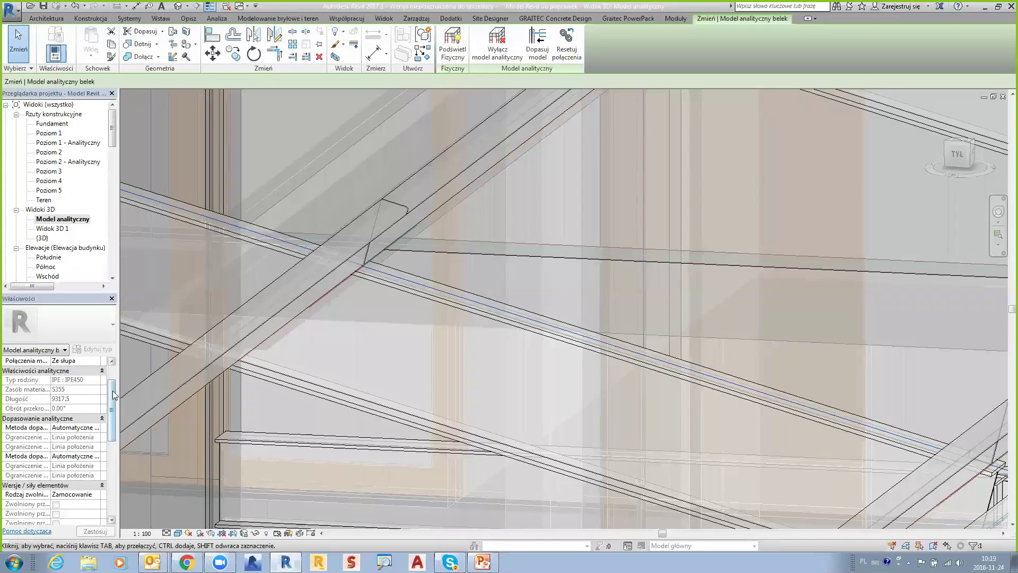
Review the beam's end release settings and keep the release type as Zamocowanie.
drag(113, 395, 112, 400)
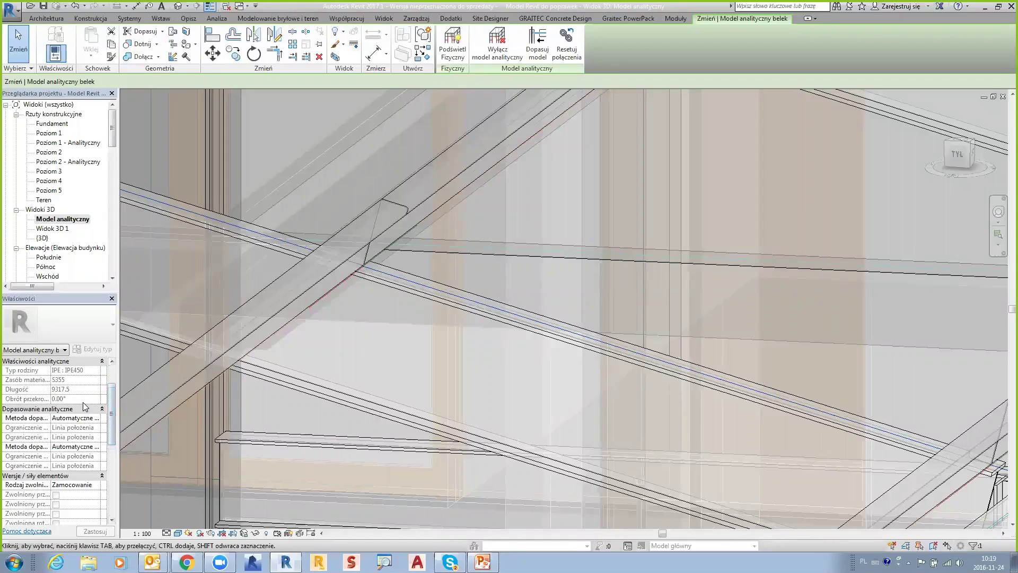
drag(108, 412, 117, 433)
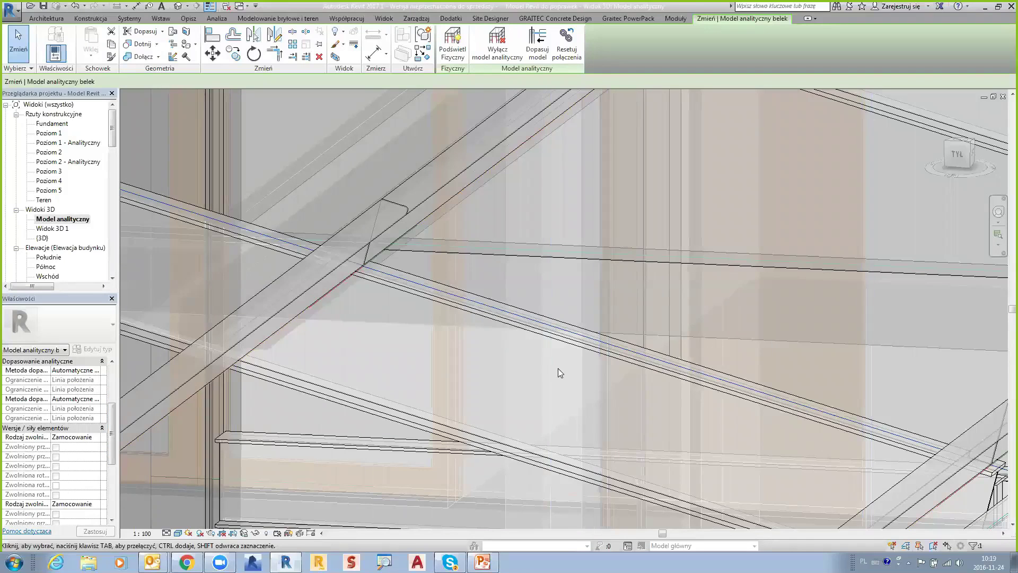
mouse_move(558, 368)
shift+middle_down()
mouse_move(609, 400)
mouse_move(714, 408)
shift+middle_up()
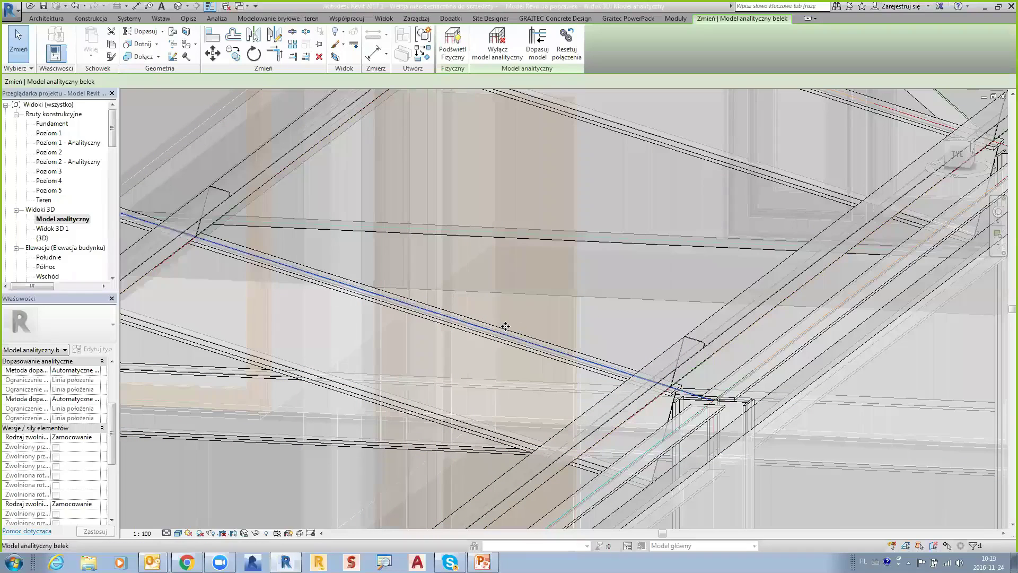
drag(115, 413, 117, 436)
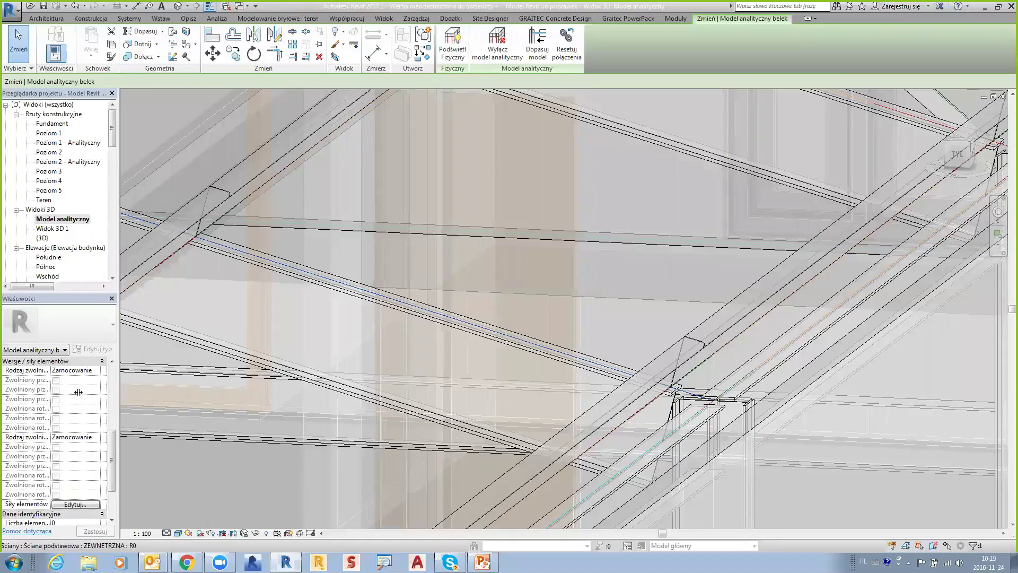
click(98, 371)
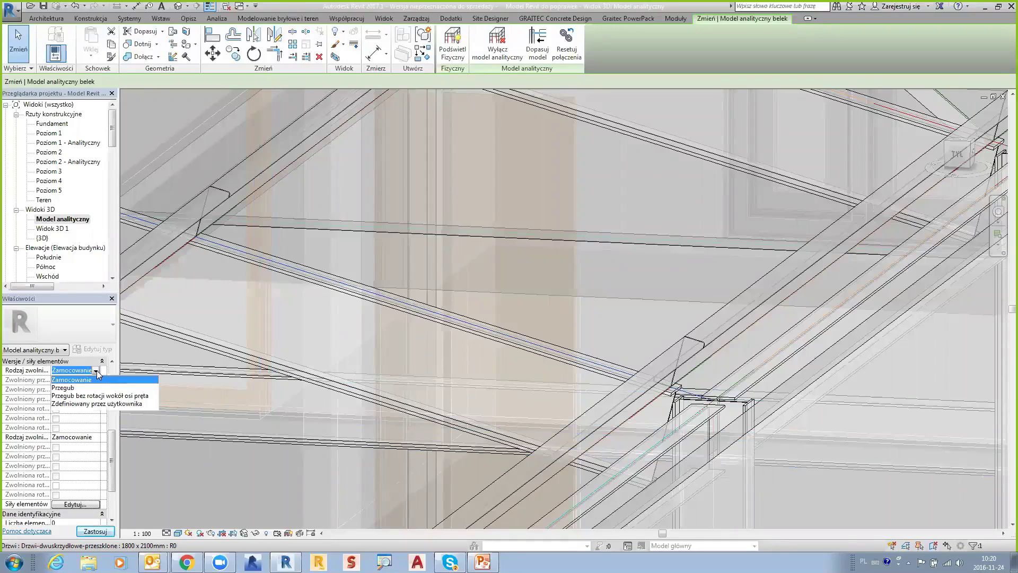
click(95, 371)
click(96, 374)
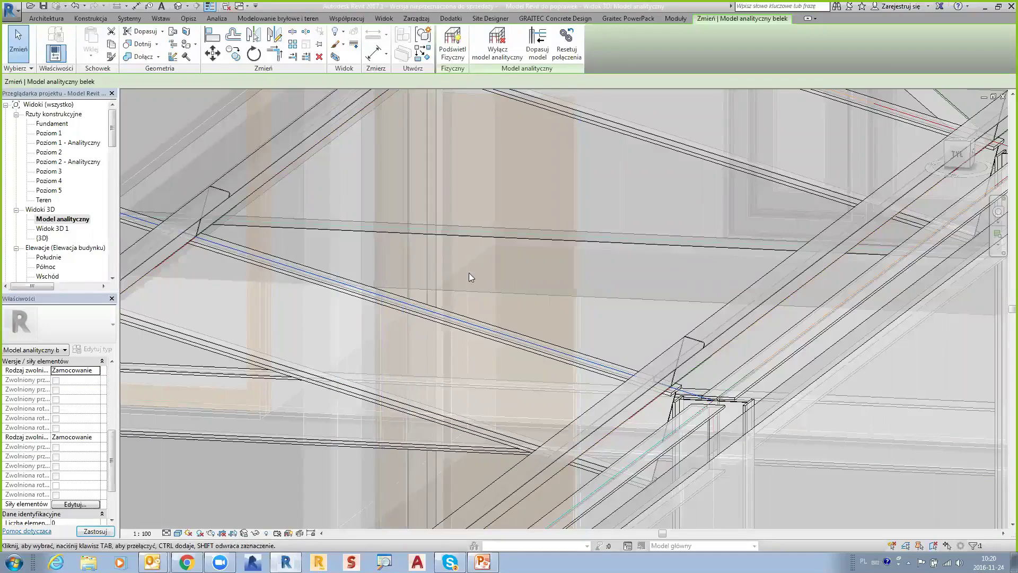
Orbit and zoom to show the two-storey block's upper storey and long facade beside the hall.
scroll(533, 256, down, 1)
scroll(532, 253, down, 1)
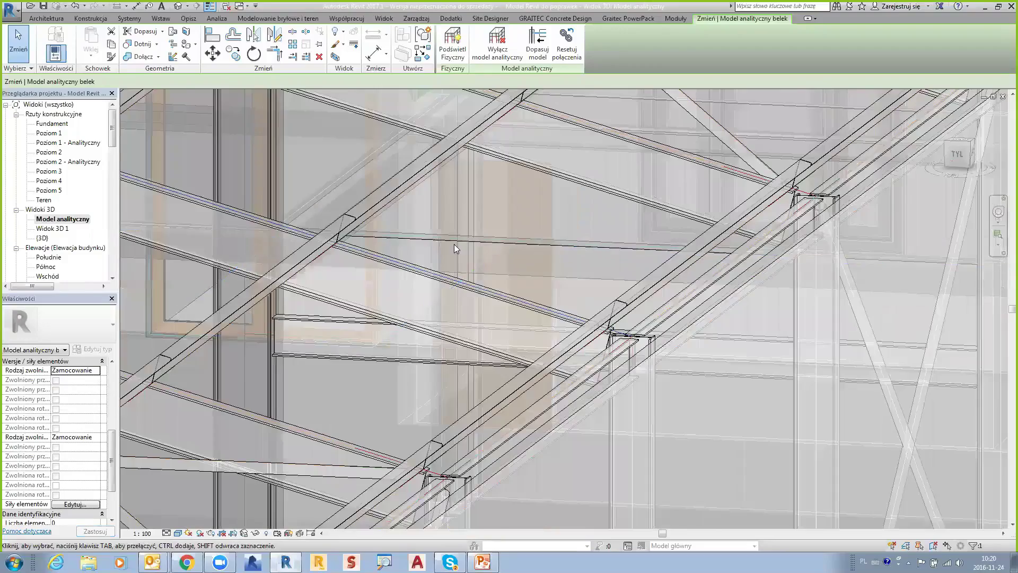
scroll(454, 244, down, 2)
scroll(374, 297, down, 2)
scroll(361, 291, up, 1)
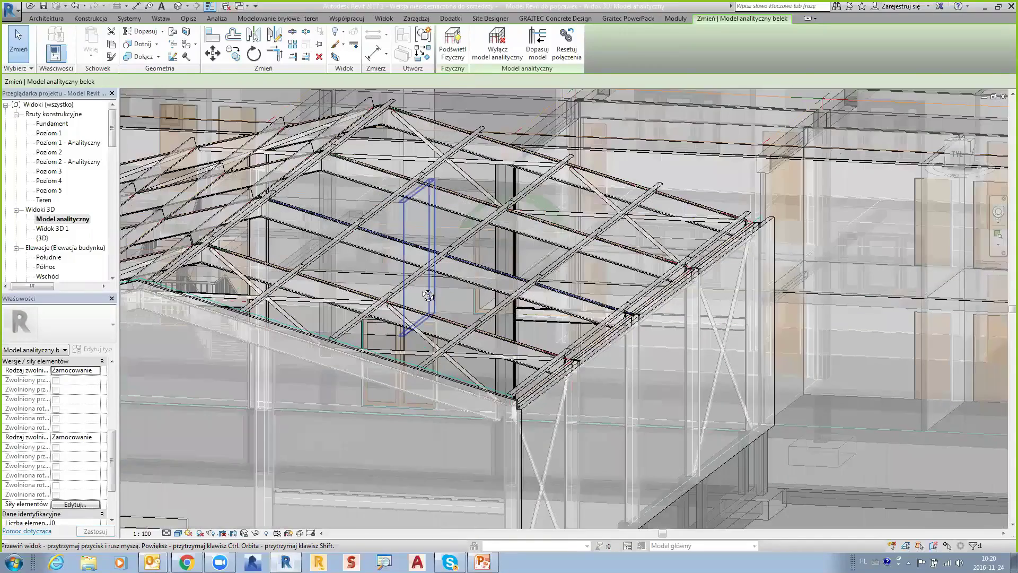
scroll(321, 275, up, 1)
mouse_move(354, 288)
shift+middle_down()
mouse_move(325, 272)
mouse_move(479, 278)
shift+middle_up()
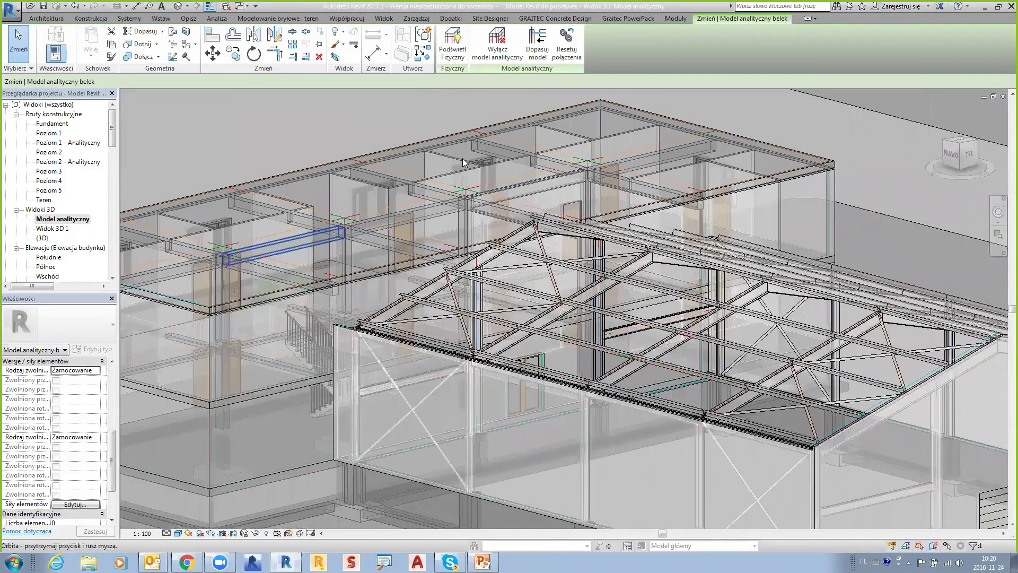
shift+middle_drag(479, 278, 463, 158)
scroll(459, 248, up, 3)
shift+middle_drag(459, 244, 557, 312)
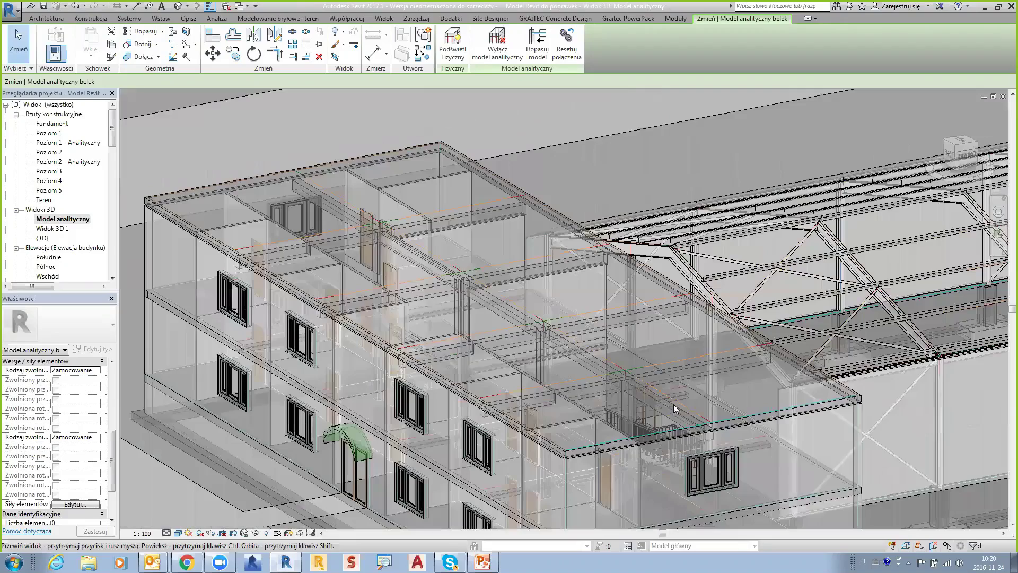
scroll(583, 350, up, 1)
scroll(527, 317, up, 2)
scroll(537, 308, up, 2)
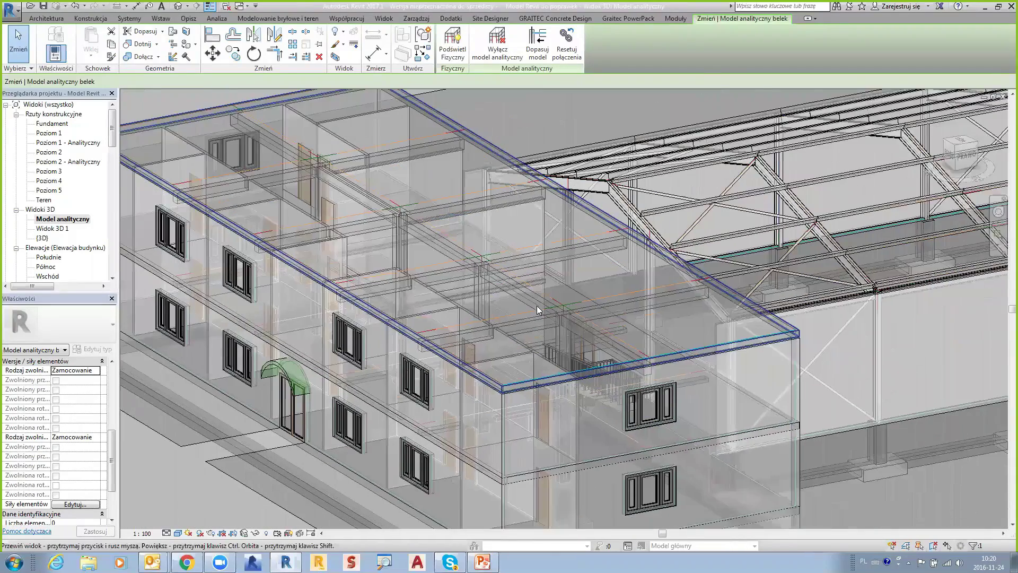
shift+middle_drag(537, 305, 570, 298)
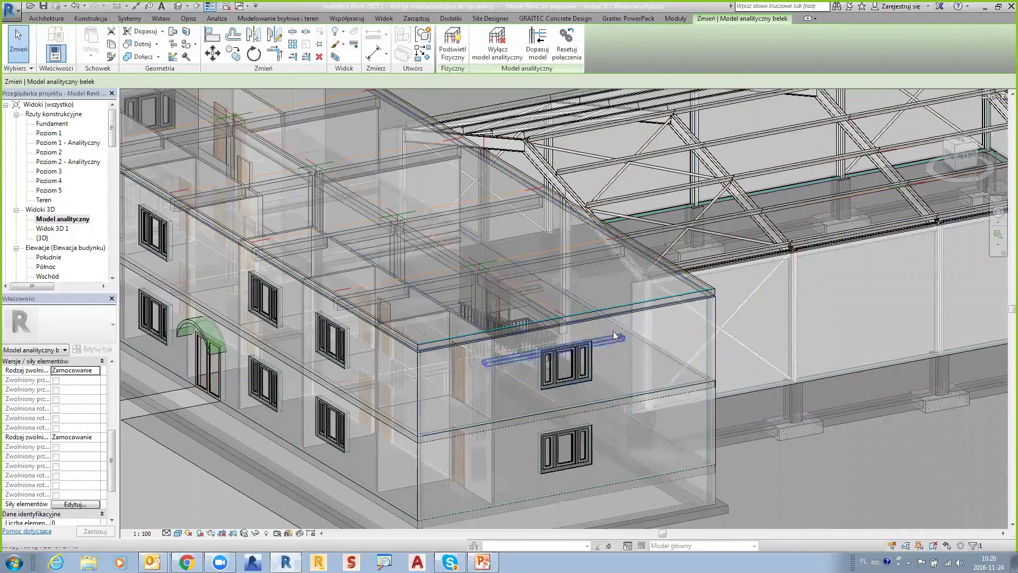
mouse_move(458, 377)
middle_down()
mouse_move(573, 383)
mouse_move(449, 351)
mouse_move(291, 286)
mouse_move(269, 265)
middle_up()
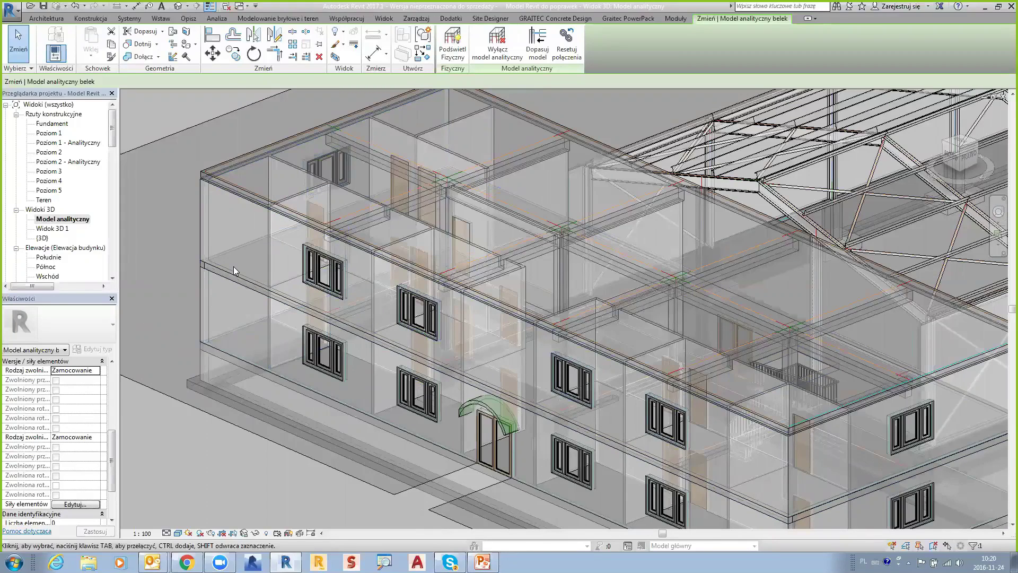
Hide the physical categories via Visibility/Graphics (VG) so only the analytical model shows.
key(a)
key(a)
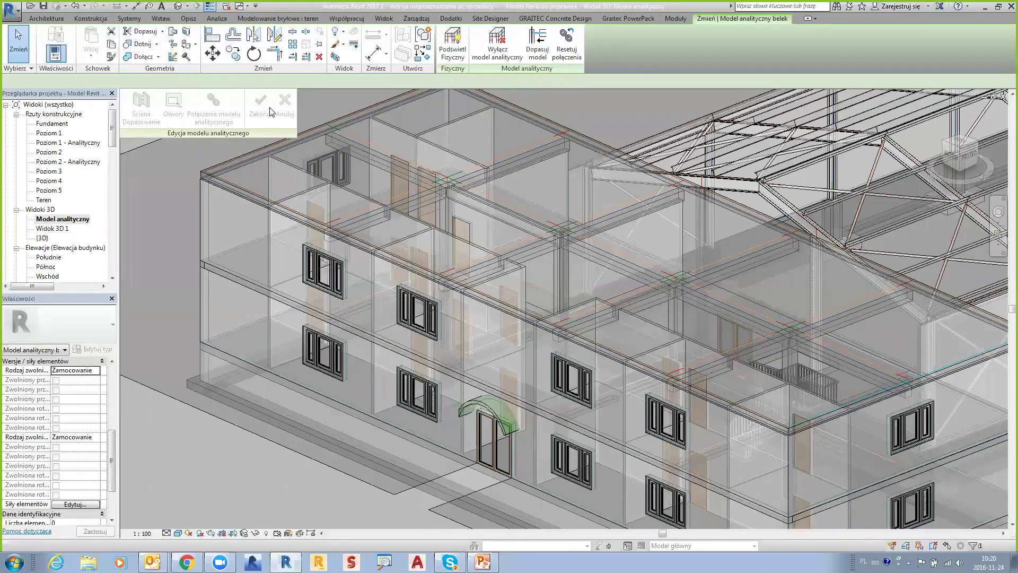
key(Escape)
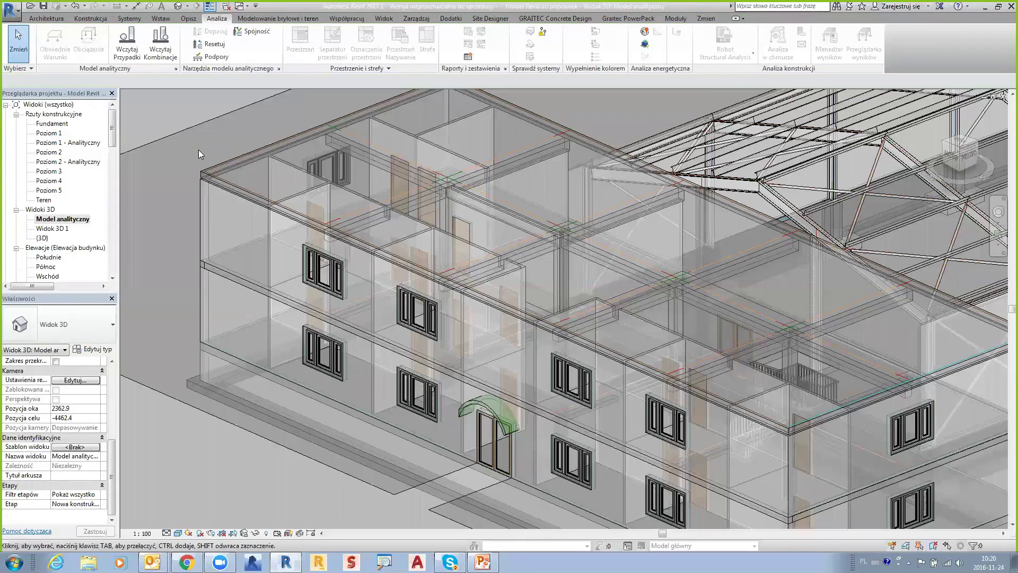
key(v)
key(g)
click(656, 445)
click(569, 444)
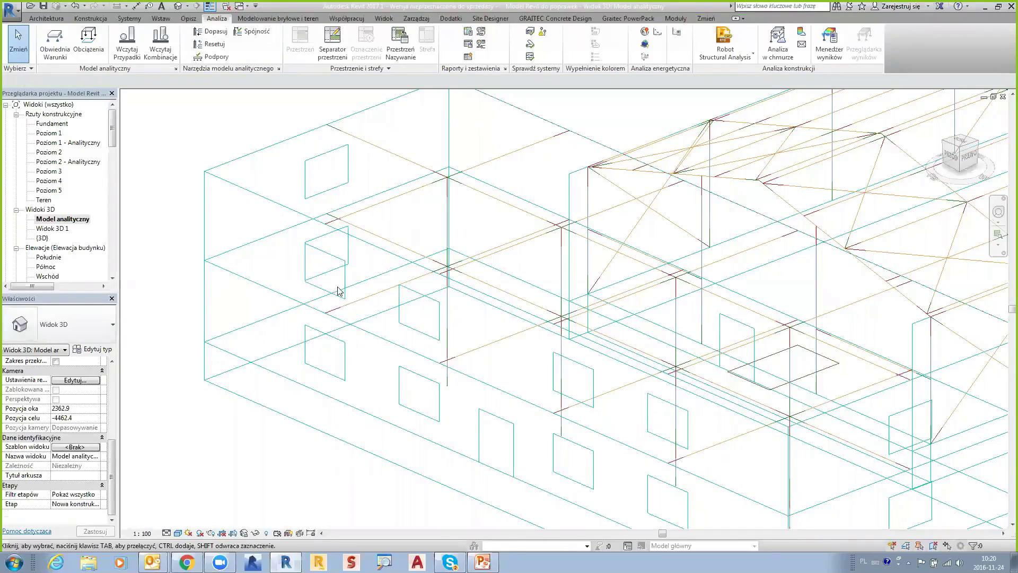
Adjust which window openings the analytical walls include, then finish the analytical edit.
click(209, 31)
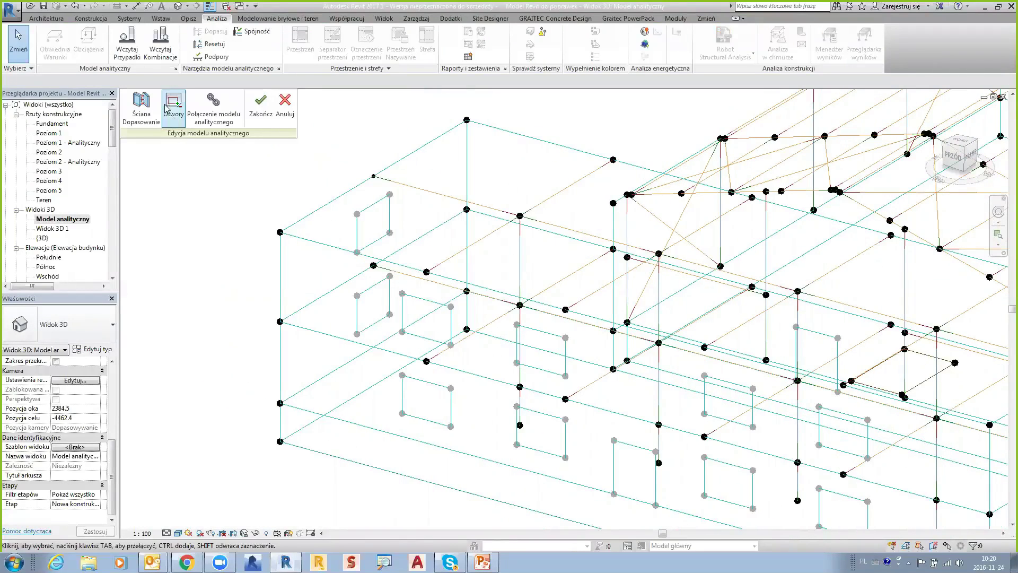
click(174, 114)
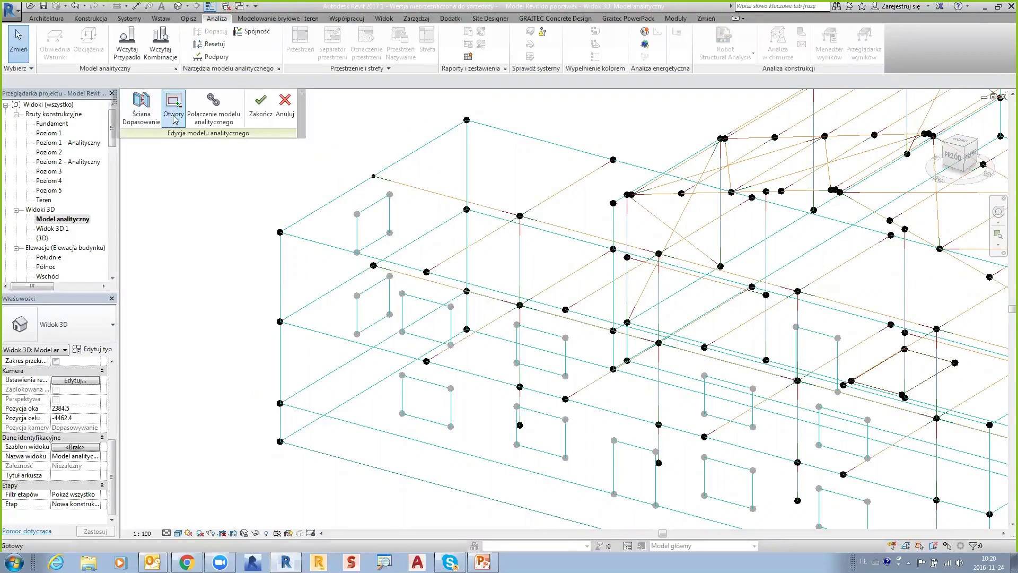
shift+middle_drag(243, 291, 386, 295)
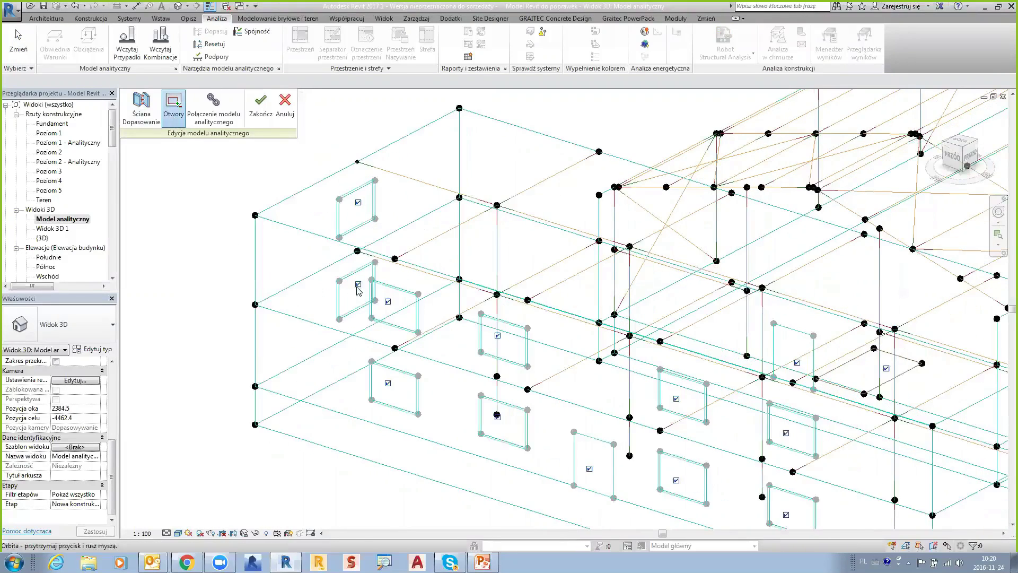
click(437, 312)
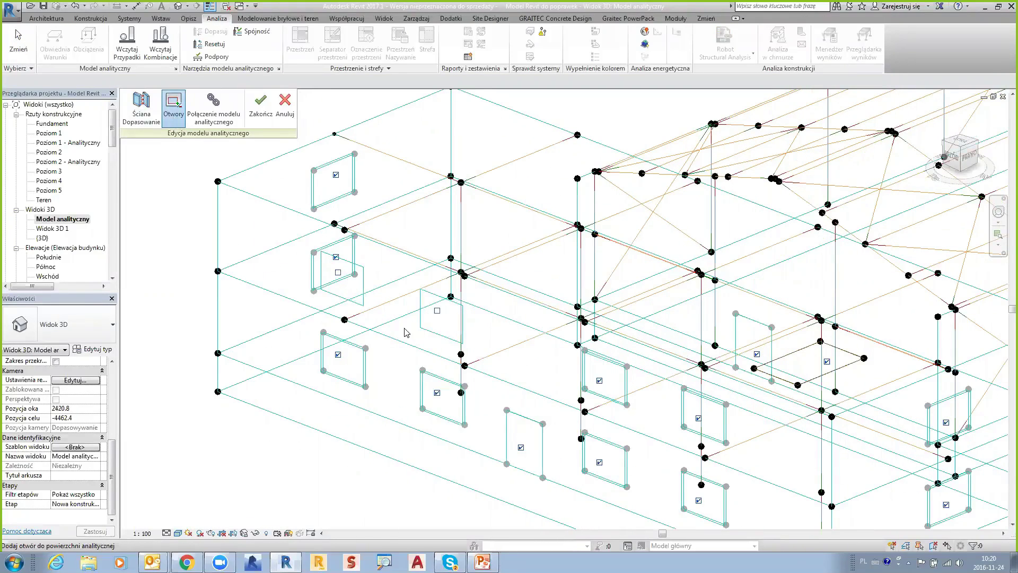
click(339, 274)
click(339, 274)
mouse_move(246, 256)
shift+middle_down()
mouse_move(242, 246)
mouse_move(320, 289)
mouse_move(364, 291)
mouse_move(398, 228)
mouse_move(345, 237)
mouse_move(305, 260)
mouse_move(358, 319)
mouse_move(568, 372)
shift+middle_up()
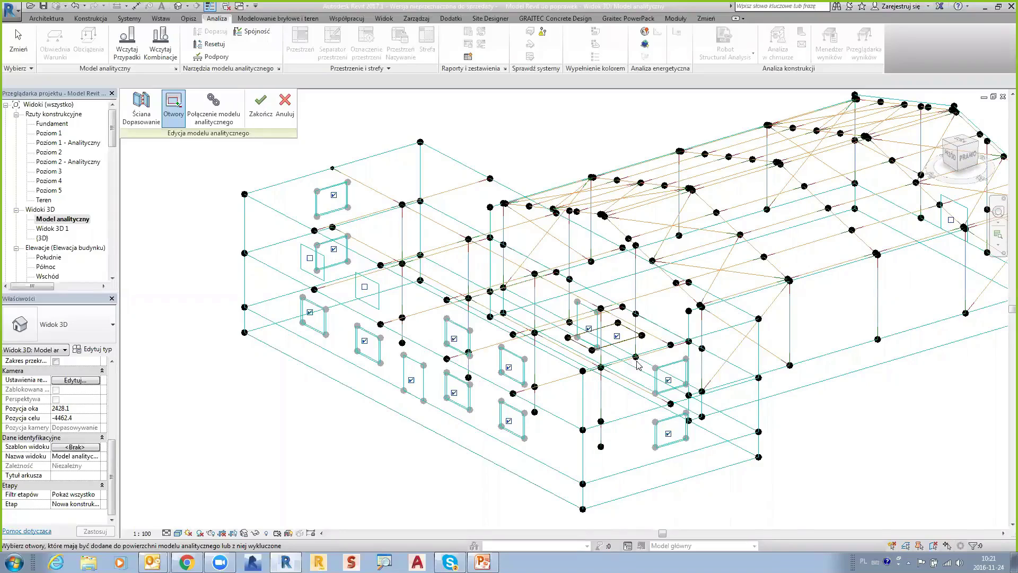
click(365, 288)
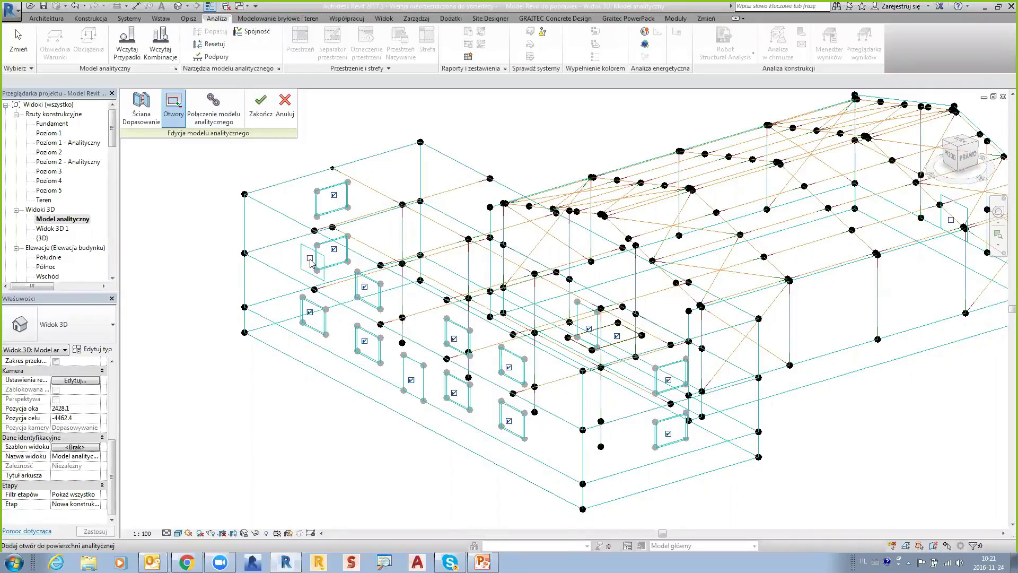
click(269, 101)
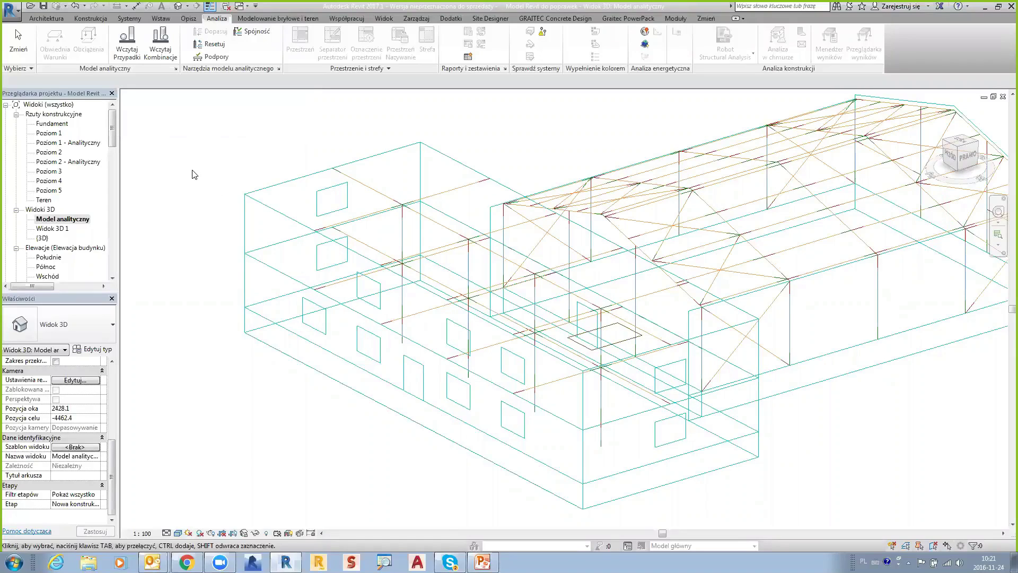
Re-enable the model categories in Visibility/Graphics to show the shaded physical model again.
key(v)
key(g)
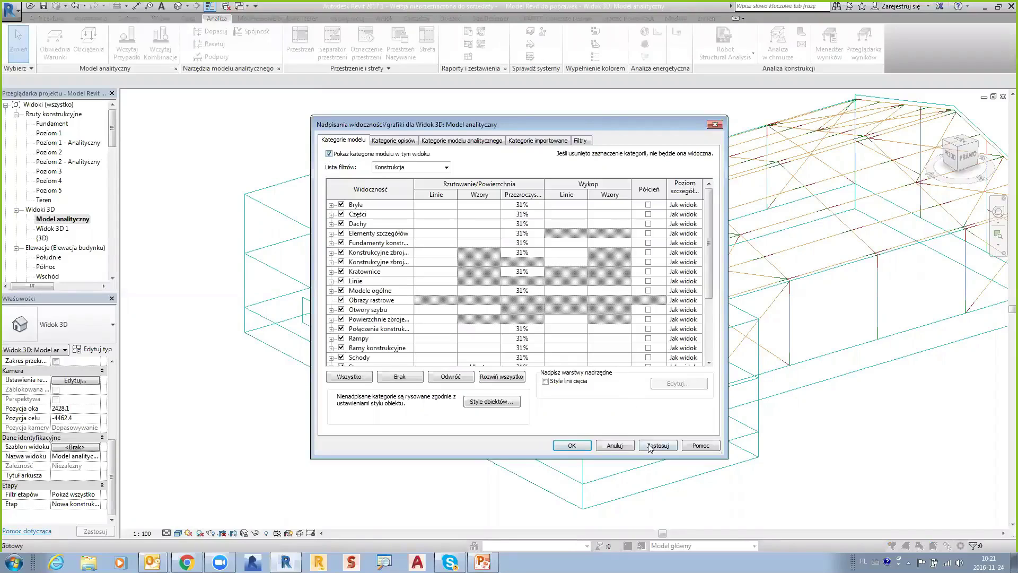
click(566, 445)
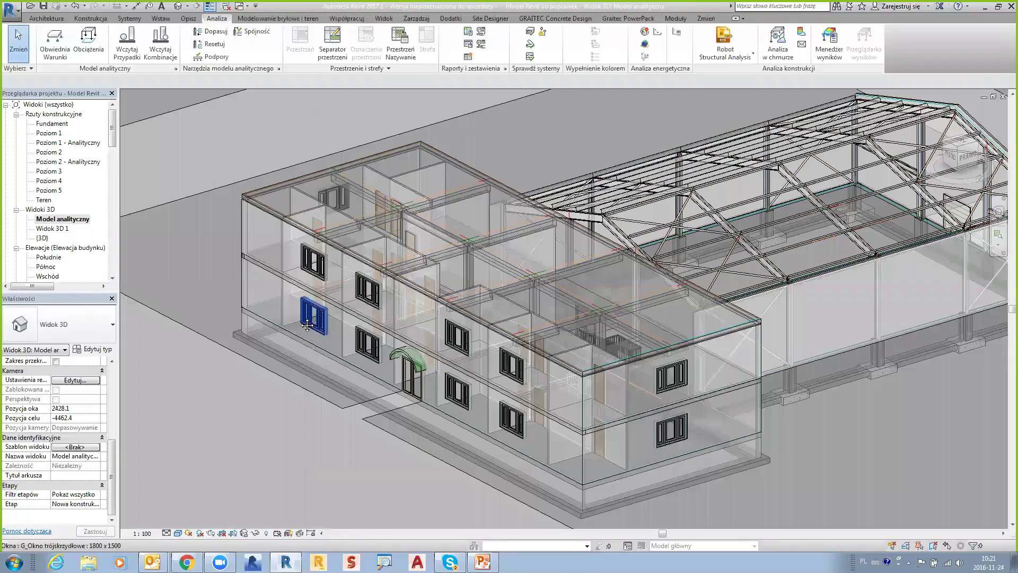
Orbit to the hall's gable corner and select the wall 'Wewnętrzne - ze 100 bloczków'.
scroll(358, 292, up, 1)
scroll(359, 293, up, 1)
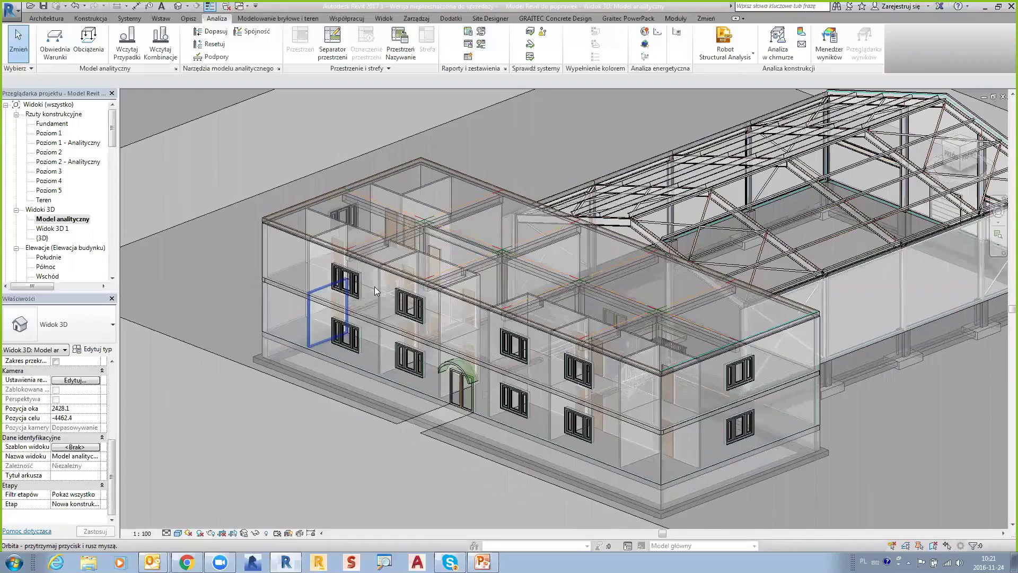
scroll(372, 295, up, 4)
scroll(450, 310, down, 2)
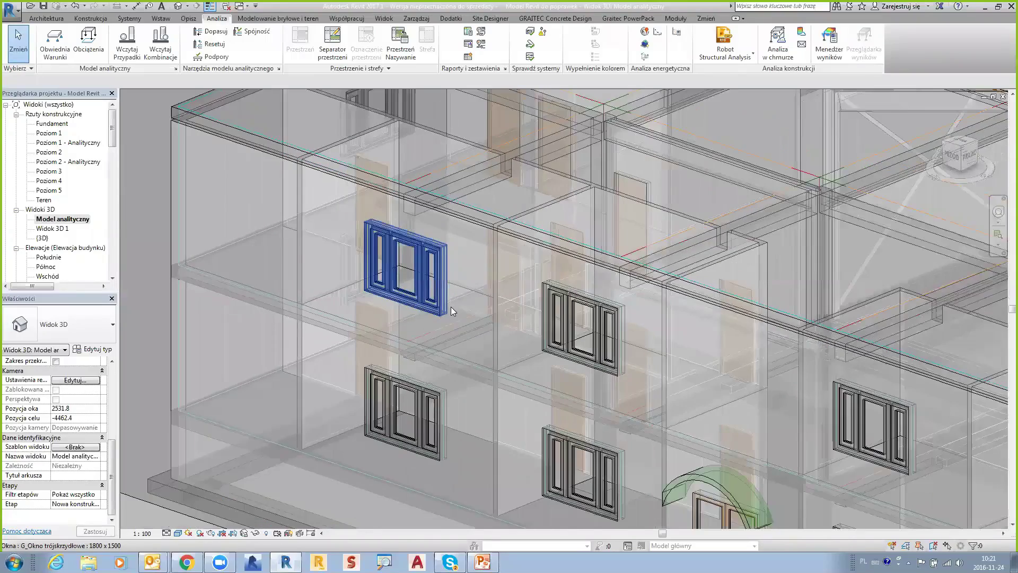
scroll(477, 308, down, 2)
scroll(536, 310, down, 1)
scroll(507, 306, down, 1)
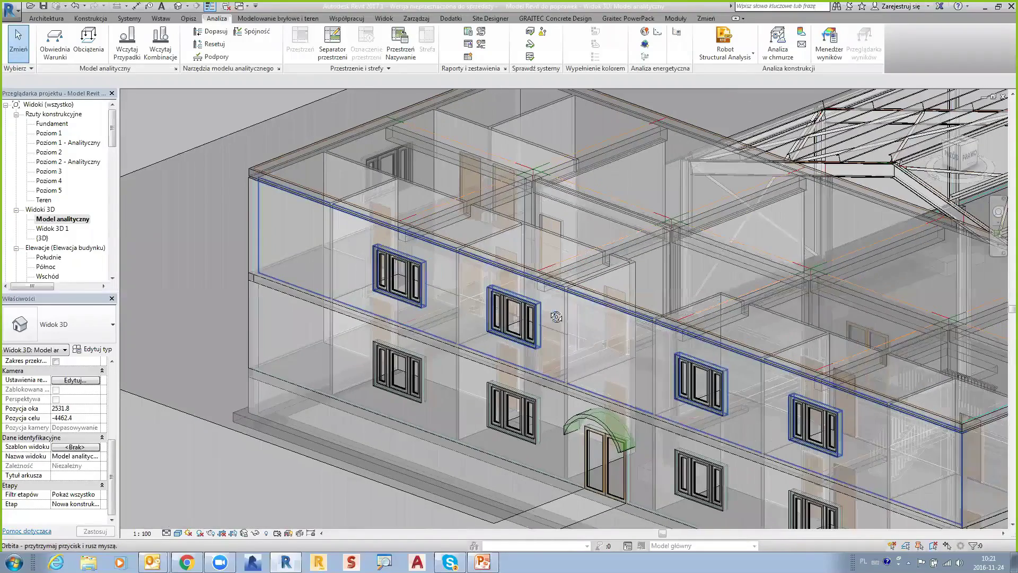
scroll(488, 331, down, 1)
scroll(360, 337, down, 1)
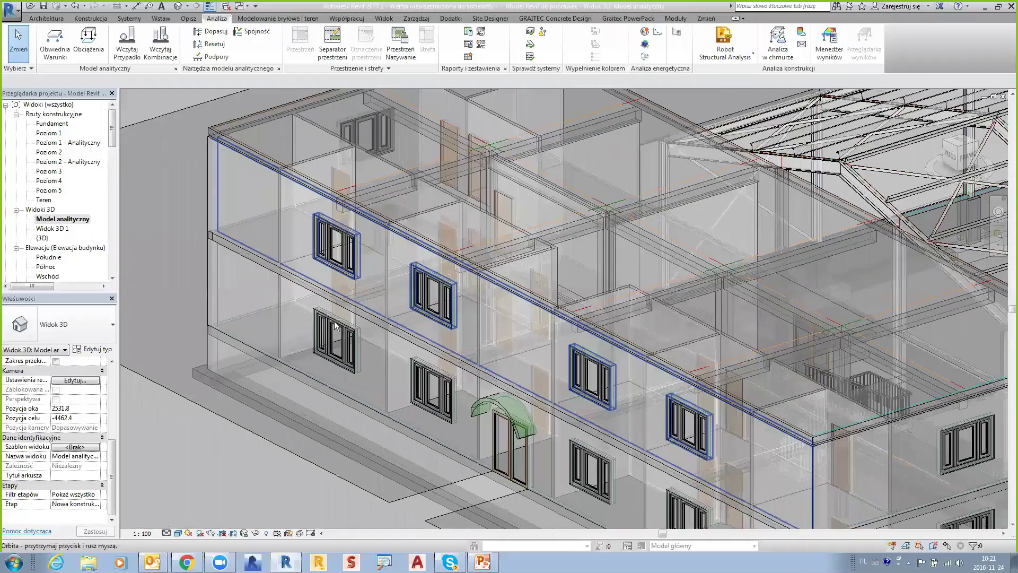
shift+middle_drag(336, 327, 785, 448)
scroll(722, 297, up, 3)
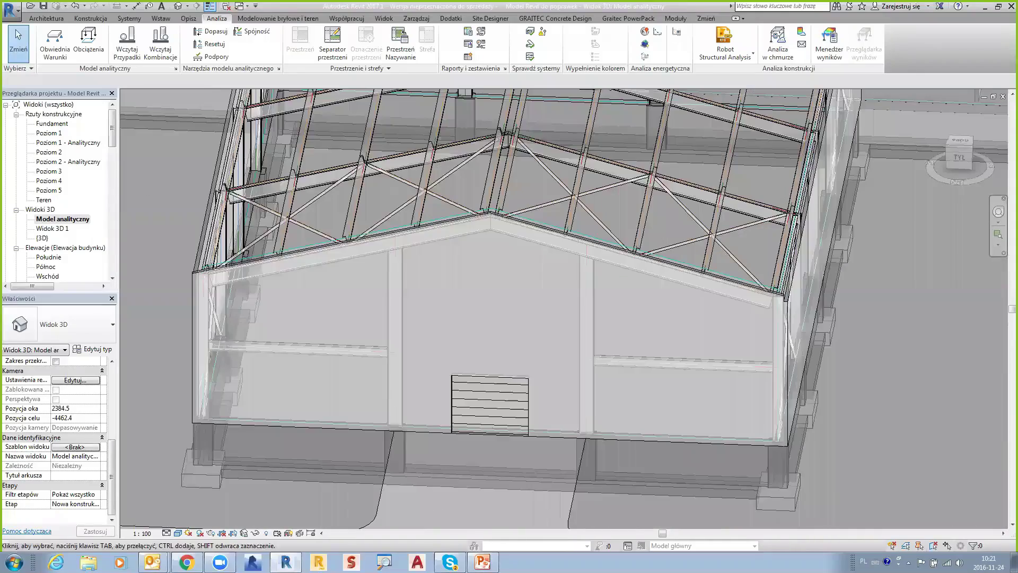
scroll(722, 297, up, 1)
scroll(726, 269, up, 1)
scroll(726, 269, up, 2)
scroll(717, 284, up, 2)
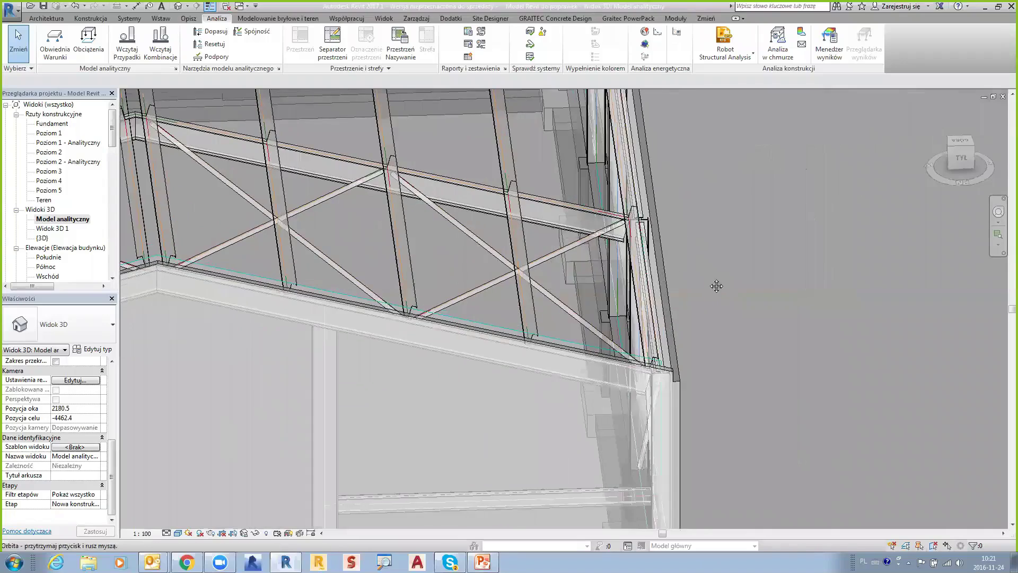
scroll(717, 285, up, 2)
scroll(727, 243, up, 1)
scroll(726, 243, up, 2)
scroll(662, 242, up, 2)
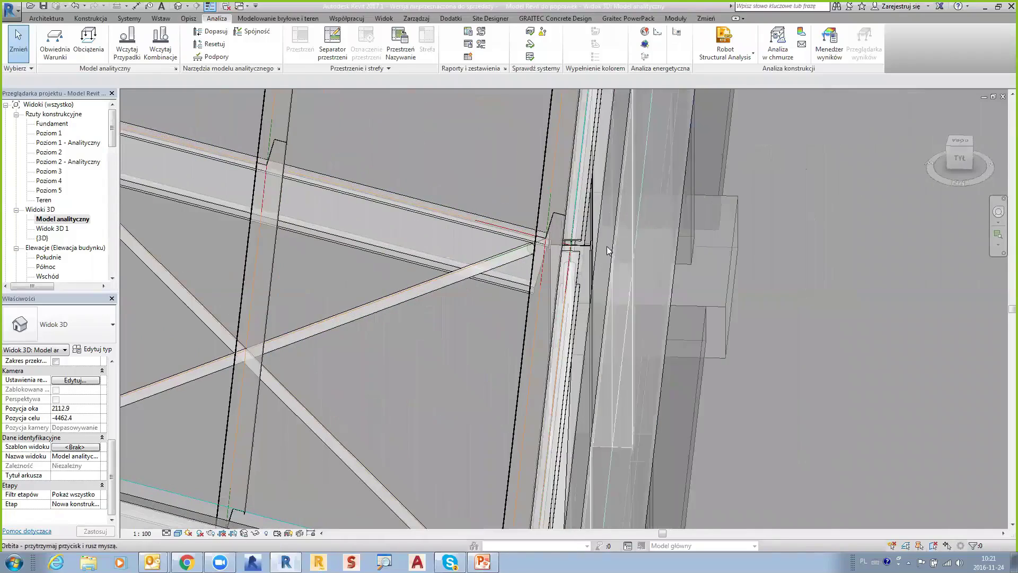
scroll(595, 241, up, 1)
scroll(595, 240, up, 1)
click(596, 241)
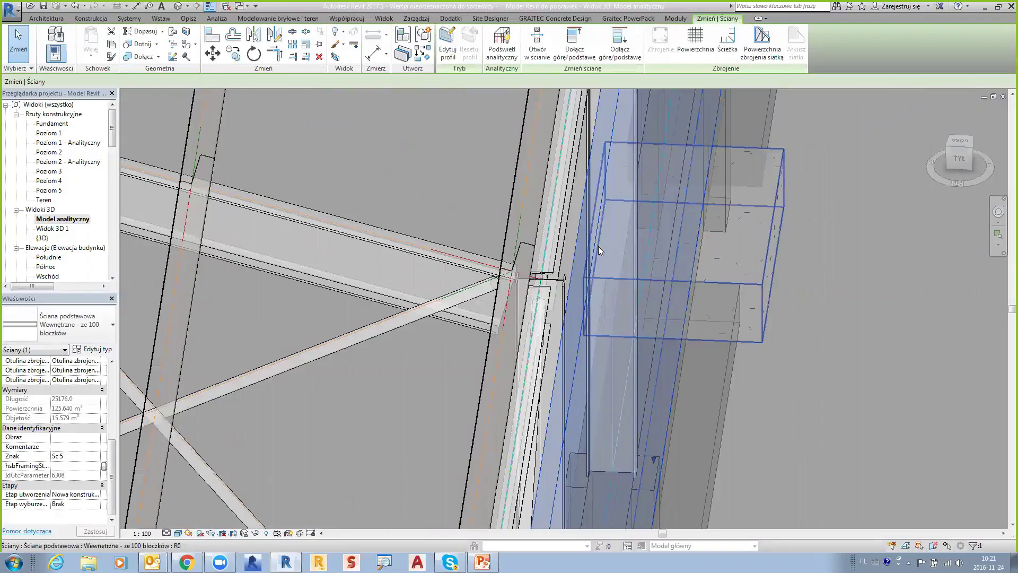
scroll(541, 276, up, 1)
key(Tab)
key(Tab)
key(Tab)
key(Tab)
click(542, 280)
mouse_move(543, 281)
shift+middle_down()
mouse_move(760, 309)
mouse_move(583, 257)
shift+middle_up()
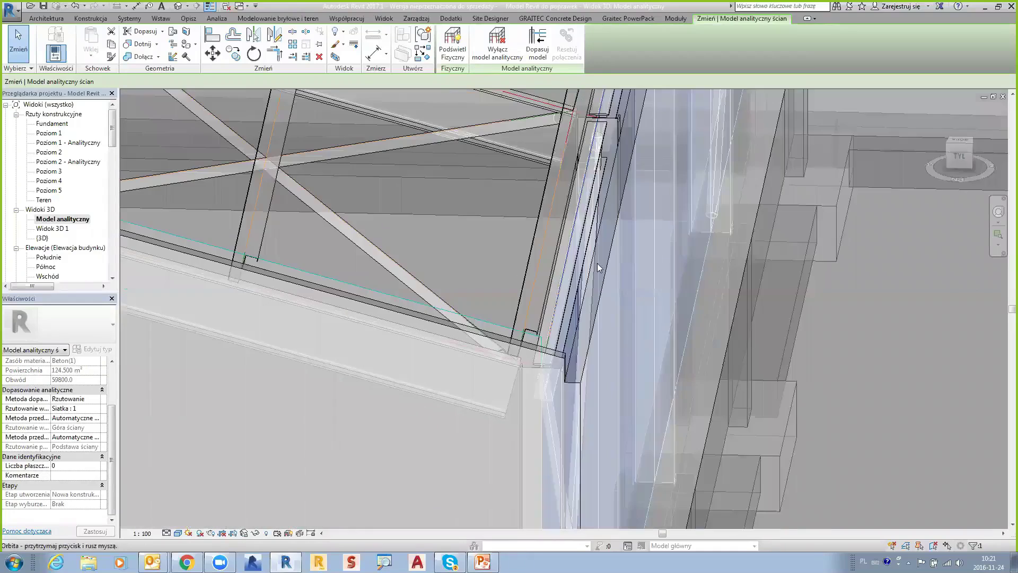
click(594, 253)
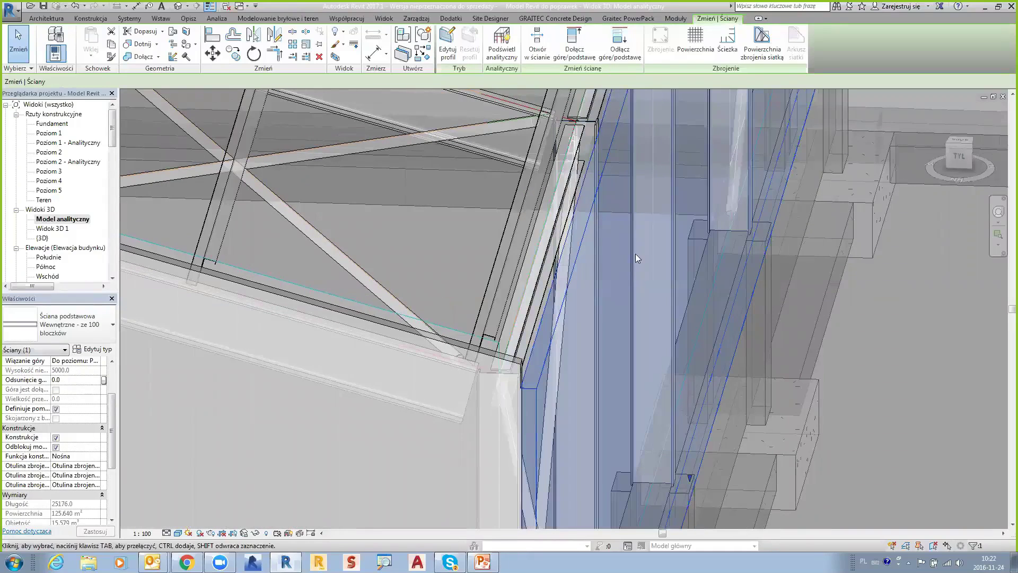
mouse_move(663, 263)
shift+middle_down()
mouse_move(738, 292)
mouse_move(721, 308)
shift+middle_up()
scroll(742, 291, down, 5)
Clear the wall selection and orbit the view around to the two-storey block.
key(Escape)
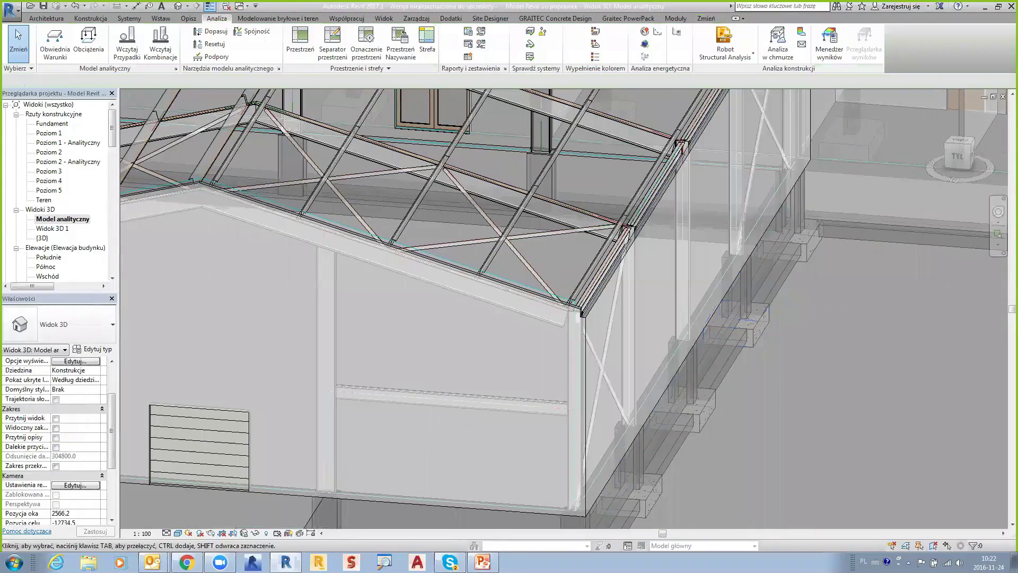
scroll(706, 348, down, 4)
mouse_move(621, 431)
shift+middle_down()
mouse_move(751, 418)
mouse_move(443, 324)
mouse_move(435, 340)
shift+middle_up()
scroll(395, 348, down, 3)
scroll(403, 344, down, 2)
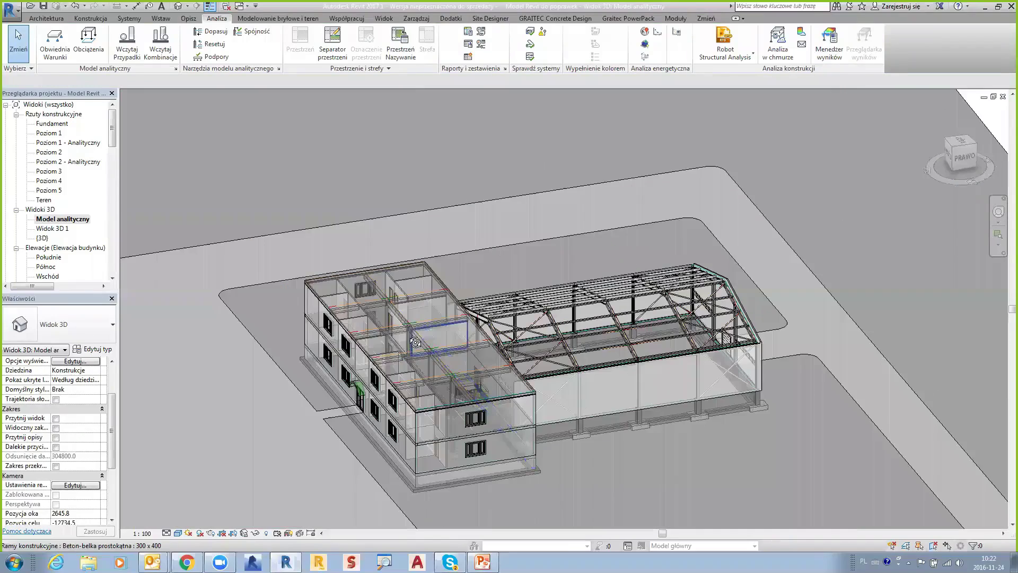
scroll(418, 334, up, 5)
scroll(418, 334, down, 1)
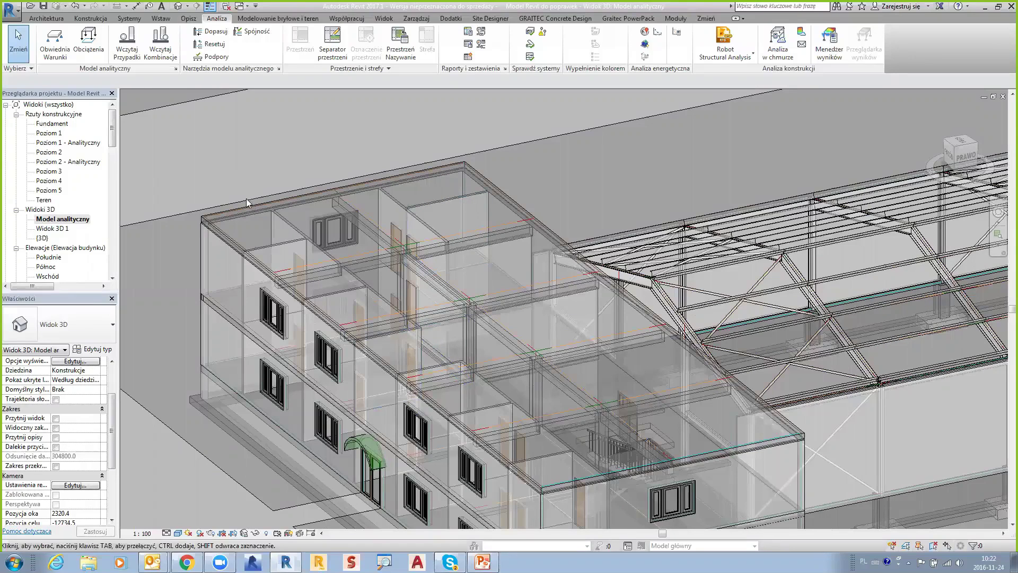
shift+middle_drag(246, 199, 269, 172)
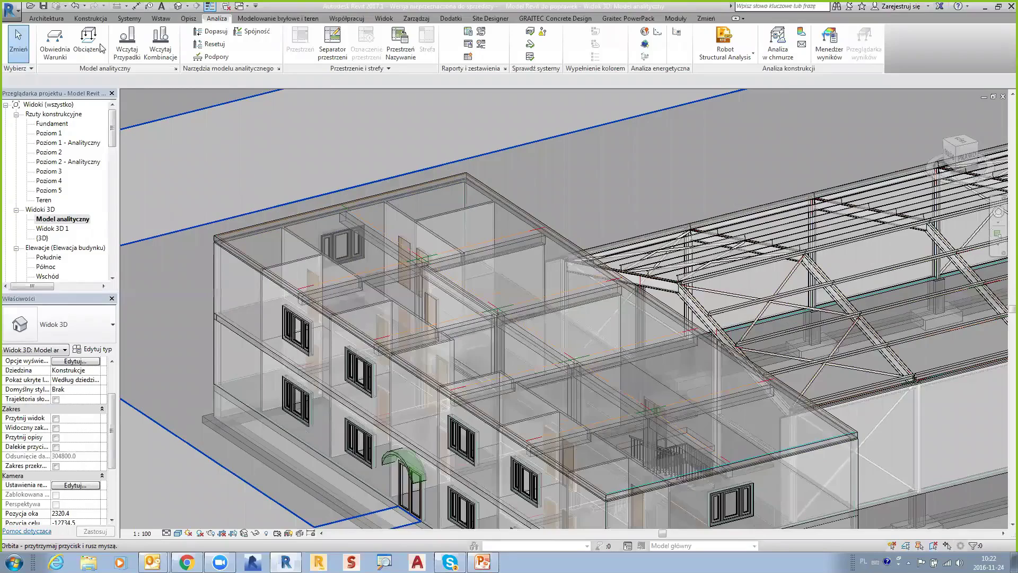
shift+middle_drag(102, 48, 101, 23)
Try the hosted area load tool (LL1, -2.50 kN/m²), pan the building, then cancel placement.
click(88, 42)
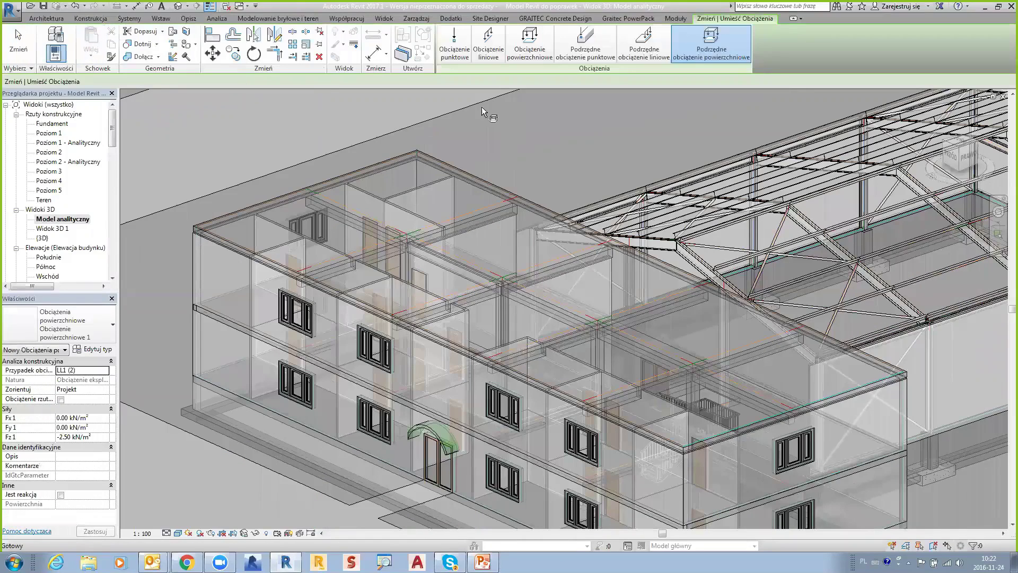
click(721, 56)
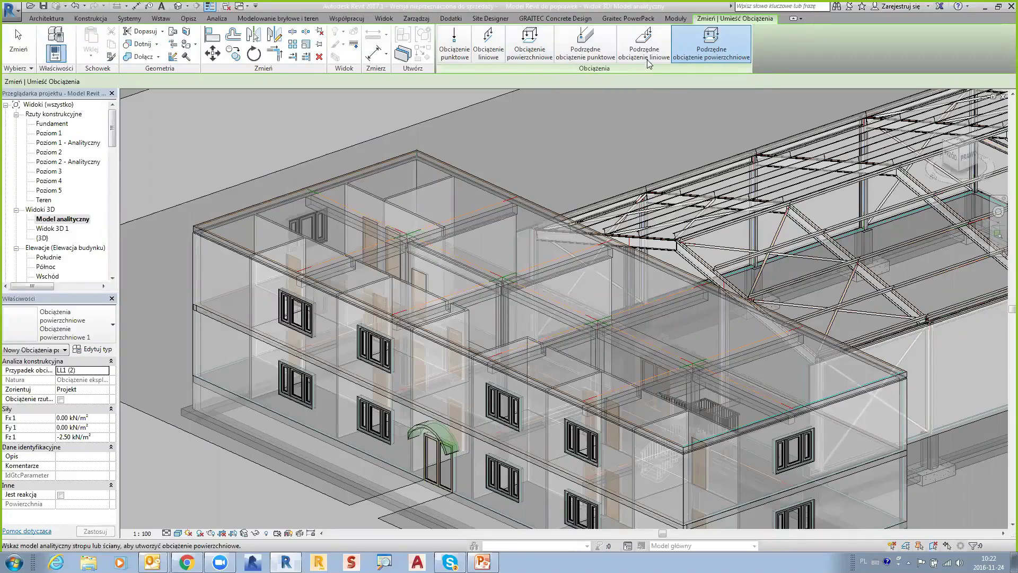
mouse_move(531, 172)
middle_down()
mouse_move(476, 179)
mouse_move(460, 139)
middle_up()
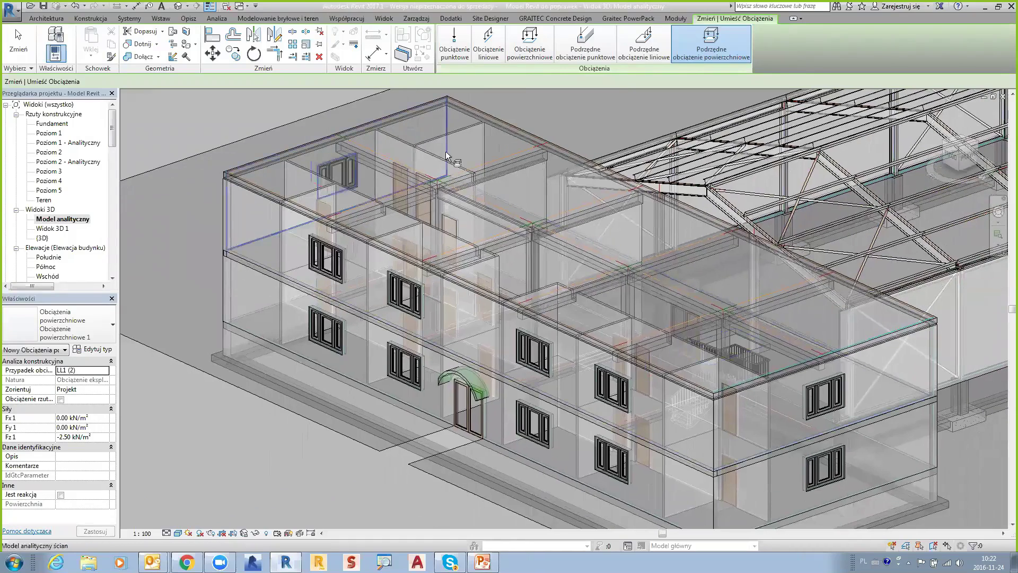
key(Escape)
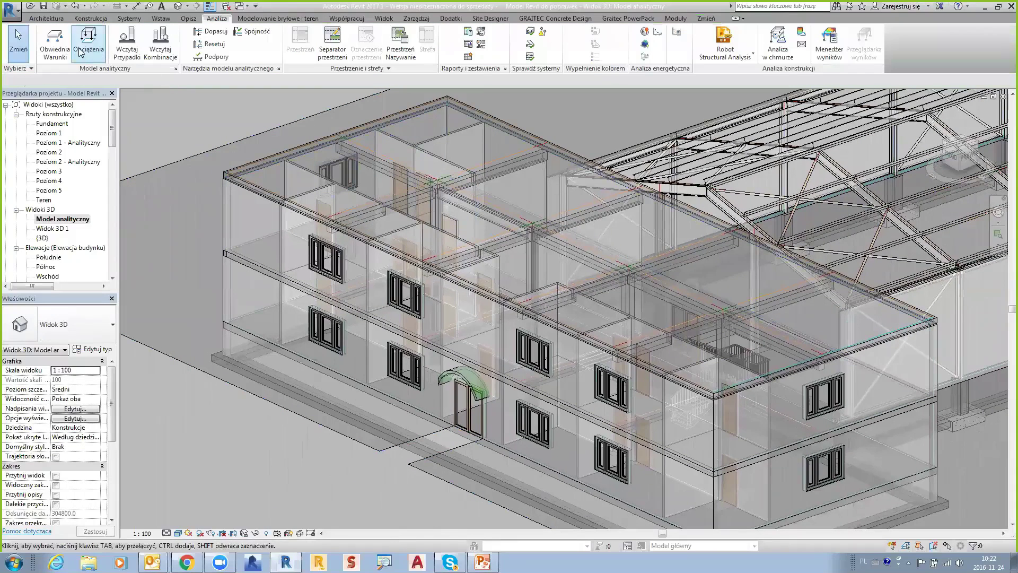
click(125, 53)
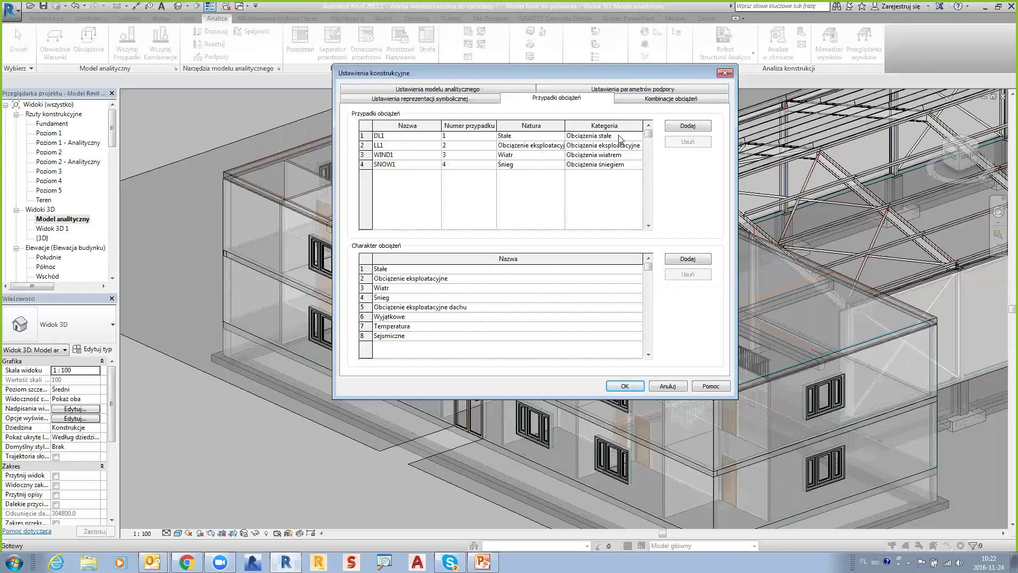
click(726, 76)
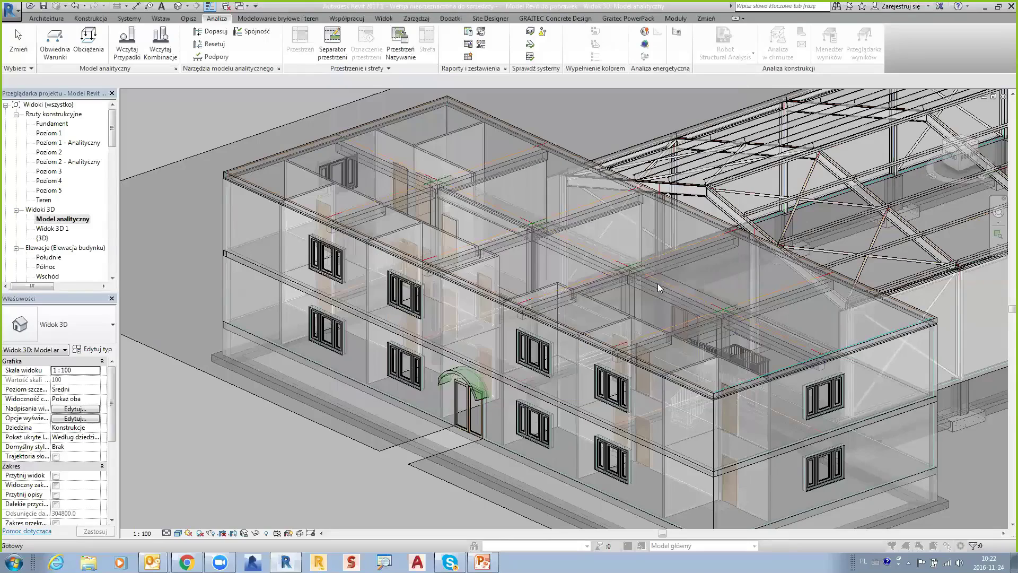
Orbit the two-storey block and switch from hosted area and line loads to a free area load.
mouse_move(667, 426)
shift+middle_down()
mouse_move(646, 455)
mouse_move(600, 460)
shift+middle_up()
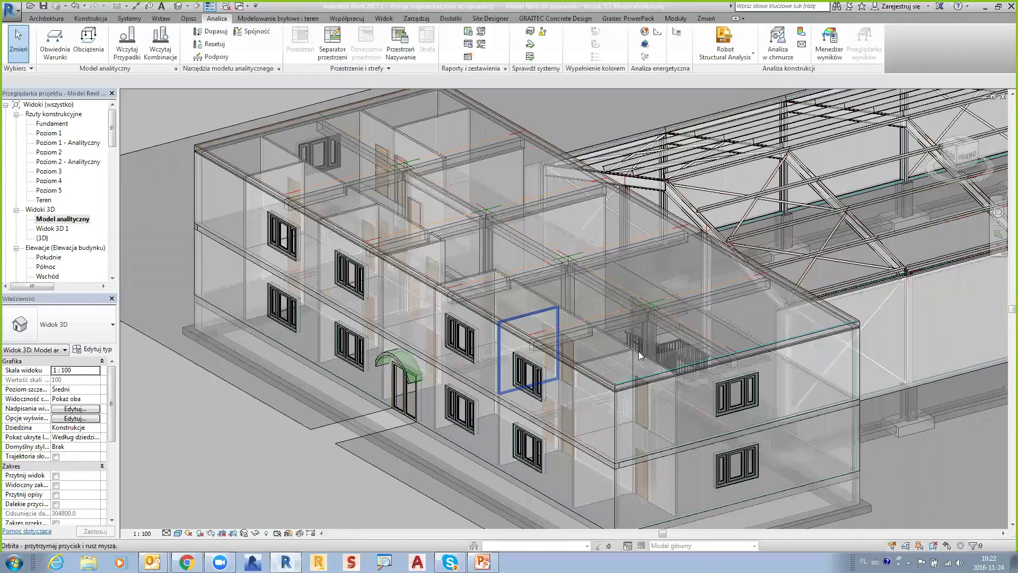
shift+middle_drag(639, 351, 959, 473)
click(88, 45)
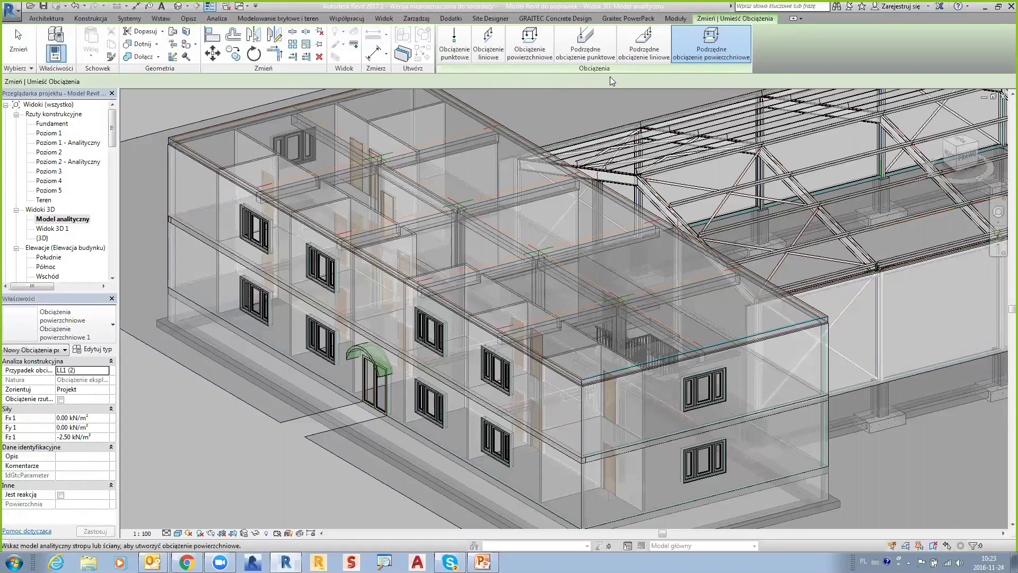
click(712, 56)
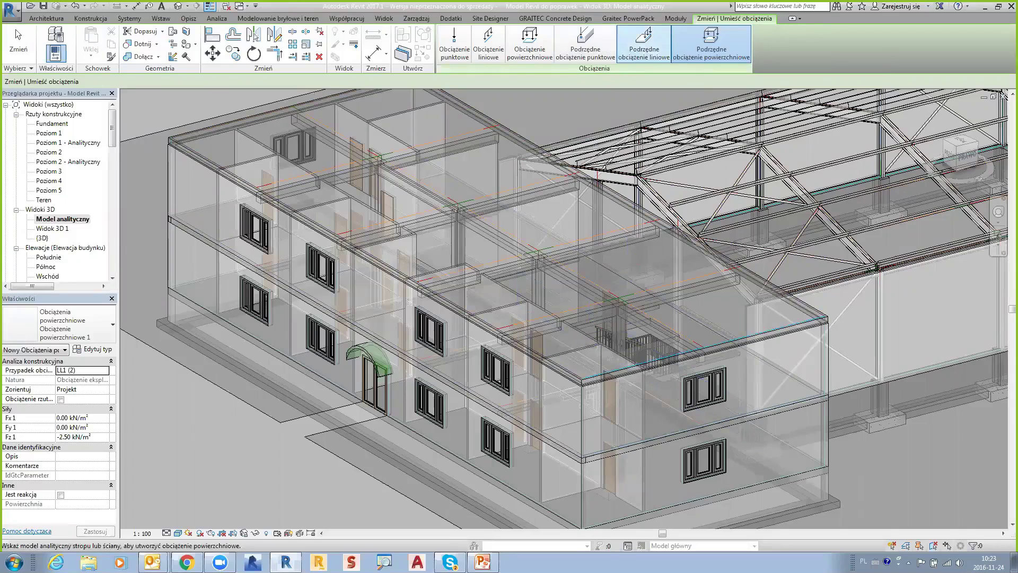
click(644, 37)
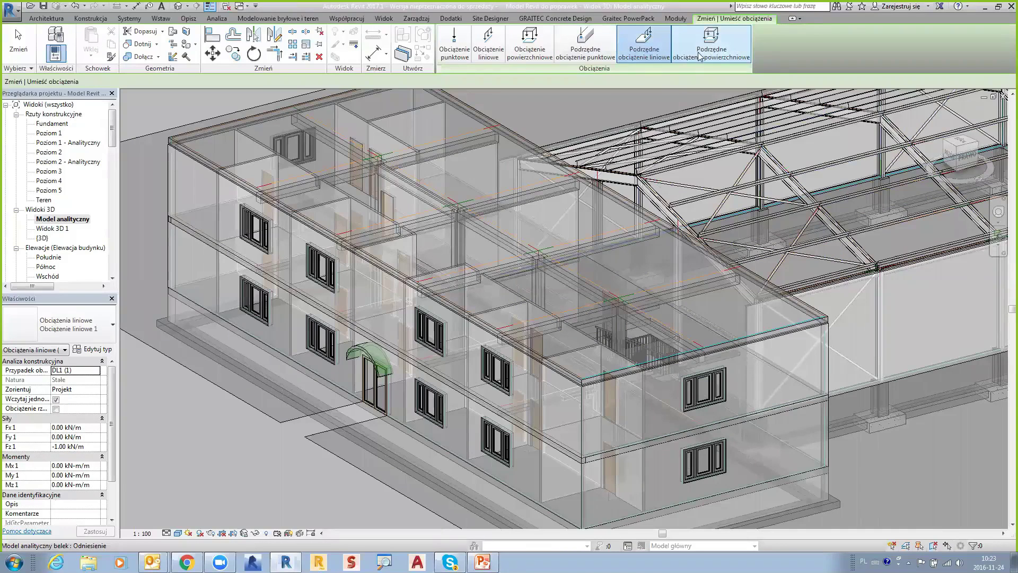
click(532, 56)
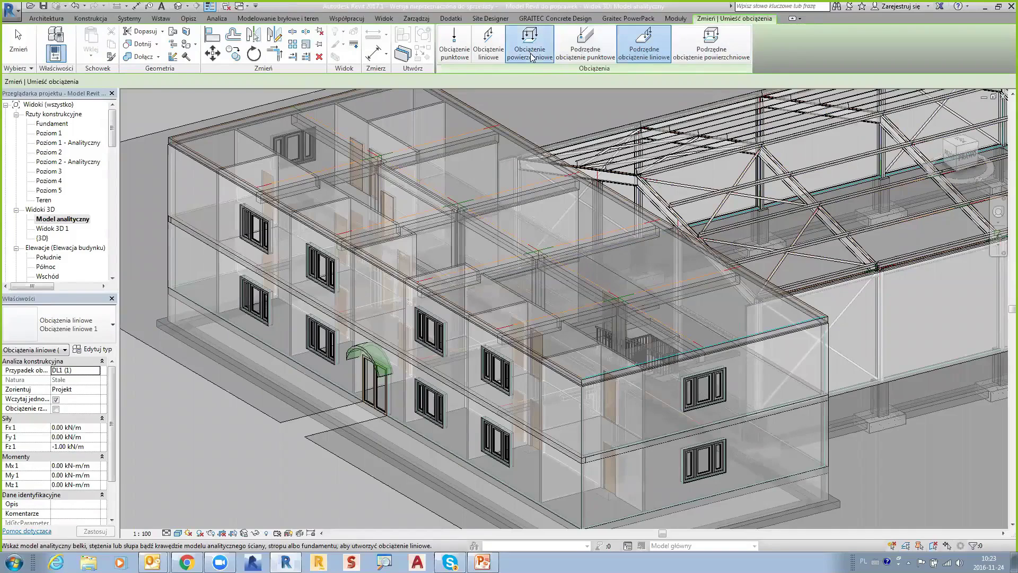
Sketch a rectangular area-load boundary over the roof slab, then abandon the sketch.
click(480, 33)
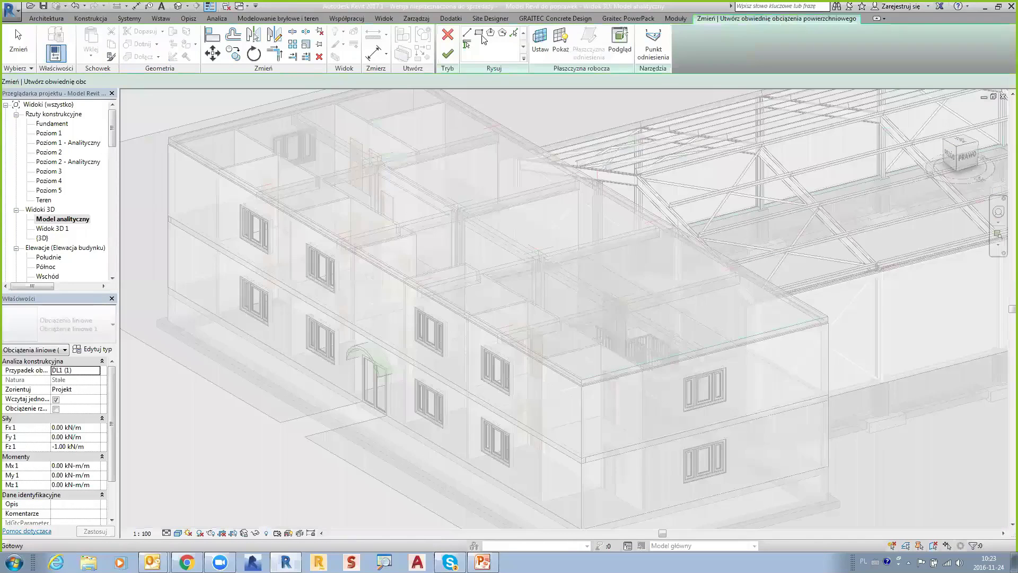
click(456, 165)
click(542, 309)
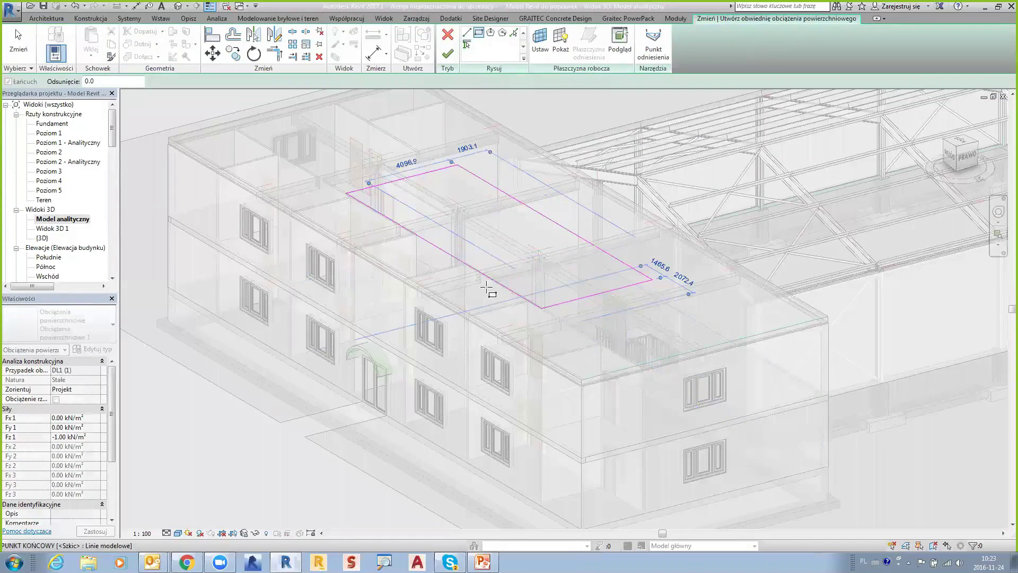
click(448, 54)
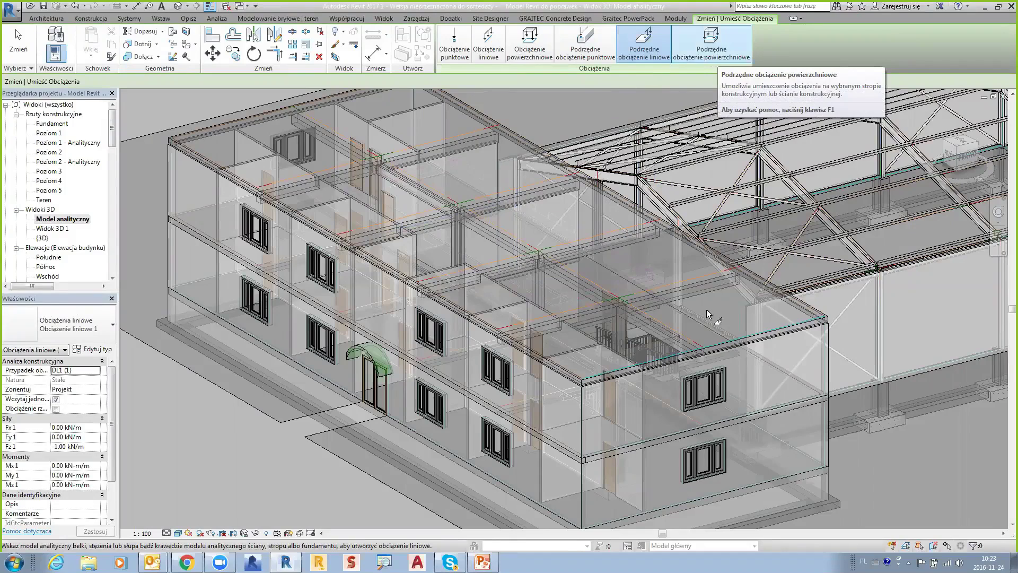
Start a hosted area load, briefly assigning the SNOW1 load case, and pan the building.
click(718, 58)
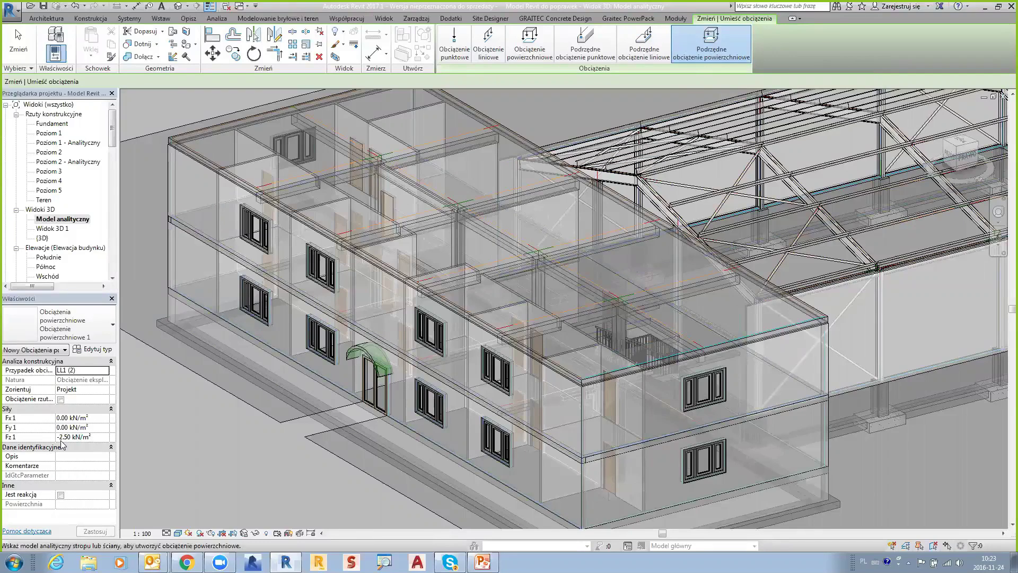
click(106, 370)
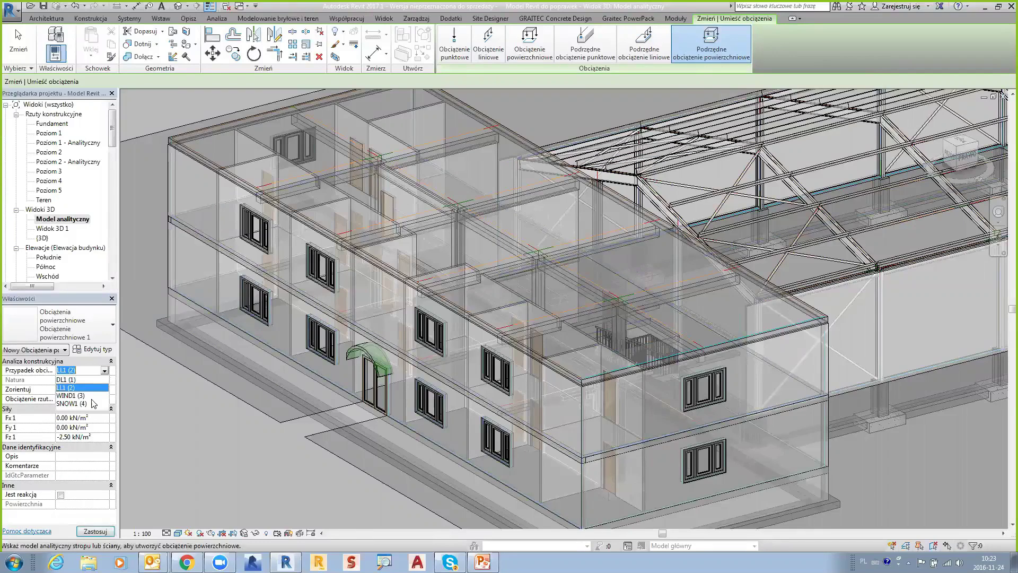
click(73, 404)
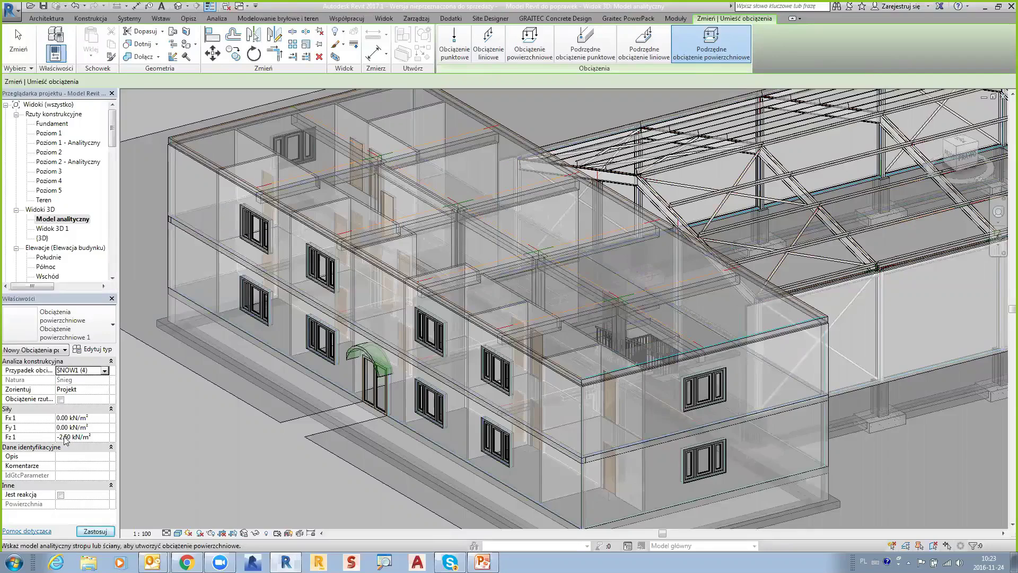
click(63, 437)
click(61, 437)
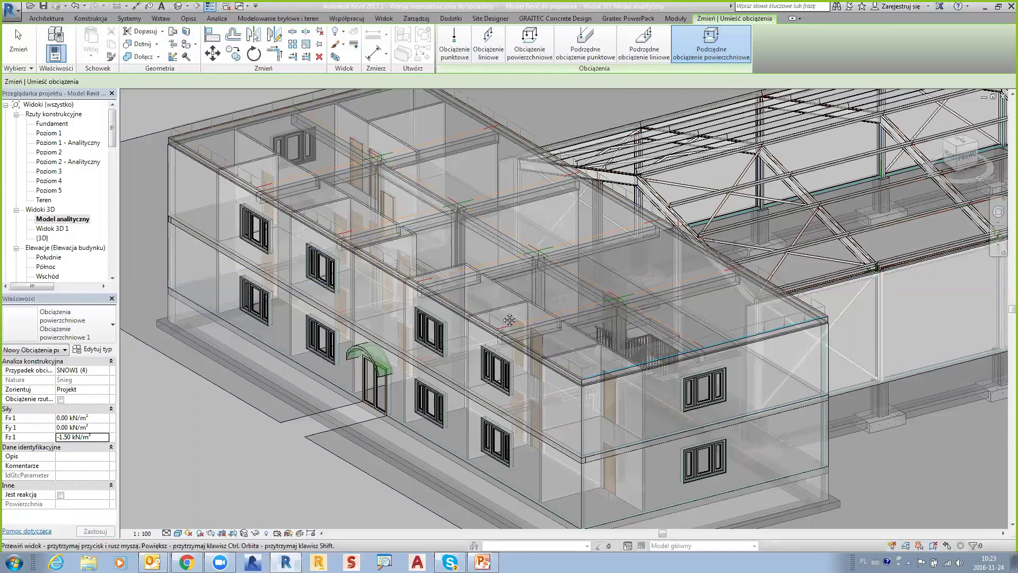
middle_drag(468, 281, 512, 308)
middle_drag(686, 150, 760, 194)
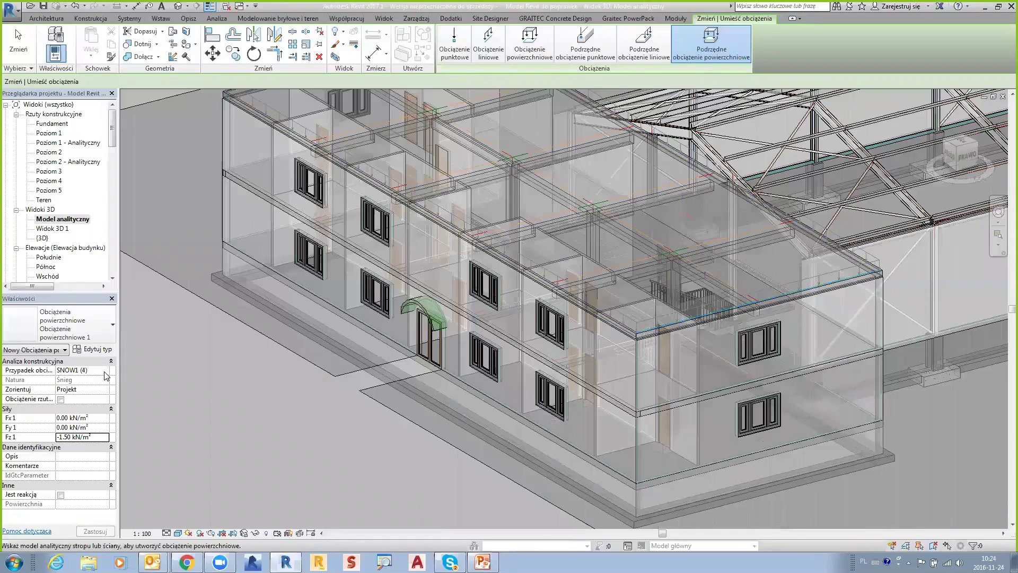
Place LL1 area loads of Fz 1 -2.50 kN/m² on the lower and upper floor slabs.
click(105, 370)
click(69, 387)
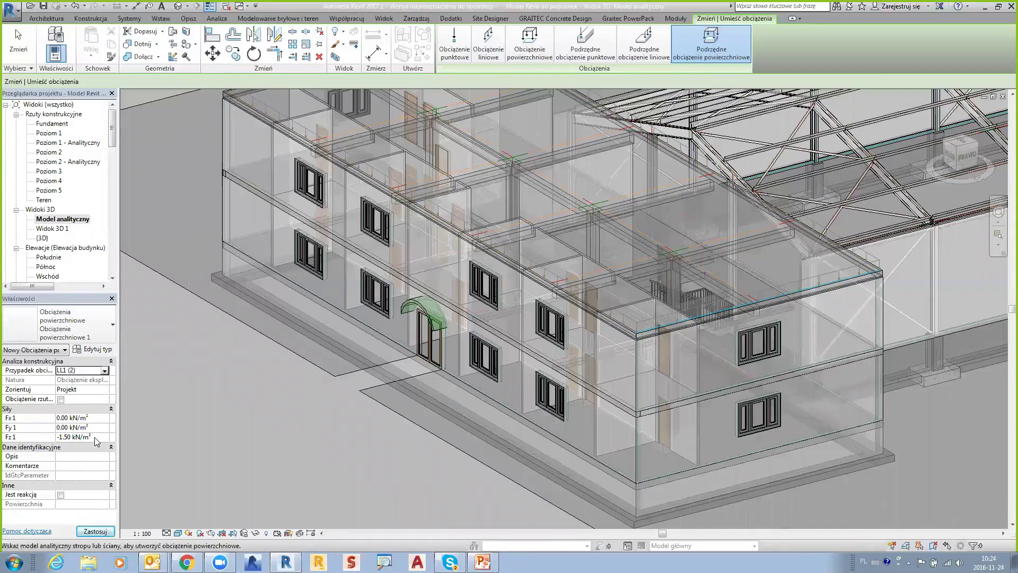
click(60, 438)
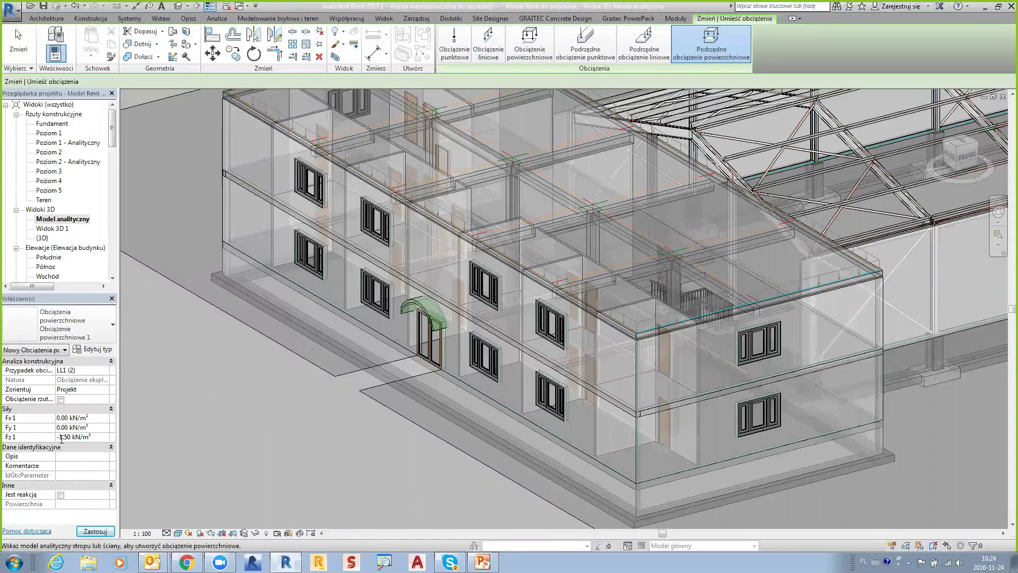
text(2)
click(630, 410)
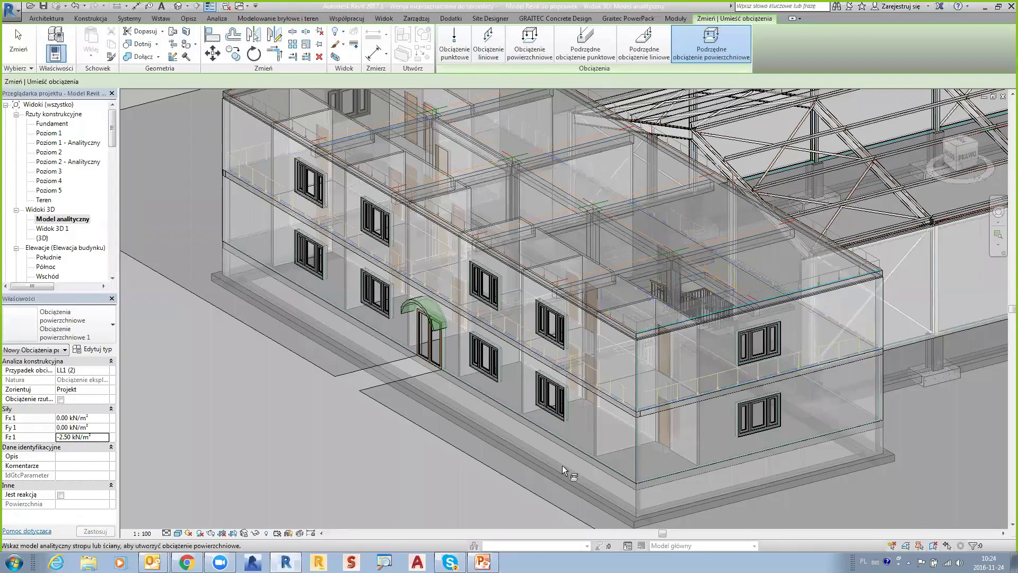
click(703, 244)
key(Escape)
key(Escape)
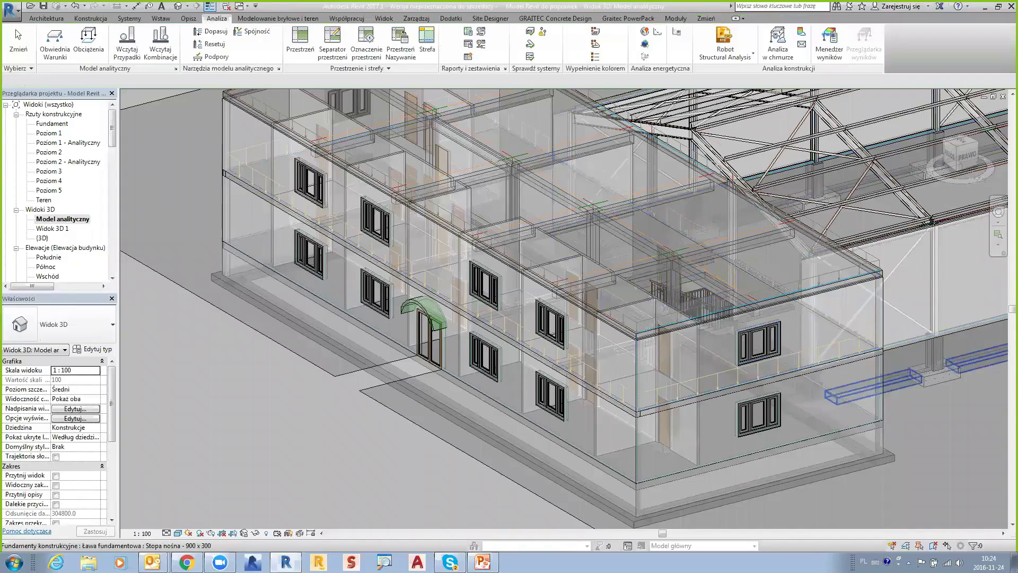
shift+middle_drag(530, 424, 522, 425)
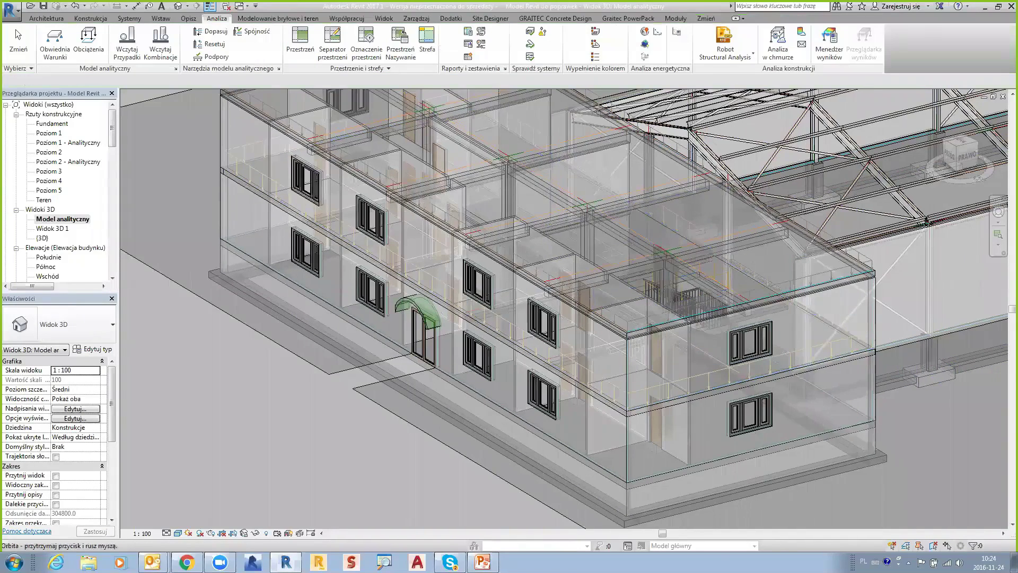
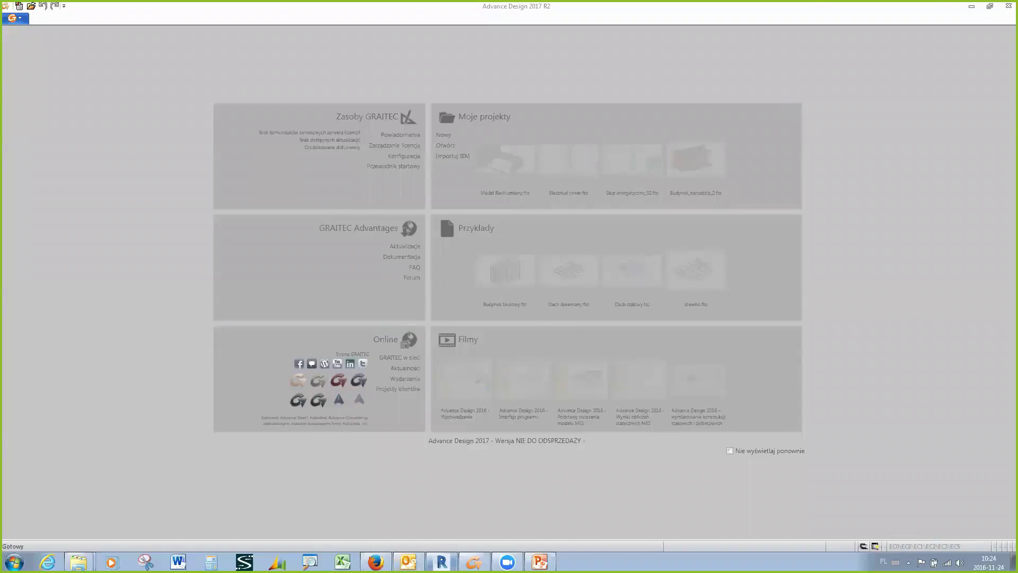
Return to the Revit project and open the shaded {3D} view, orbiting and zooming around the building.
click(441, 562)
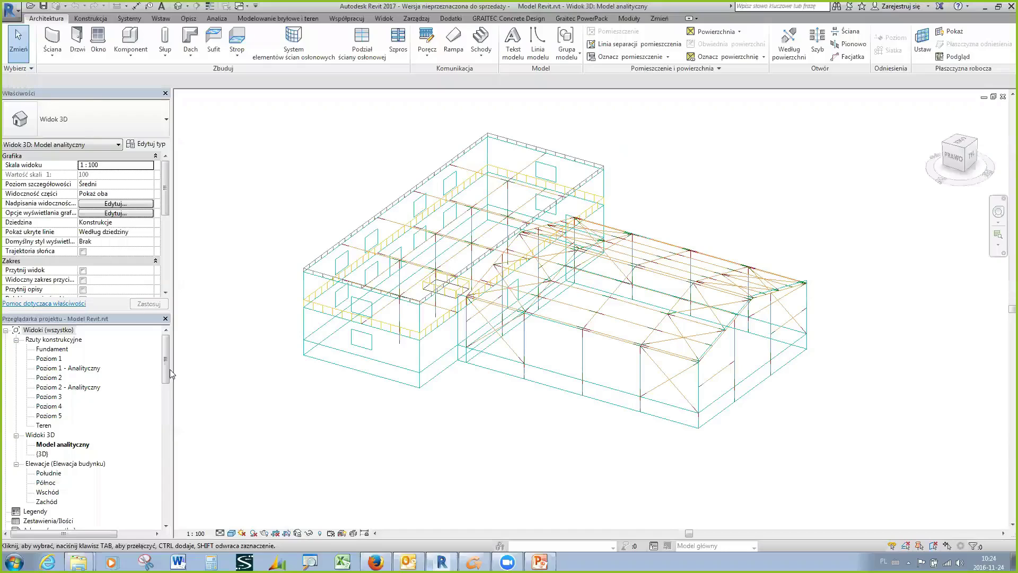
double_click(43, 454)
shift+middle_drag(572, 345, 575, 310)
scroll(575, 310, up, 3)
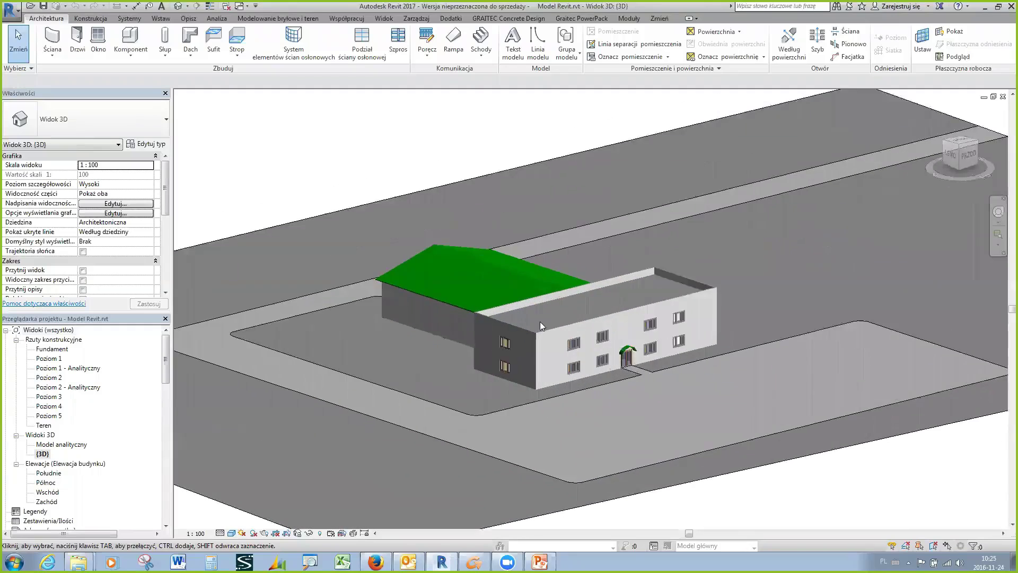
scroll(539, 322, up, 3)
mouse_move(482, 329)
shift+middle_down()
mouse_move(497, 351)
mouse_move(429, 356)
shift+middle_up()
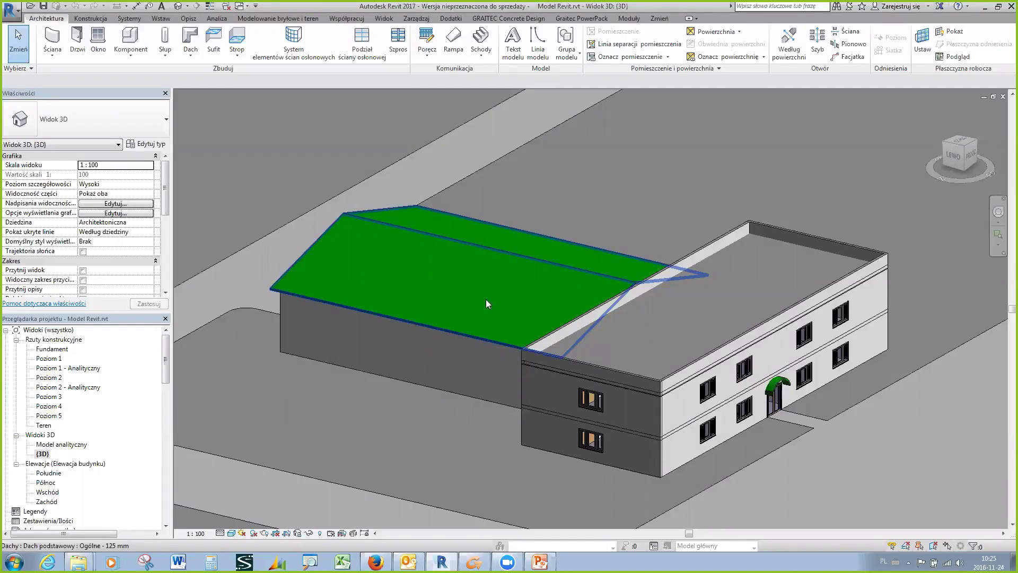
Open the Model analityczny view and orbit the wireframe to see its front and right side.
double_click(60, 445)
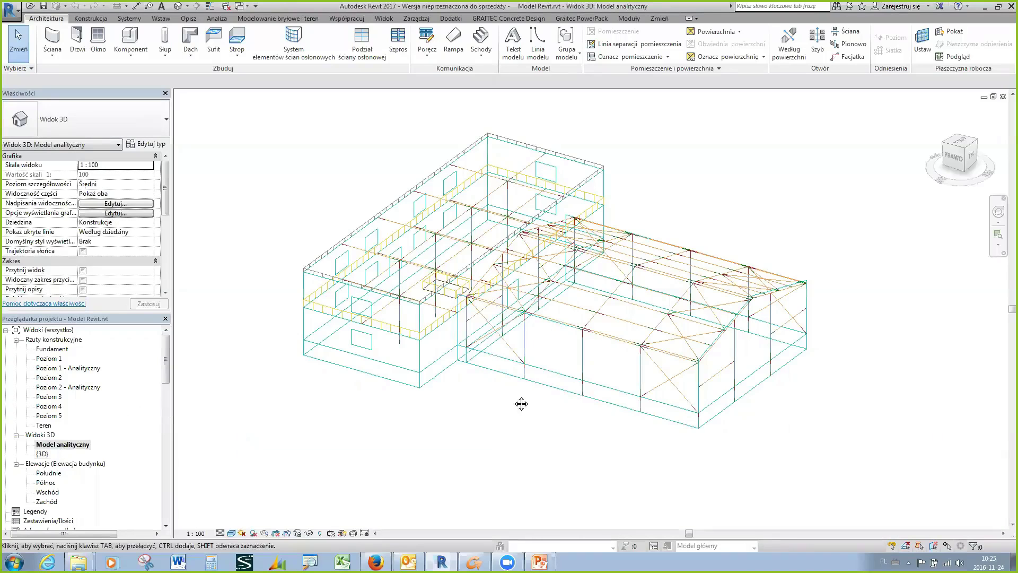
middle_drag(521, 403, 542, 429)
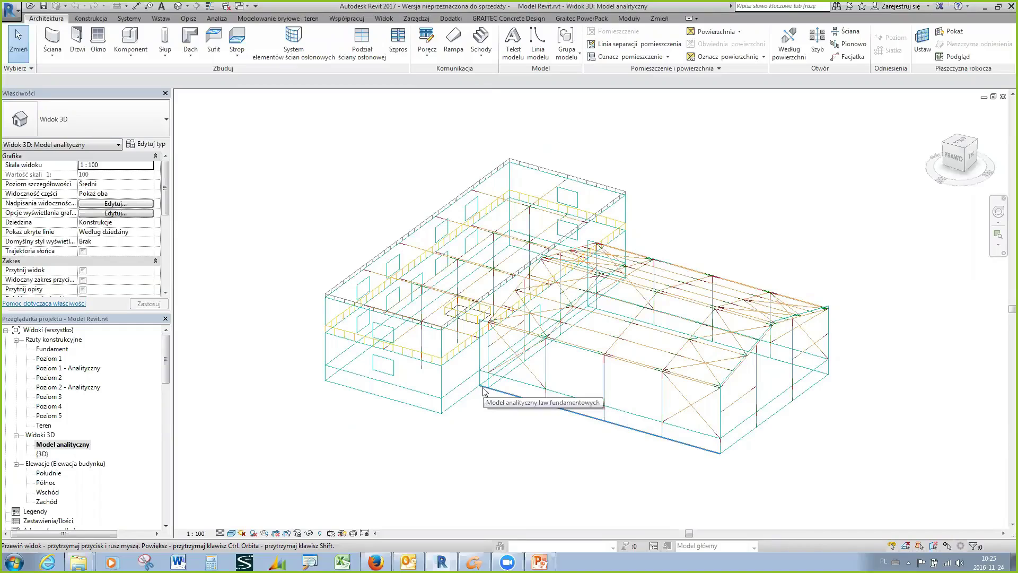
mouse_move(484, 391)
shift+middle_down()
mouse_move(527, 282)
mouse_move(679, 342)
mouse_move(673, 366)
shift+middle_up()
scroll(626, 403, up, 5)
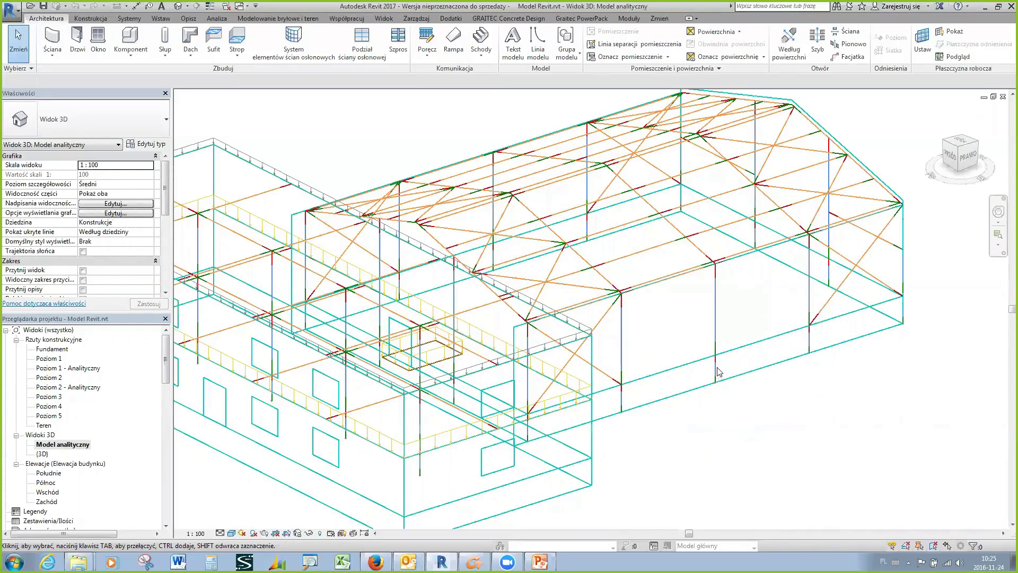
mouse_move(591, 422)
shift+middle_down()
mouse_move(680, 413)
mouse_move(681, 358)
shift+middle_up()
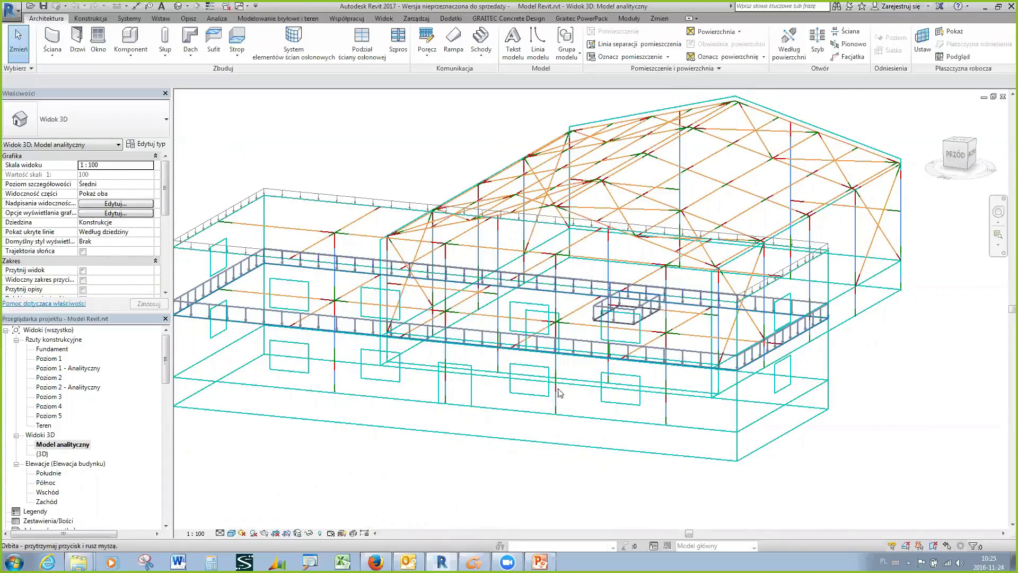
shift+middle_drag(403, 286, 307, 202)
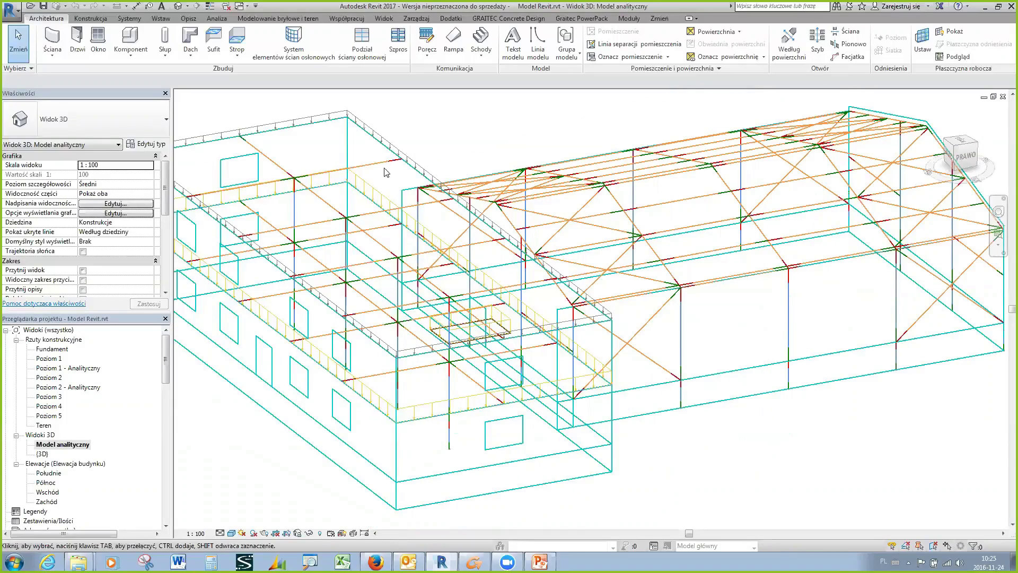
mouse_move(384, 182)
shift+middle_down()
mouse_move(432, 195)
mouse_move(431, 204)
shift+middle_up()
Zoom in on the wireframe's roof trusses, then orbit back to an overview of the building.
scroll(432, 205, up, 2)
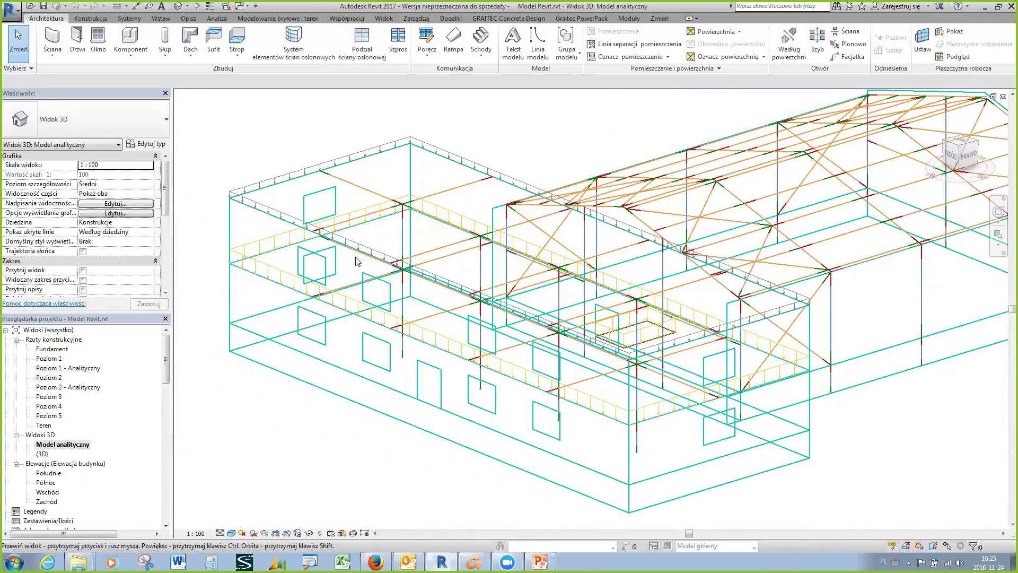
scroll(322, 244, up, 2)
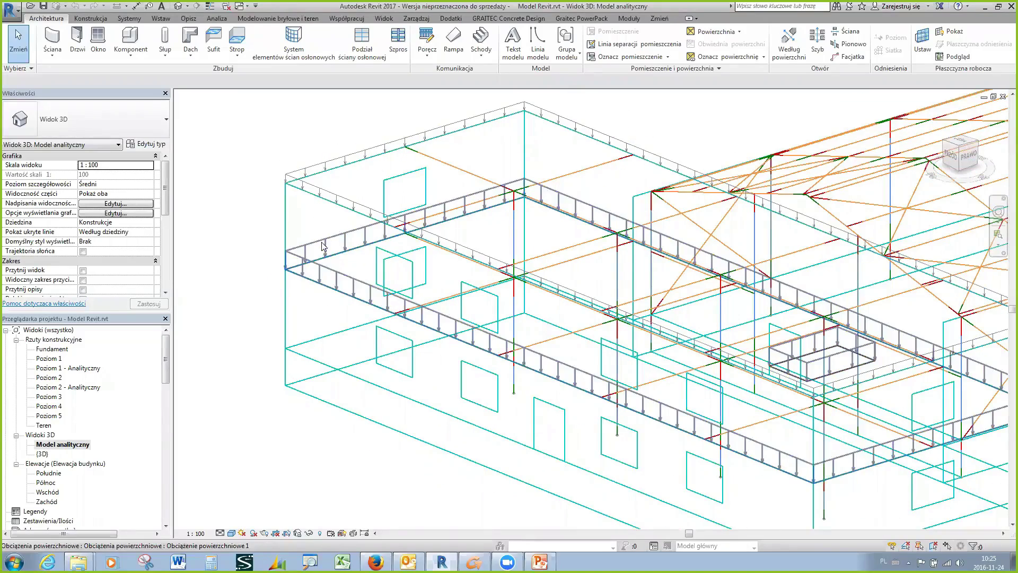
mouse_move(572, 332)
shift+middle_down()
mouse_move(491, 303)
mouse_move(382, 325)
mouse_move(582, 344)
mouse_move(554, 375)
mouse_move(576, 395)
shift+middle_up()
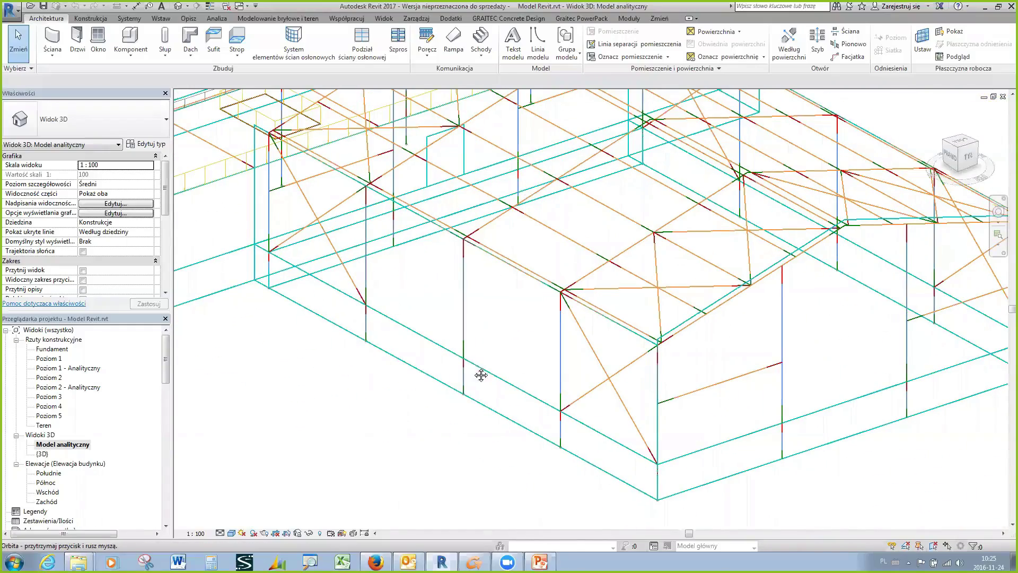
middle_drag(359, 310, 407, 310)
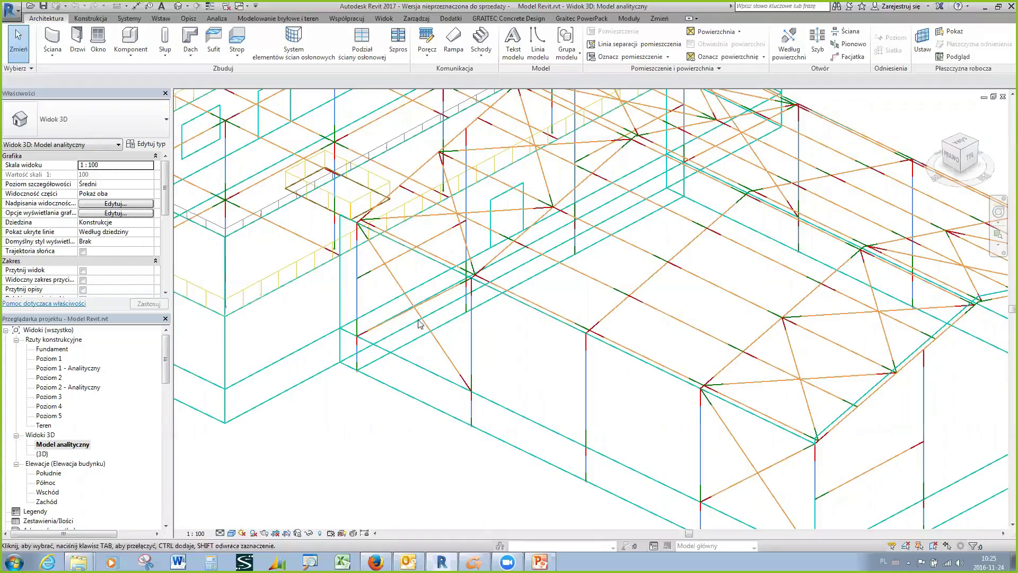
scroll(571, 320, down, 3)
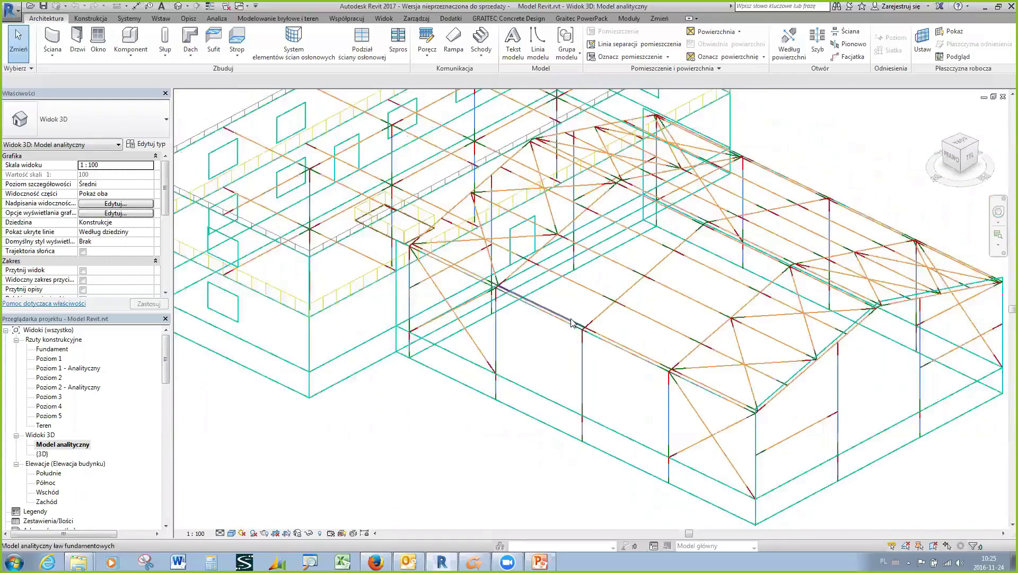
mouse_move(557, 391)
shift+middle_down()
mouse_move(536, 370)
mouse_move(657, 329)
mouse_move(689, 367)
mouse_move(557, 370)
shift+middle_up()
mouse_move(718, 303)
shift+middle_down()
mouse_move(682, 416)
mouse_move(688, 343)
shift+middle_up()
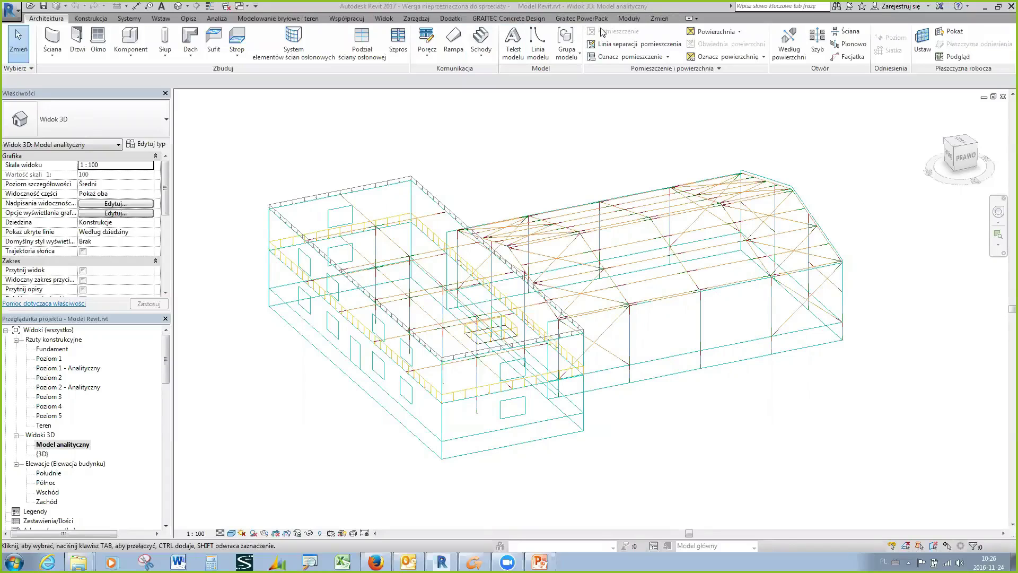
Show the Graitec PowerPack tools under Dodatki and open the BIM Connect dropdown.
click(451, 18)
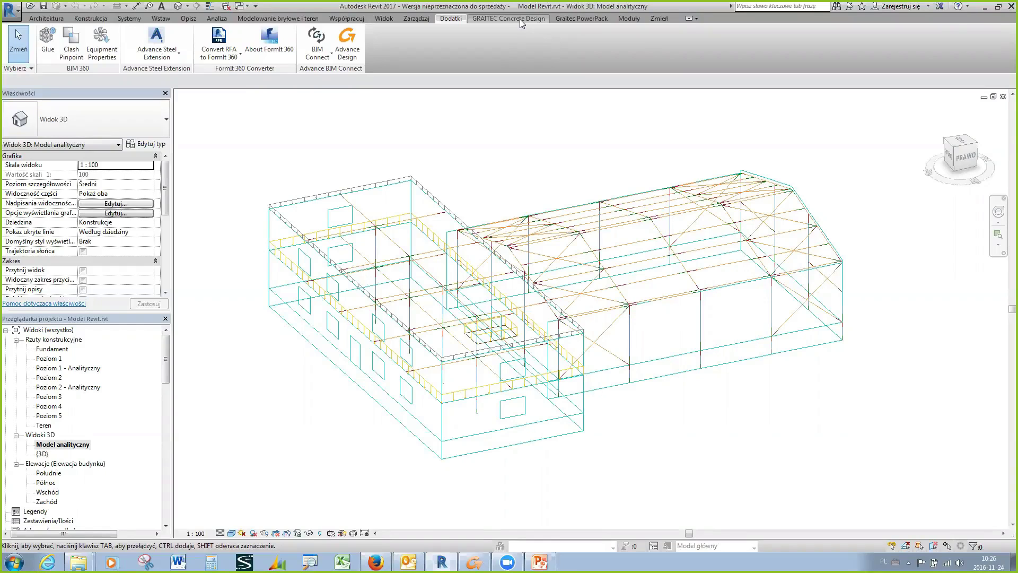
click(516, 19)
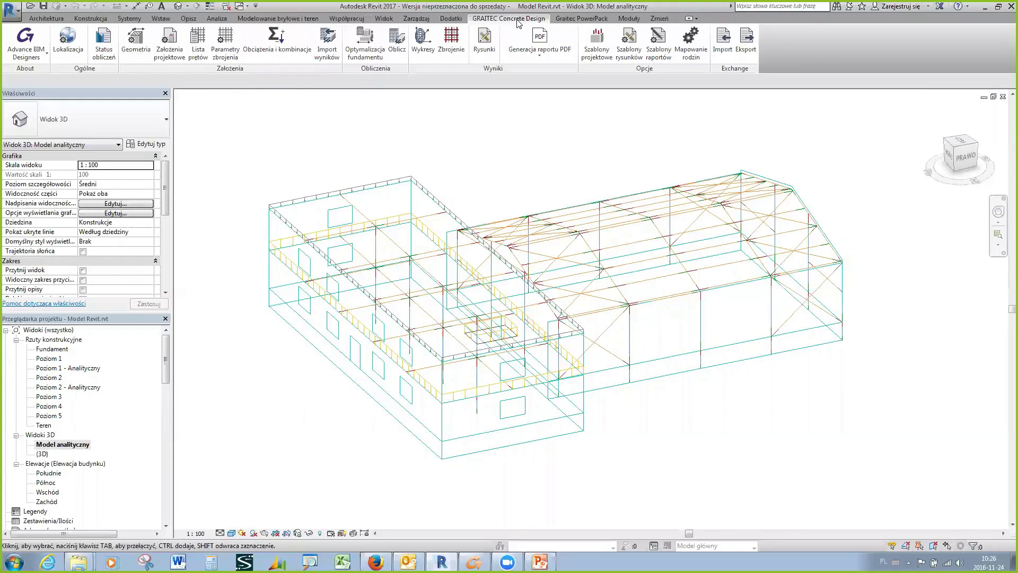
click(583, 19)
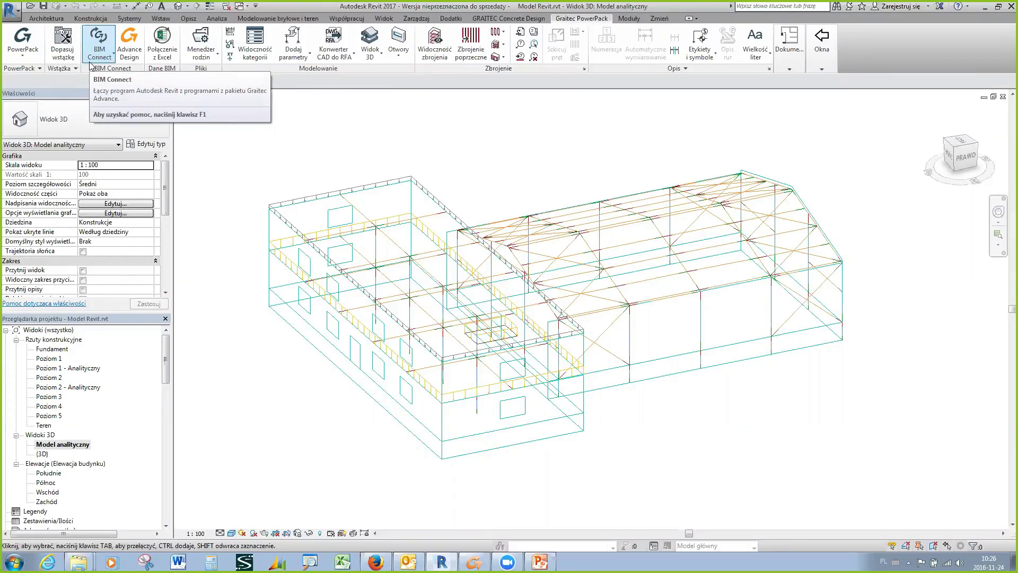
middle_drag(311, 137, 292, 135)
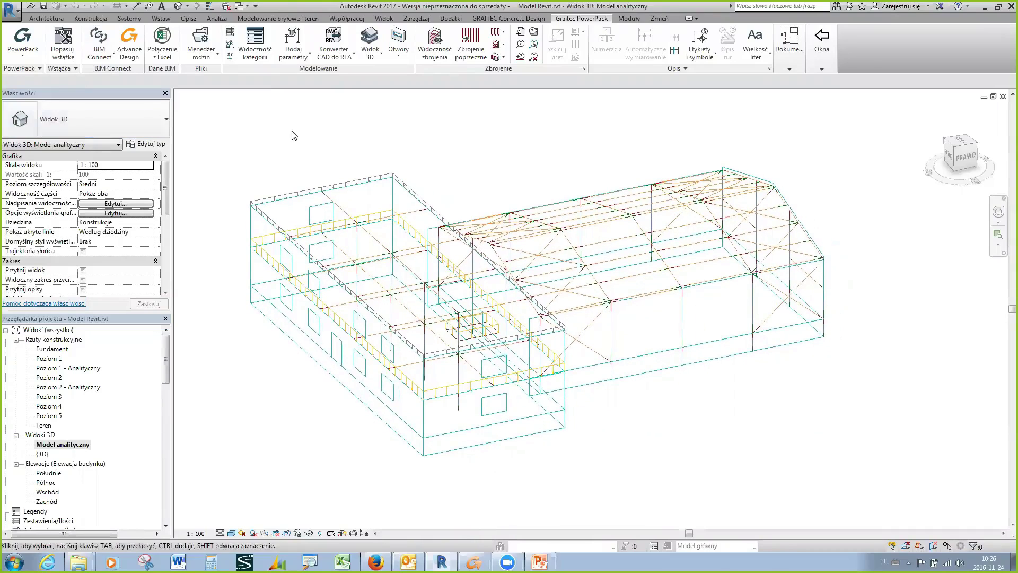
click(106, 54)
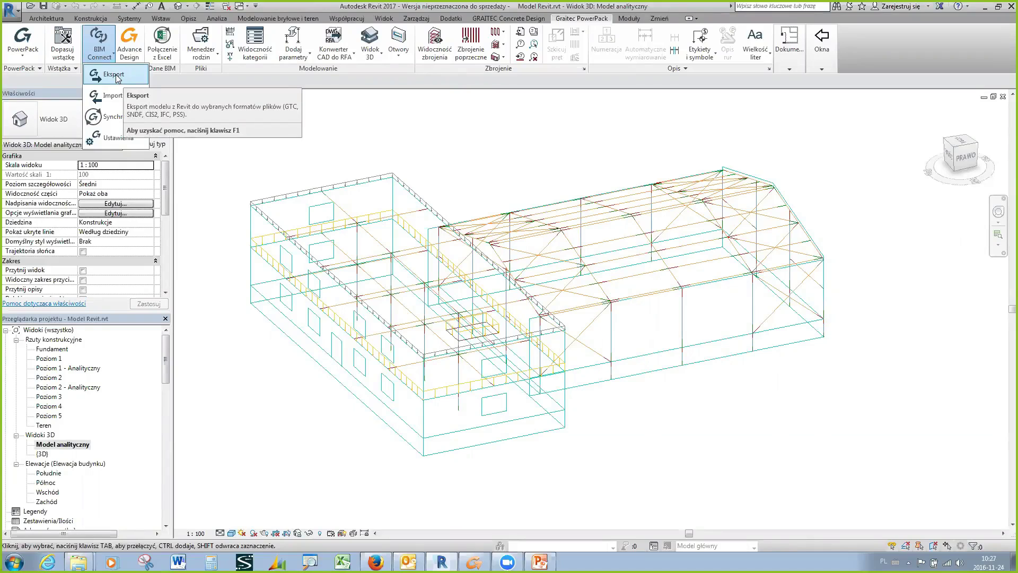
Review the GRAITEC Transfer Center settings from BIM Connect > Ustawienia and close them unchanged.
click(119, 138)
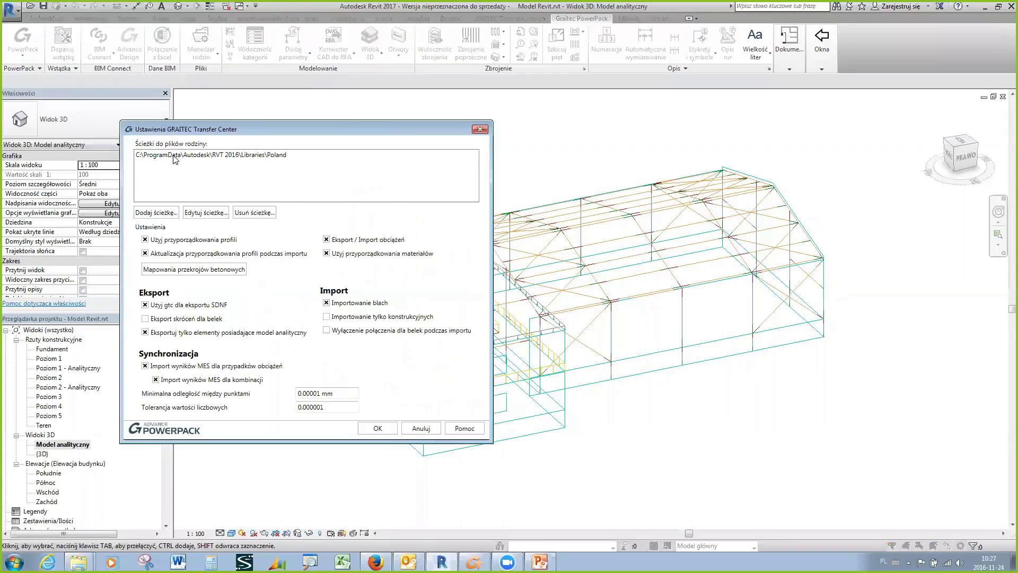
drag(387, 129, 517, 81)
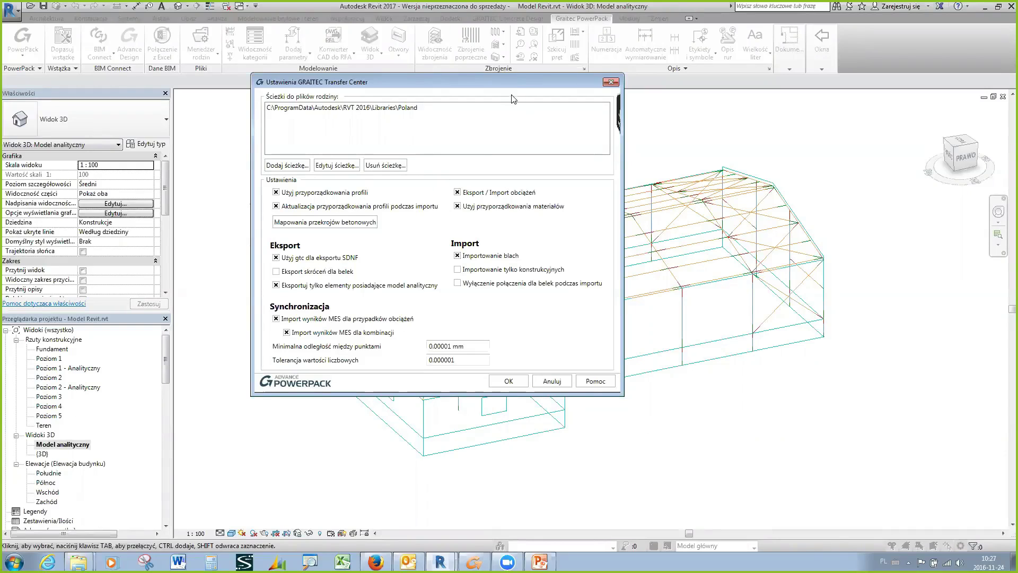
drag(513, 83, 540, 128)
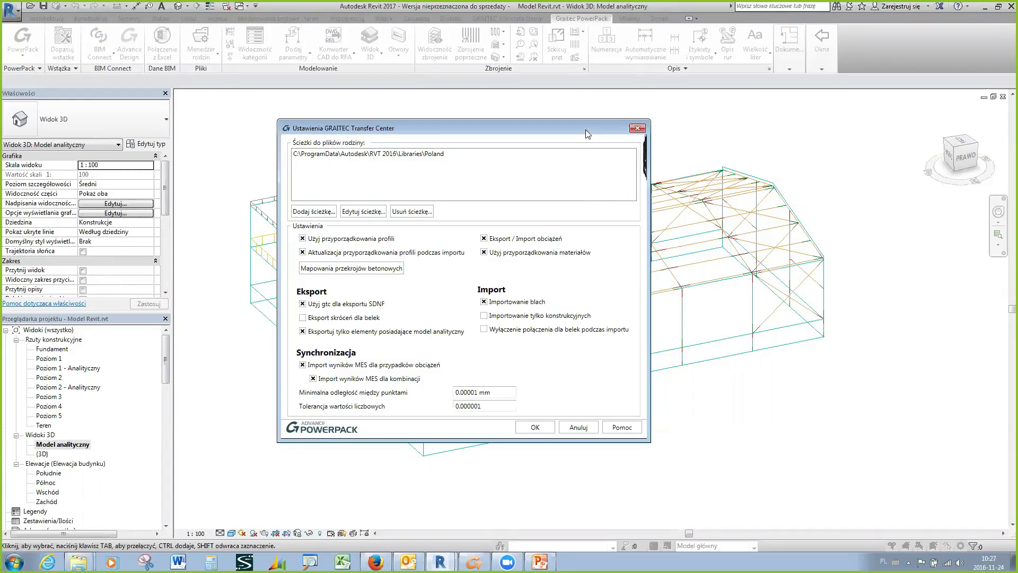
drag(587, 133, 535, 181)
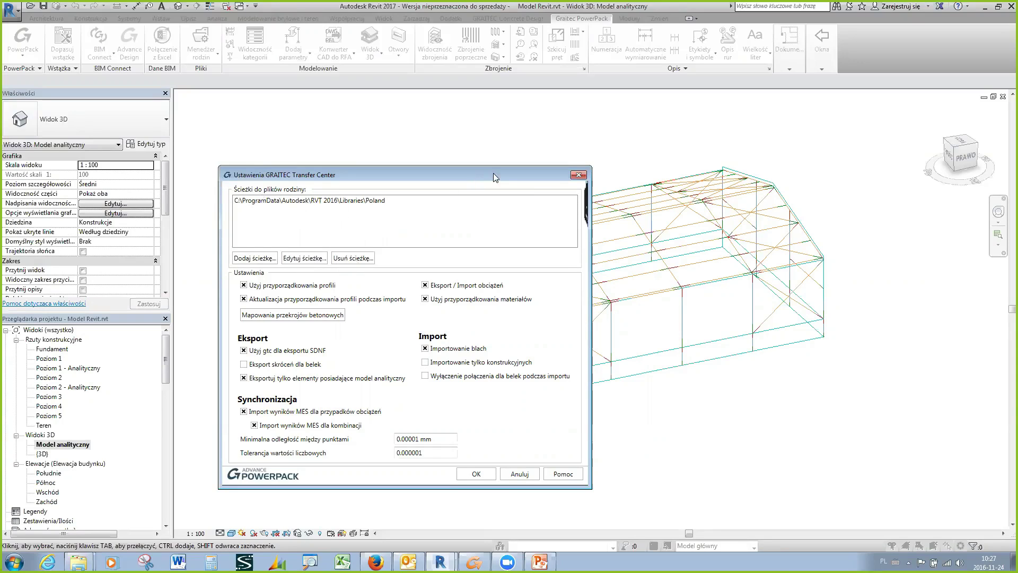
drag(493, 173, 509, 160)
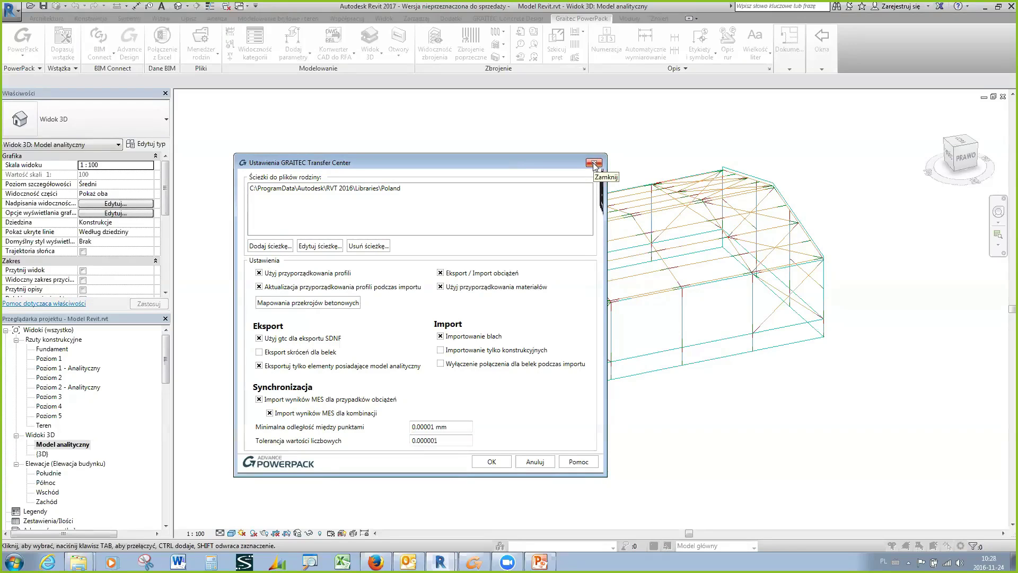
click(528, 462)
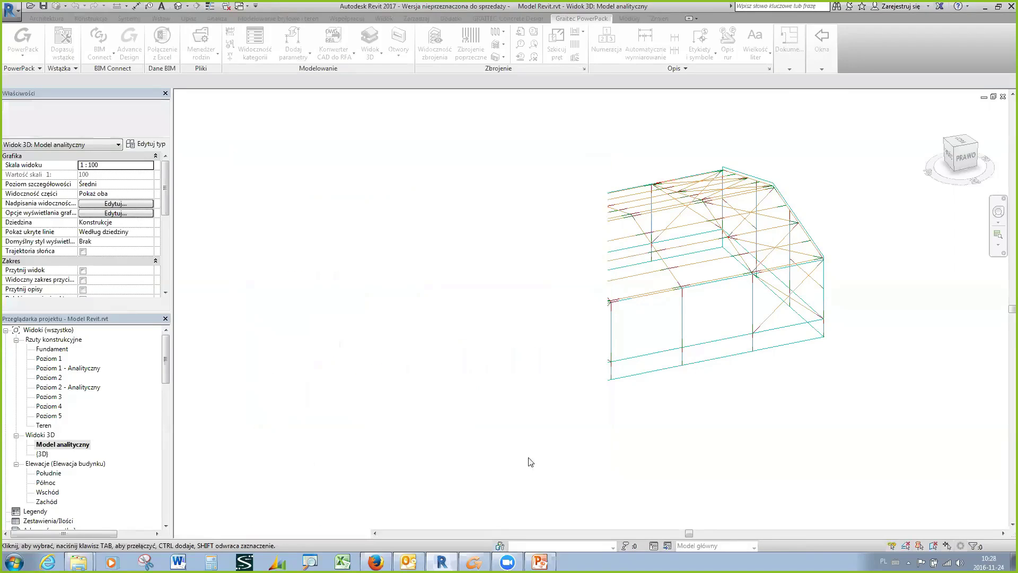
click(100, 59)
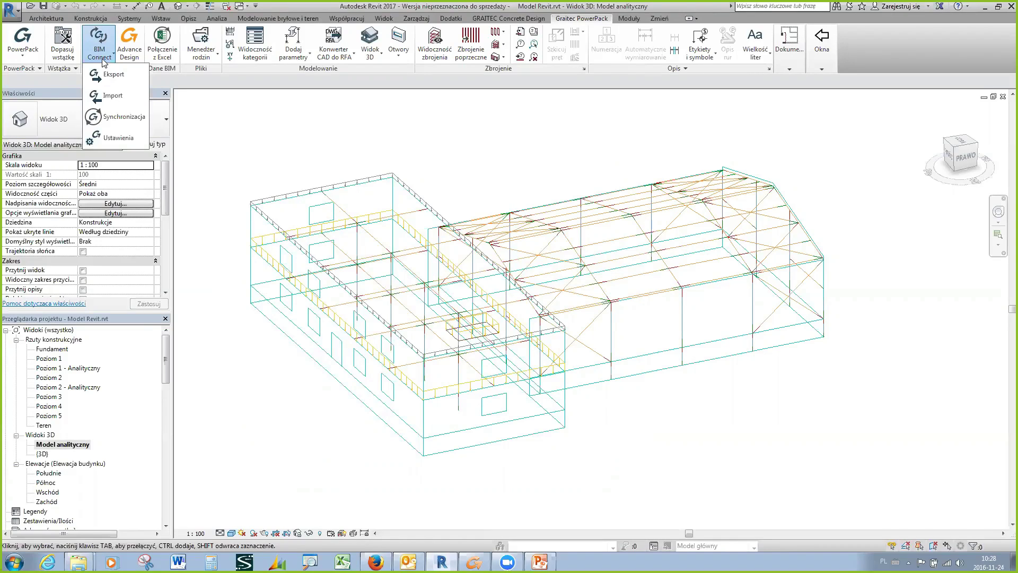
Export the analytical model in GRAITEC BIM format as Model Revit_3.gtcx, skipping the report.
click(107, 78)
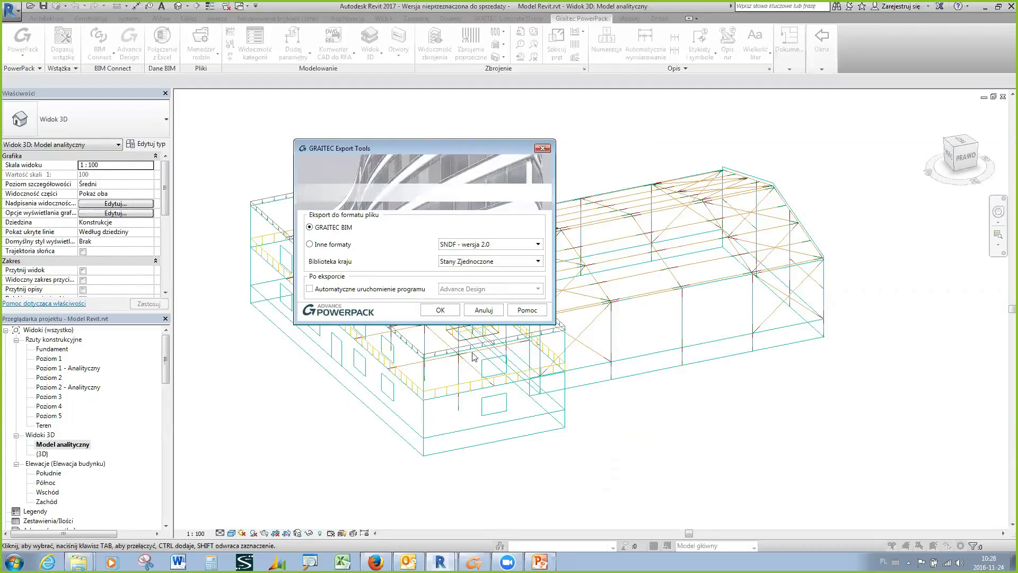
click(440, 310)
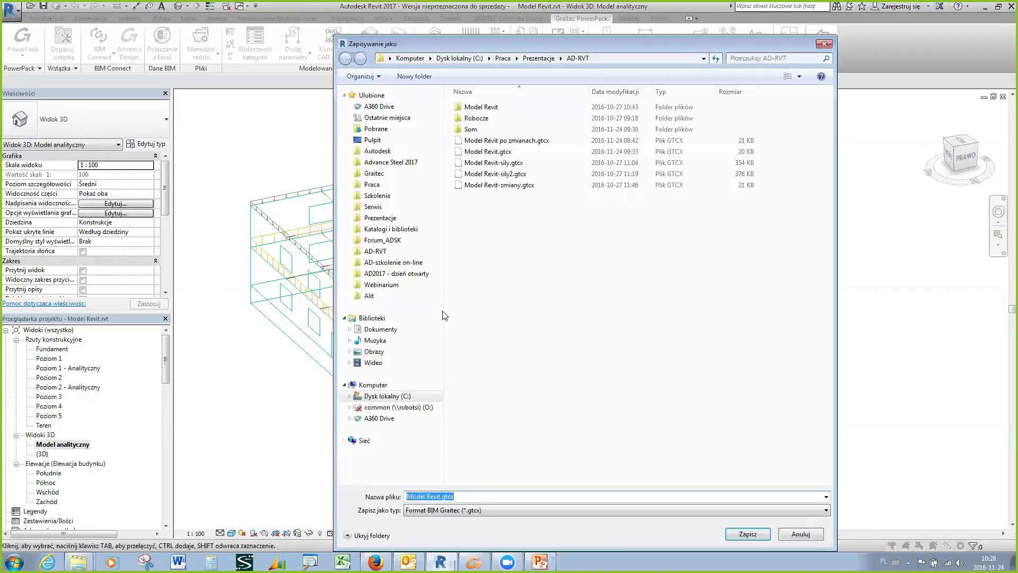
click(439, 497)
text(_)
text(3)
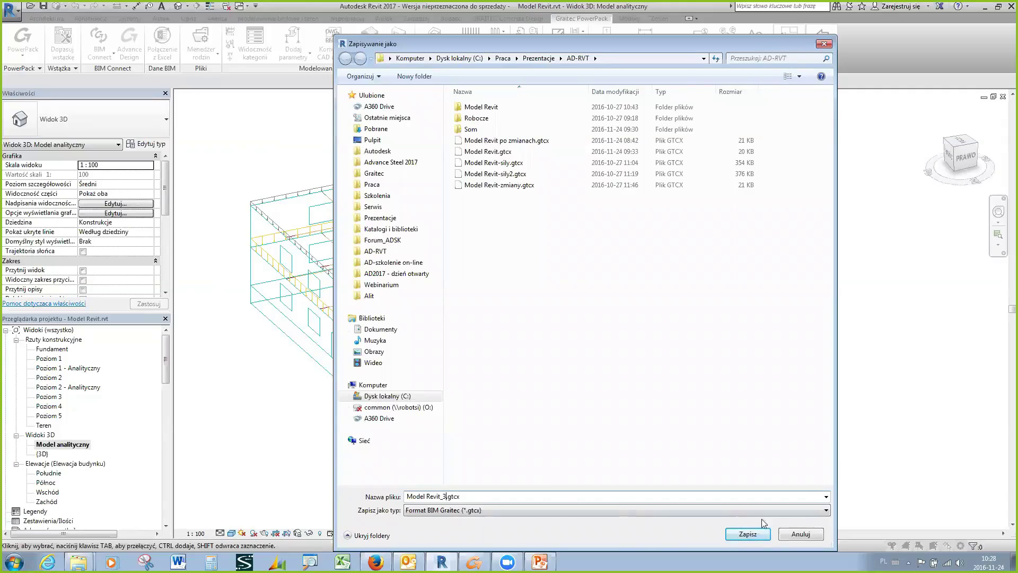
click(749, 534)
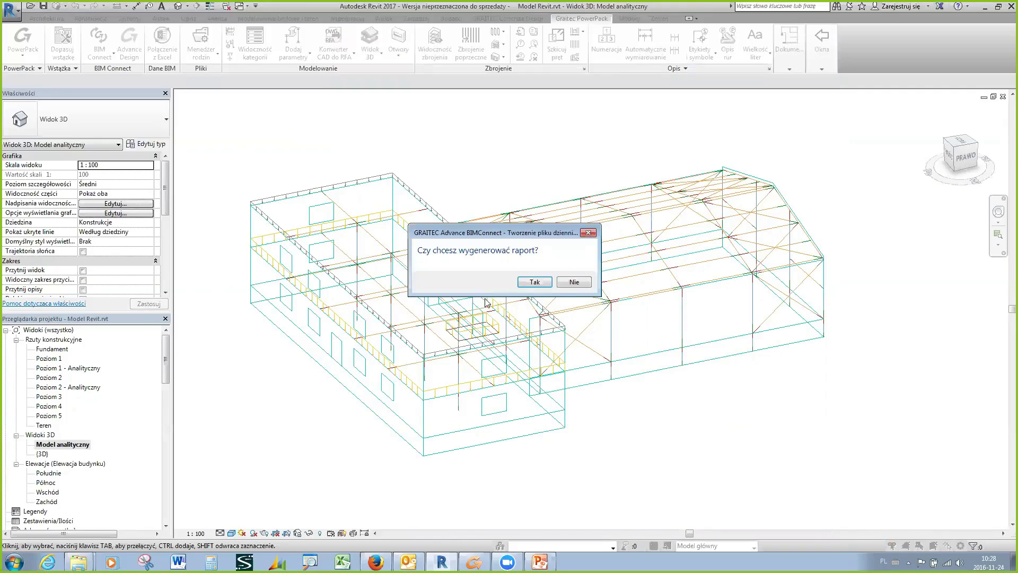
click(580, 284)
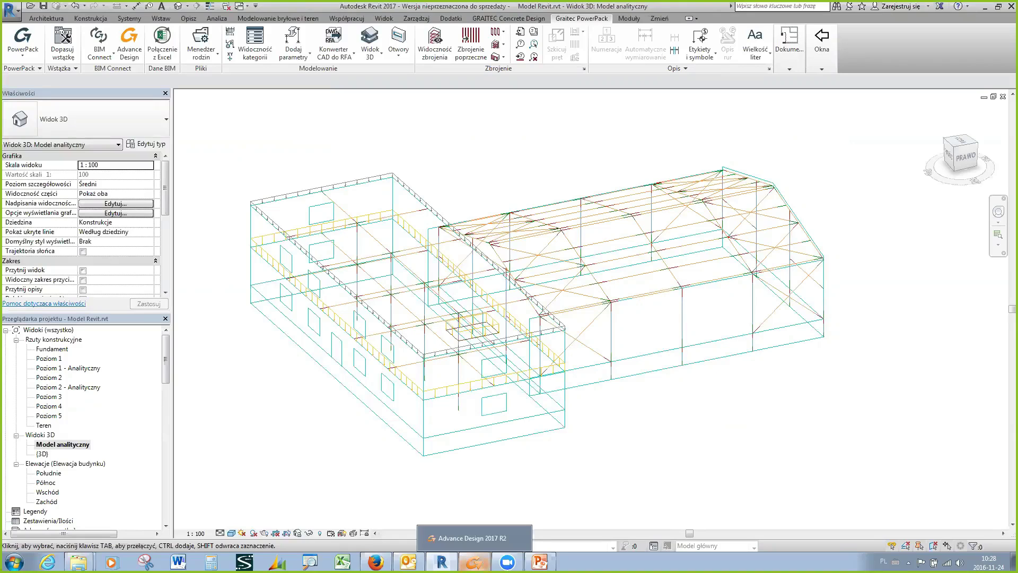
In Advance Design, start Importuj GTC and select Model Revit_3.gtcx in the AD-RVT folder.
click(473, 562)
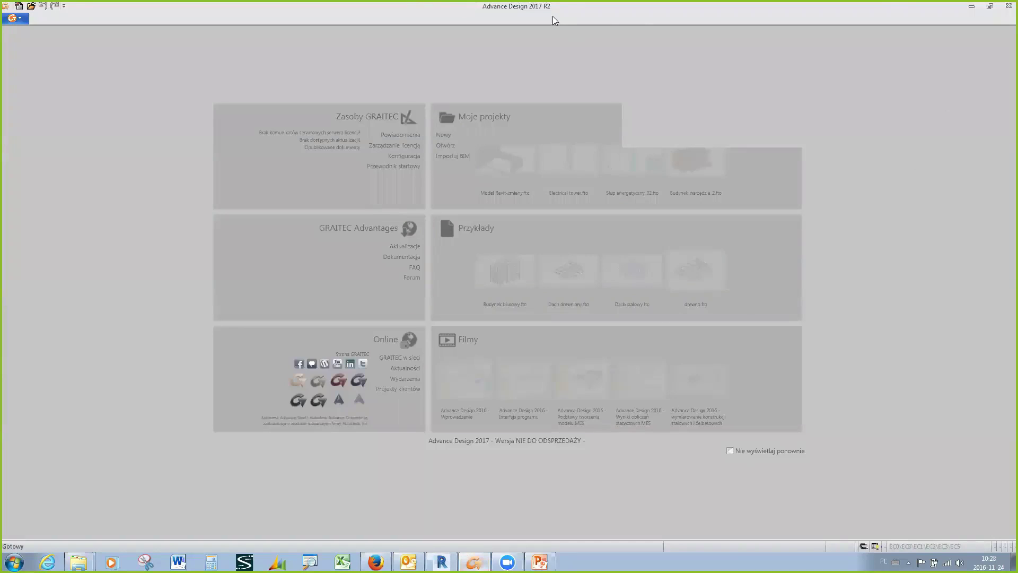
mouse_move(526, 156)
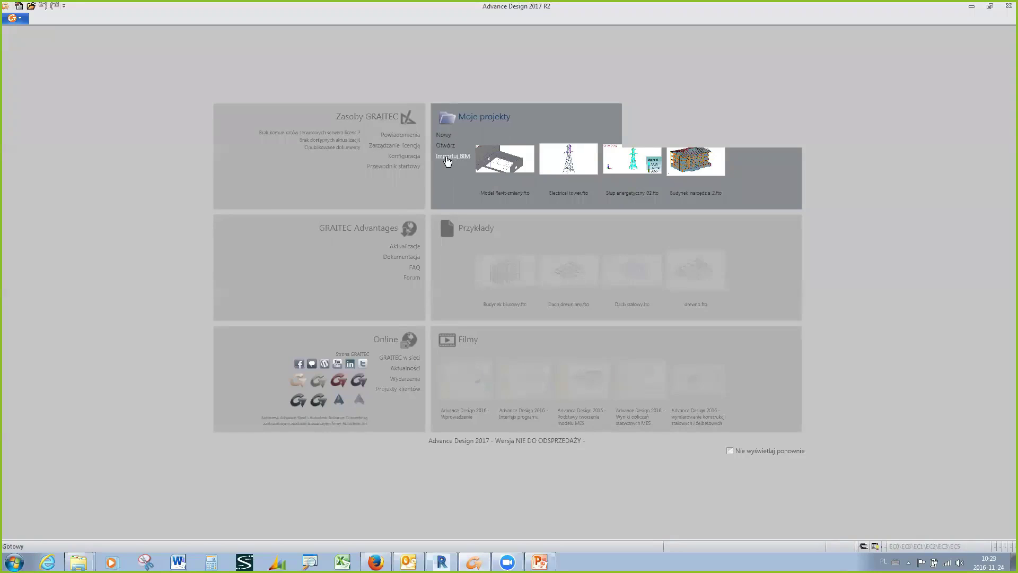
click(452, 157)
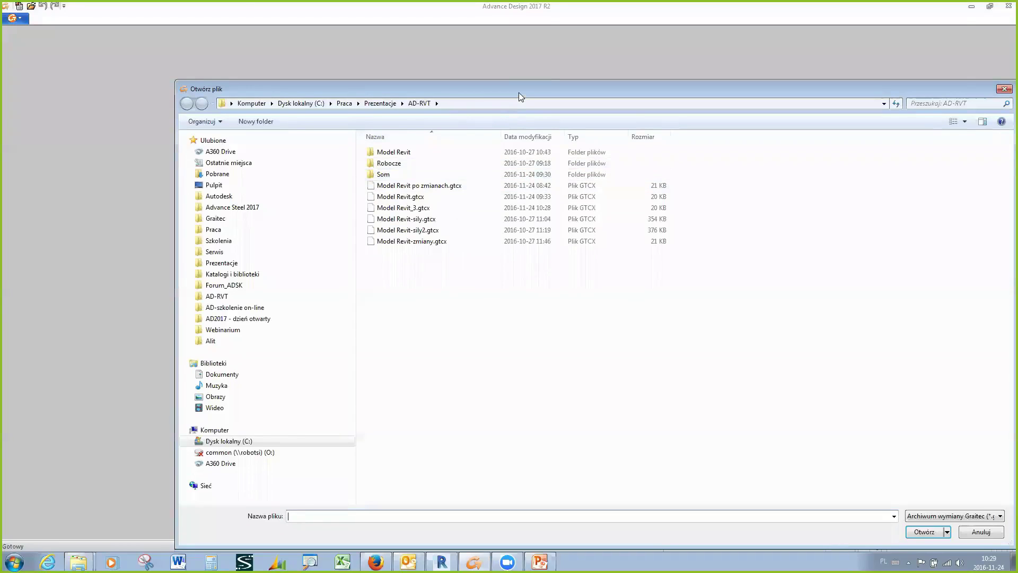
drag(519, 92, 445, 54)
click(113, 102)
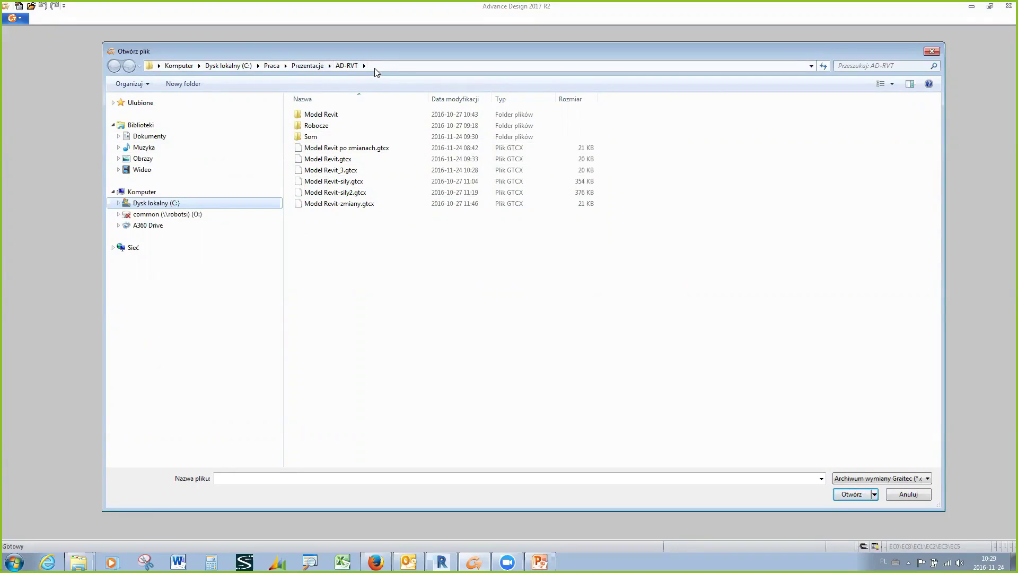
click(316, 174)
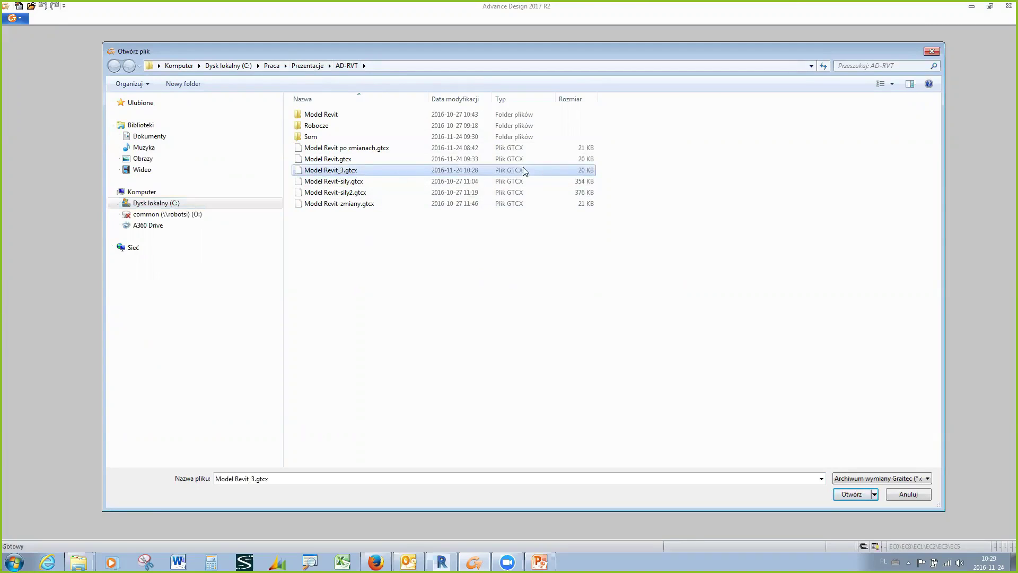
Open the exchange file and create new cross-sections for all unrecognised sections.
click(847, 494)
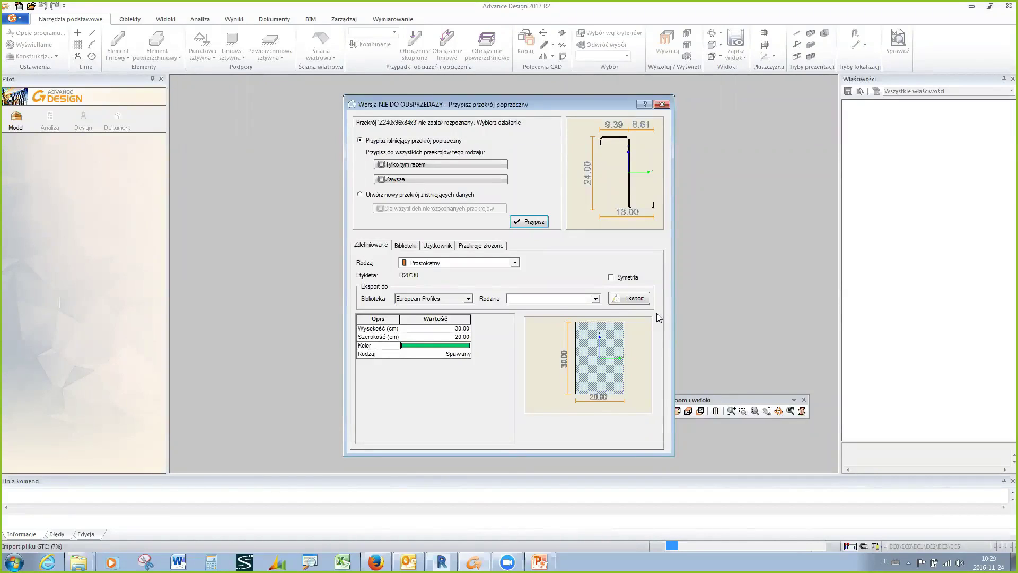
drag(567, 106, 467, 104)
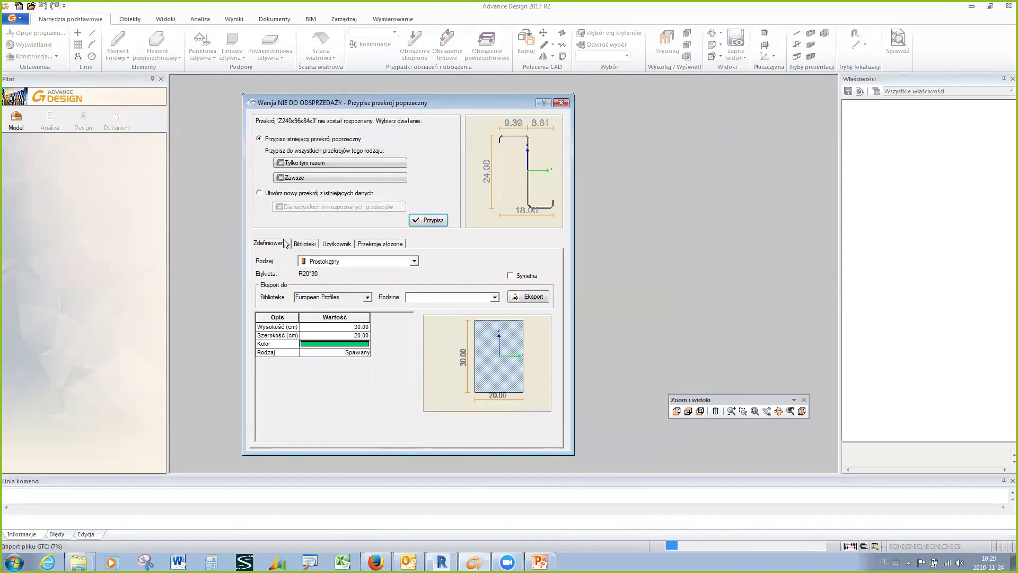
click(259, 194)
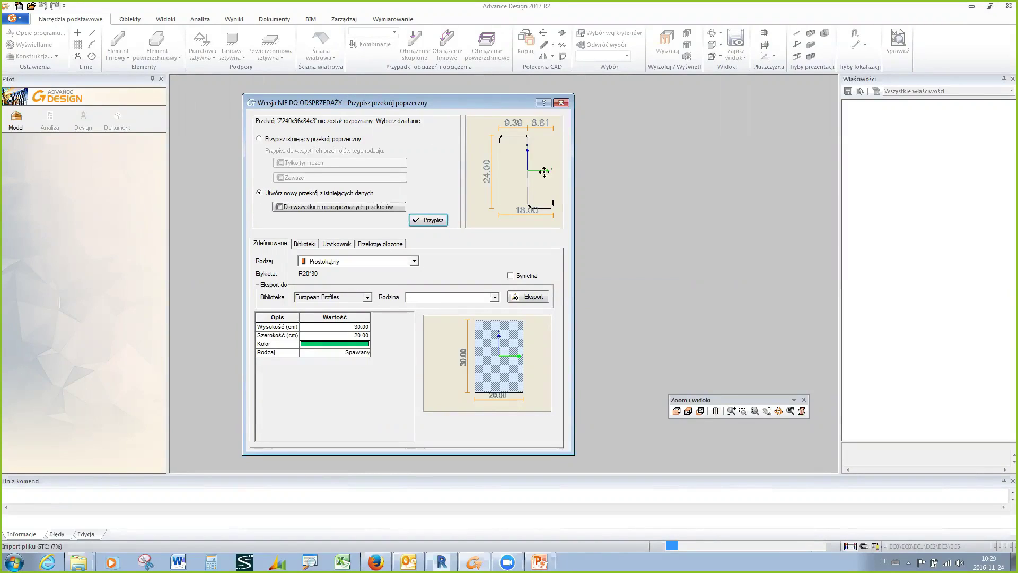
click(284, 208)
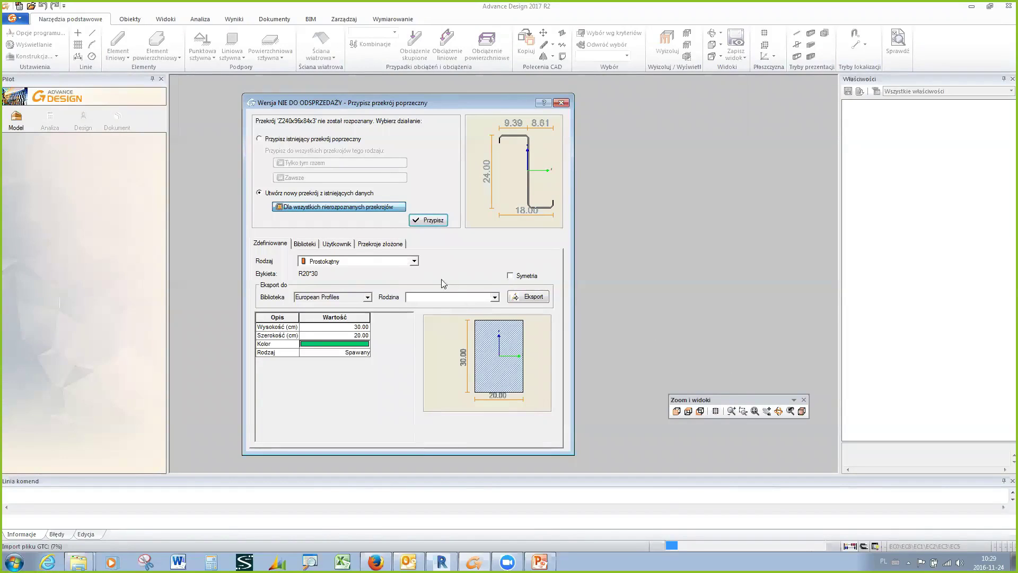
click(433, 220)
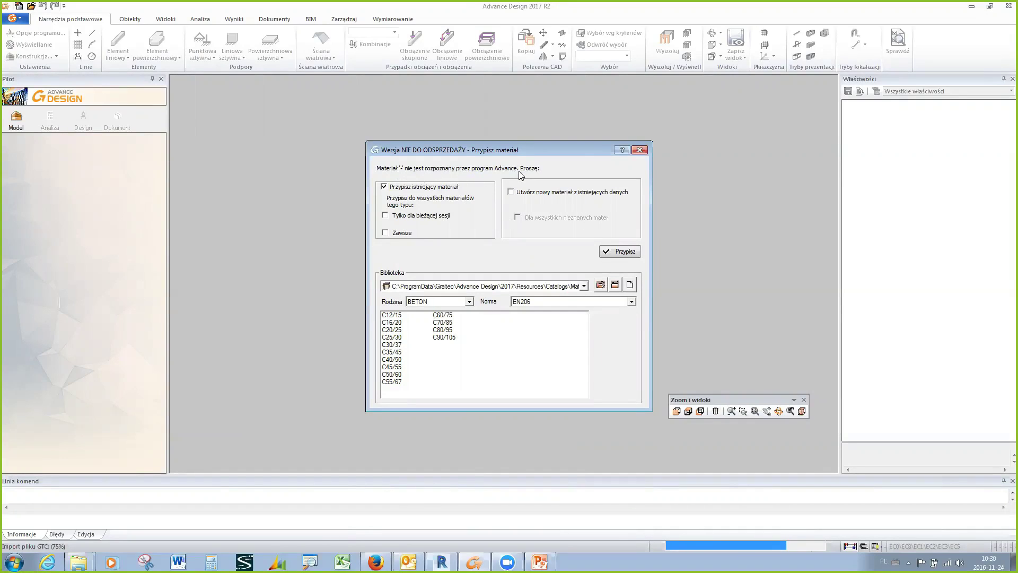
Create new materials for all unknown materials to complete the import.
drag(572, 154, 567, 159)
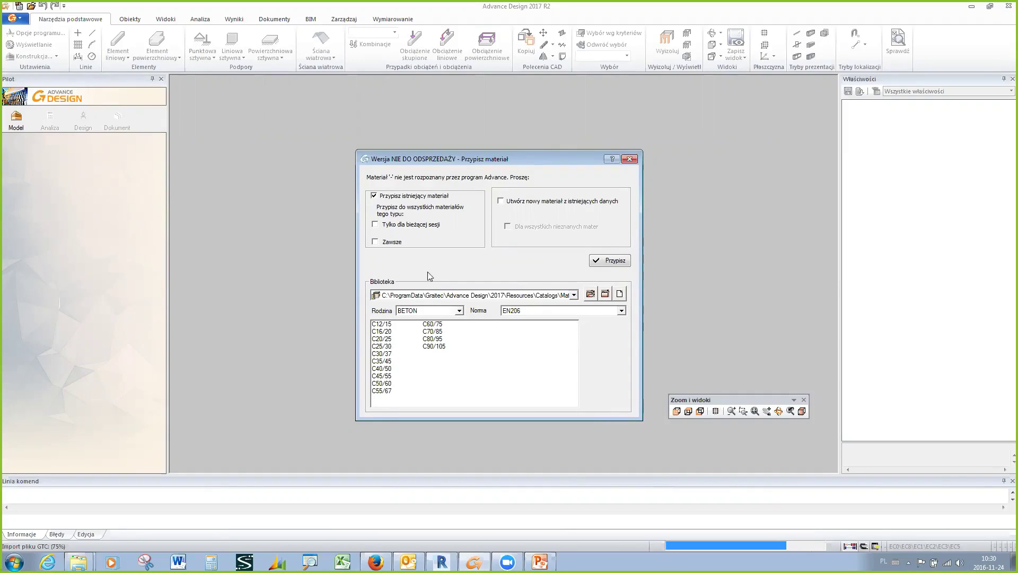
click(506, 202)
click(521, 230)
click(602, 265)
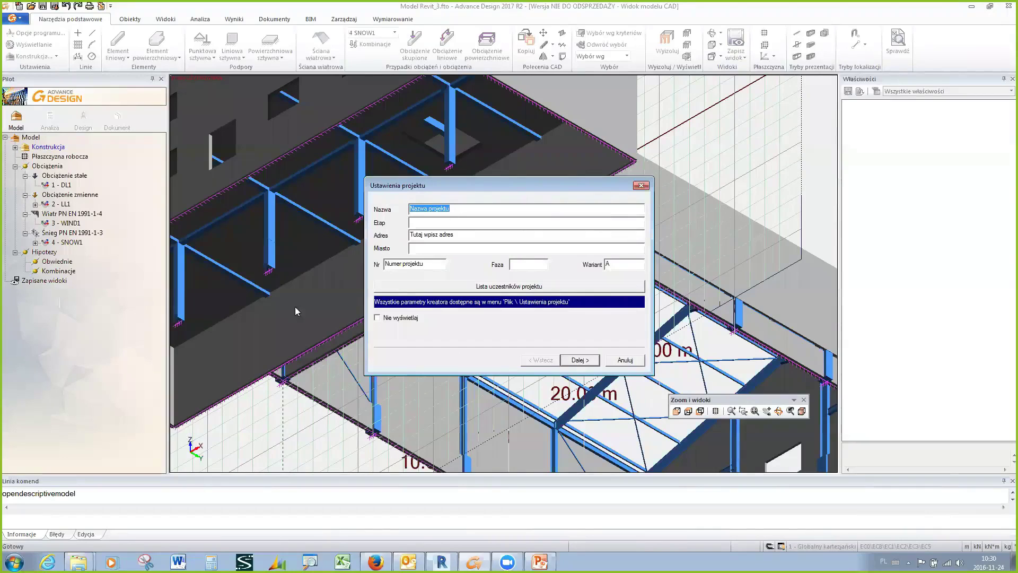
Set C25/30 as default material and R20*30 as default cross-section, then finish the wizard.
click(584, 361)
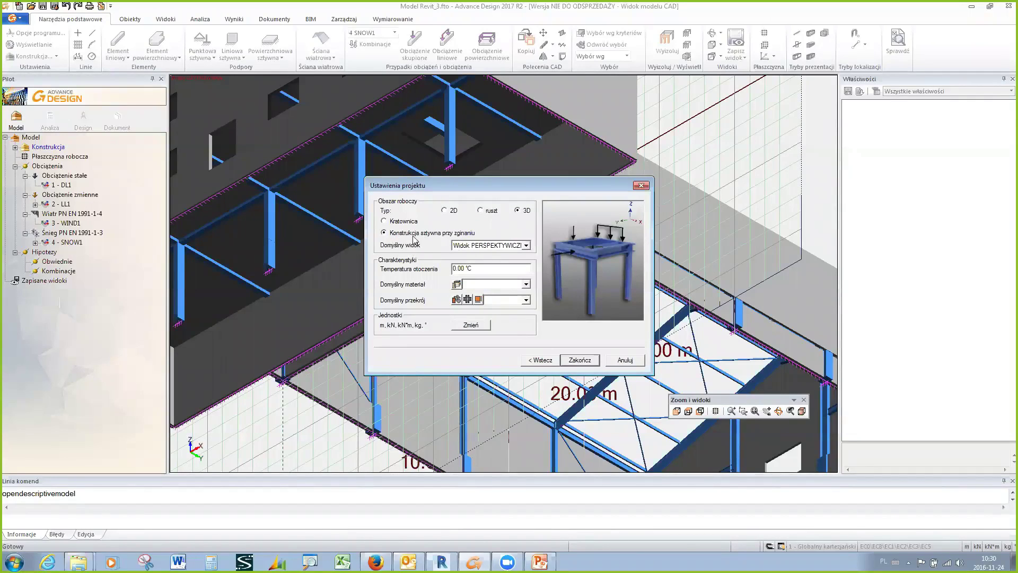
click(527, 286)
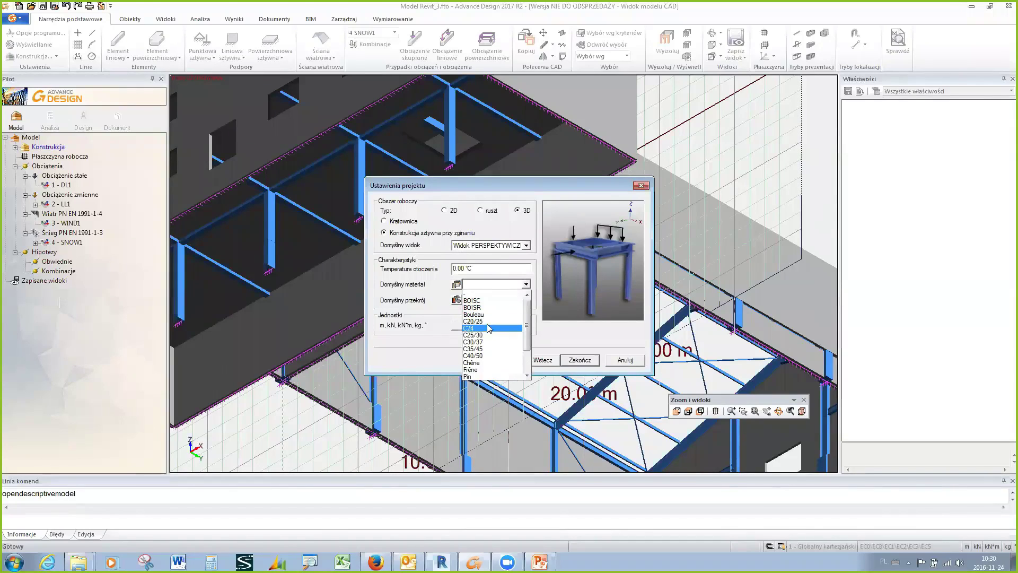
click(481, 336)
click(528, 300)
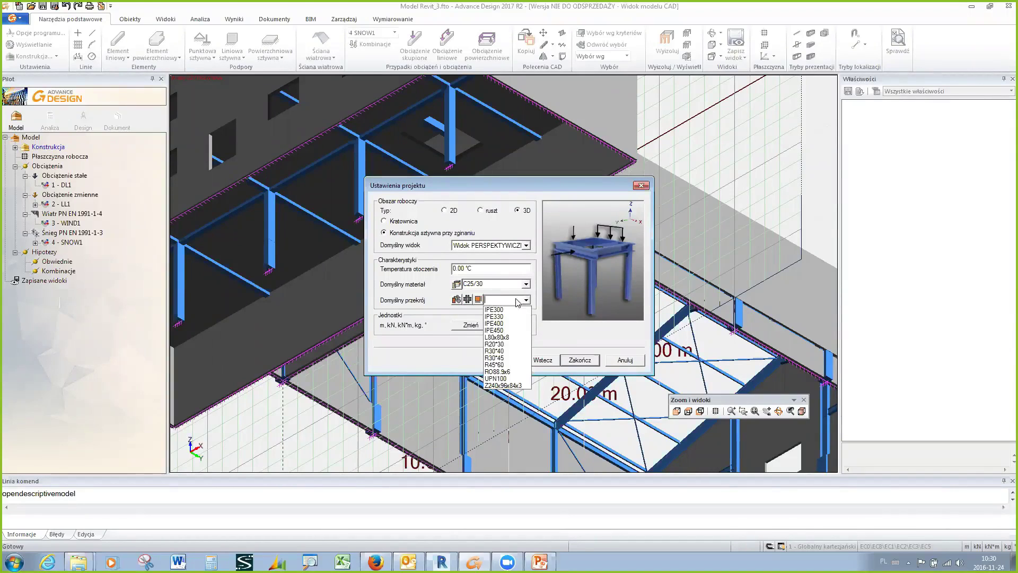
click(510, 344)
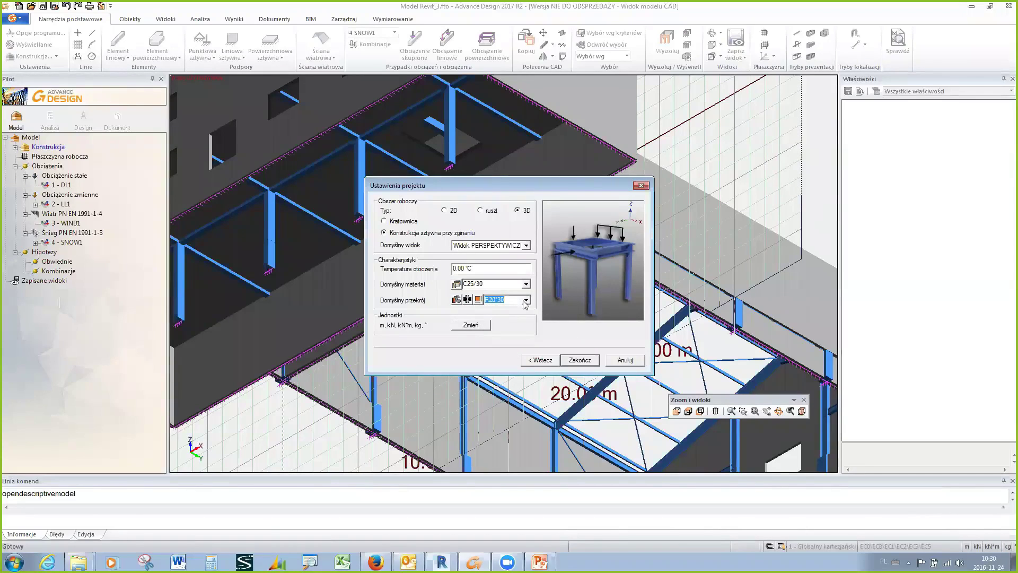
click(582, 361)
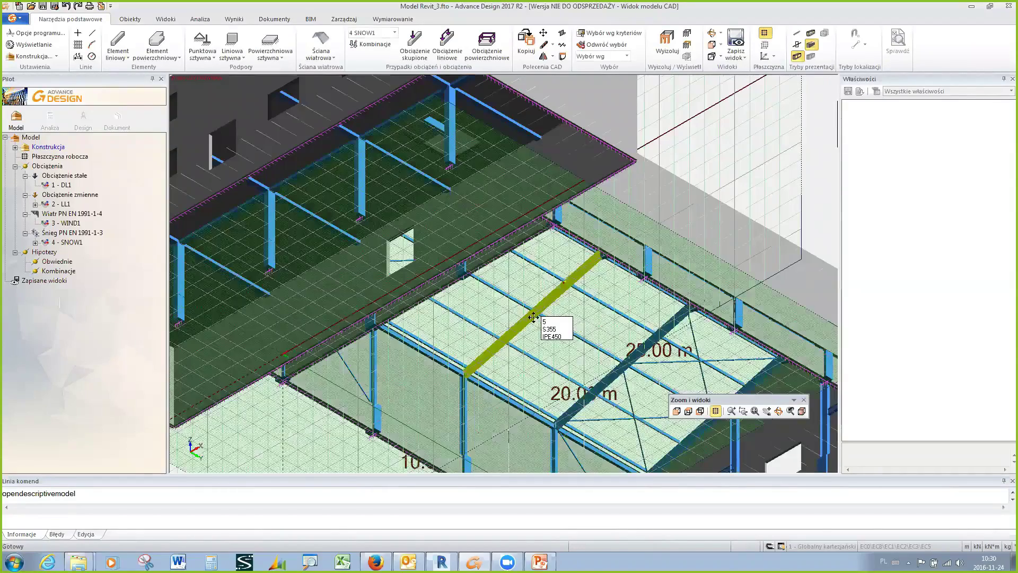
Expand Konstrukcja to list levels Fundament through Poziom 4 and display the model as wireframe.
scroll(545, 325, down, 2)
scroll(588, 280, down, 2)
mouse_move(641, 285)
shift+middle_down()
mouse_move(461, 326)
mouse_move(586, 353)
mouse_move(653, 329)
mouse_move(584, 328)
shift+middle_up()
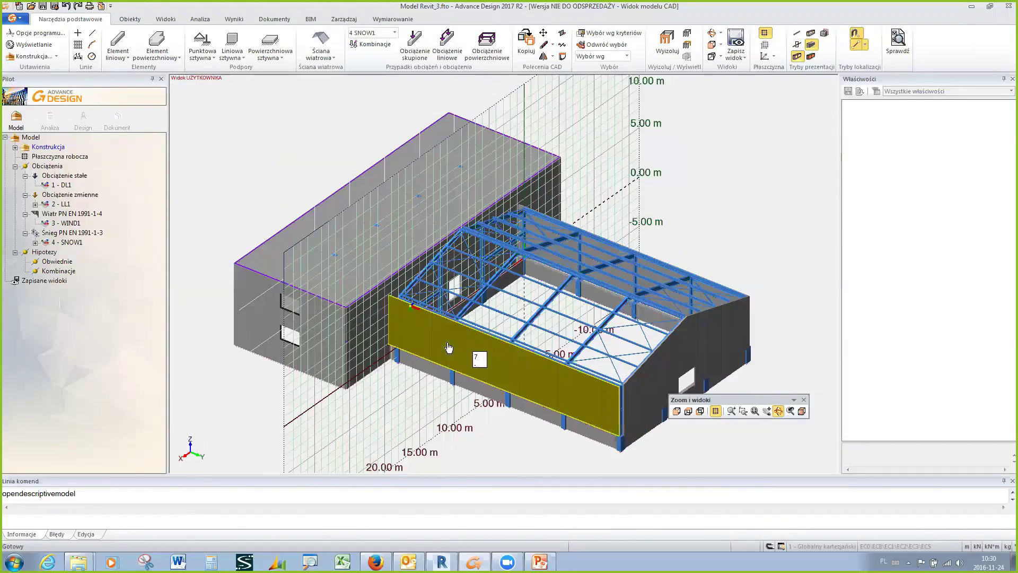
click(25, 159)
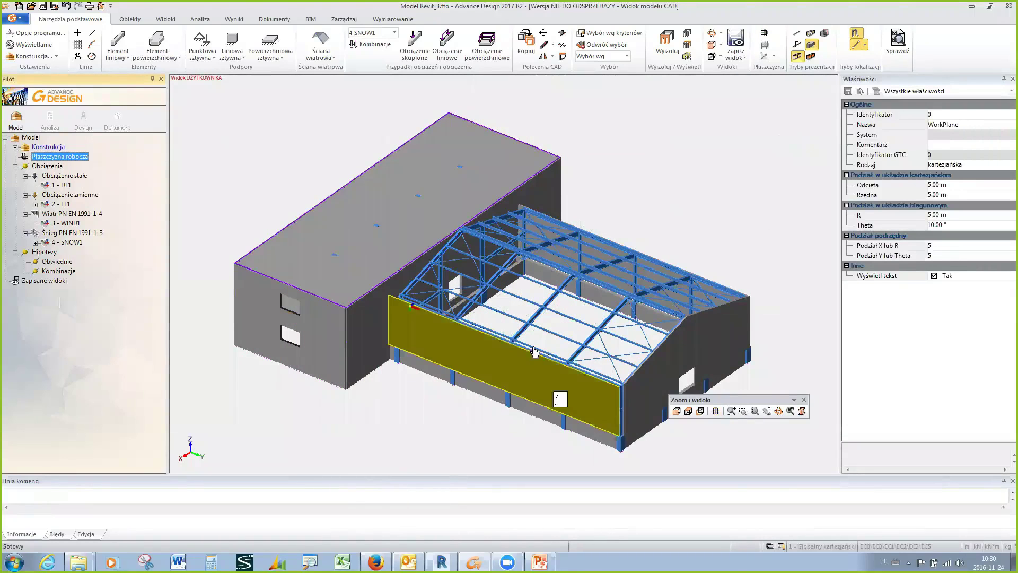
middle_drag(608, 416, 605, 370)
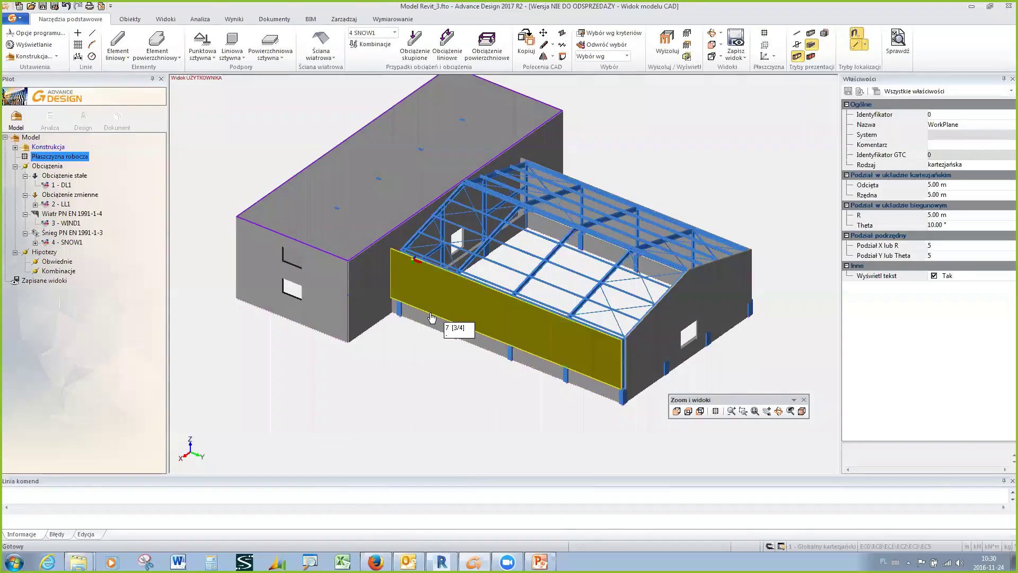
click(15, 147)
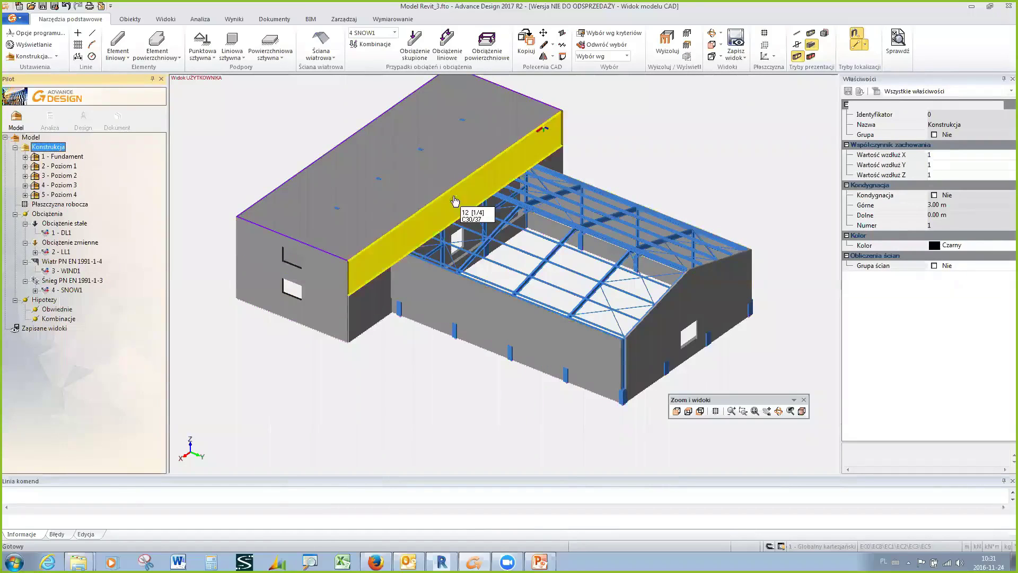
click(797, 34)
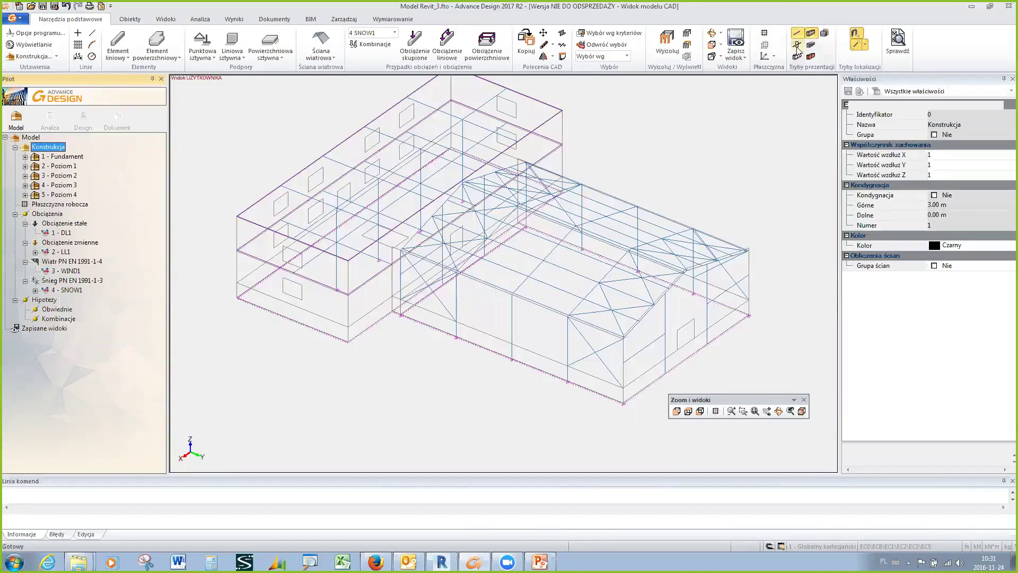
Toggle presentation modes between solid bars, shaded walls and a thin-line steel frame.
click(795, 57)
click(811, 58)
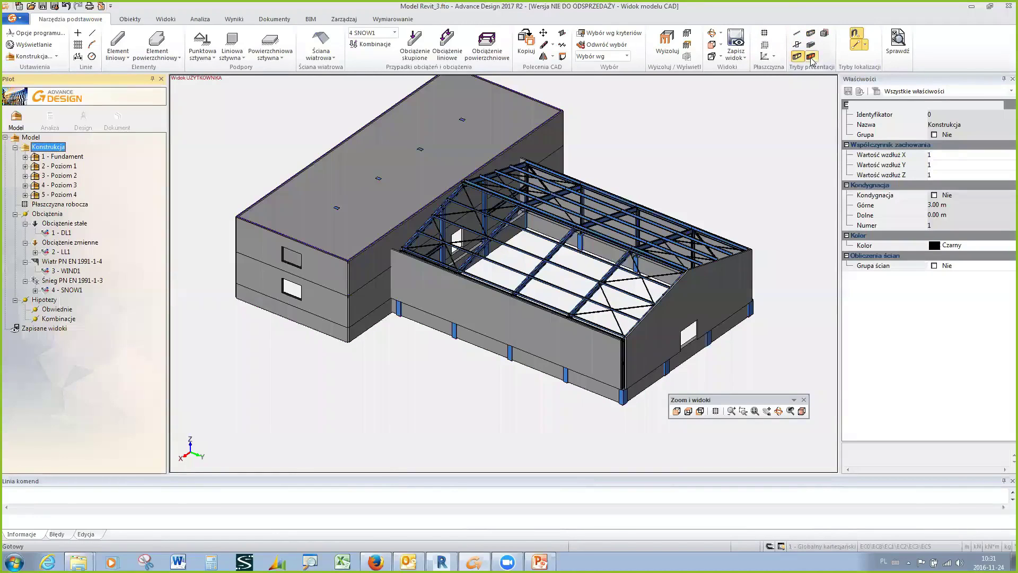
click(811, 44)
middle_drag(465, 341, 455, 364)
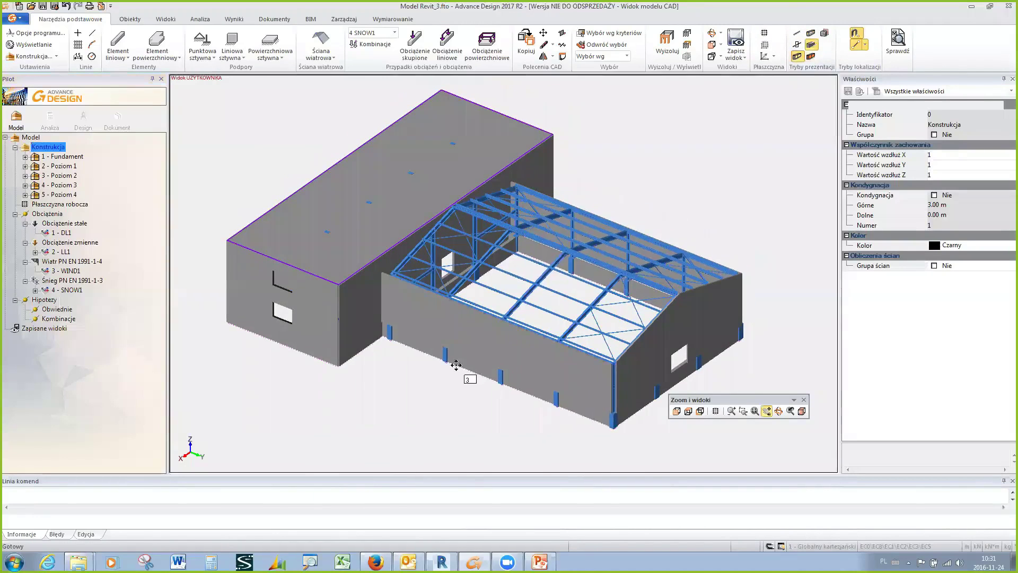
click(797, 45)
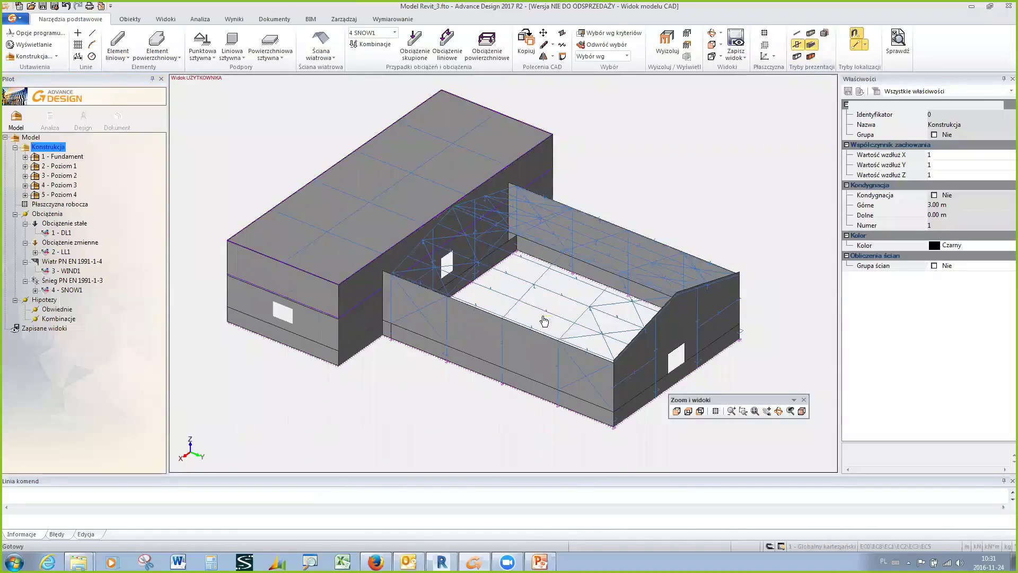
Zoom and orbit to a front elevation, inspecting the roof slab up close.
scroll(596, 261, up, 2)
scroll(605, 255, up, 2)
mouse_move(605, 255)
shift+middle_down()
mouse_move(423, 281)
mouse_move(654, 325)
shift+middle_up()
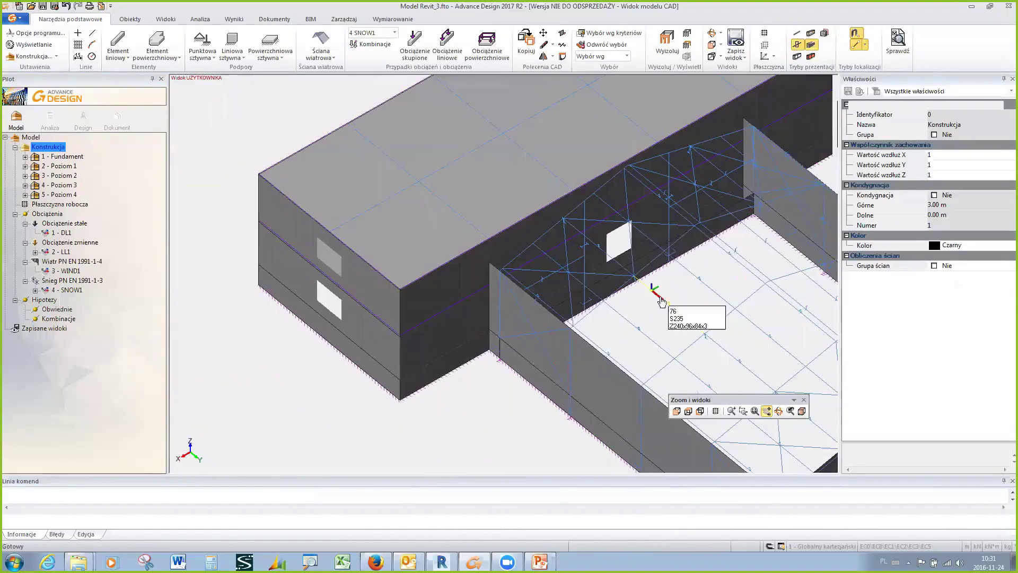
mouse_move(586, 298)
shift+middle_down()
mouse_move(632, 359)
mouse_move(577, 296)
mouse_move(706, 313)
mouse_move(631, 198)
shift+middle_up()
scroll(582, 180, up, 2)
scroll(573, 180, up, 1)
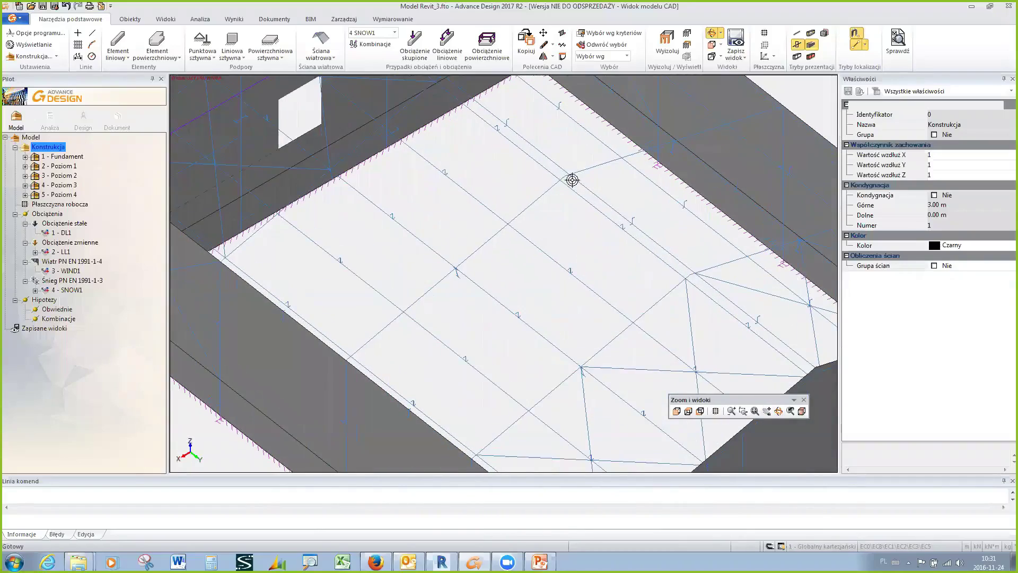
scroll(576, 177, up, 2)
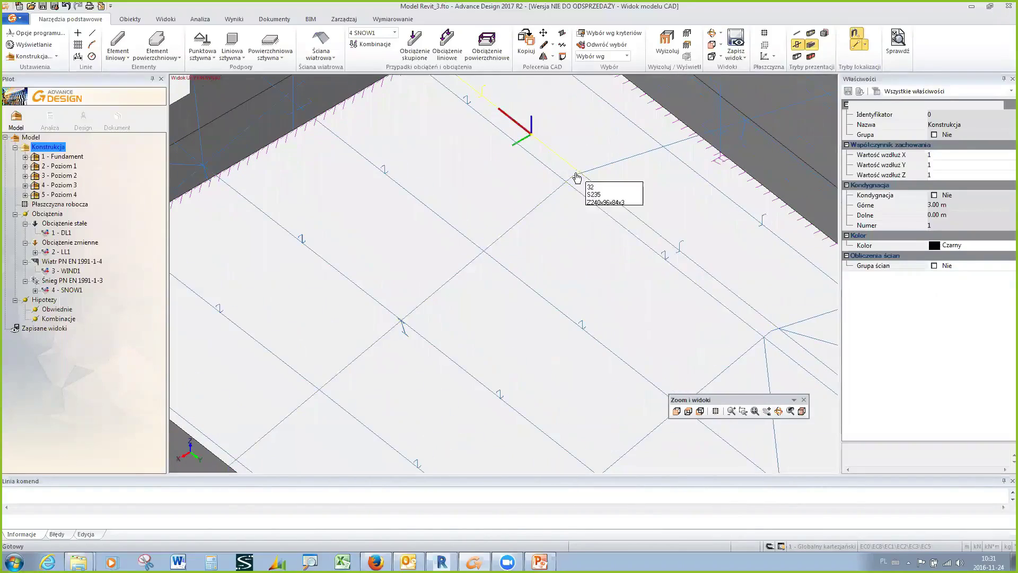
middle_drag(545, 257, 579, 257)
scroll(579, 258, down, 3)
scroll(595, 259, up, 1)
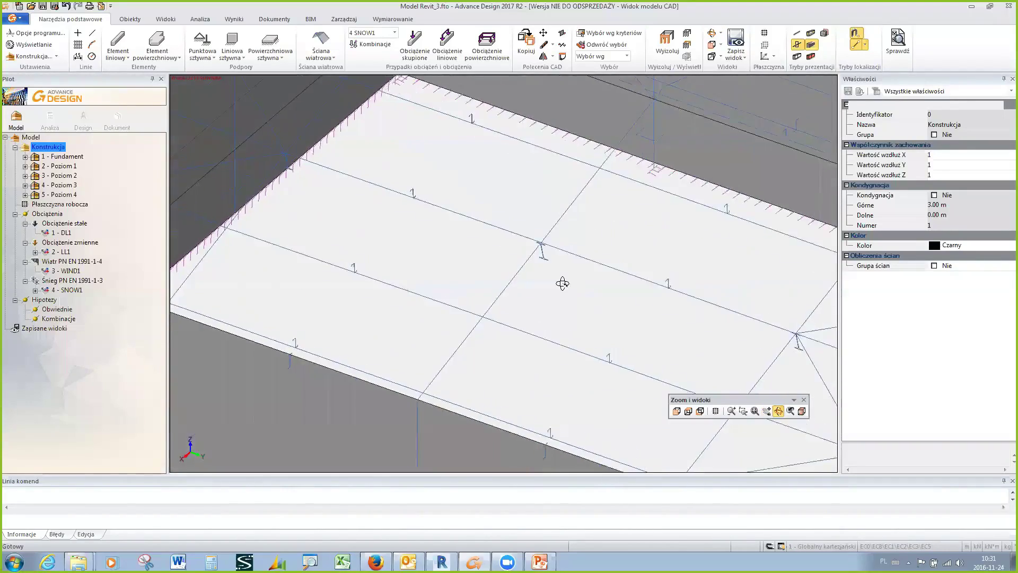
scroll(580, 279, down, 1)
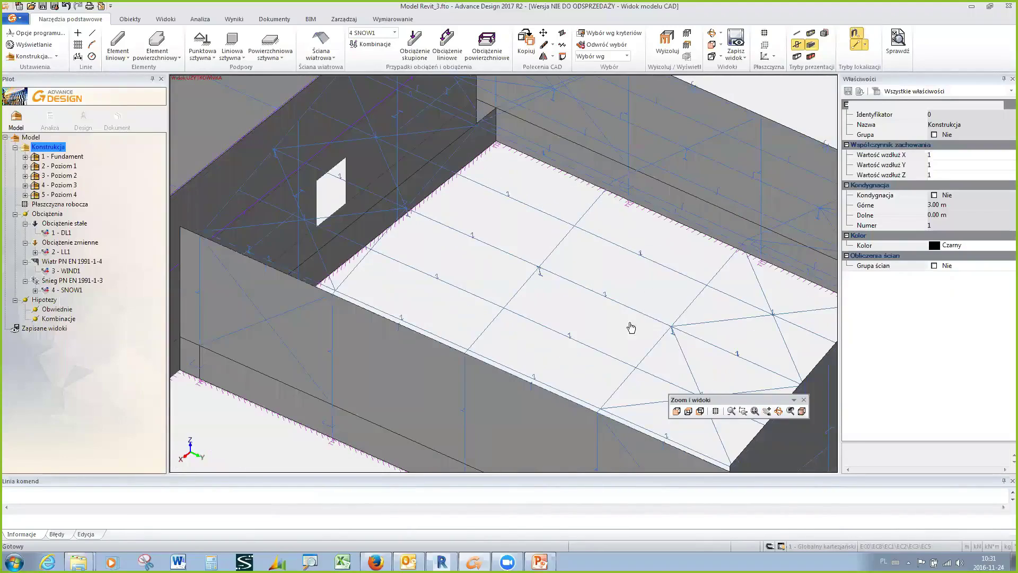
scroll(631, 327, down, 2)
scroll(580, 340, up, 2)
scroll(557, 329, down, 2)
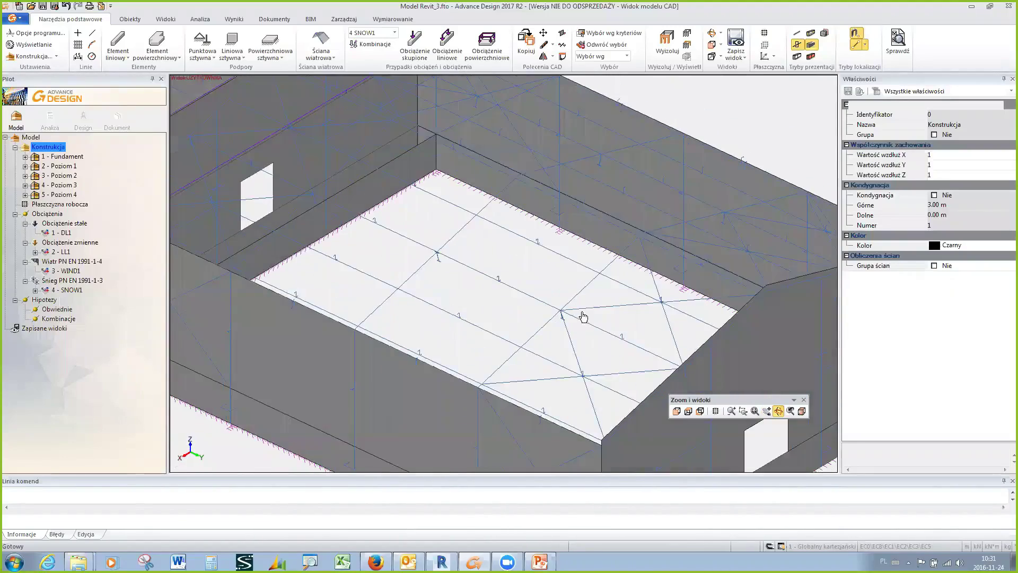
scroll(583, 317, down, 1)
Face the gable wall and render members as shaded solids, viewing along the hall.
mouse_move(551, 341)
shift+middle_down()
mouse_move(470, 333)
mouse_move(578, 334)
shift+middle_up()
scroll(573, 382, up, 1)
scroll(573, 381, up, 2)
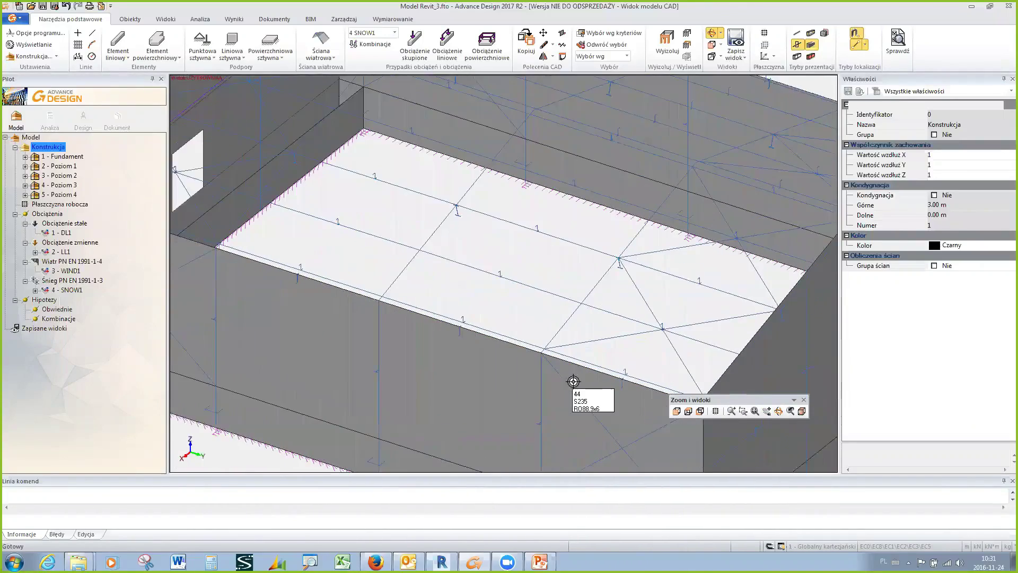
scroll(562, 371, up, 1)
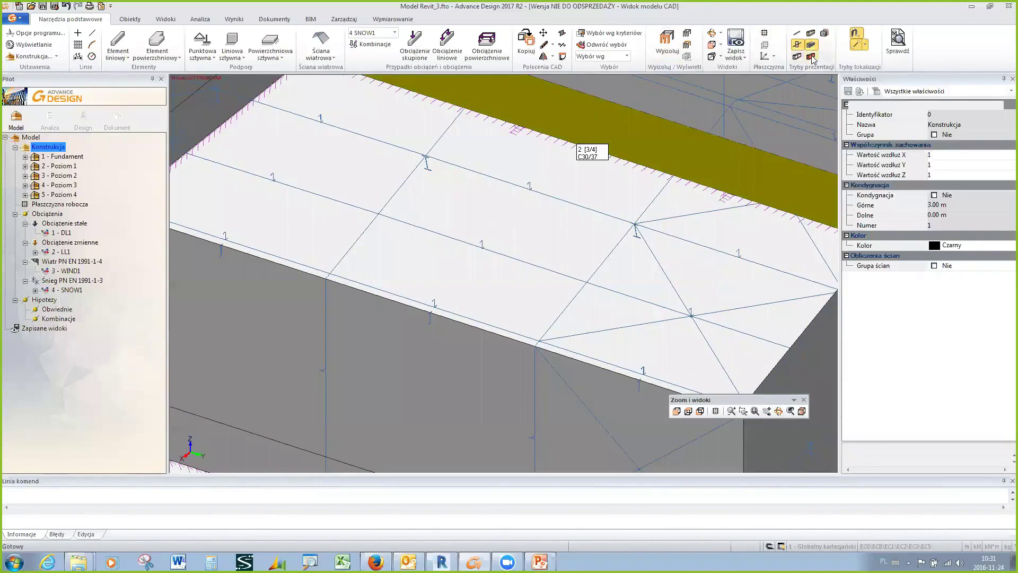
click(812, 56)
mouse_move(583, 148)
shift+middle_down()
mouse_move(586, 263)
mouse_move(609, 150)
shift+middle_up()
mouse_move(586, 187)
shift+middle_down()
mouse_move(482, 186)
mouse_move(475, 197)
shift+middle_up()
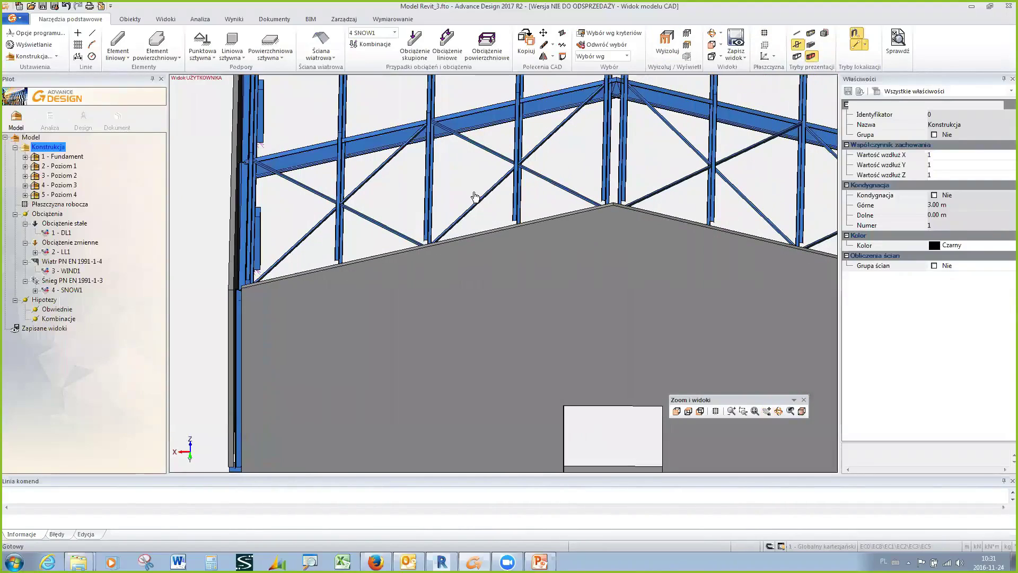
Switch the presentation mode and orbit to a corner view of the shaded walls and roof.
shift+middle_drag(212, 241, 284, 239)
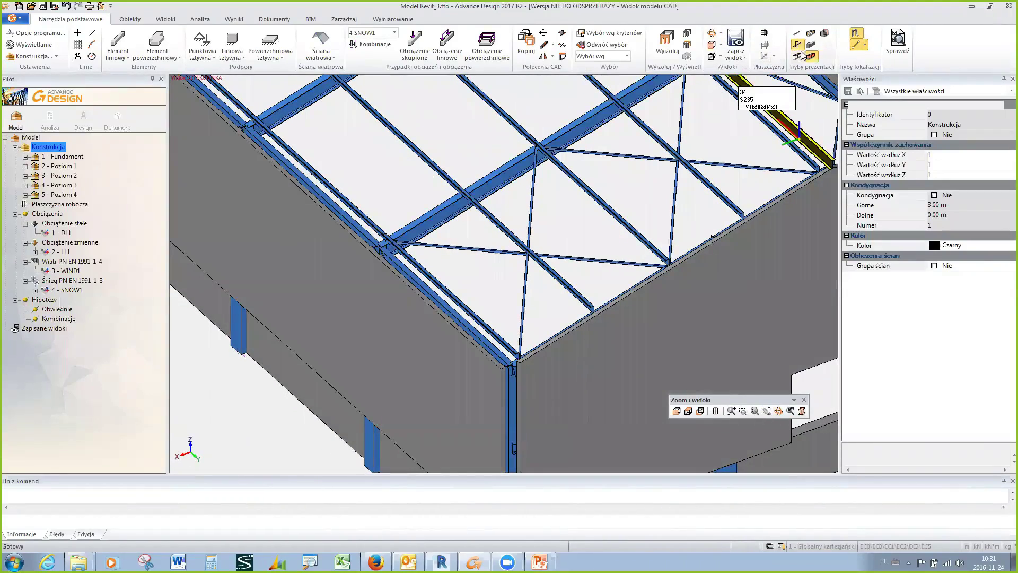
click(800, 55)
mouse_move(526, 215)
shift+middle_down()
mouse_move(561, 238)
mouse_move(556, 249)
mouse_move(562, 229)
mouse_move(518, 234)
mouse_move(562, 237)
shift+middle_up()
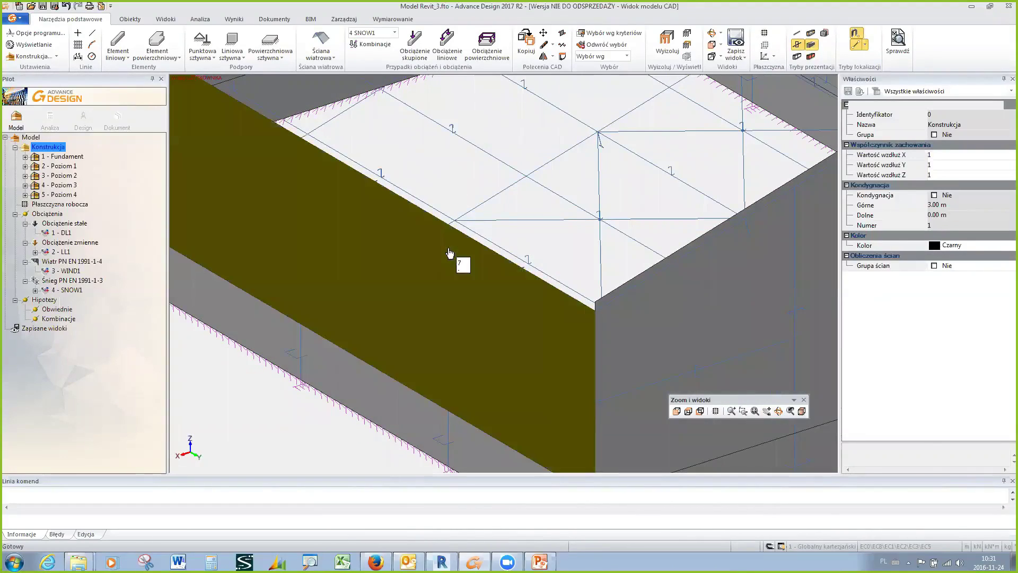
mouse_move(586, 212)
shift+middle_down()
mouse_move(499, 219)
mouse_move(568, 225)
shift+middle_up()
scroll(498, 218, down, 3)
scroll(646, 236, down, 3)
Recentre the whole building, then show the Obciążenie stałe (permanent load) family's properties.
mouse_move(521, 312)
shift+middle_down()
mouse_move(637, 280)
mouse_move(598, 263)
mouse_move(499, 289)
mouse_move(521, 300)
mouse_move(532, 266)
mouse_move(539, 288)
shift+middle_up()
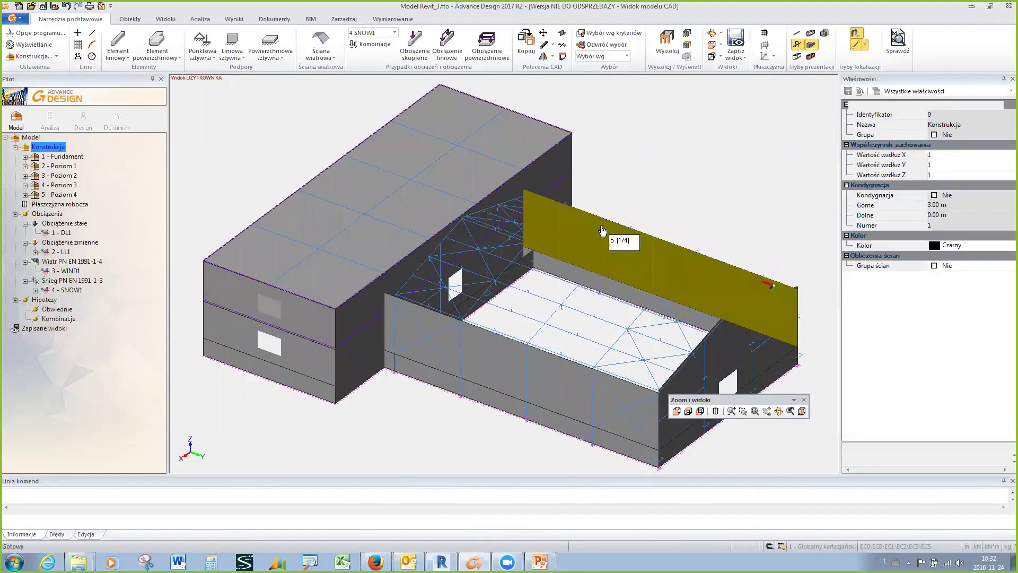
mouse_move(448, 383)
middle_down()
mouse_move(423, 370)
mouse_move(419, 386)
middle_up()
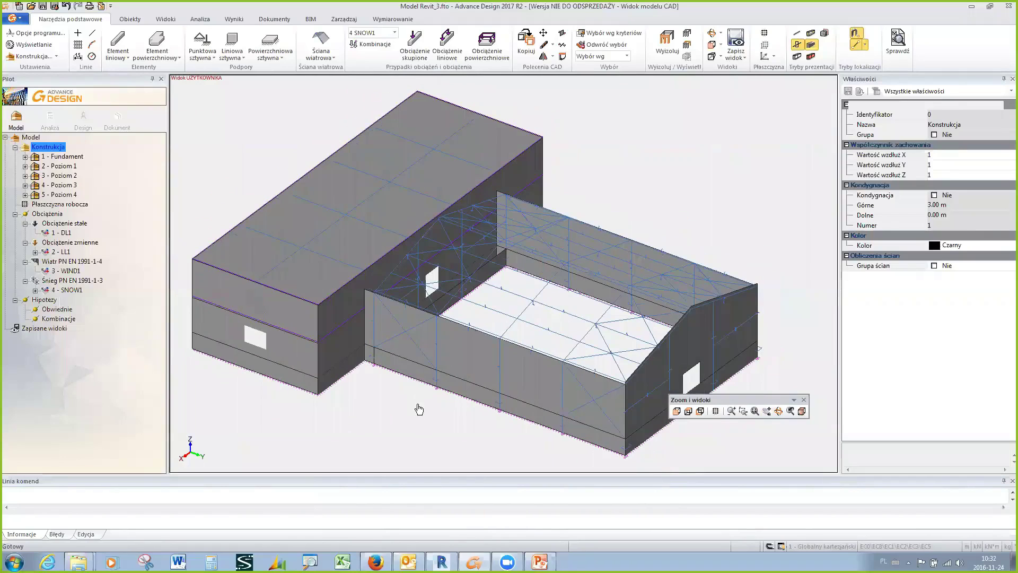
mouse_move(401, 443)
middle_down()
mouse_move(386, 432)
mouse_move(395, 425)
middle_up()
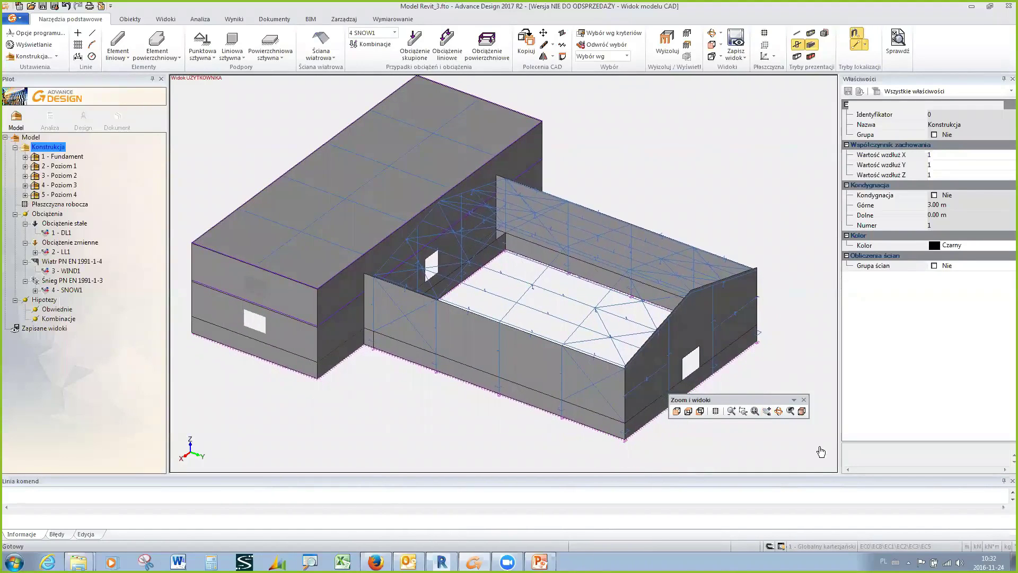
drag(755, 404, 765, 442)
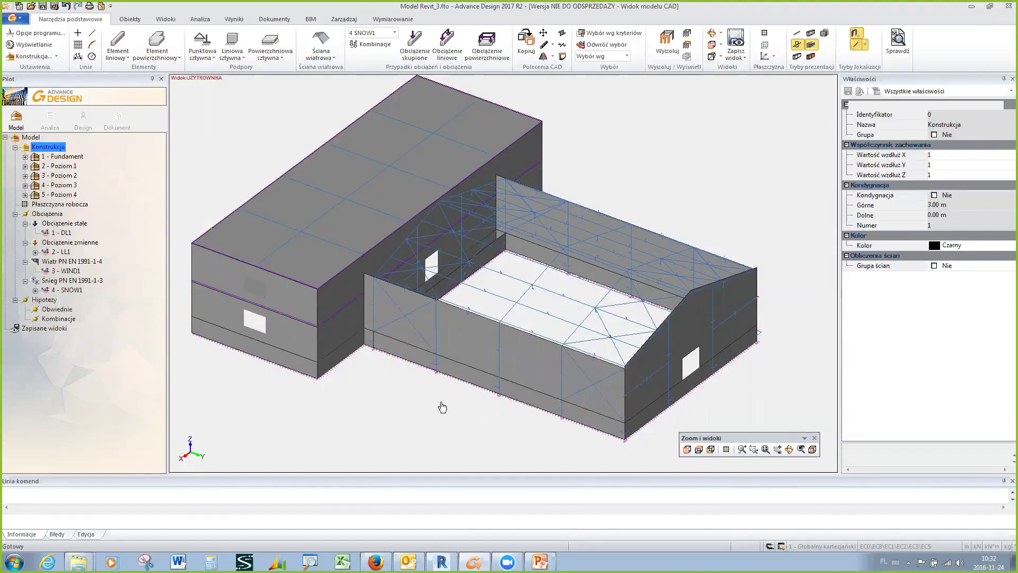
middle_drag(423, 409, 416, 408)
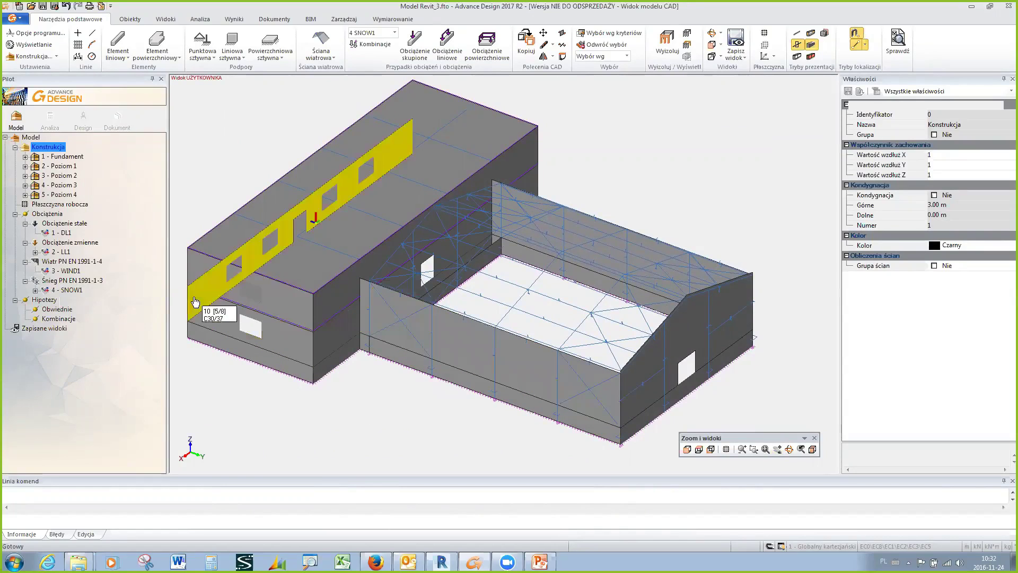
click(68, 224)
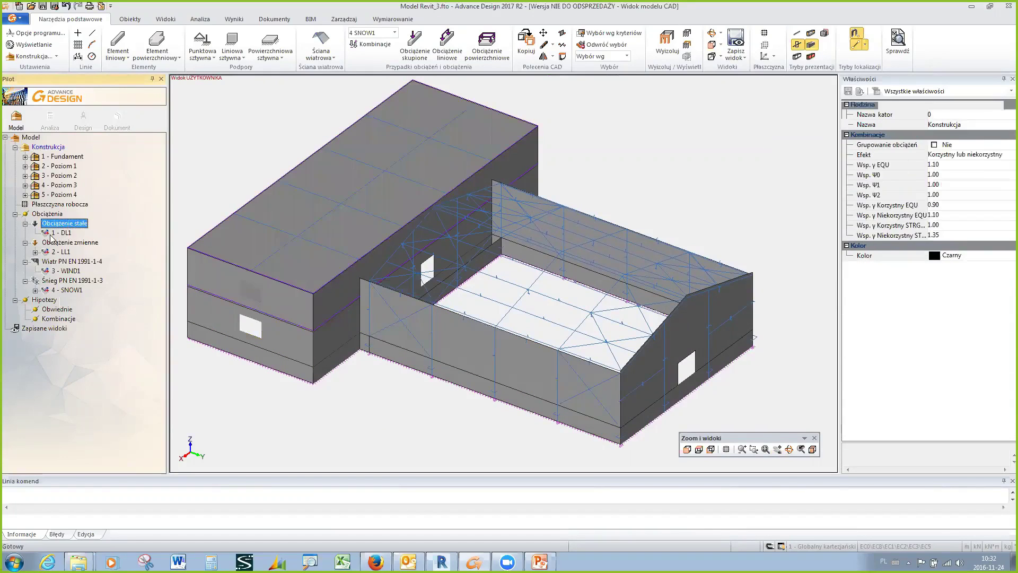
Select load case 1 - DL1 and set its gravity field Z component to -1.
click(50, 235)
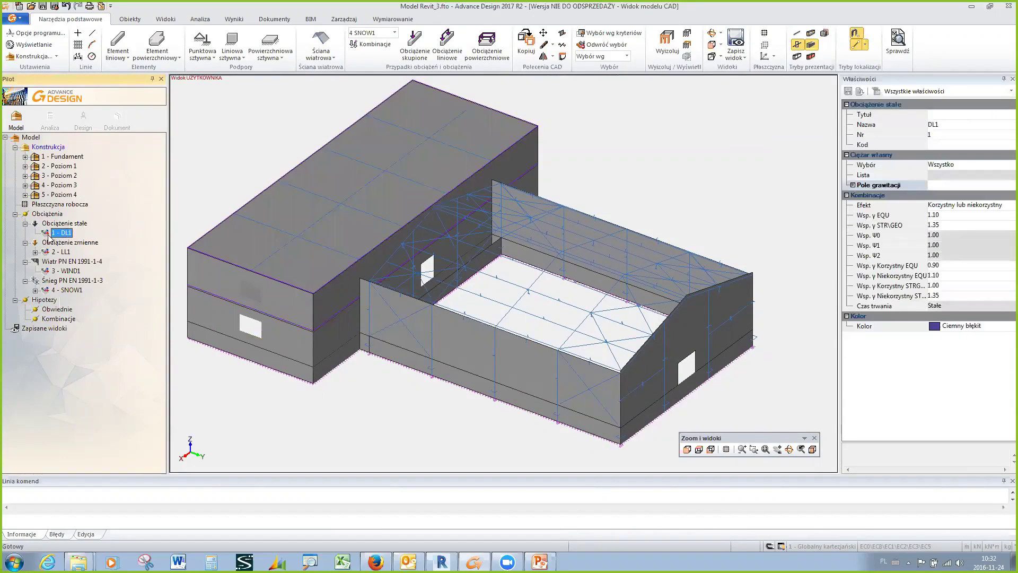
click(853, 185)
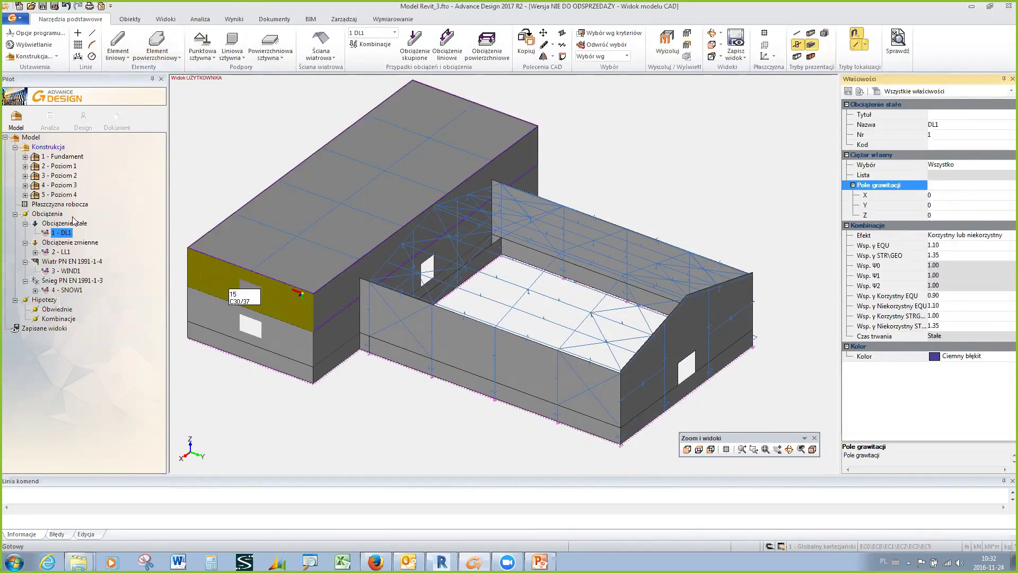
click(945, 216)
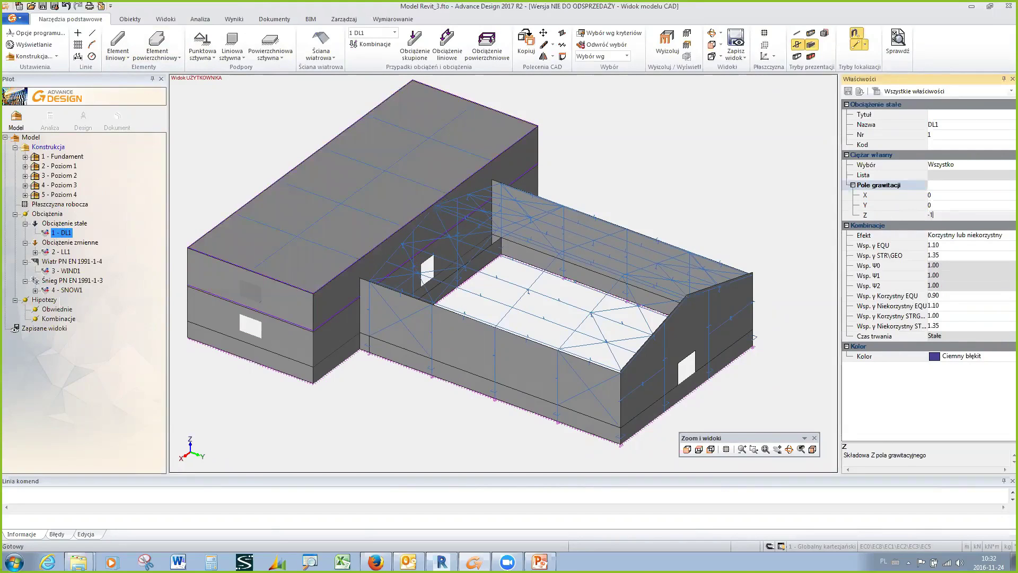
key(Return)
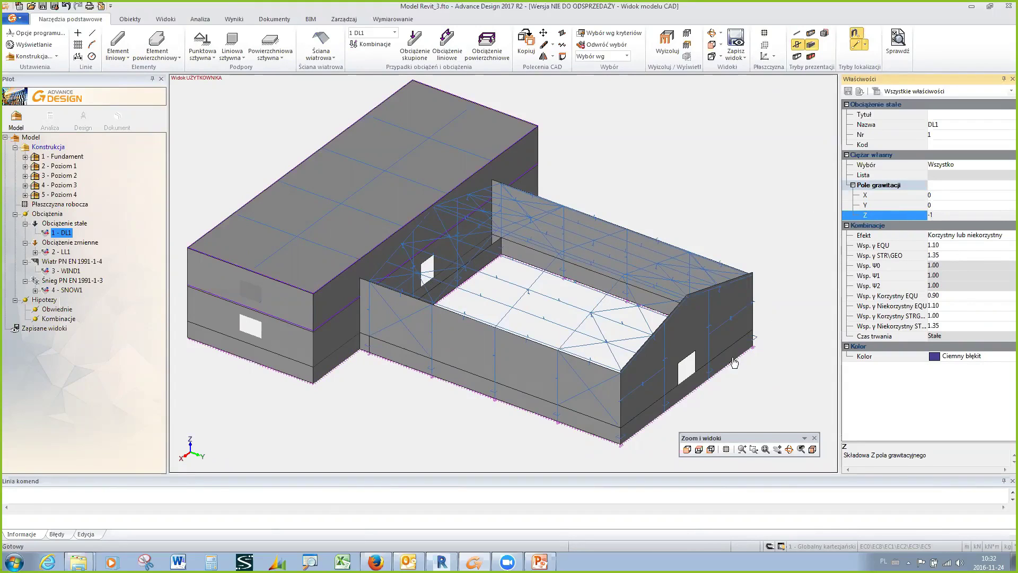
middle_drag(366, 416, 391, 405)
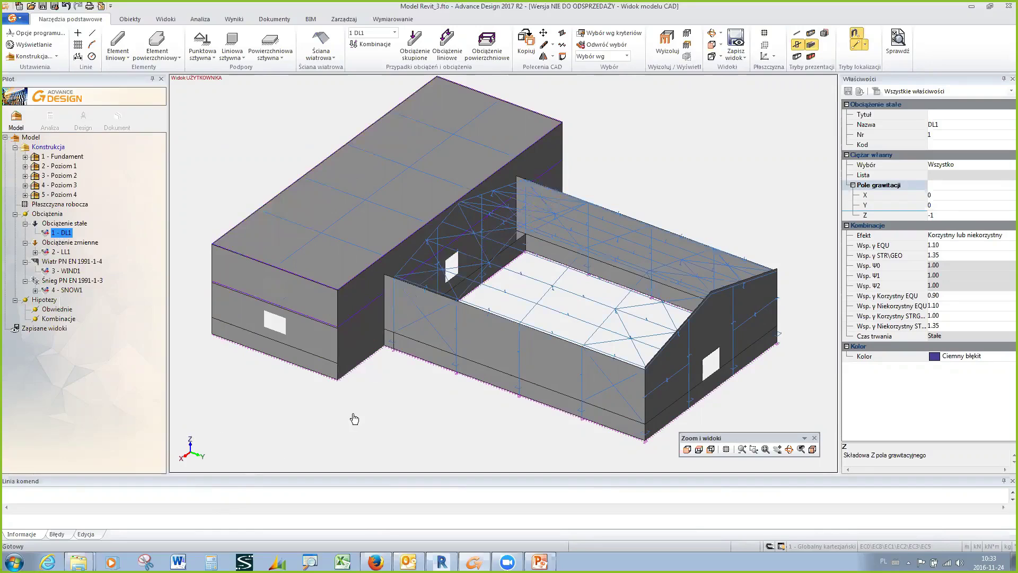
middle_drag(387, 398, 363, 382)
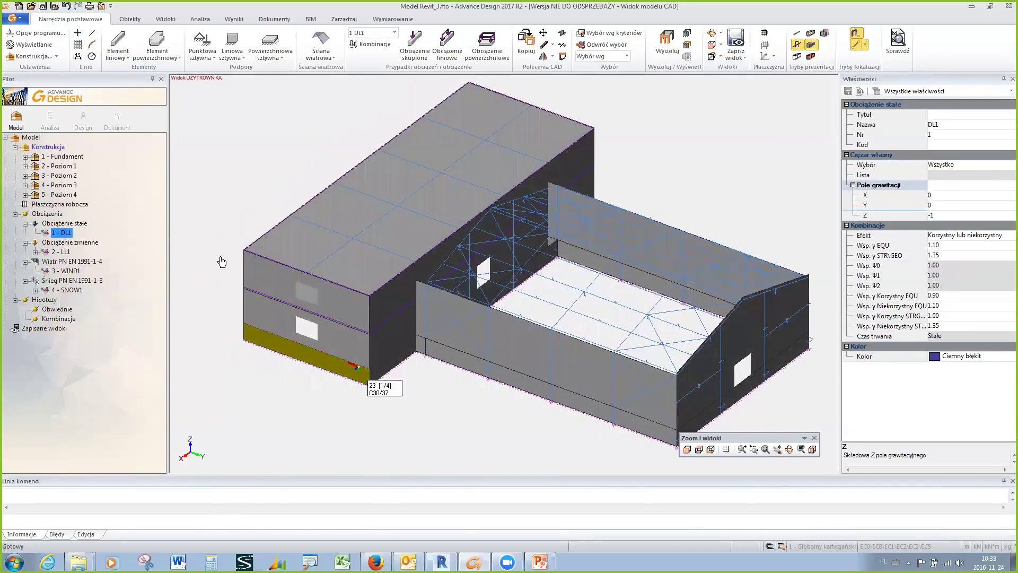
Auto-scale the drawn loads, switch to wireframe presentation and zoom in on the model.
right_click(250, 185)
click(279, 362)
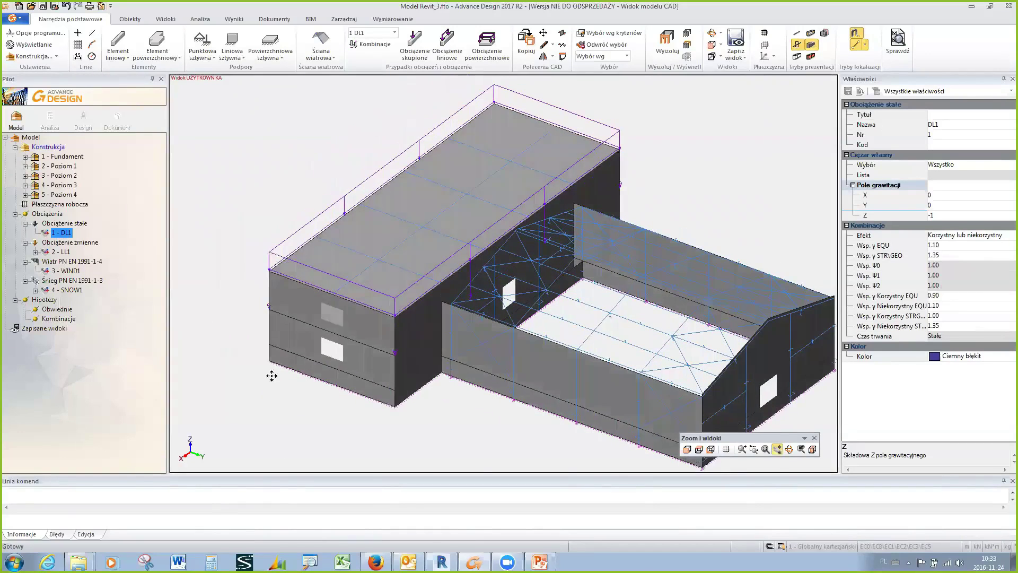
click(797, 35)
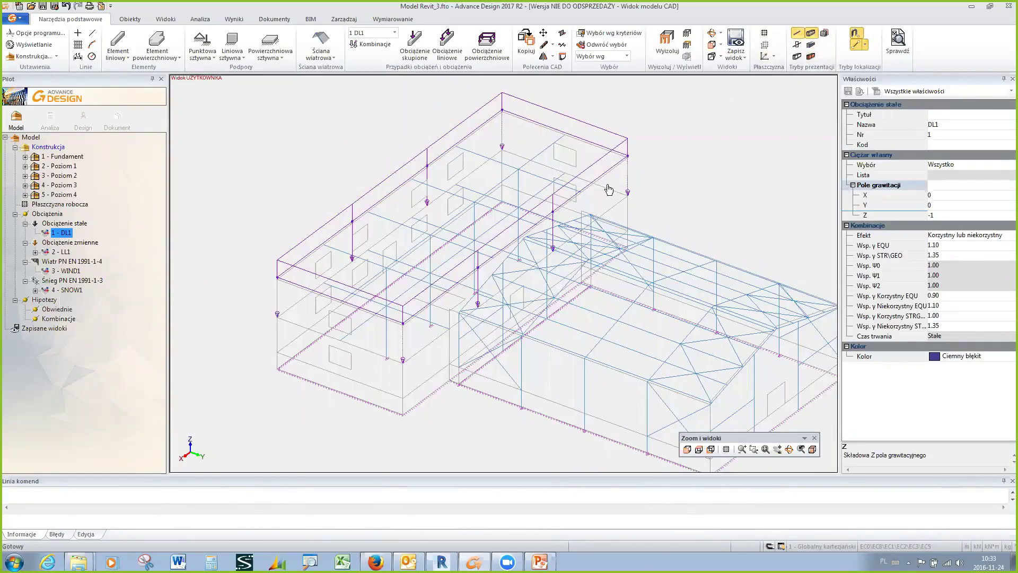
shift+middle_drag(344, 362, 290, 352)
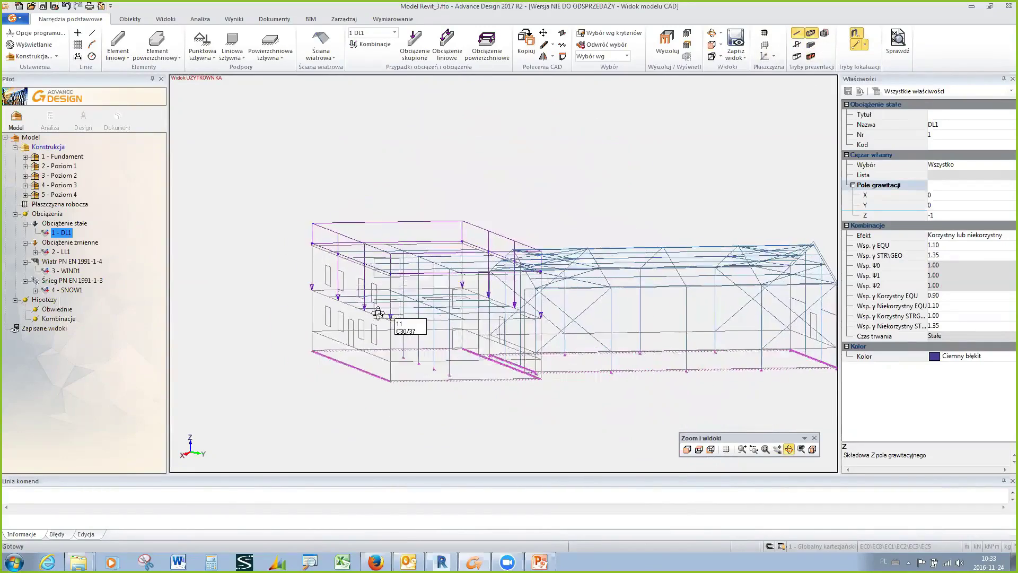
scroll(229, 287, up, 2)
scroll(312, 300, up, 2)
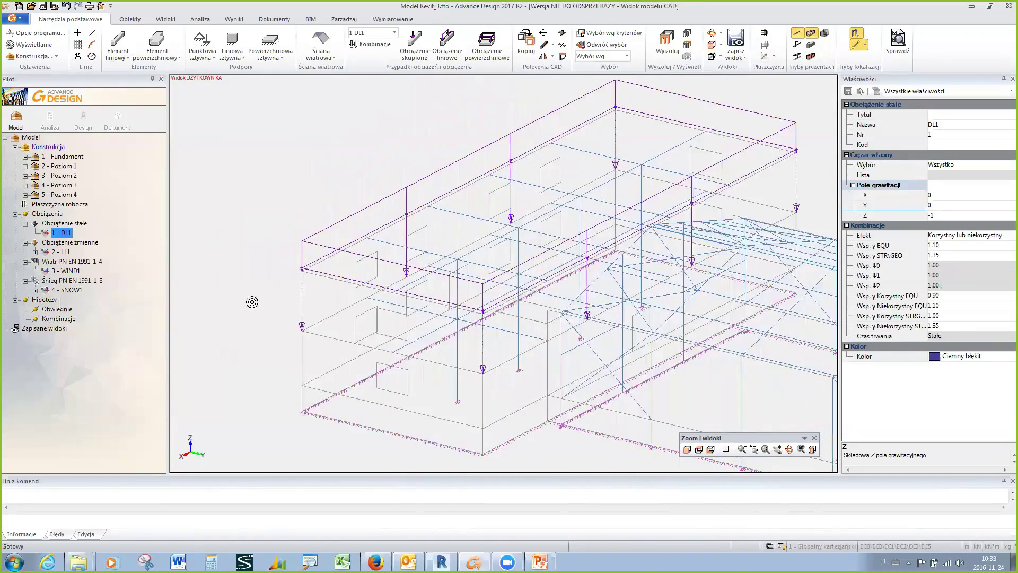
scroll(318, 265, up, 1)
Inspect a snow surface load, hide DL1 and show the Obciążenie zmienne live load family.
click(324, 237)
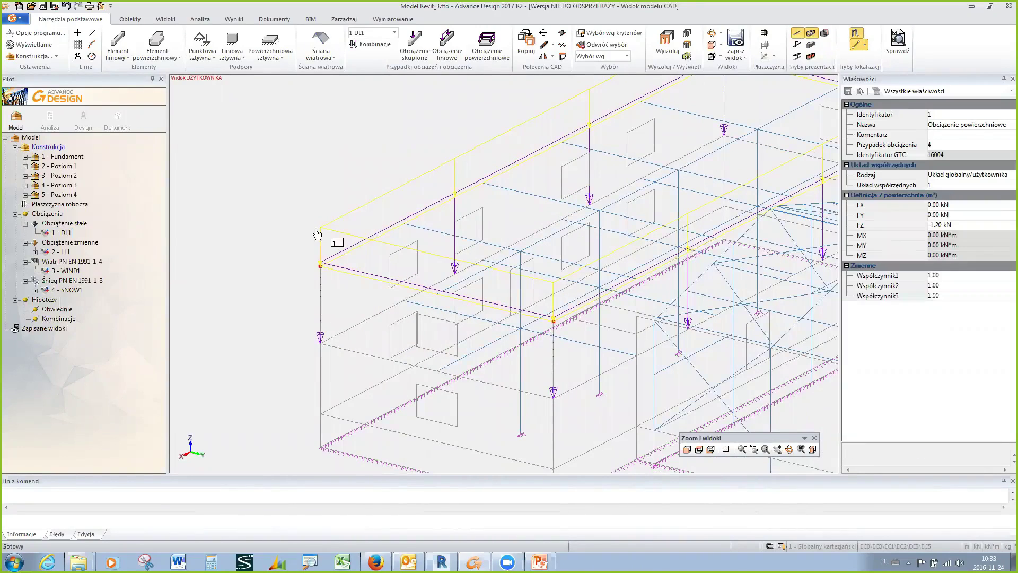
mouse_move(461, 266)
shift+middle_down()
mouse_move(348, 303)
mouse_move(347, 292)
mouse_move(333, 317)
shift+middle_up()
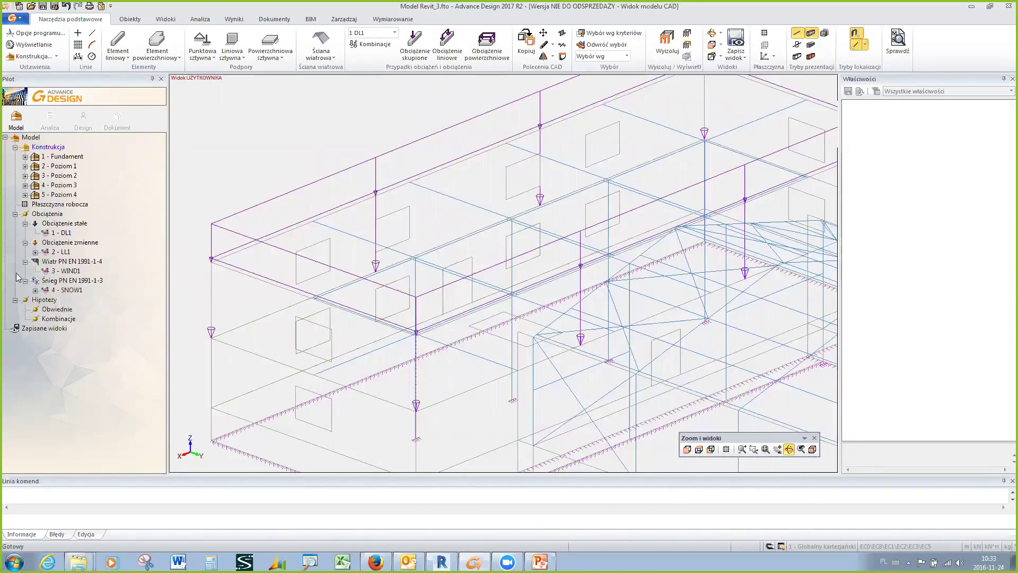
click(35, 223)
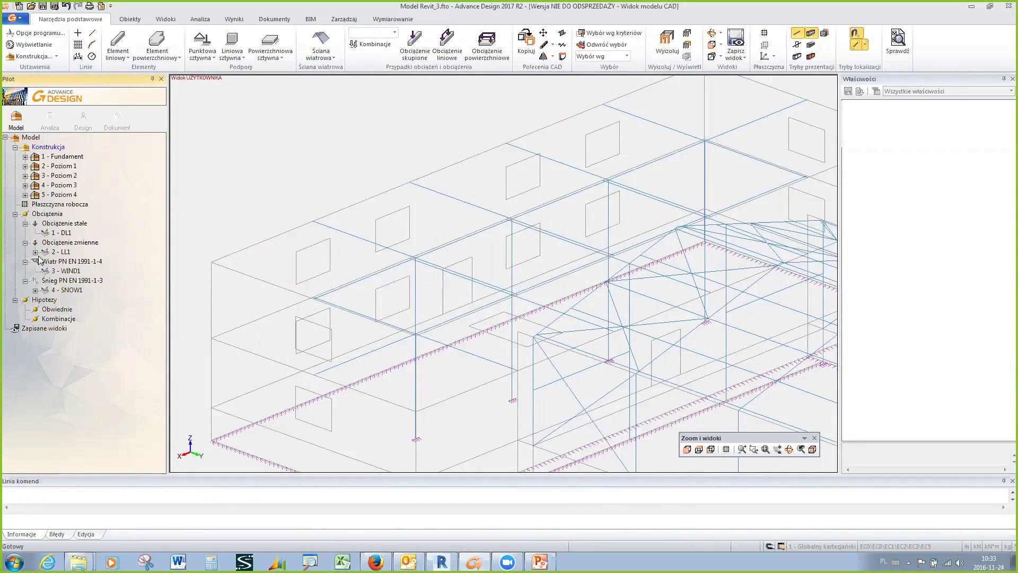
click(35, 243)
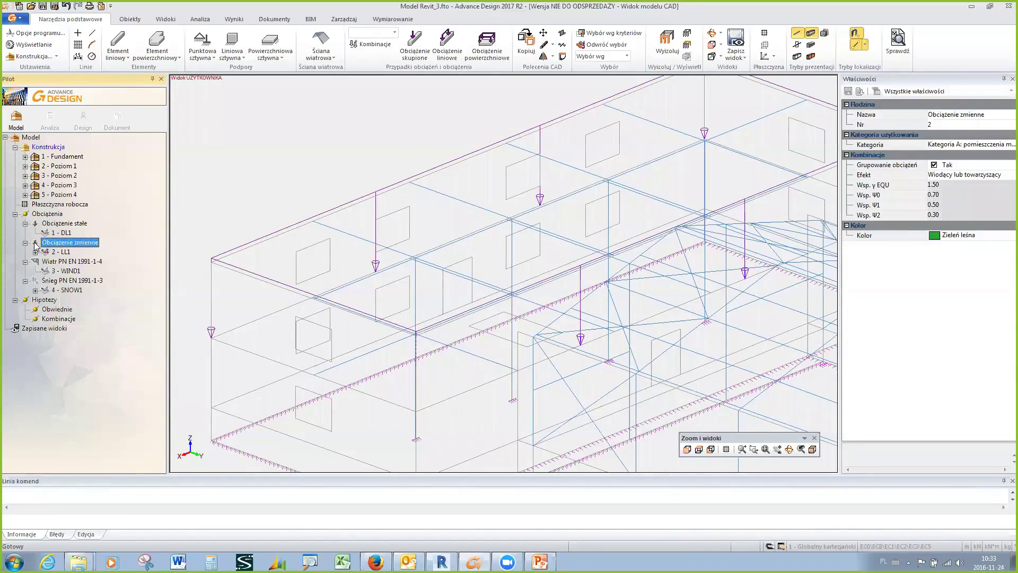
Enable Stała skala obciążenia (constant load scale) in the display settings and confirm.
right_click(208, 186)
click(257, 347)
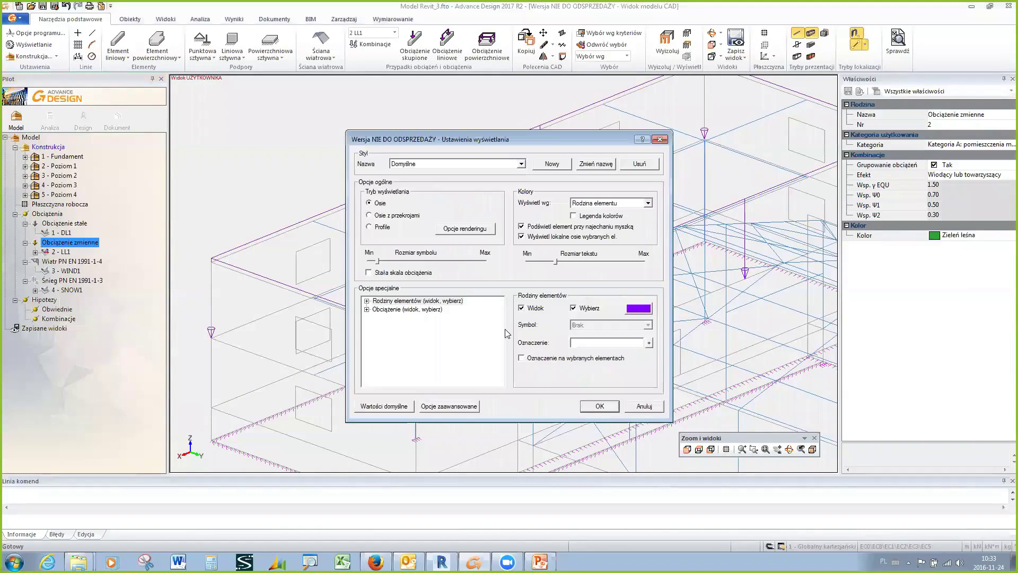
click(636, 406)
right_click(223, 161)
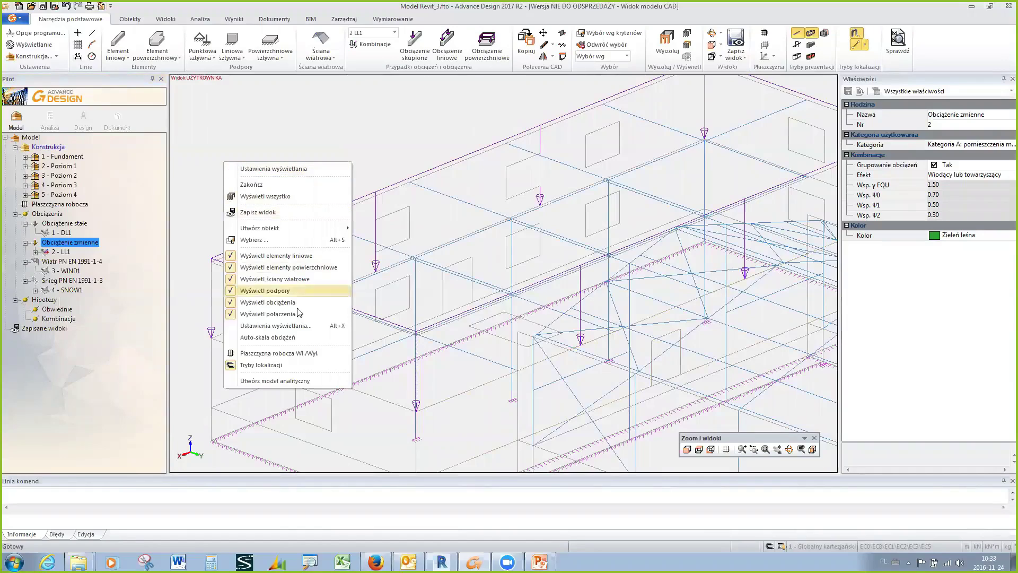
click(272, 340)
mouse_move(318, 334)
shift+middle_down()
mouse_move(370, 297)
mouse_move(334, 313)
mouse_move(341, 325)
shift+middle_up()
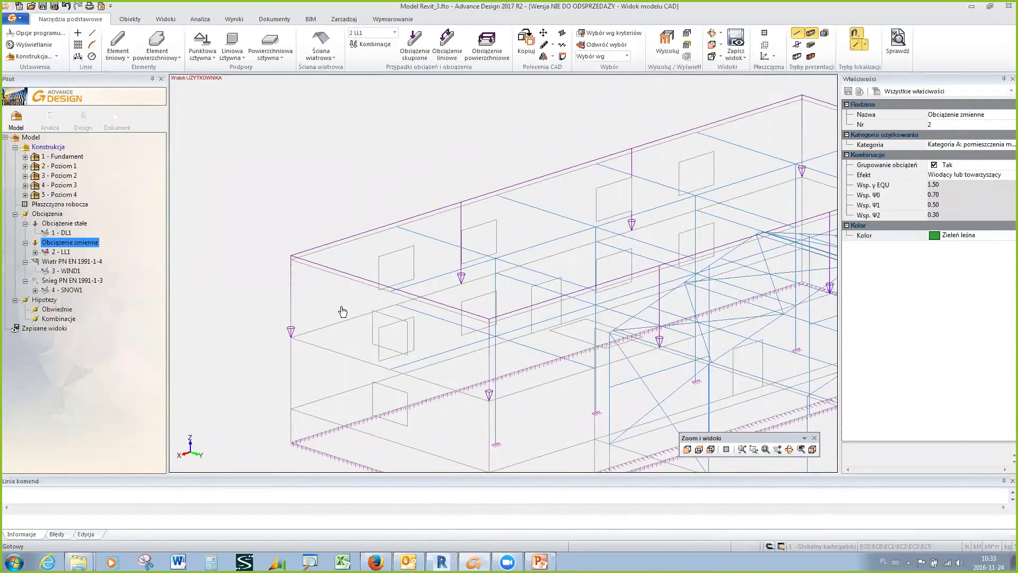
double_click(342, 311)
click(380, 274)
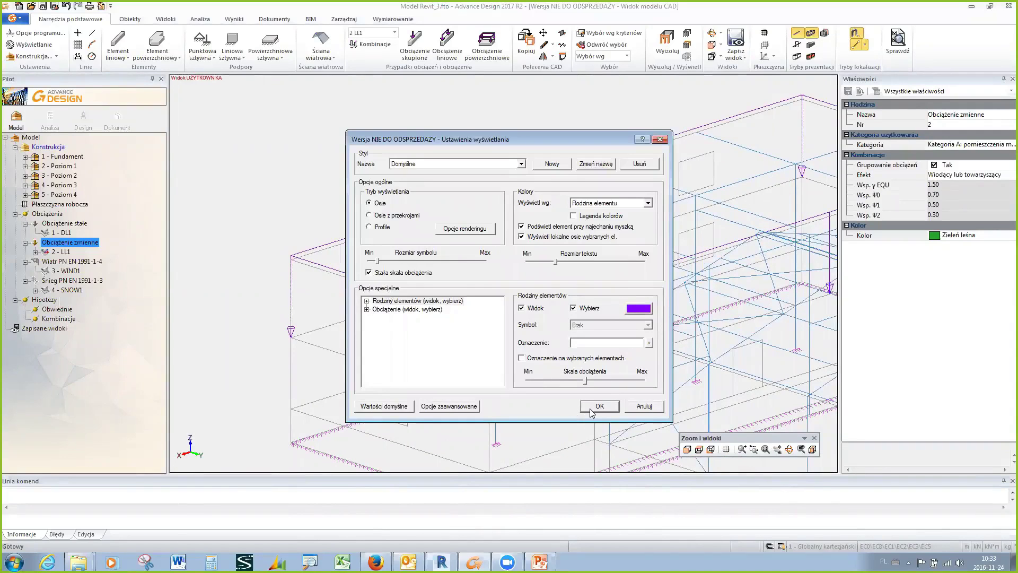
click(592, 408)
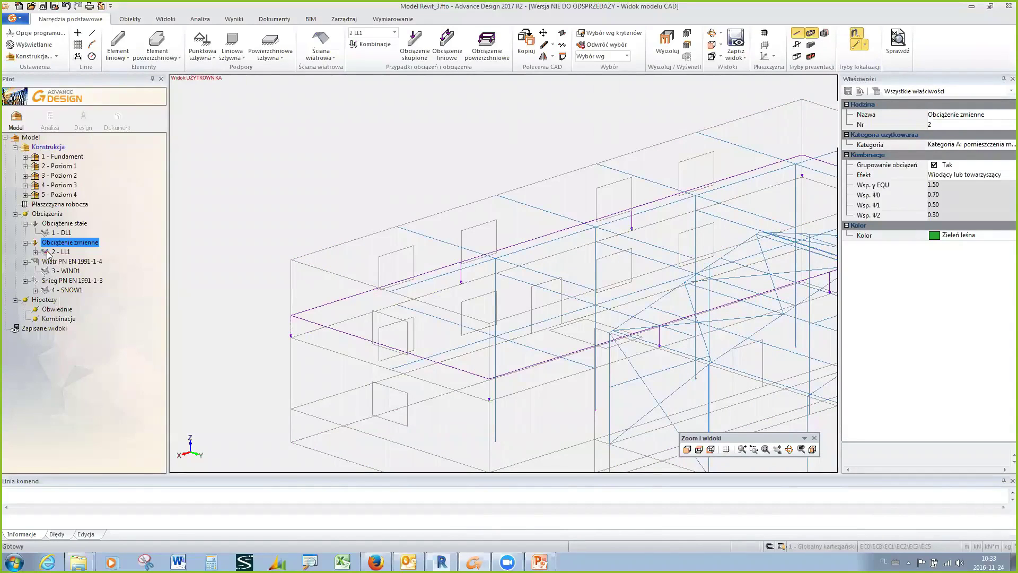
Show the snow load family and inspect the LL1 surface load of -2.50 kN.
click(43, 281)
mouse_move(296, 316)
shift+middle_down()
mouse_move(307, 313)
mouse_move(279, 293)
mouse_move(272, 268)
shift+middle_up()
click(273, 268)
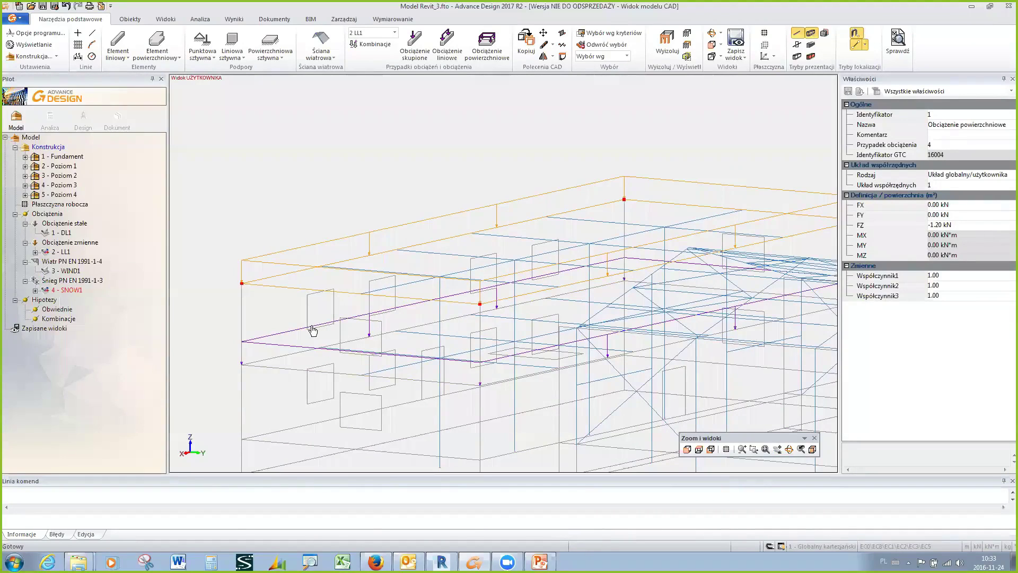
click(276, 339)
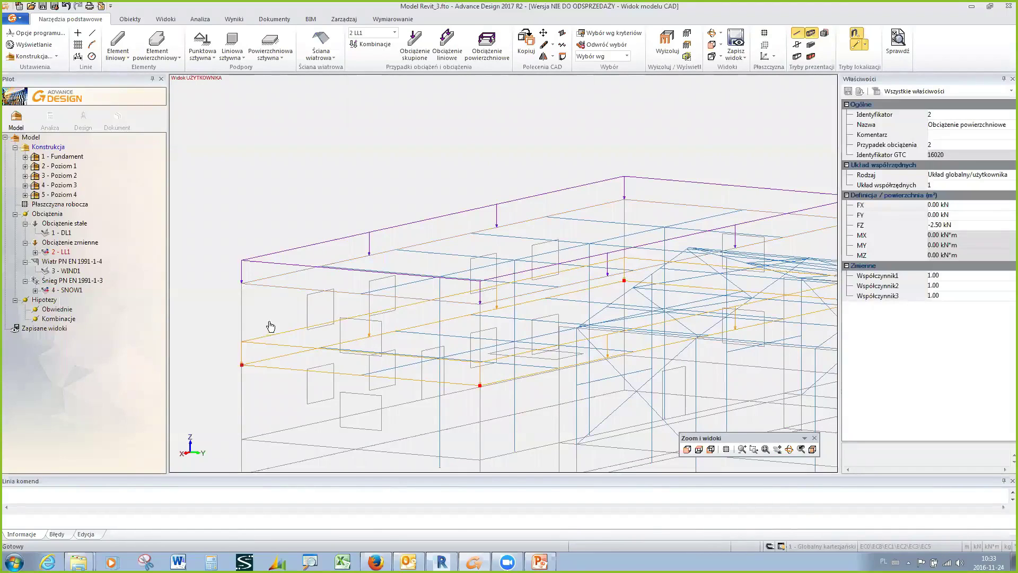
mouse_move(375, 344)
middle_down()
mouse_move(443, 296)
mouse_move(641, 336)
mouse_move(641, 352)
mouse_move(573, 307)
mouse_move(586, 326)
middle_up()
scroll(640, 352, down, 3)
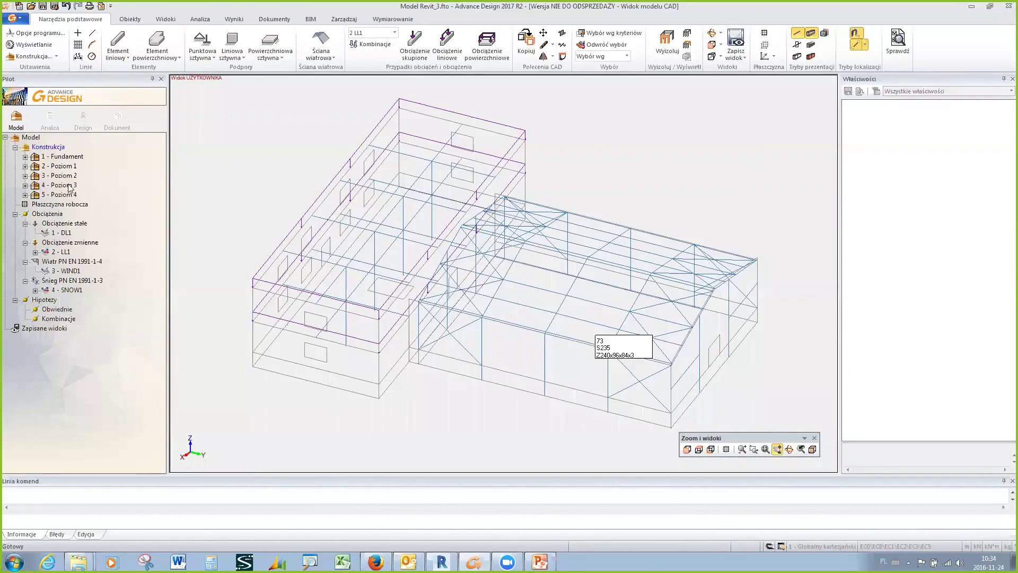
Select the Obciążenie stałe load family, then select the hall's long wall shell.
click(39, 224)
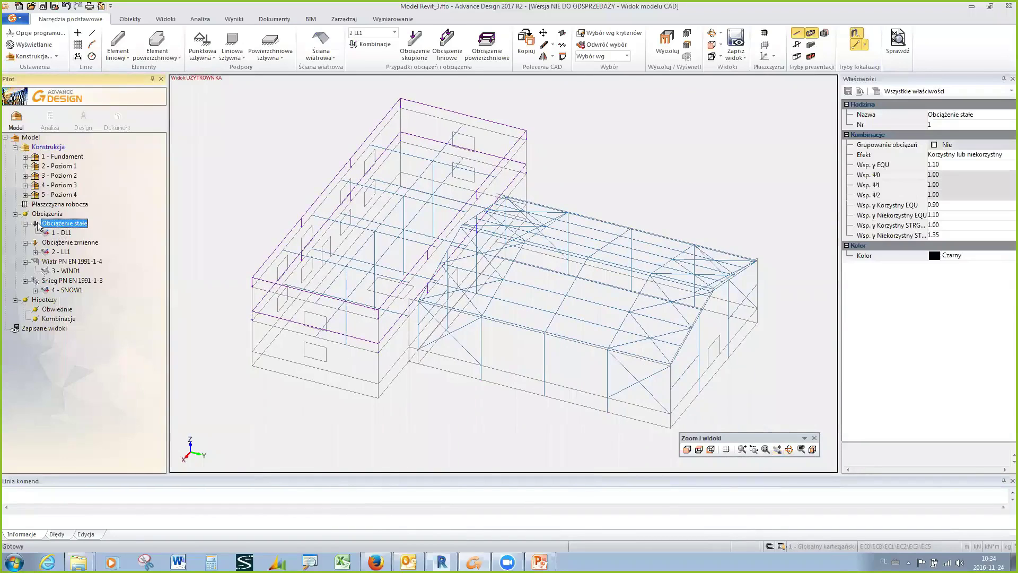
mouse_move(493, 343)
middle_down()
mouse_move(513, 347)
mouse_move(507, 316)
mouse_move(545, 371)
mouse_move(454, 361)
middle_up()
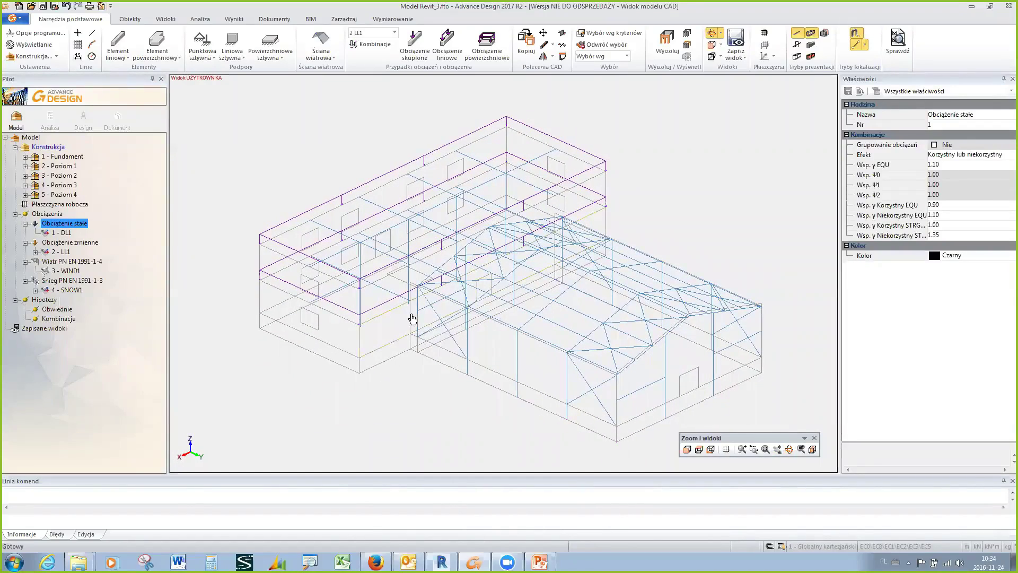
click(409, 320)
Inspect wall shell 7 with only the general property category expanded.
click(410, 321)
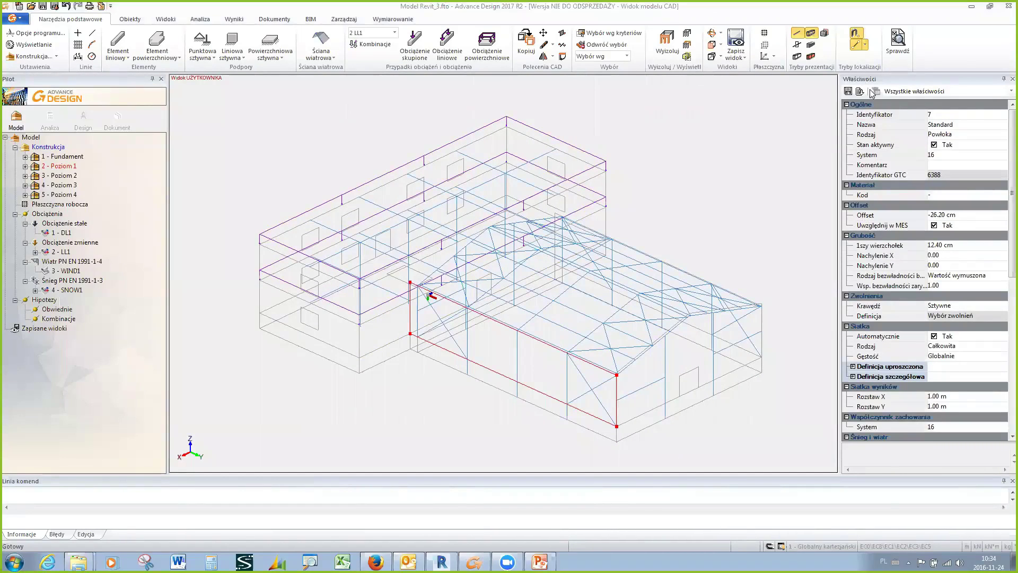
right_click(890, 110)
click(920, 147)
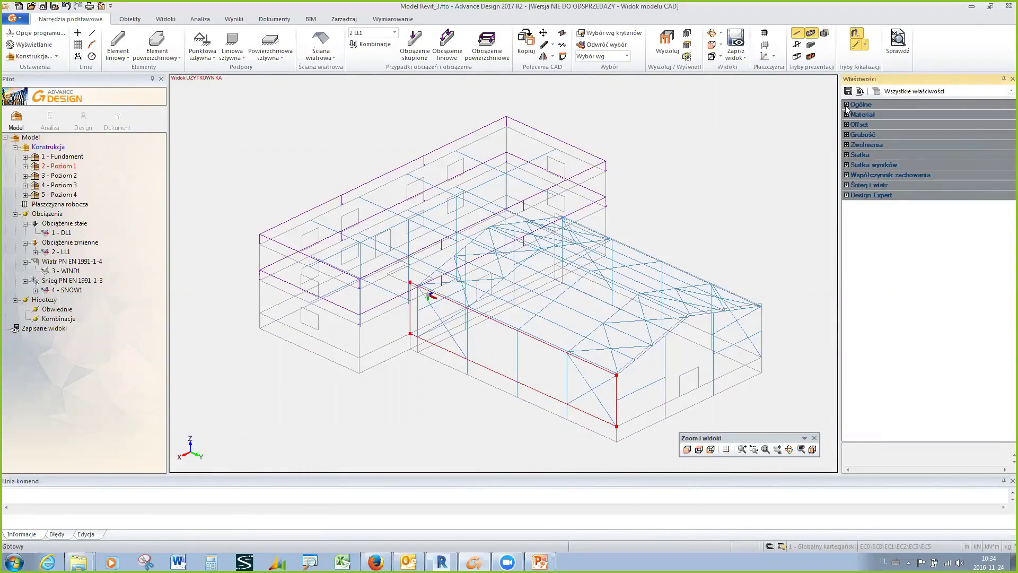
click(847, 105)
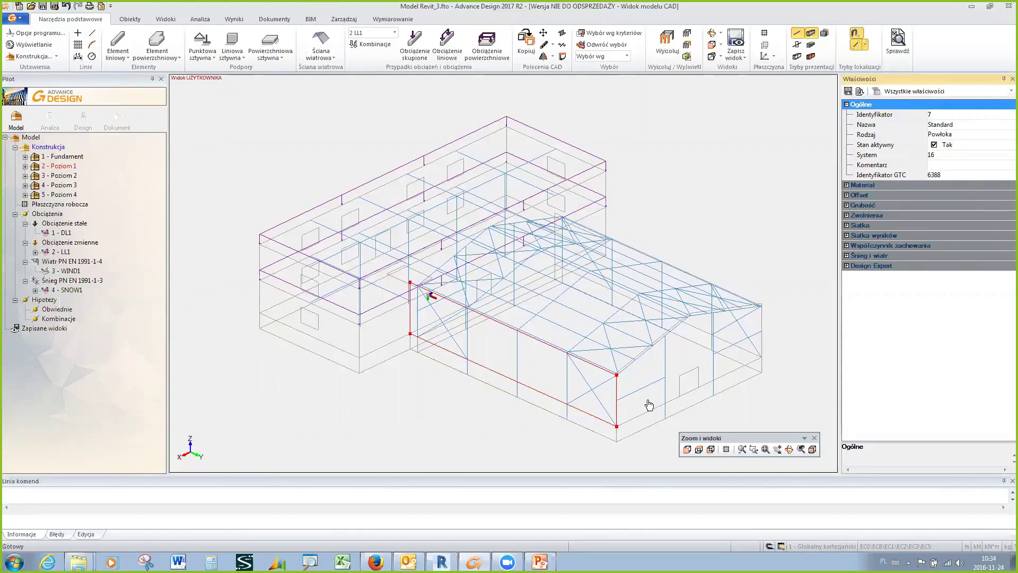
key(Escape)
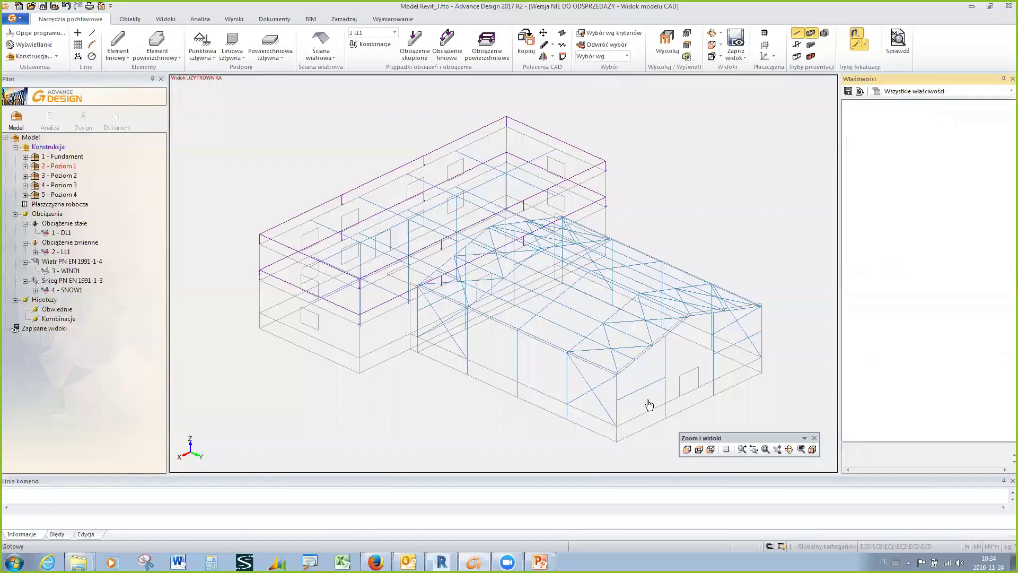
Select the long wall and roof shells and set Stan aktywny to Nie.
click(410, 323)
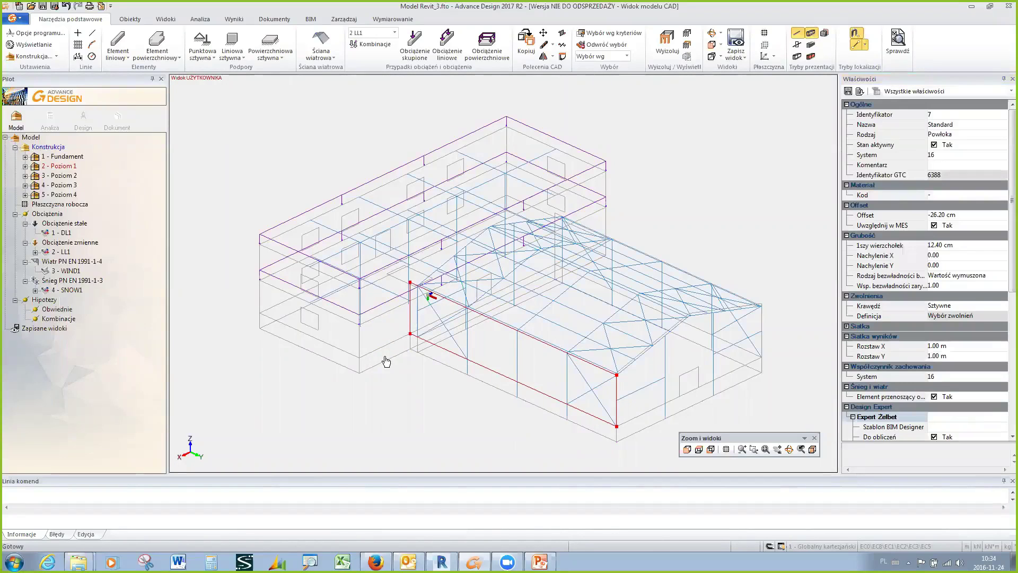
scroll(775, 311, up, 3)
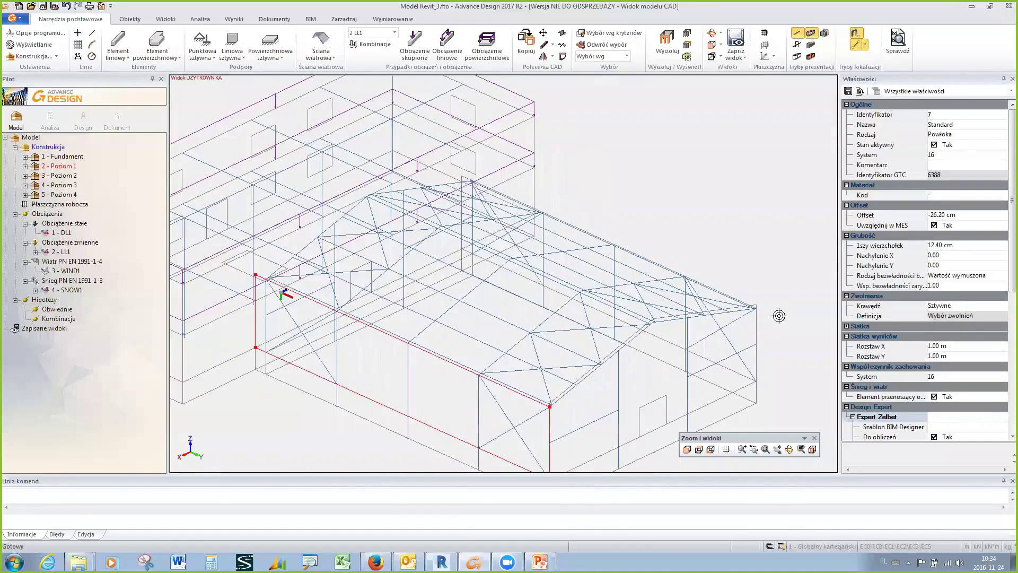
click(750, 307)
mouse_move(755, 362)
shift+middle_down()
mouse_move(648, 357)
mouse_move(600, 377)
shift+middle_up()
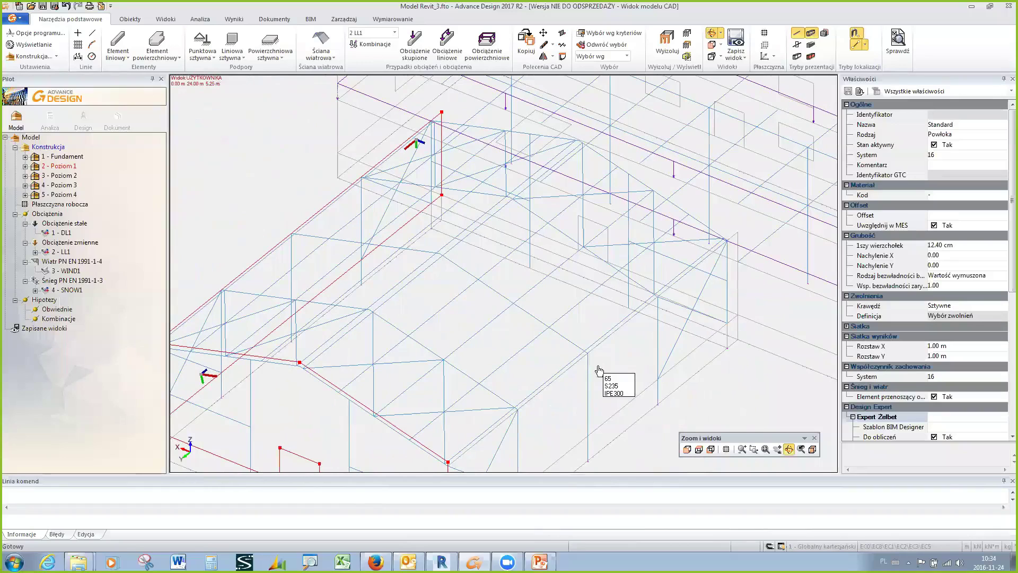
click(737, 282)
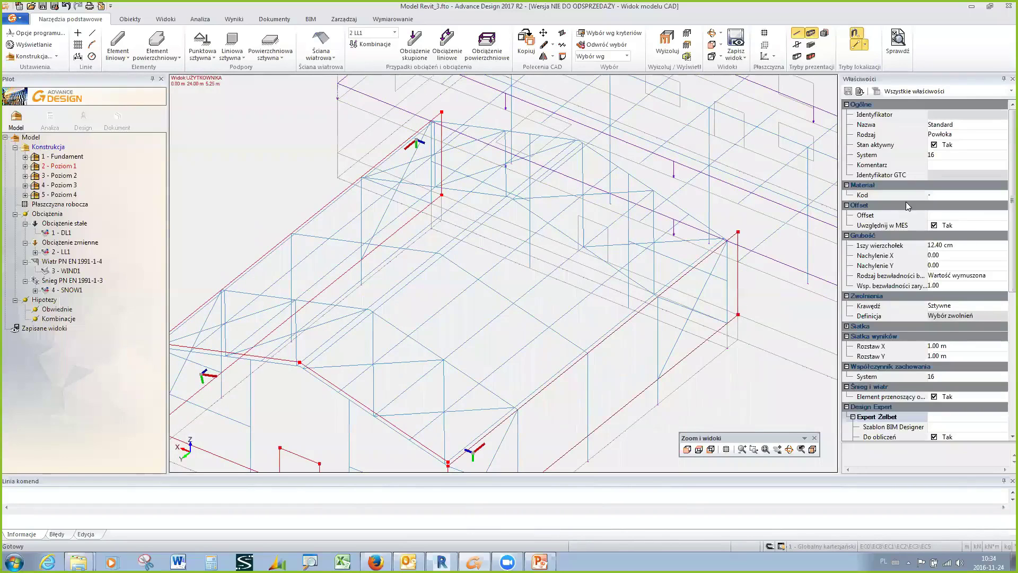
click(934, 145)
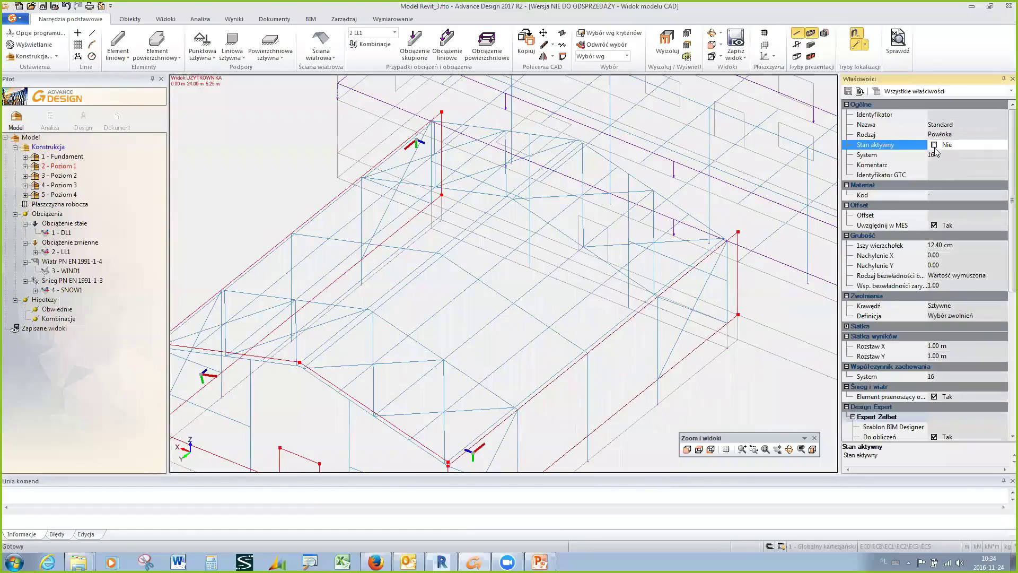
scroll(715, 243, down, 2)
shift+middle_drag(429, 366, 621, 352)
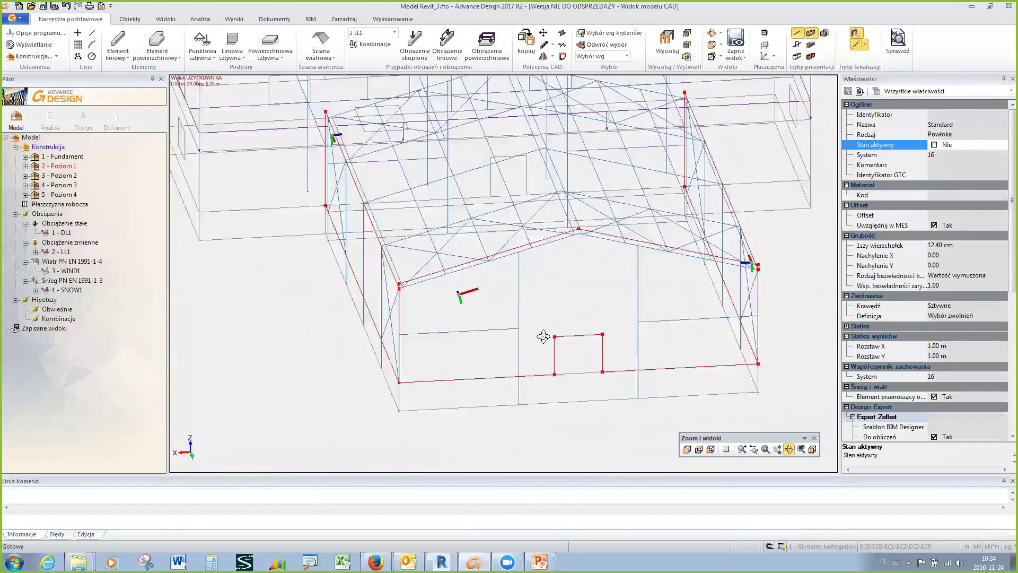
key(Escape)
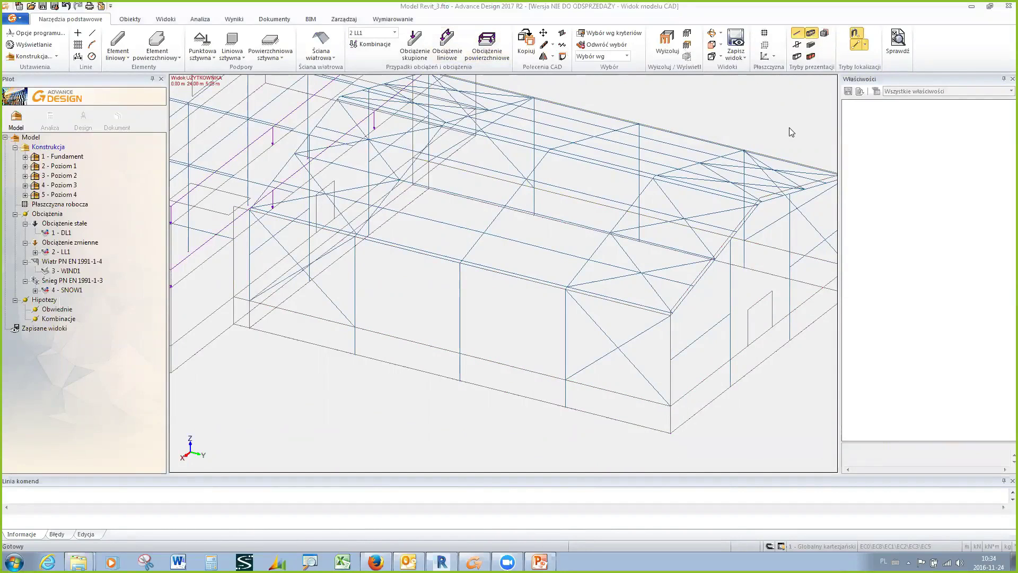
Select the end beam and right wall outline, then clear the selection.
middle_drag(458, 312, 467, 350)
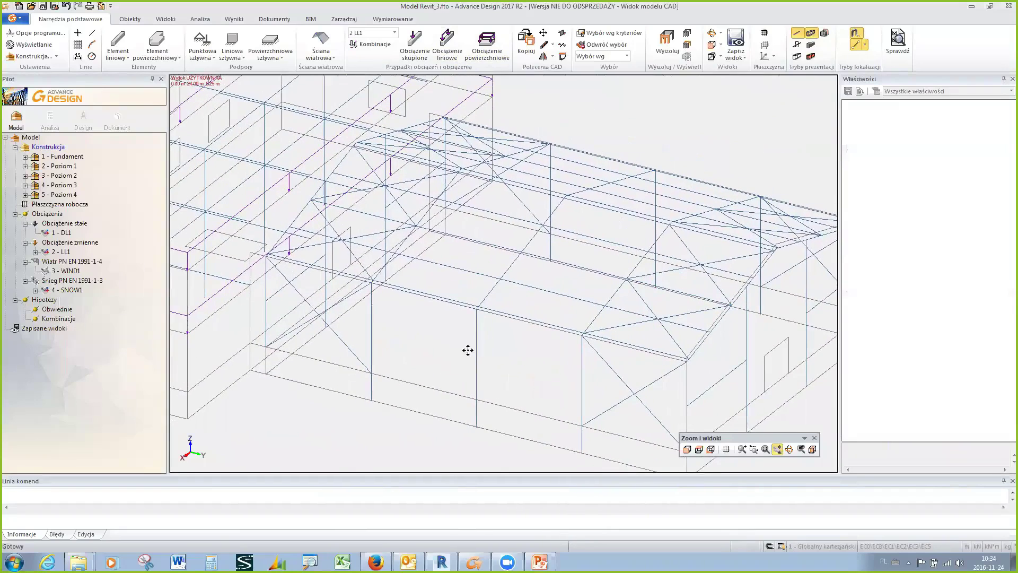
click(268, 320)
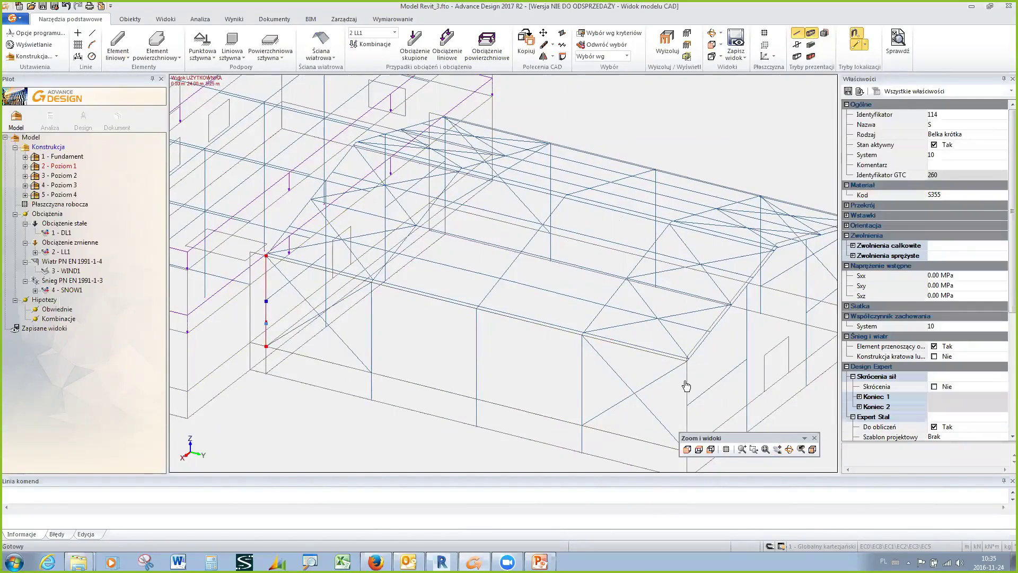
click(685, 388)
middle_drag(565, 375, 545, 358)
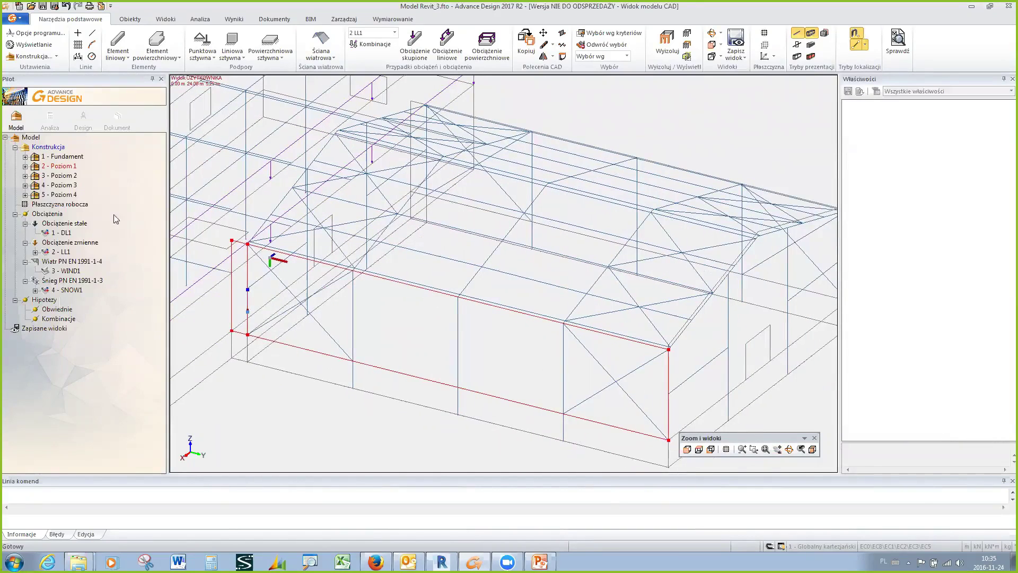
key(Escape)
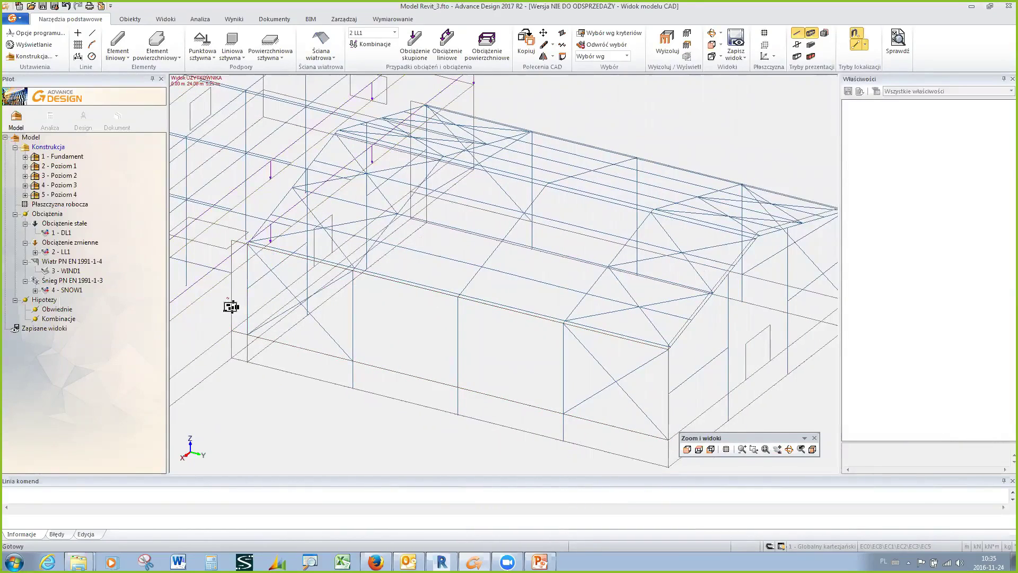
Hide the long wall and gable-end wall with Wyizoluj > Ukryj wybrane, then select the right-end column.
click(231, 310)
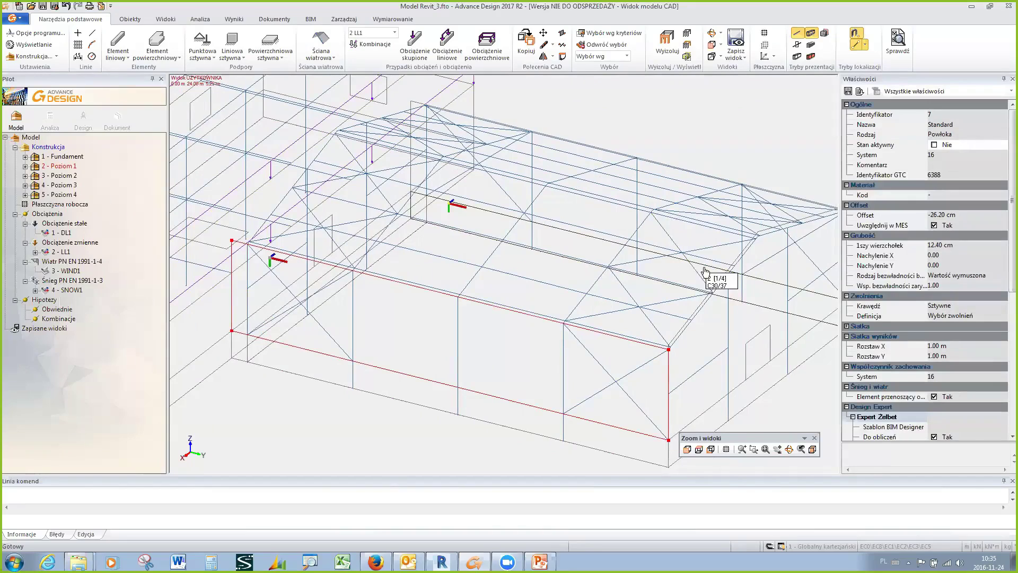
click(720, 285)
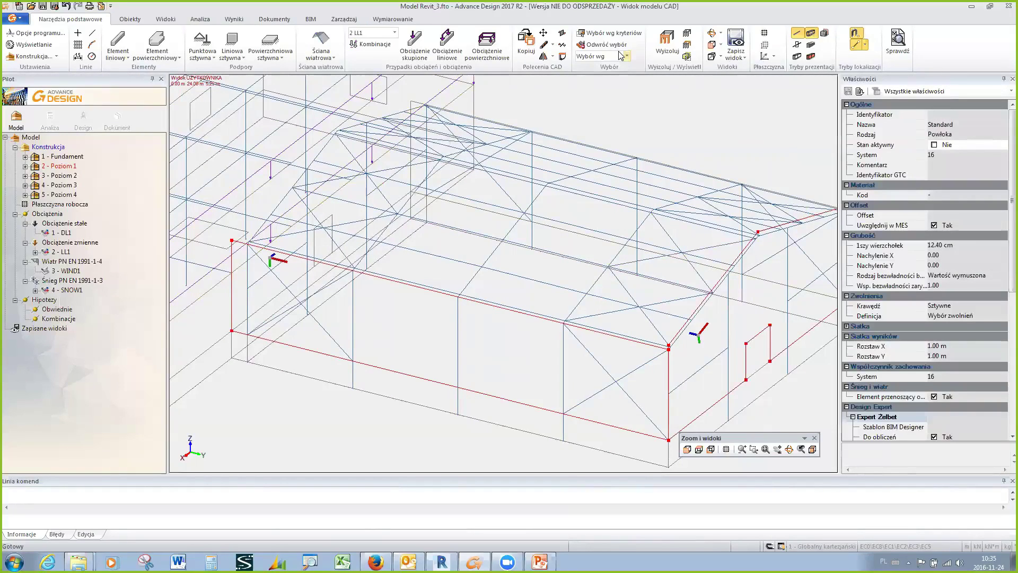
click(688, 50)
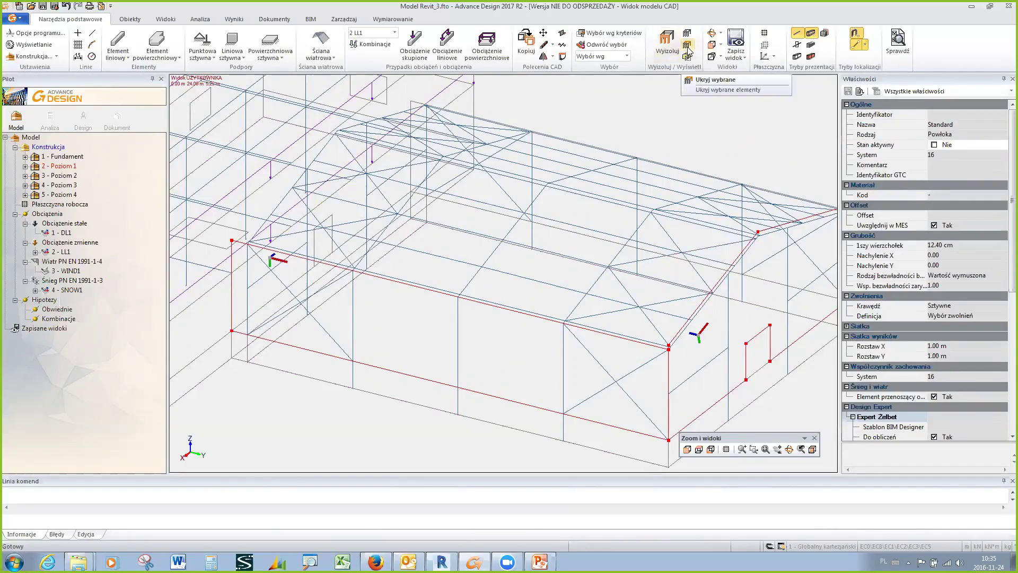
click(711, 90)
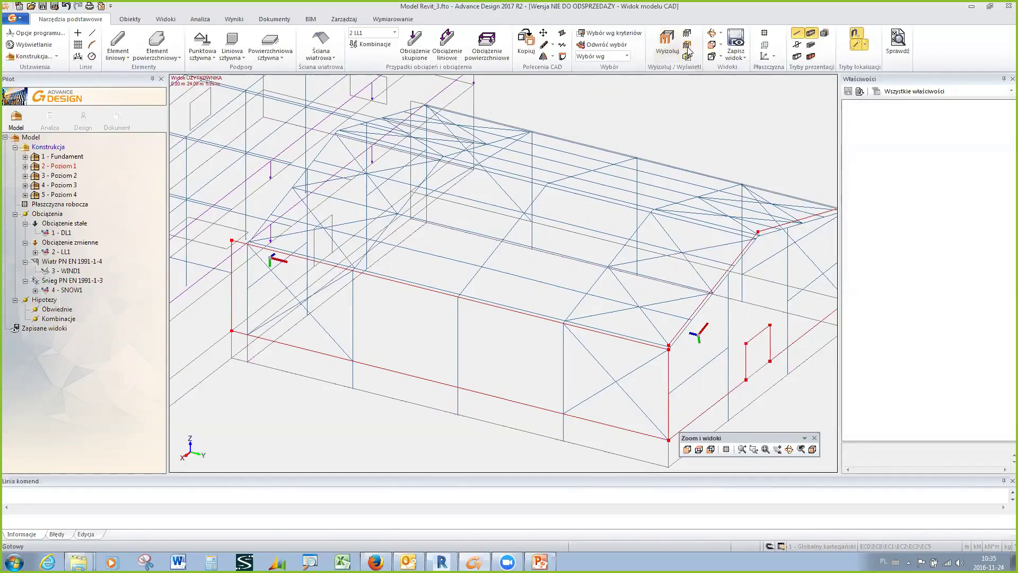
click(664, 370)
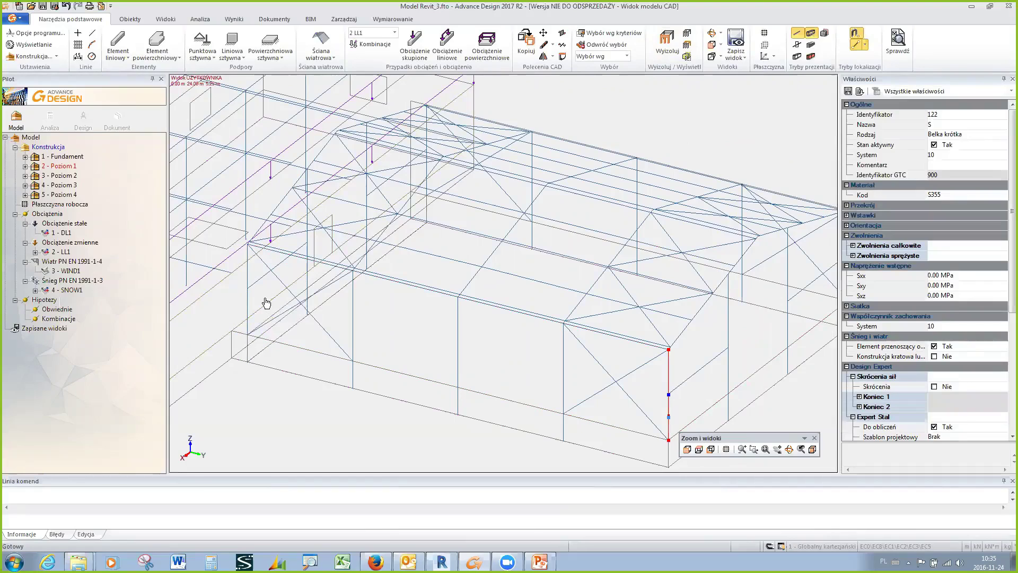
Create a wind wall (Ściana wiatrowa / wybór) between the two selected hall columns.
click(248, 311)
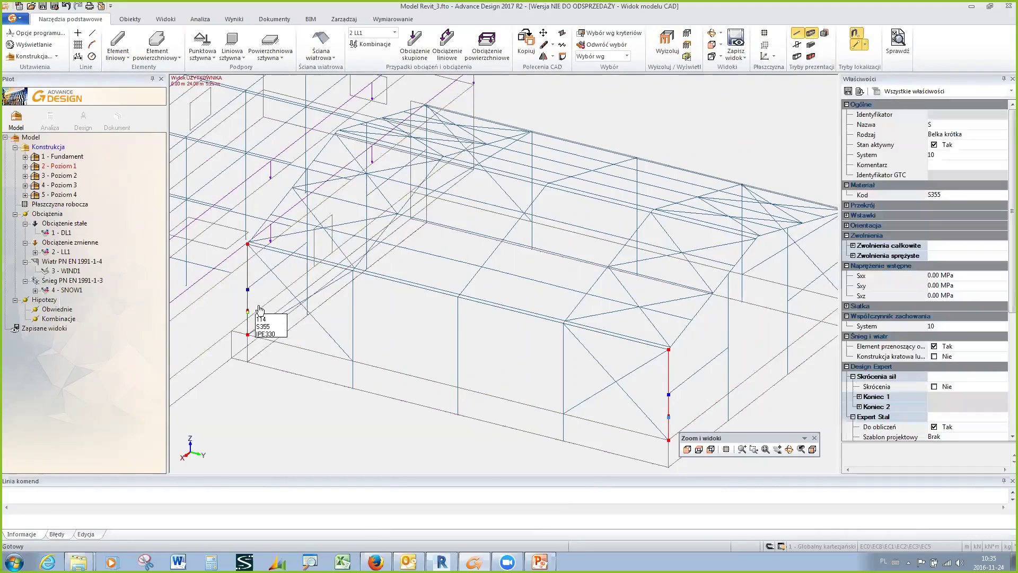
right_click(372, 320)
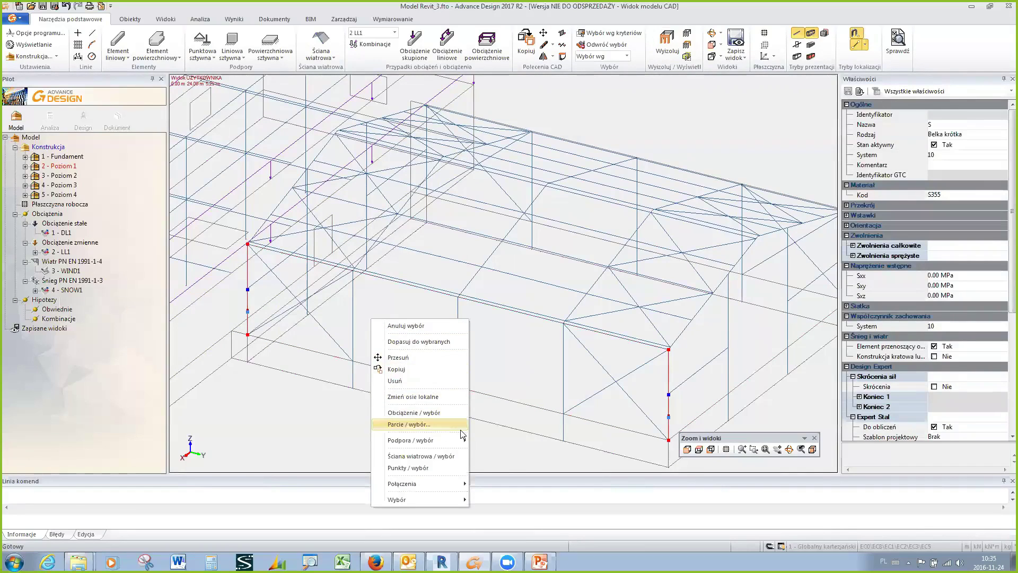
click(442, 456)
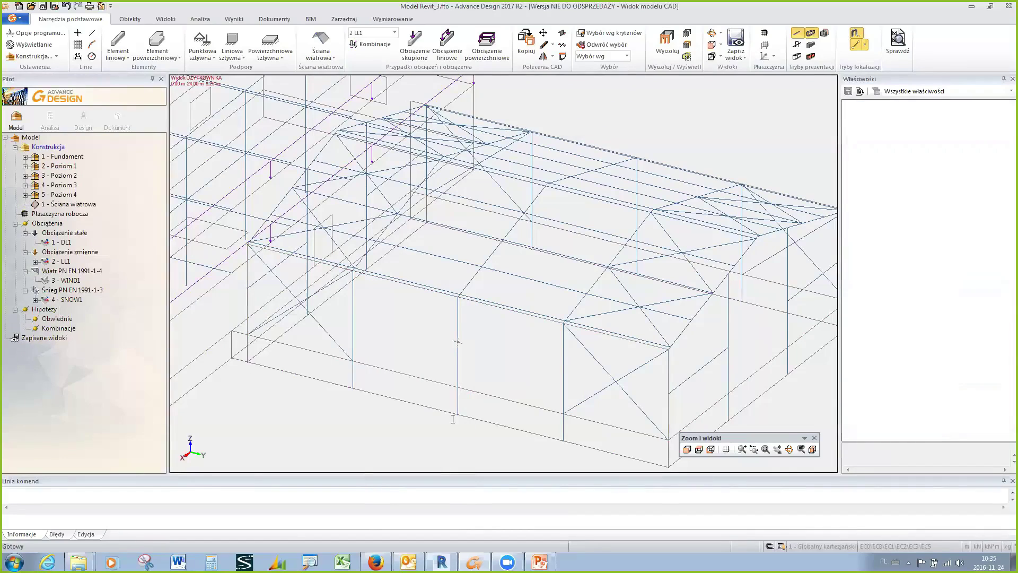
Set wind wall 1's load distribution direction (Kierunek rozkładu) to y.
click(462, 352)
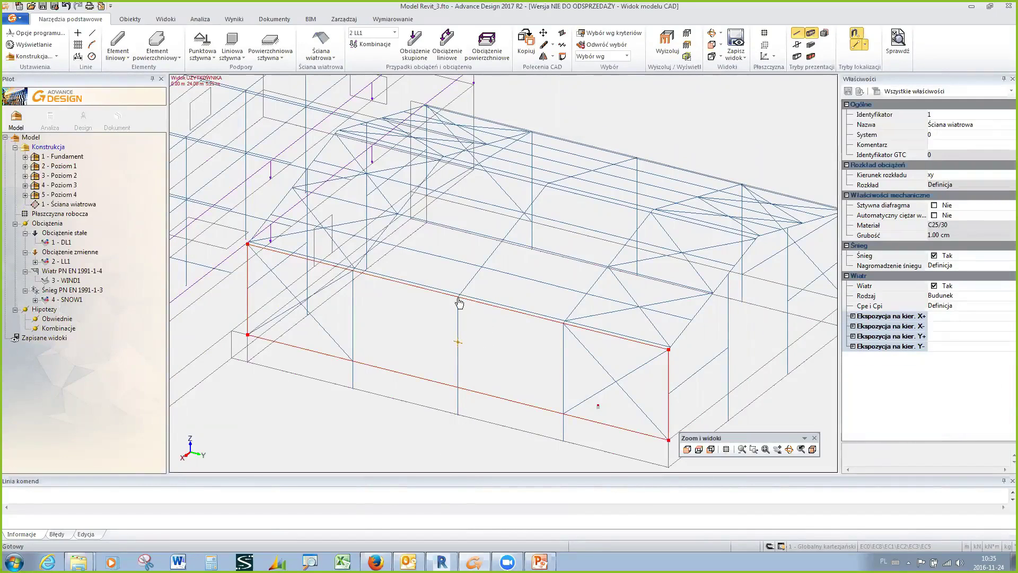
click(962, 175)
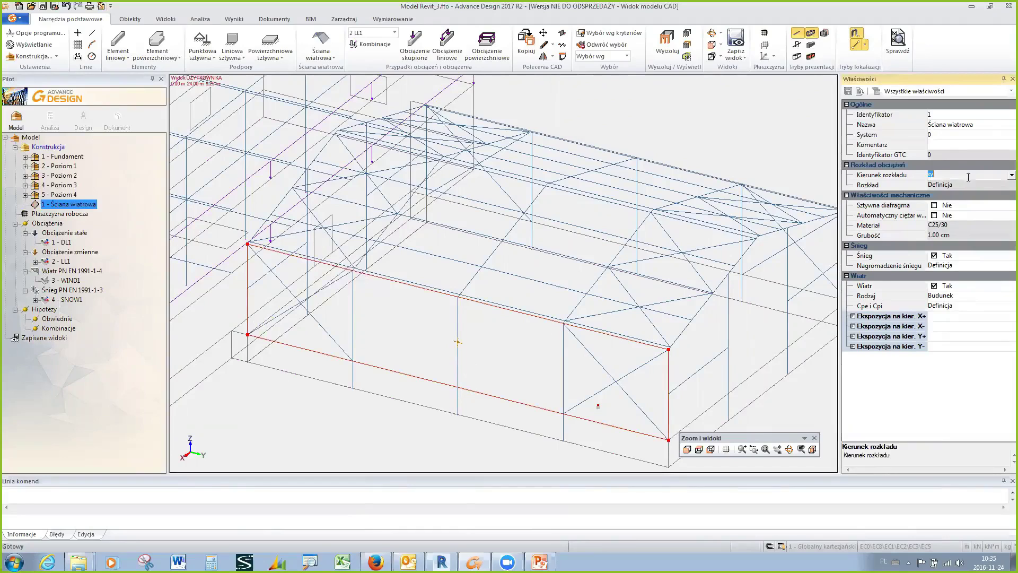
click(1001, 175)
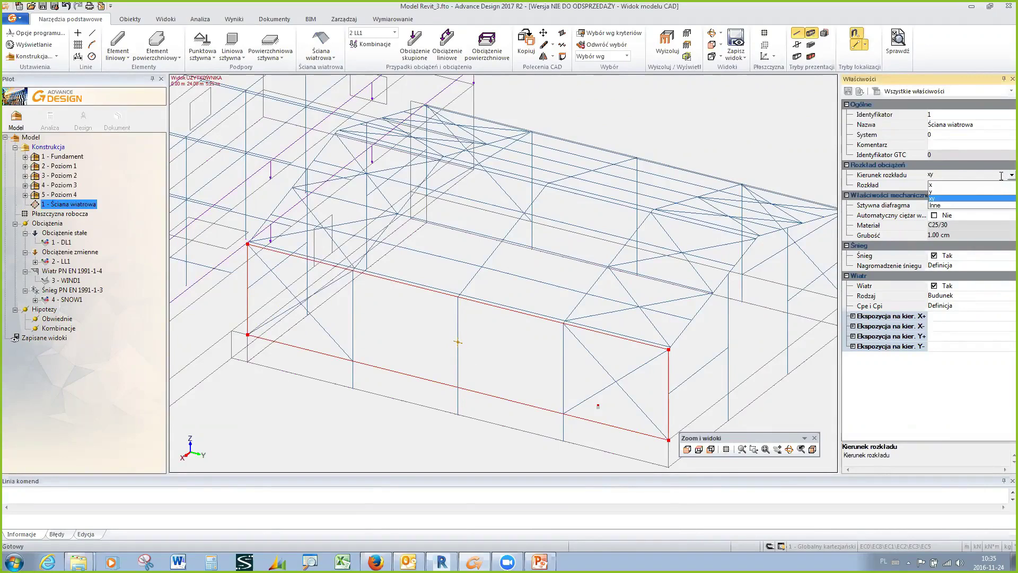
click(932, 185)
click(1004, 177)
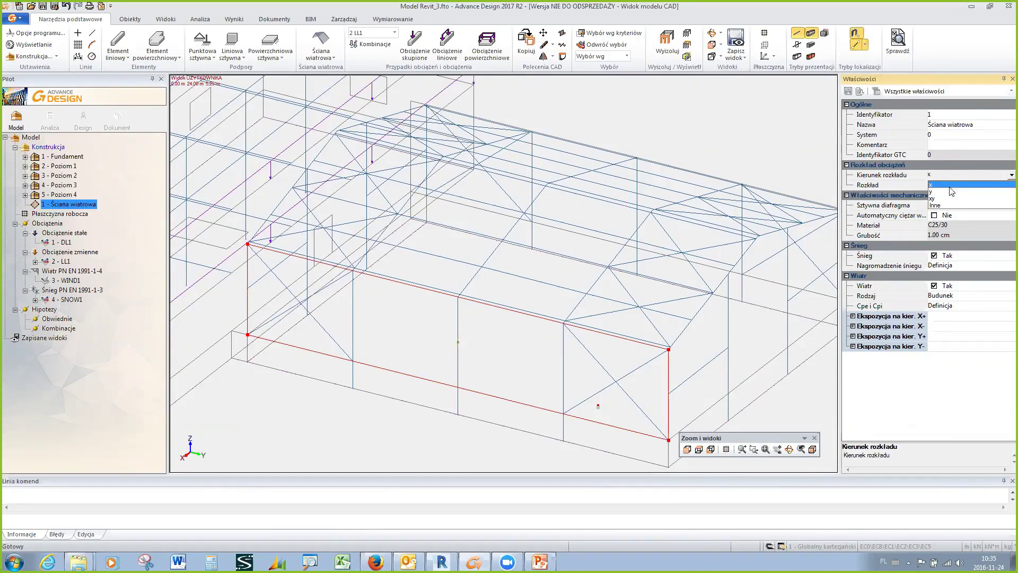
click(934, 193)
scroll(466, 393, down, 1)
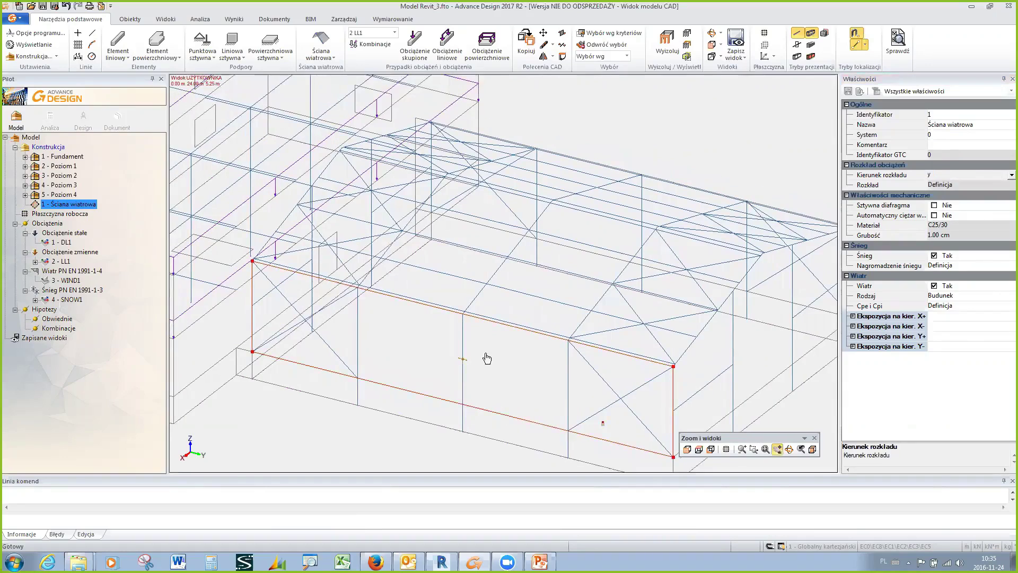
key(Escape)
scroll(482, 328, down, 1)
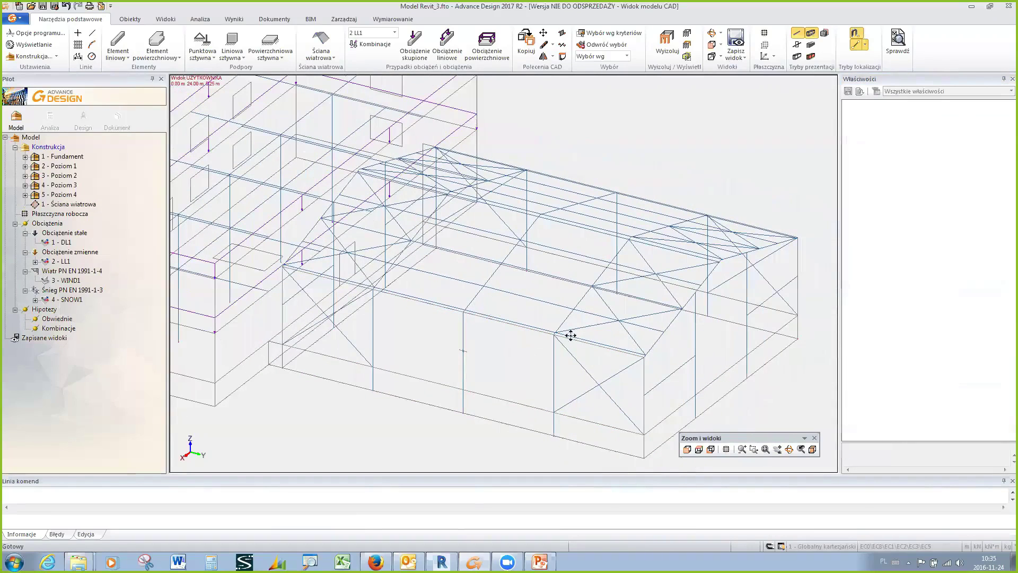
Confirm the display settings to show load hatching, then pan and zoom out over the building.
scroll(454, 250, down, 2)
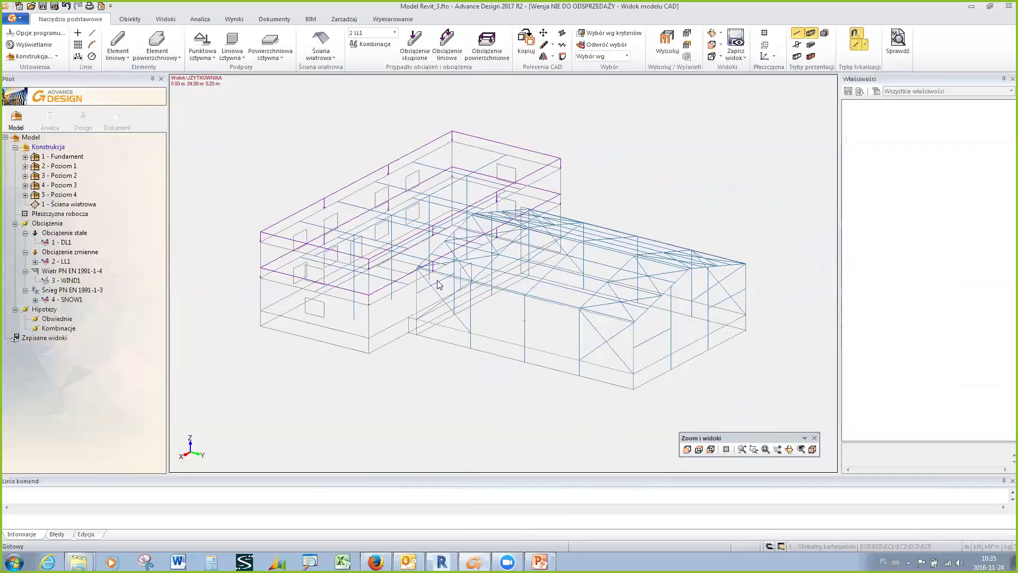
double_click(414, 271)
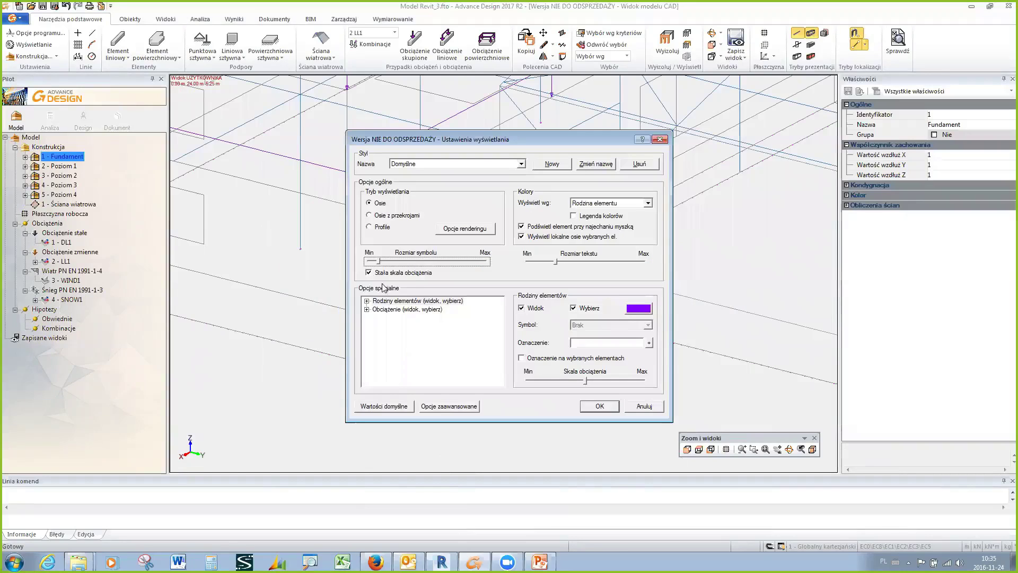
click(599, 407)
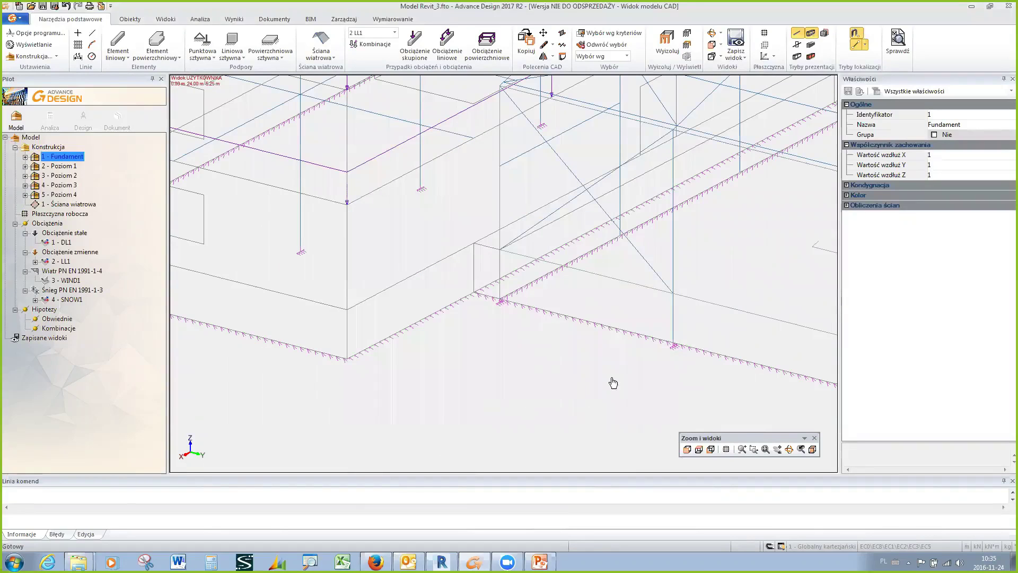
middle_drag(536, 391, 562, 401)
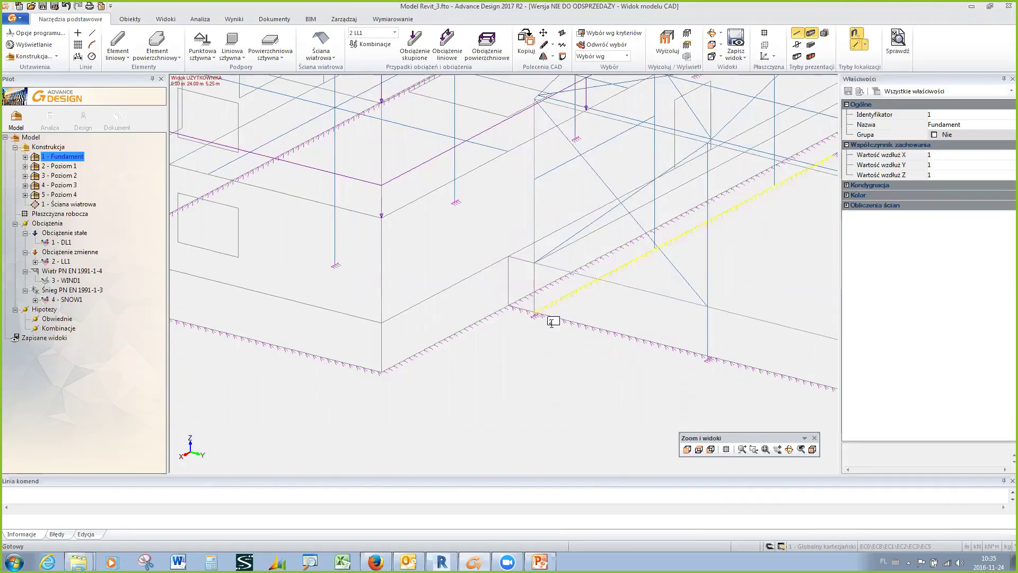
middle_drag(566, 307, 479, 296)
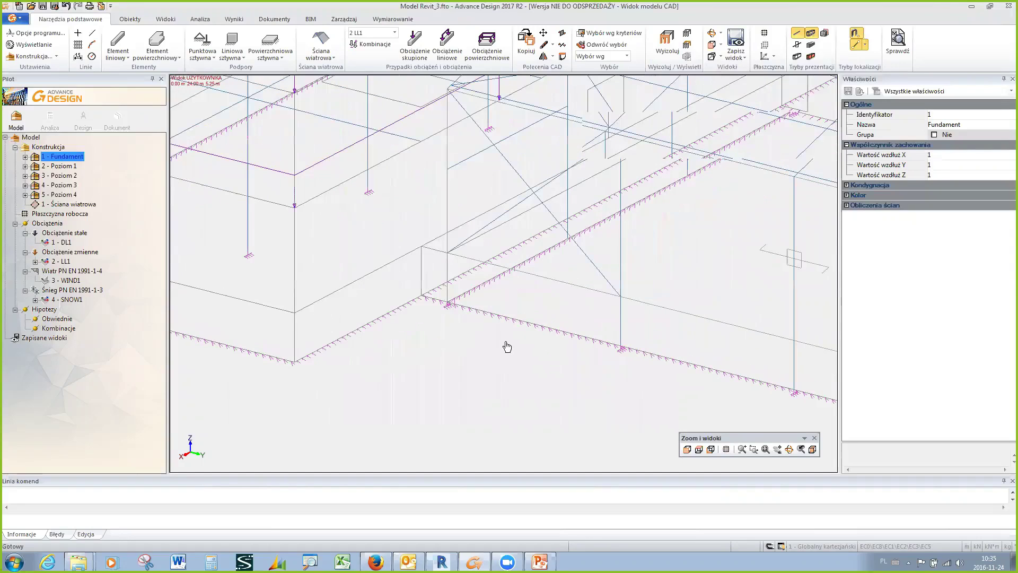
scroll(381, 352, down, 2)
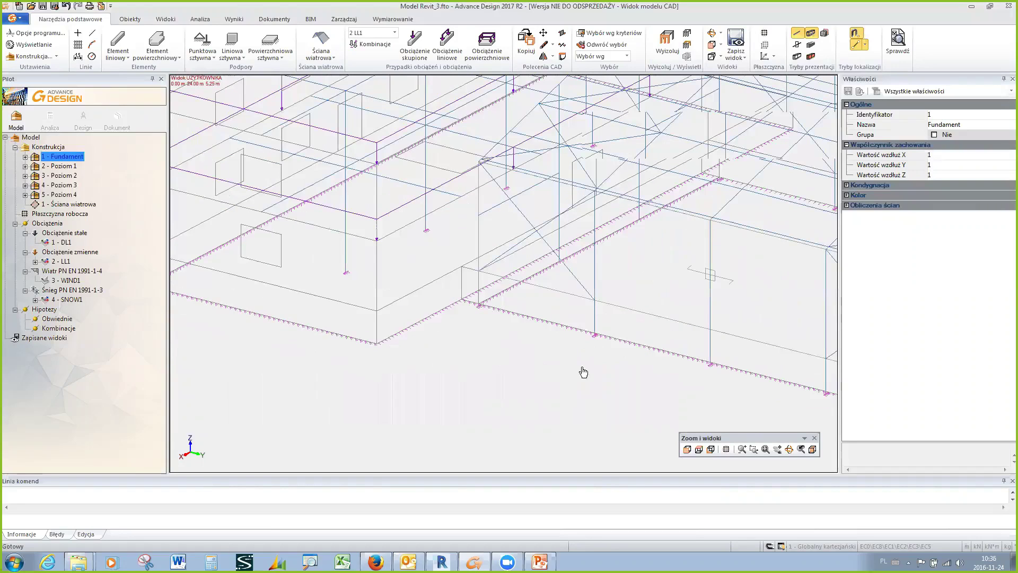
scroll(492, 397, down, 2)
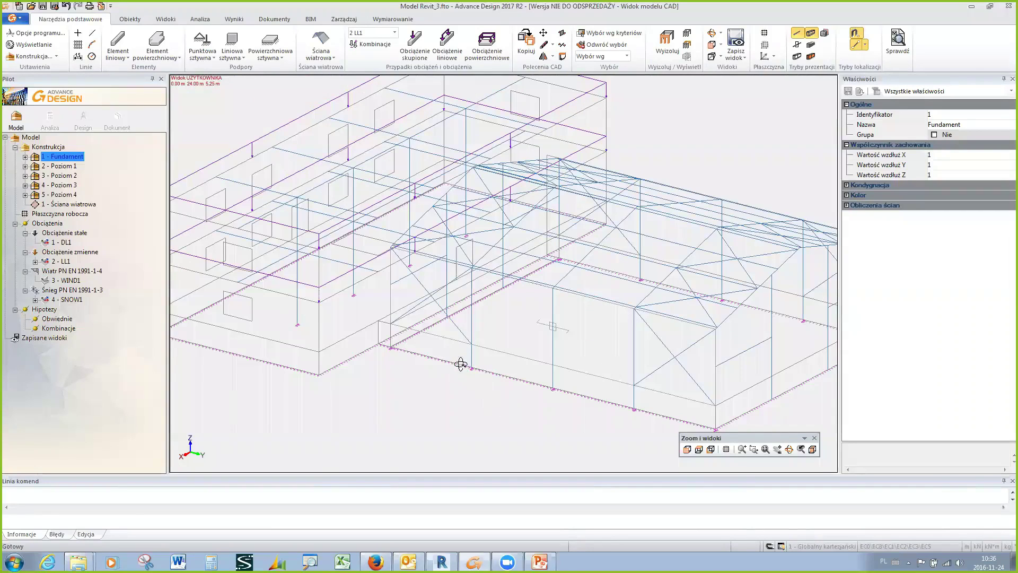
Open the mesh settings (Zarządzaj > Siatka...) to use 1 m elements and 0.01 m tolerance.
click(139, 35)
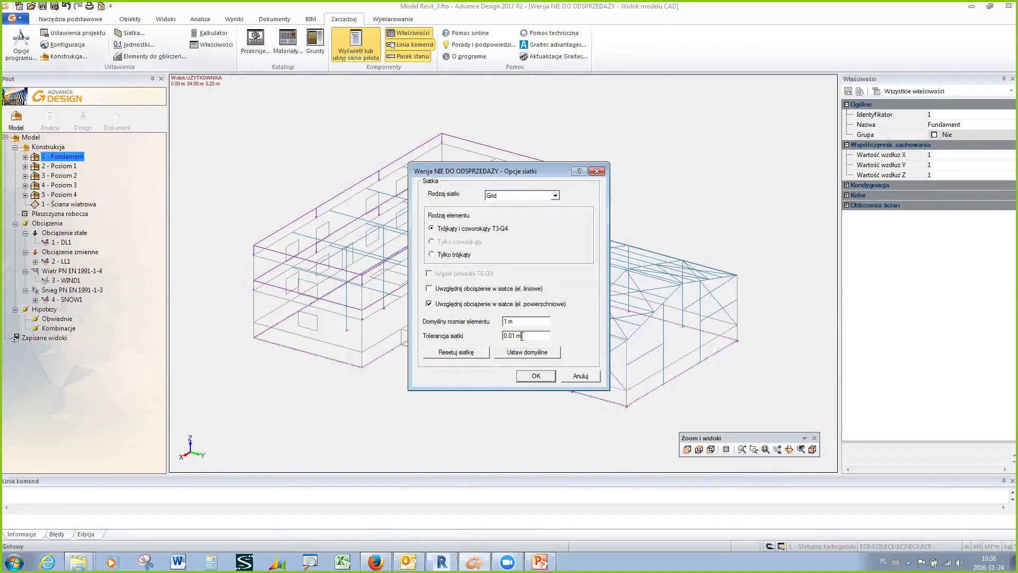
Accept the mesh settings and orbit the model to view the building from the other side.
click(538, 376)
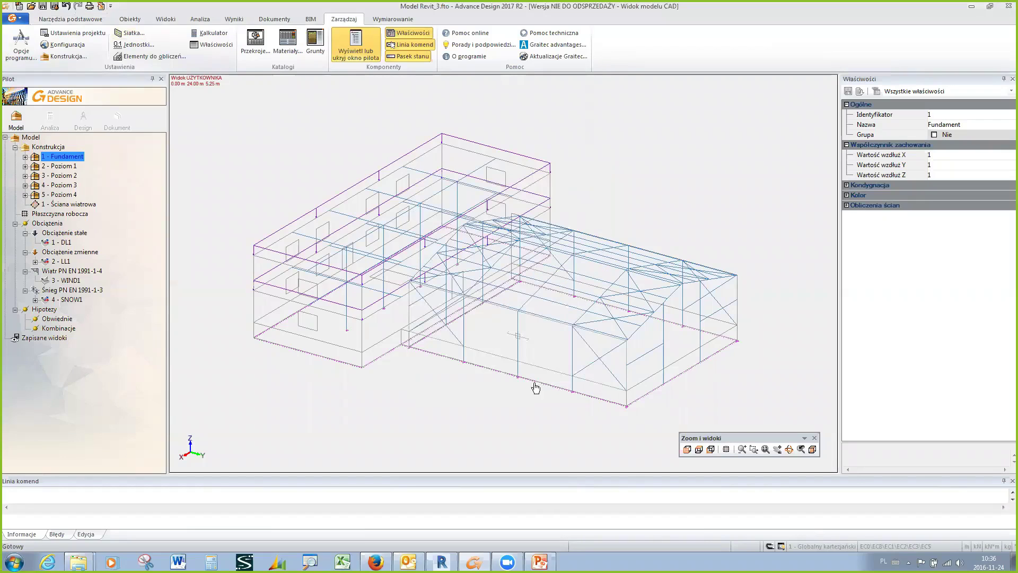
middle_drag(395, 390, 371, 336)
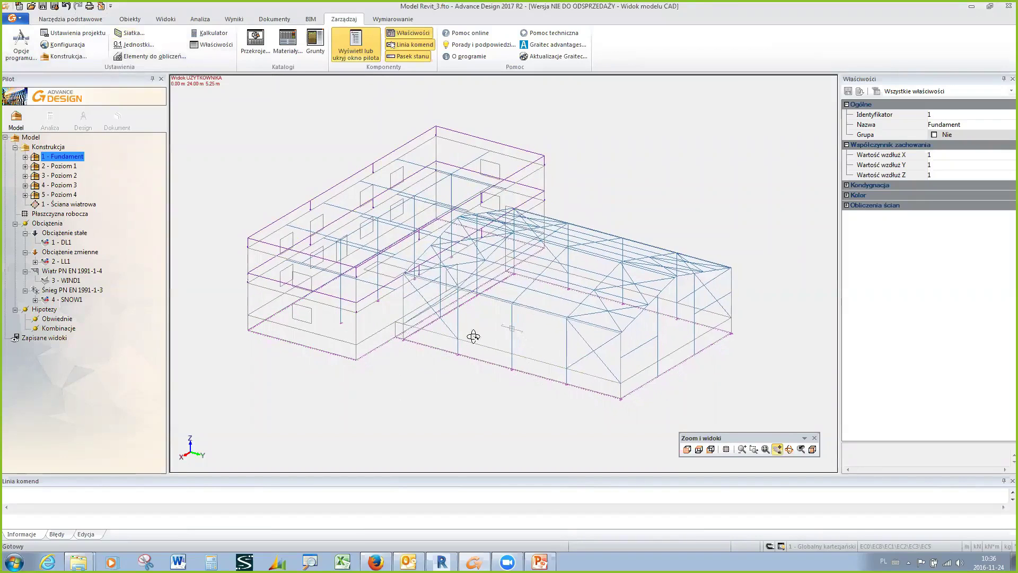
mouse_move(618, 346)
shift+middle_down()
mouse_move(581, 359)
mouse_move(582, 382)
mouse_move(557, 370)
mouse_move(566, 393)
shift+middle_up()
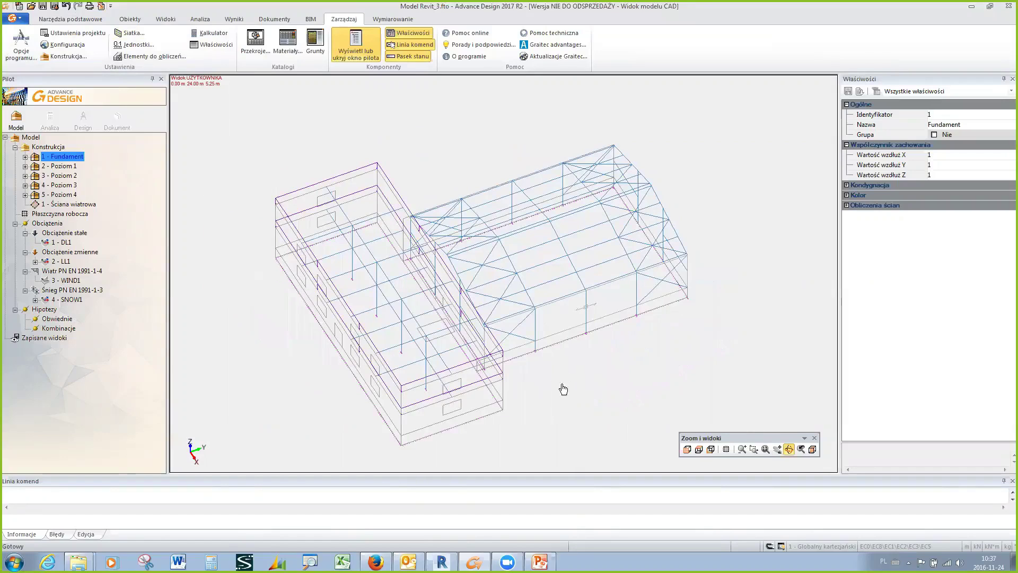
shift+middle_drag(567, 391, 561, 386)
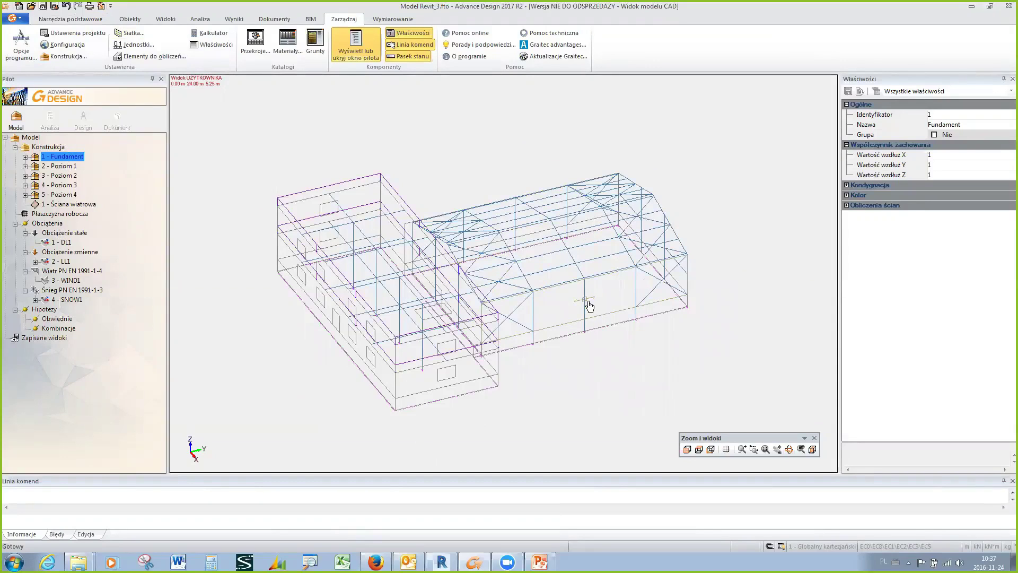
Run Sekwencja obliczeń with Utwórz siatkę checked, continuing past the warning to mesh the building.
click(54, 123)
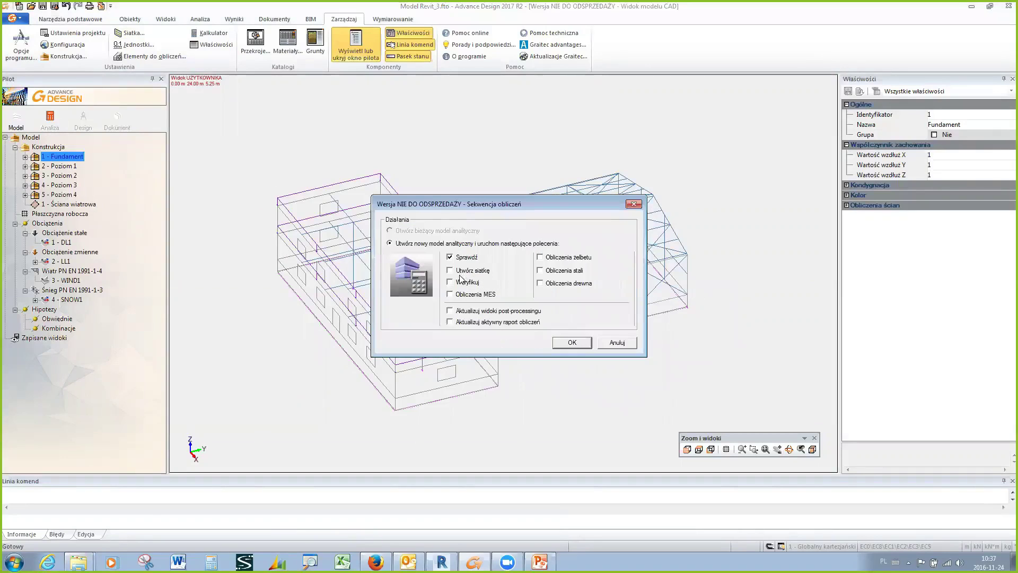
click(469, 271)
click(571, 343)
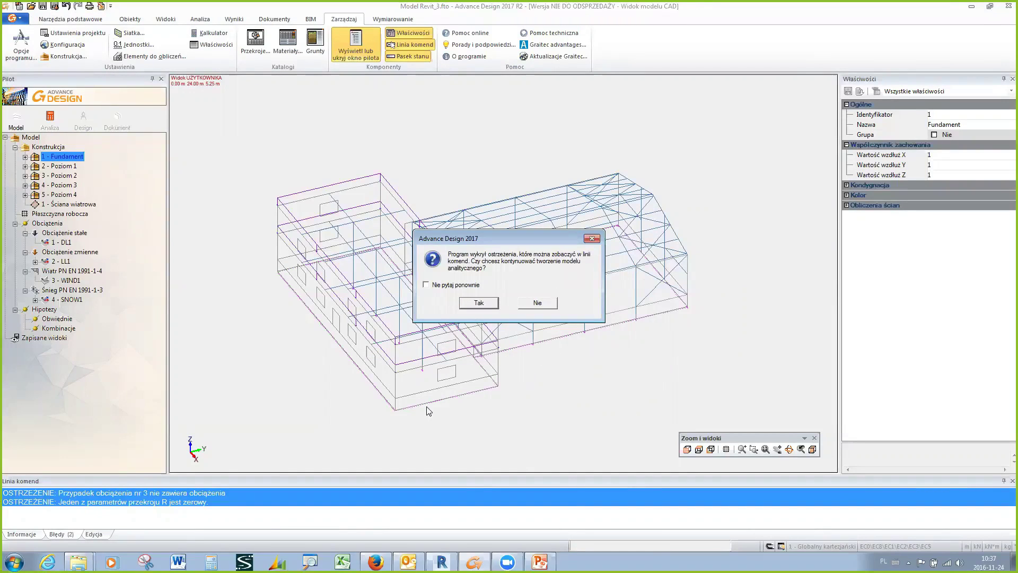
click(483, 304)
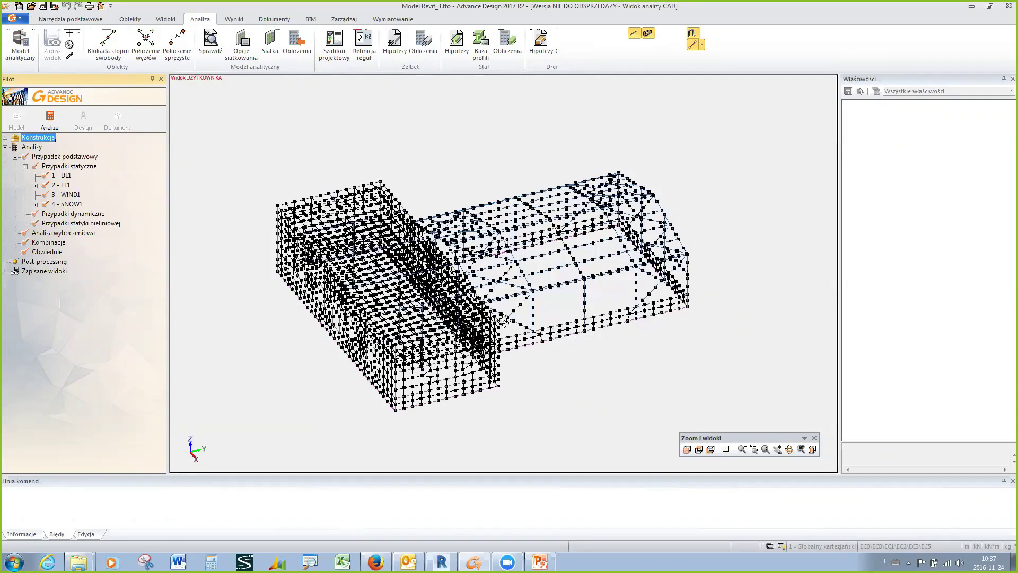
Inspect the generated mesh from front and oblique angles, then return to Narzędzia podstawowe.
shift+middle_drag(505, 318, 475, 311)
scroll(593, 300, up, 3)
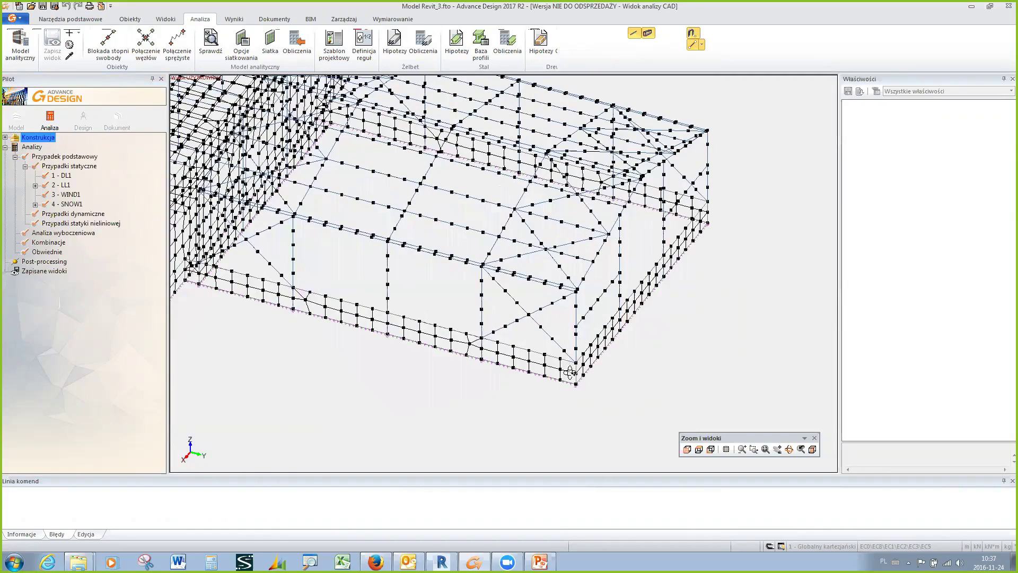
shift+middle_drag(544, 343, 556, 345)
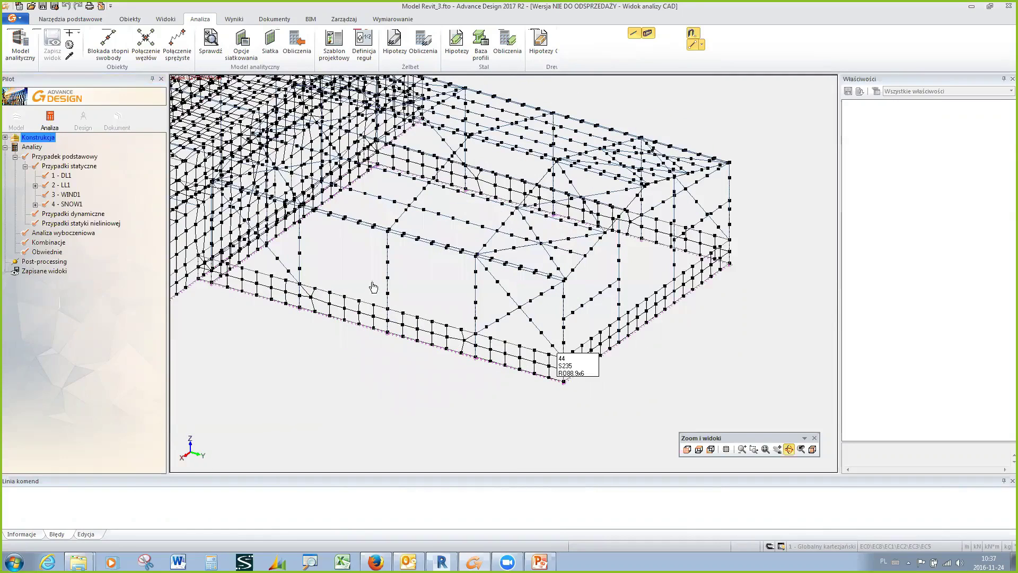
shift+middle_drag(620, 319, 506, 315)
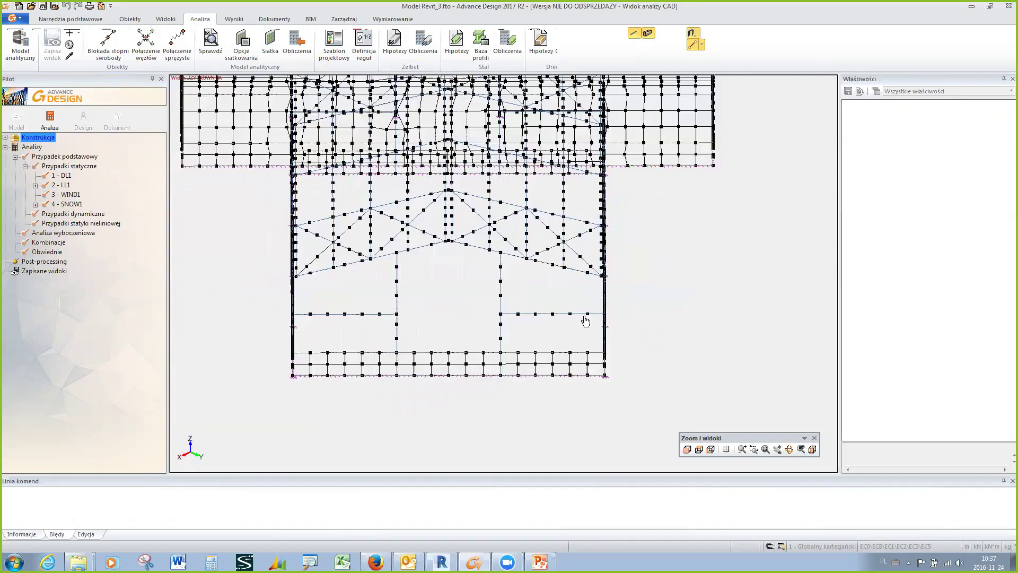
shift+middle_drag(663, 312, 724, 312)
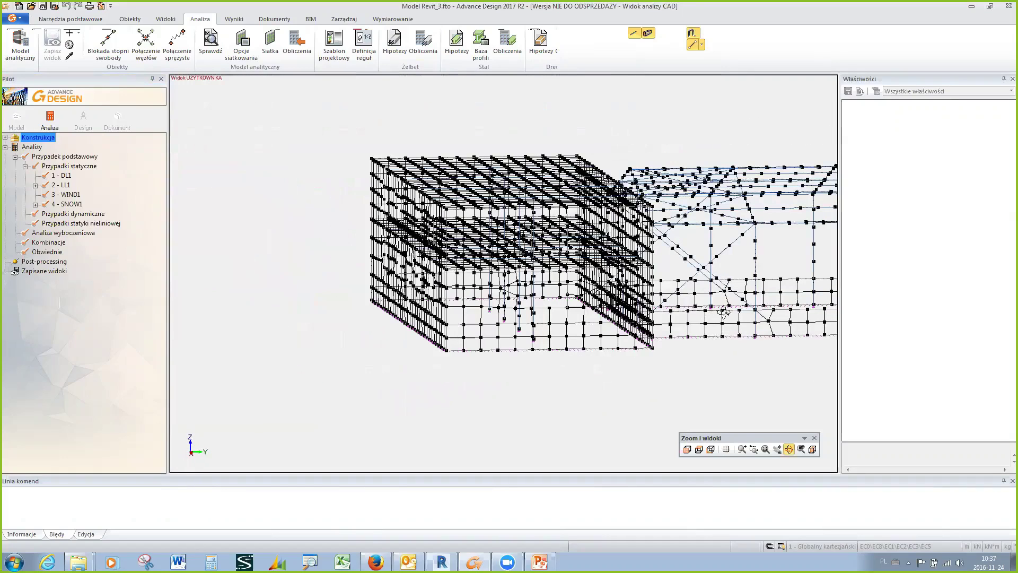
shift+middle_drag(817, 350, 734, 344)
click(76, 20)
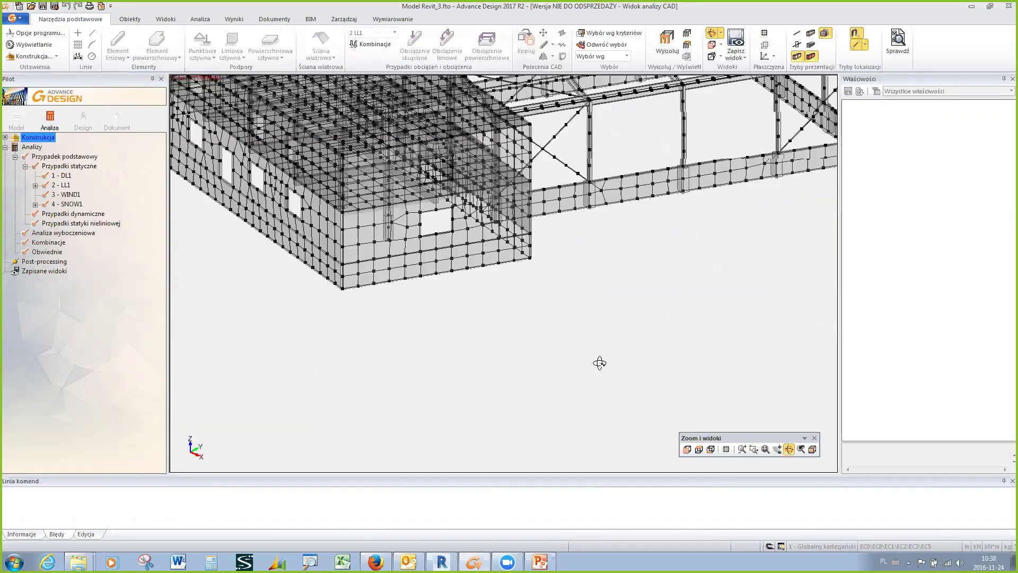
drag(598, 361, 600, 363)
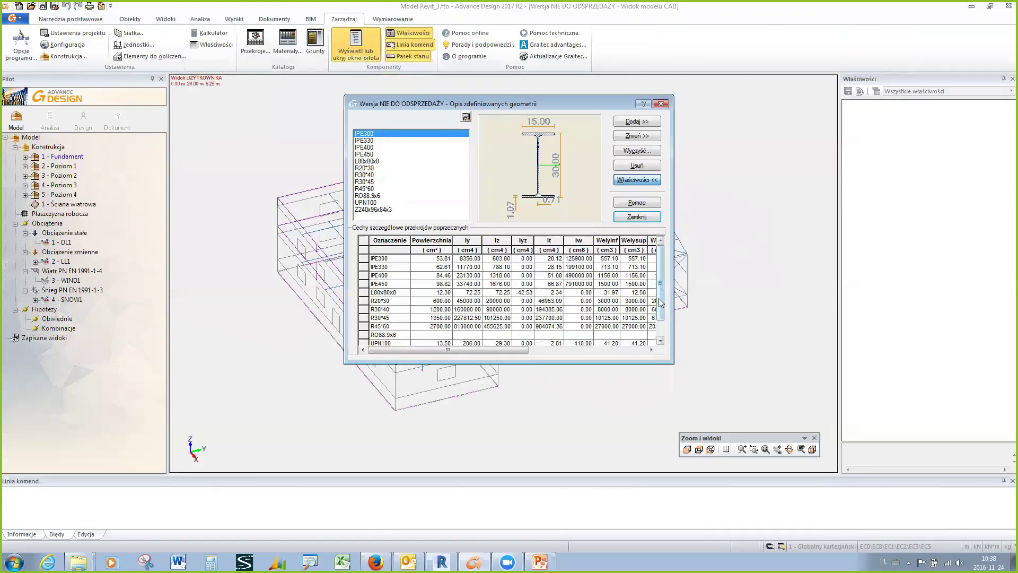
Compare the RO88.9x6 and Z240x96x84x3 properties in the defined geometries list, then close it.
scroll(366, 314, down, 1)
click(364, 317)
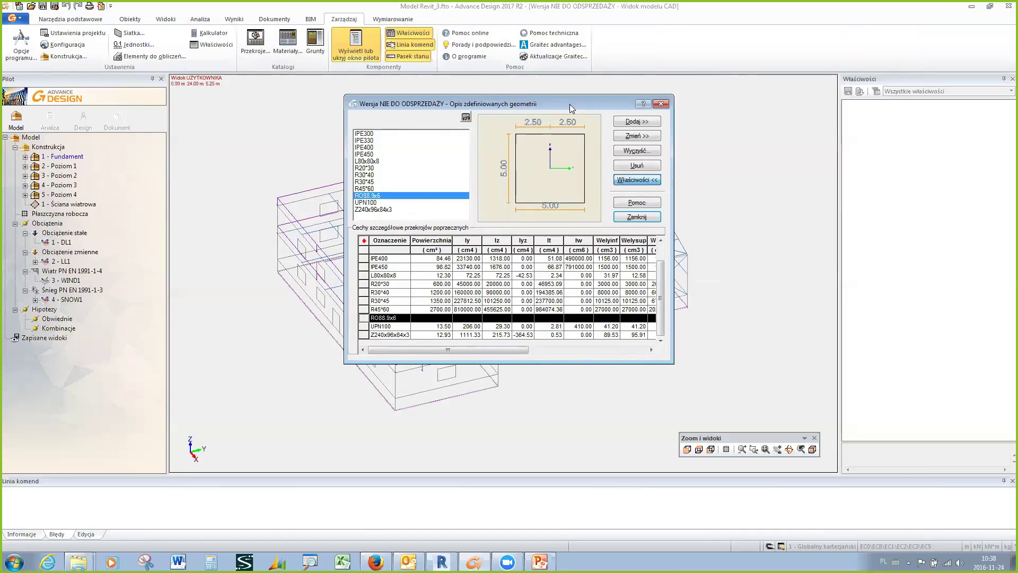
drag(572, 108, 461, 122)
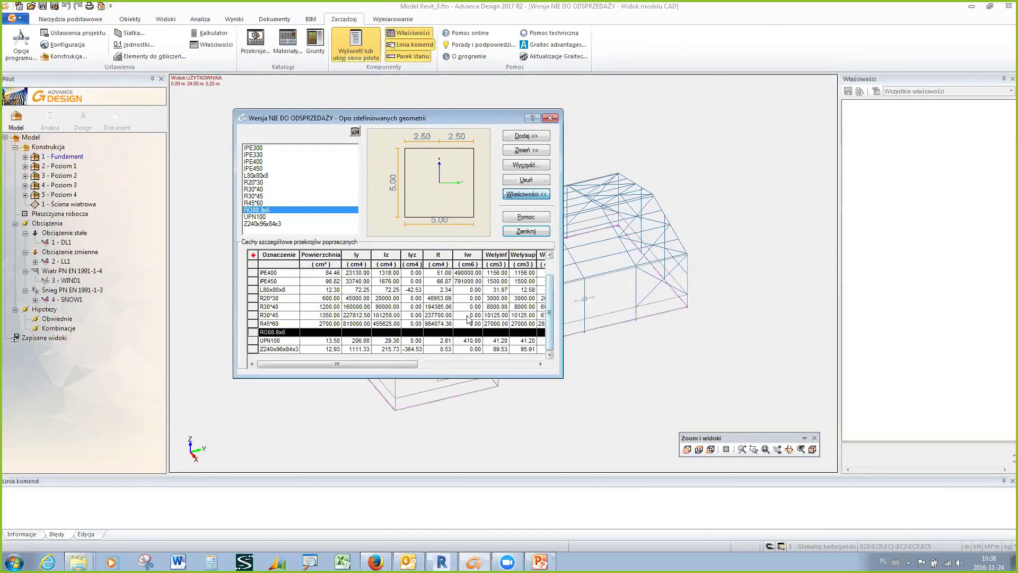
click(253, 349)
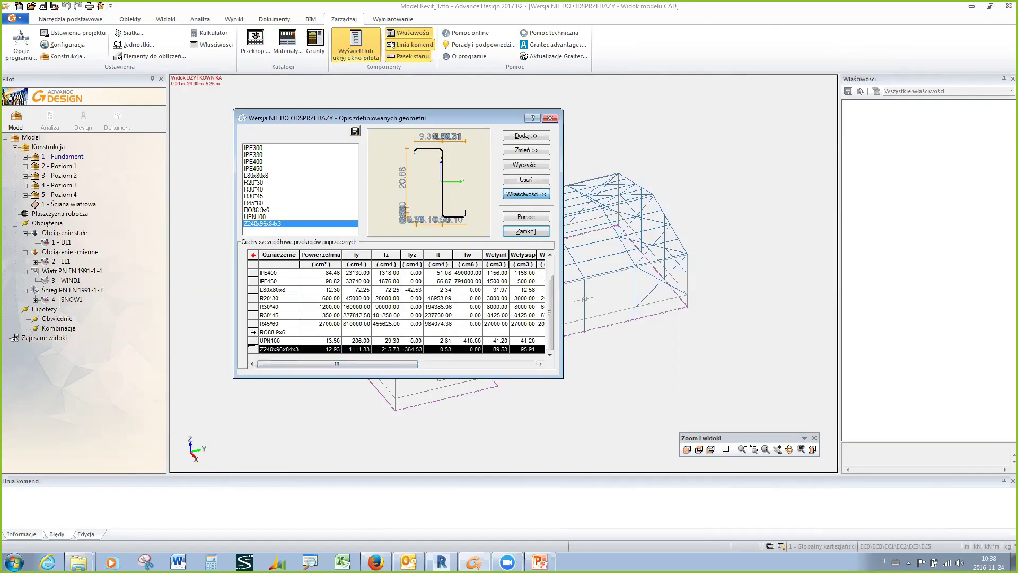
click(267, 332)
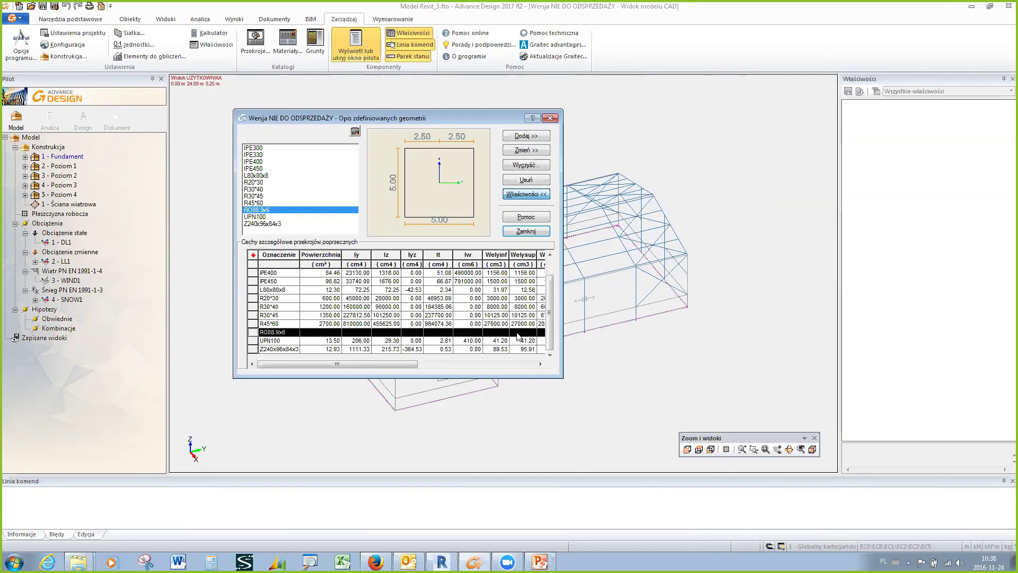
click(550, 117)
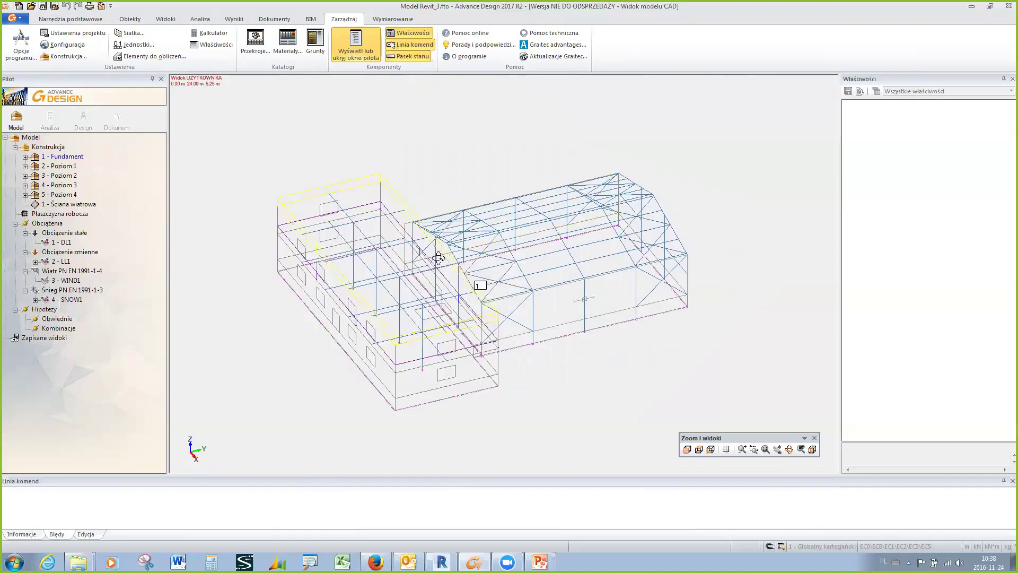
Select all 24 RO88.9x6 members using Wybór wg kryteriów on the Przekrój tab.
double_click(422, 283)
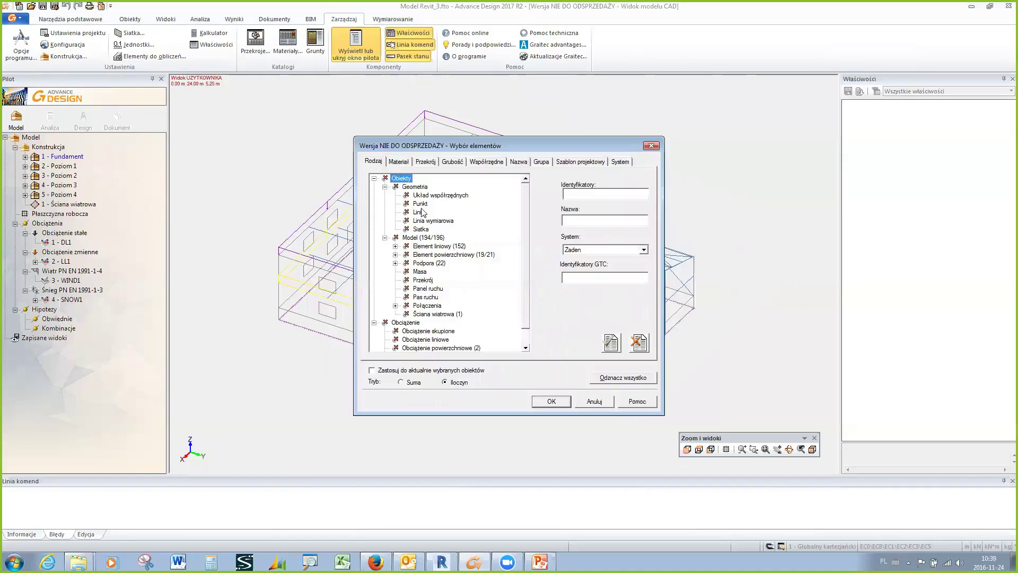
click(425, 161)
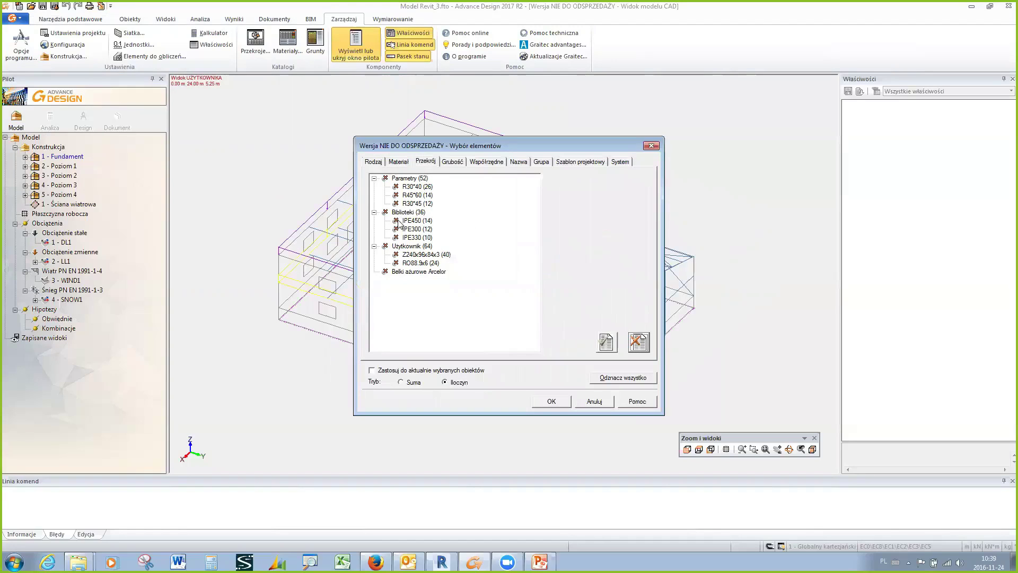
click(395, 262)
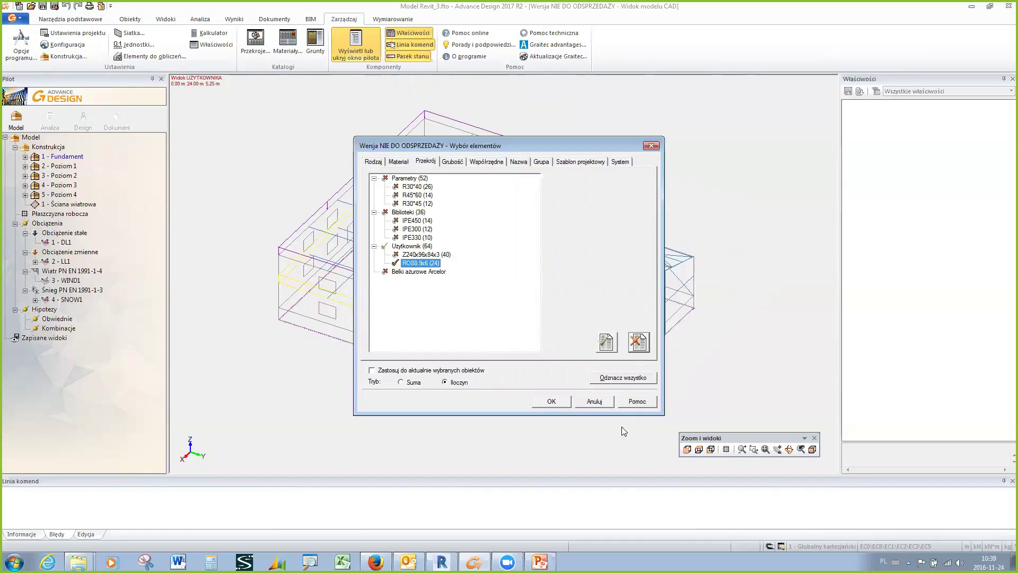
click(552, 402)
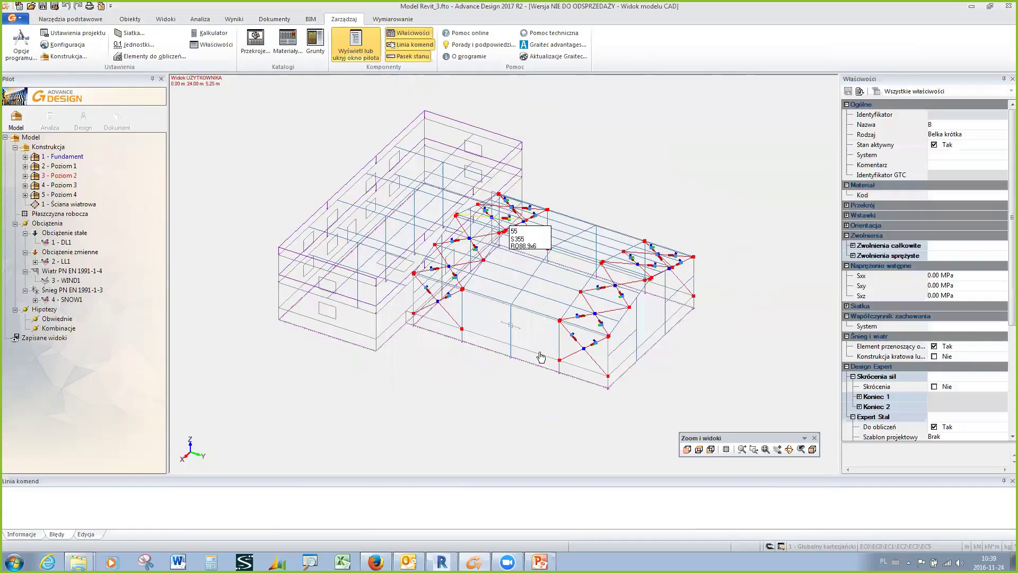
middle_drag(829, 143, 770, 128)
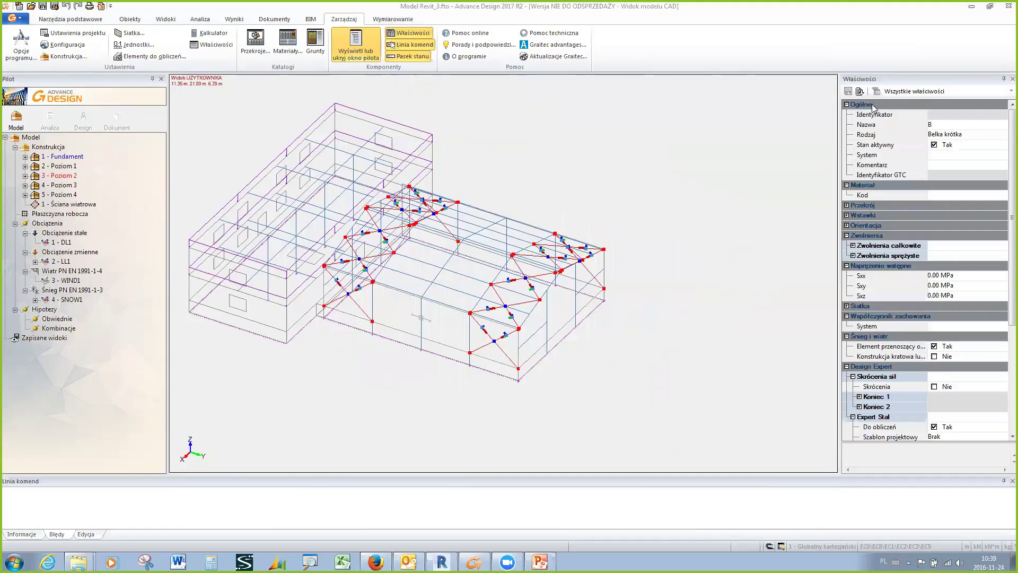
Assign the library section CHS88.9x6.3 from European Profiles > CHSC to the selected members.
click(847, 125)
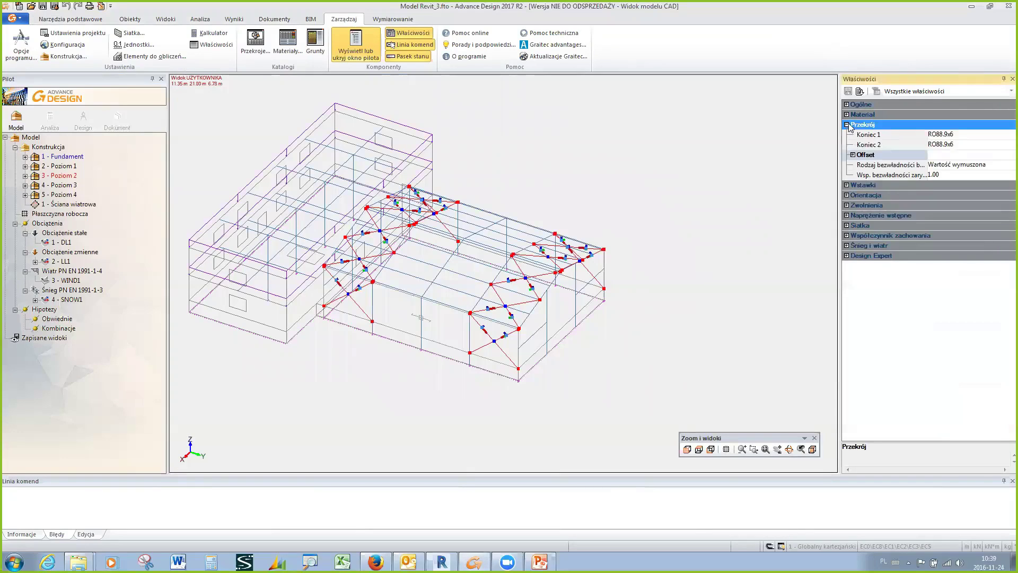
click(924, 135)
click(934, 136)
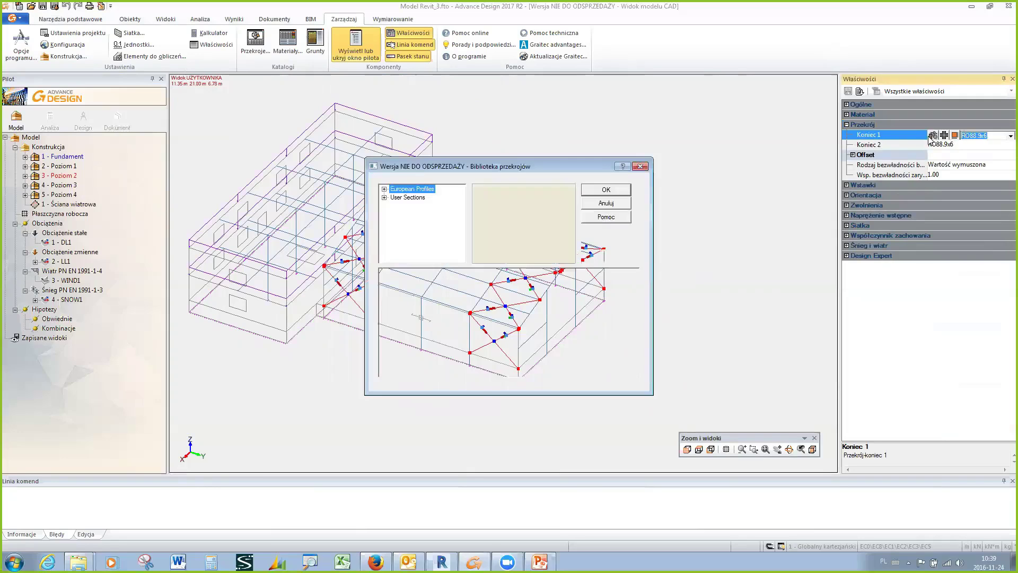
click(384, 190)
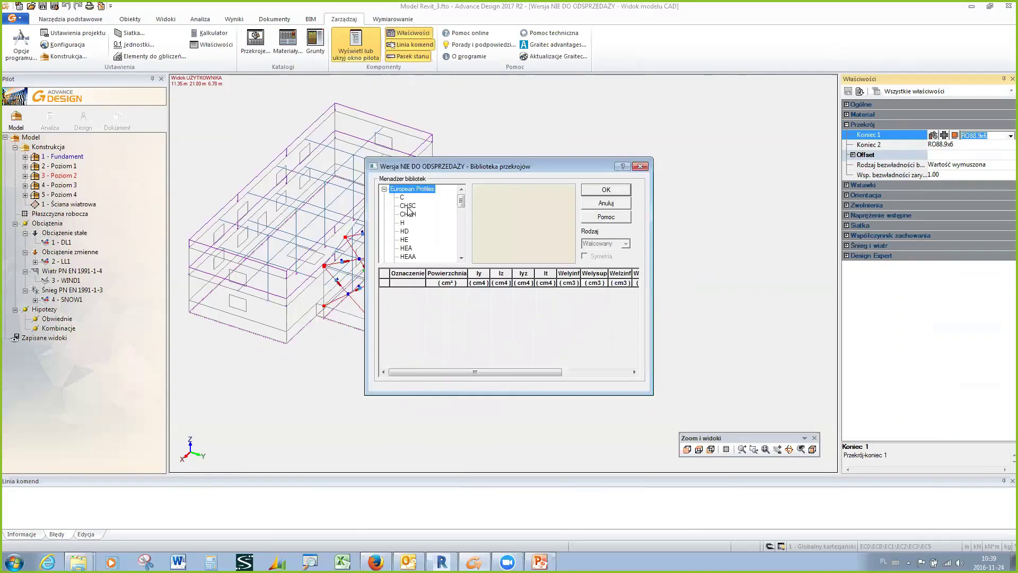
click(408, 205)
drag(637, 288, 637, 300)
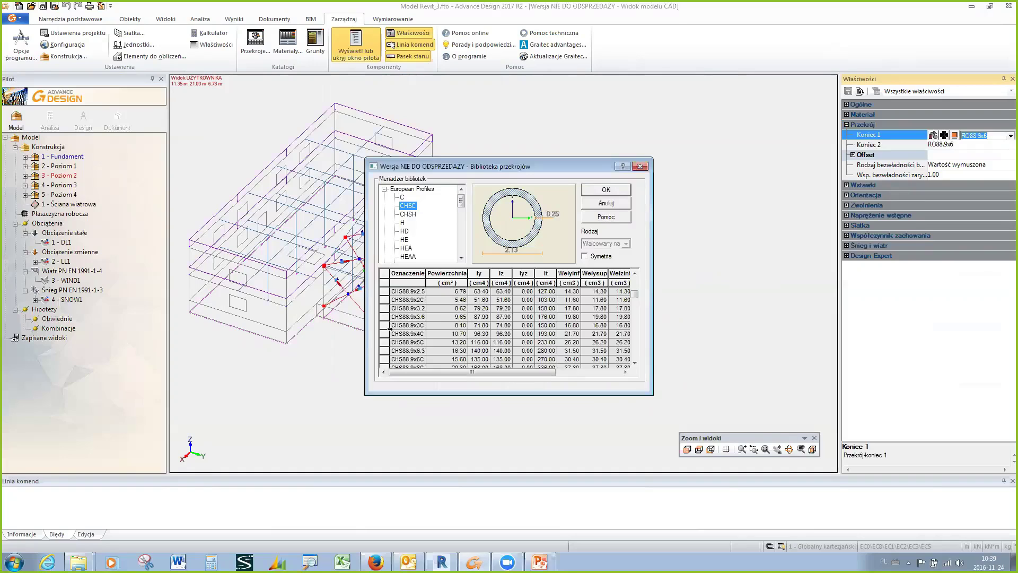
click(385, 351)
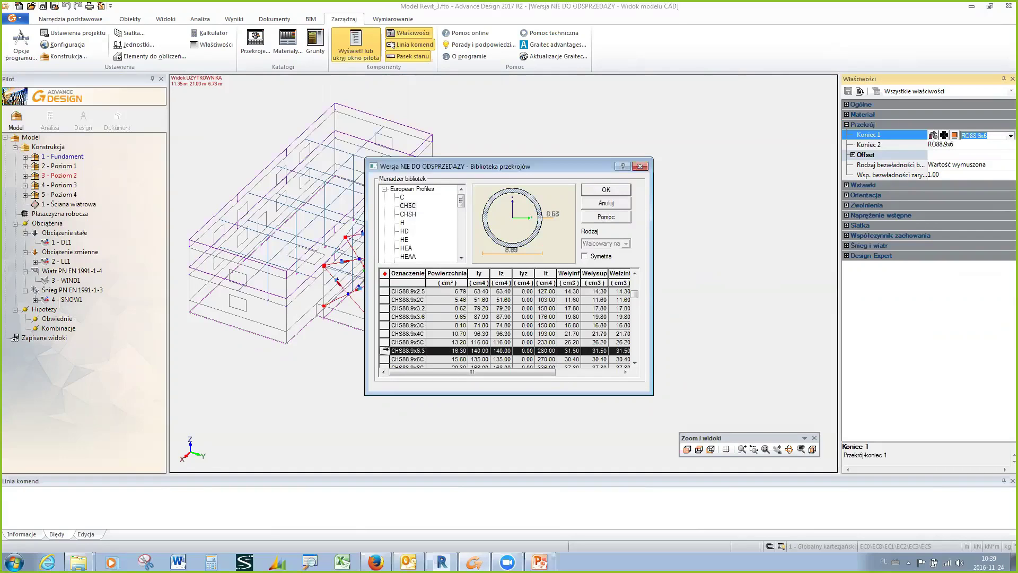
click(385, 355)
click(388, 351)
click(621, 192)
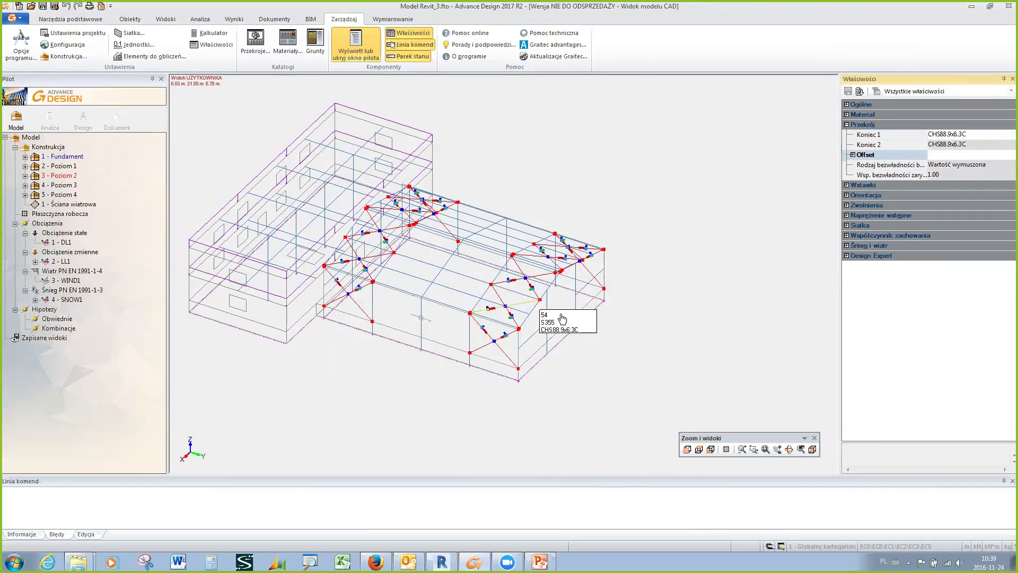
middle_drag(641, 286, 736, 287)
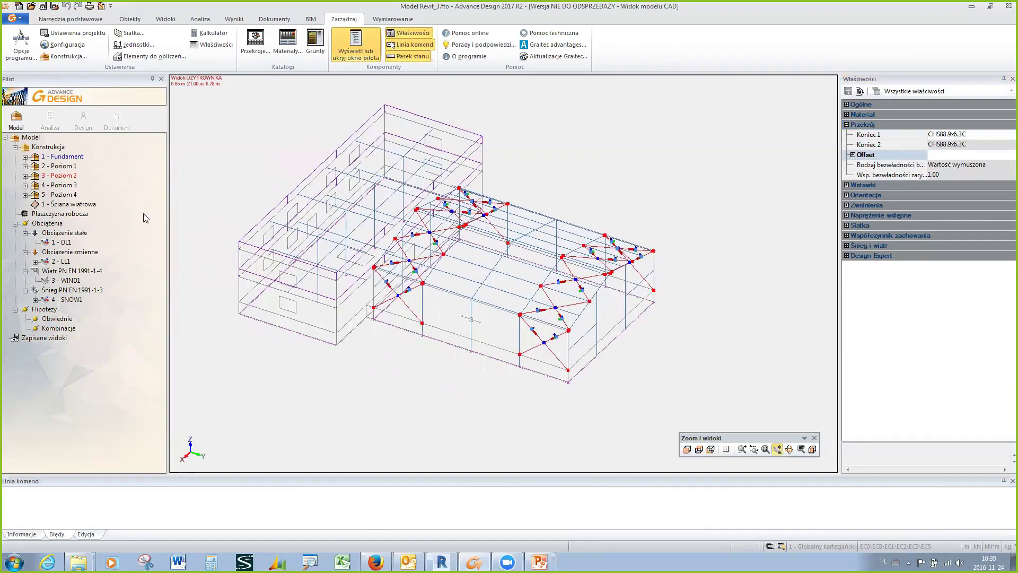
Build a new analytical model and run the FEM calculation, accepting the load case warning.
click(50, 117)
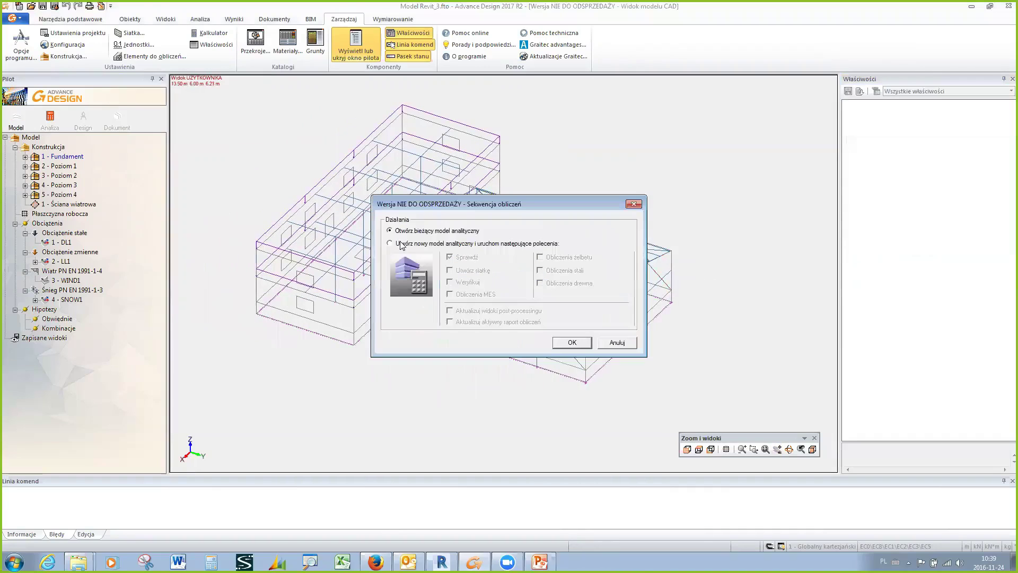
click(409, 245)
click(471, 272)
click(450, 295)
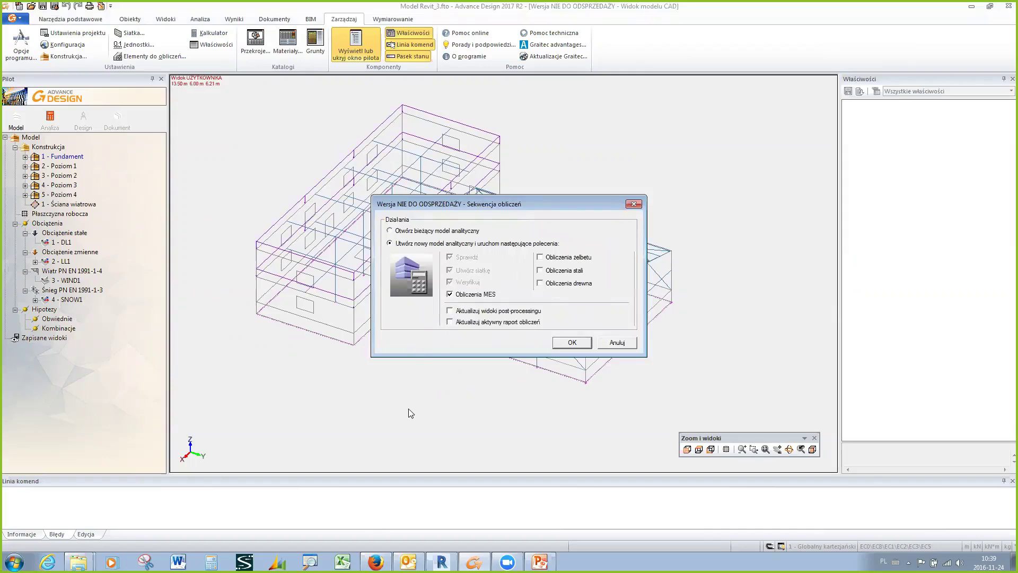
click(571, 343)
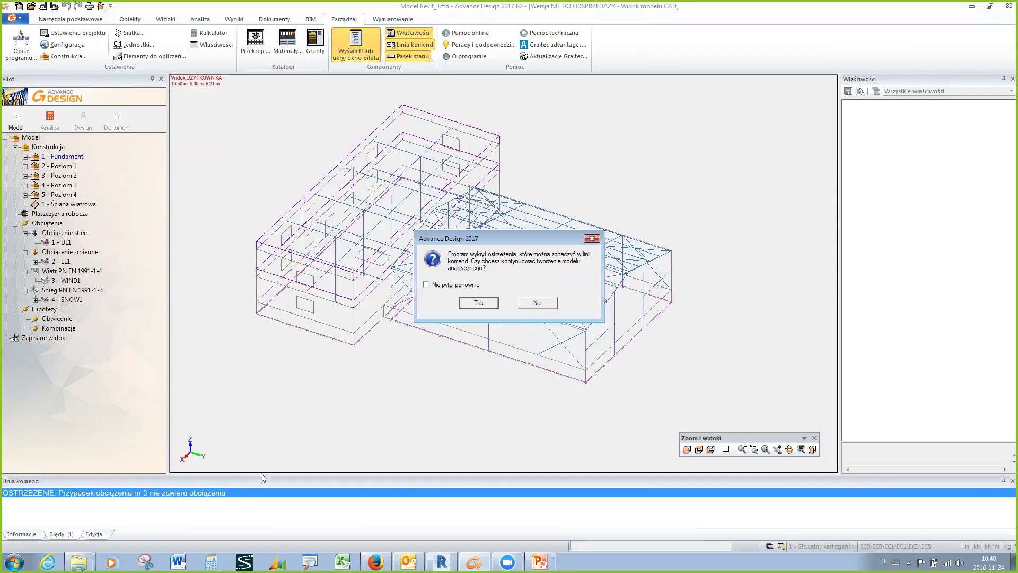
click(480, 303)
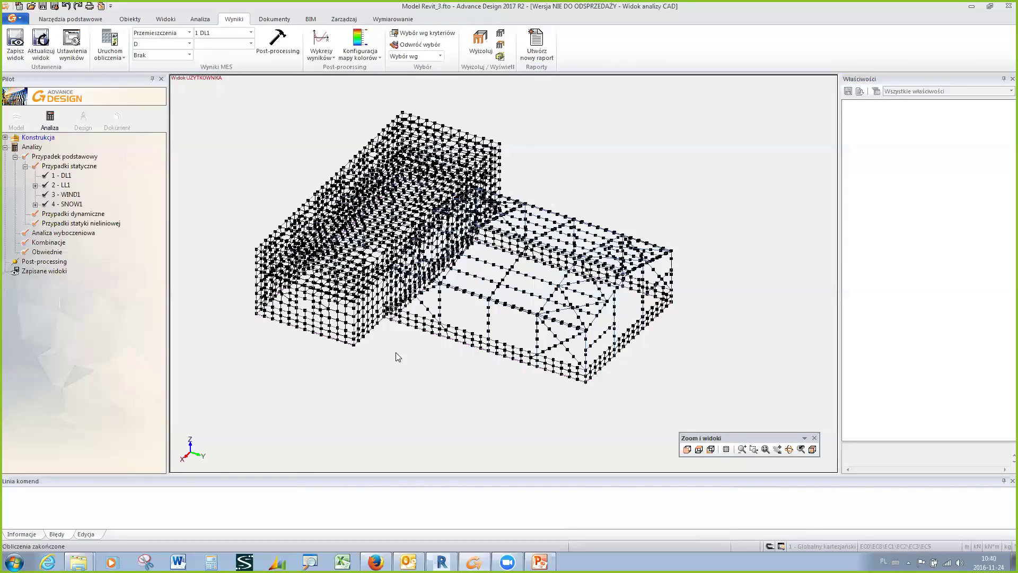
Show Siły My bending moment diagrams for load case 2 LL1 and orbit around the structure.
click(277, 41)
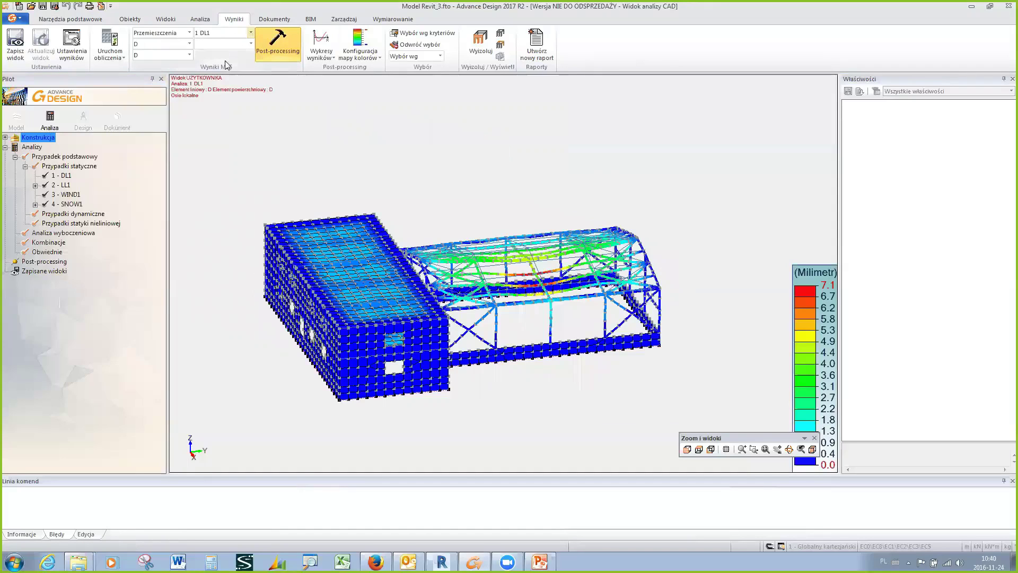
key(Down)
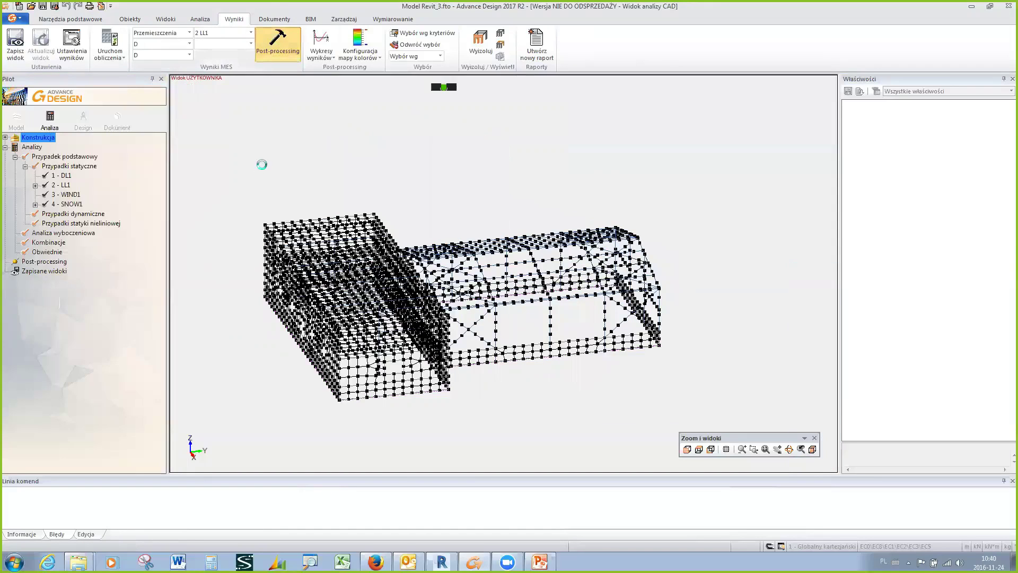
click(189, 33)
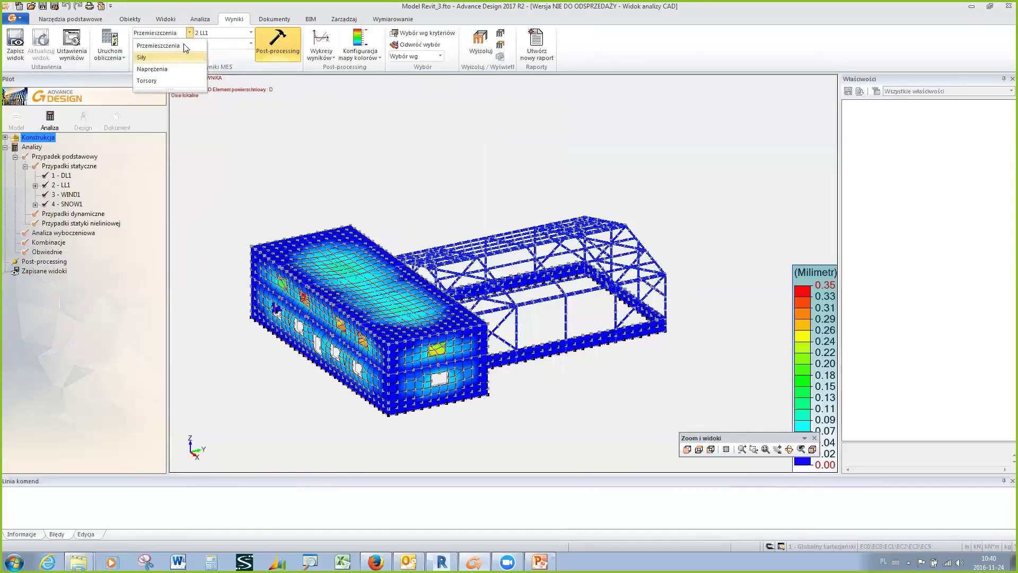
click(142, 57)
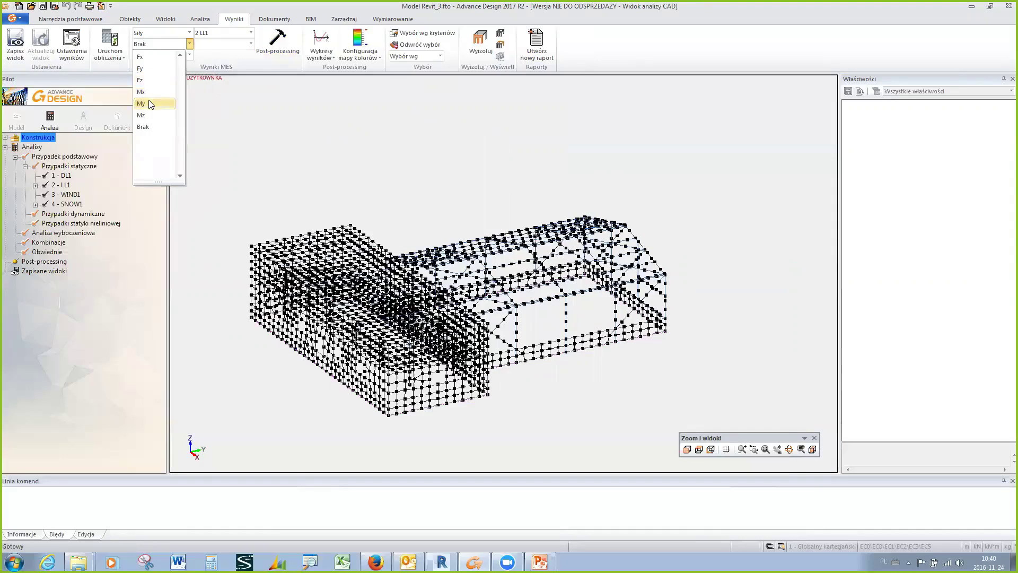
click(270, 52)
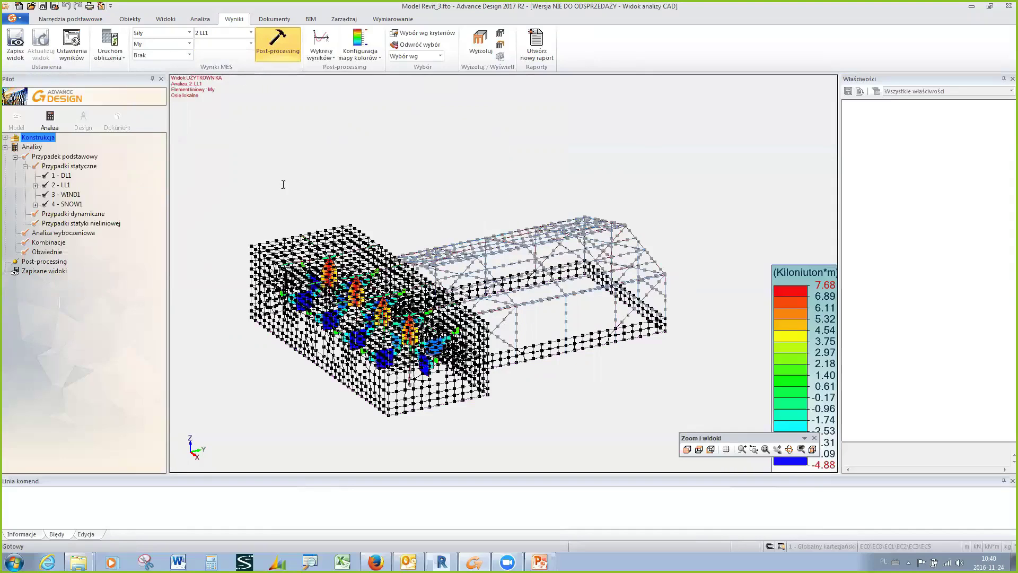
drag(269, 207, 231, 172)
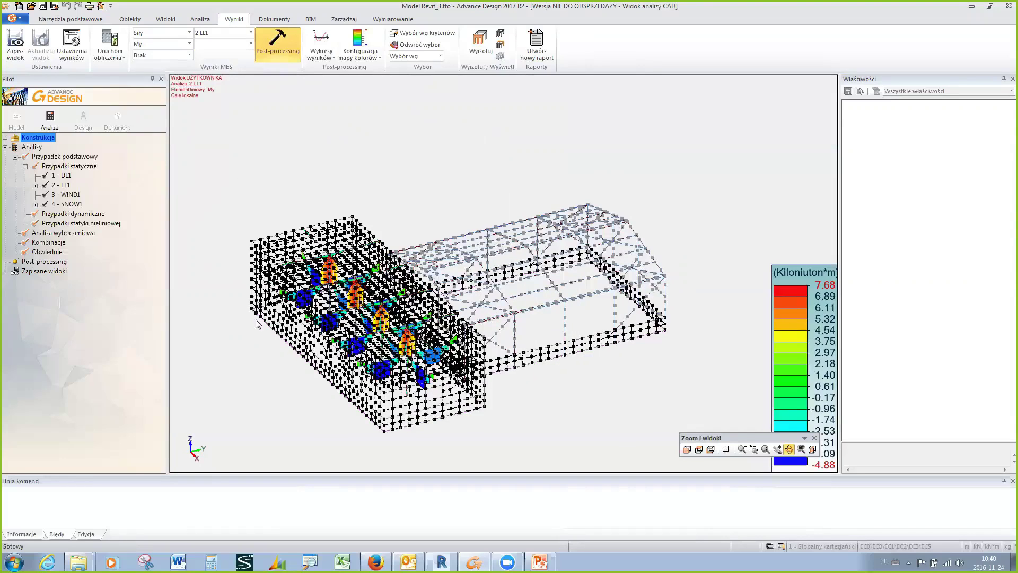
mouse_move(316, 315)
mouse_down()
mouse_move(254, 287)
mouse_move(209, 162)
mouse_up()
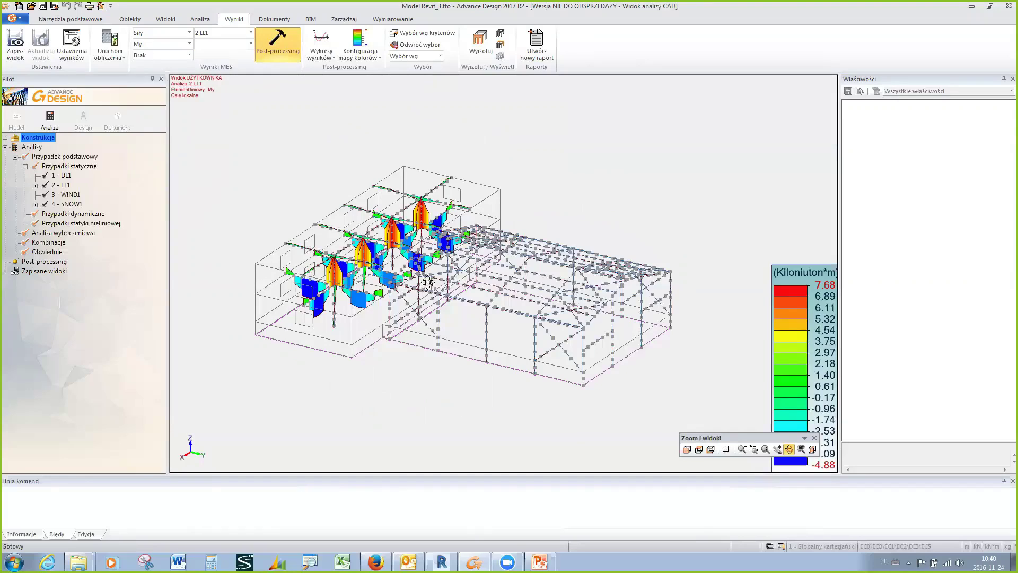
drag(384, 282, 547, 269)
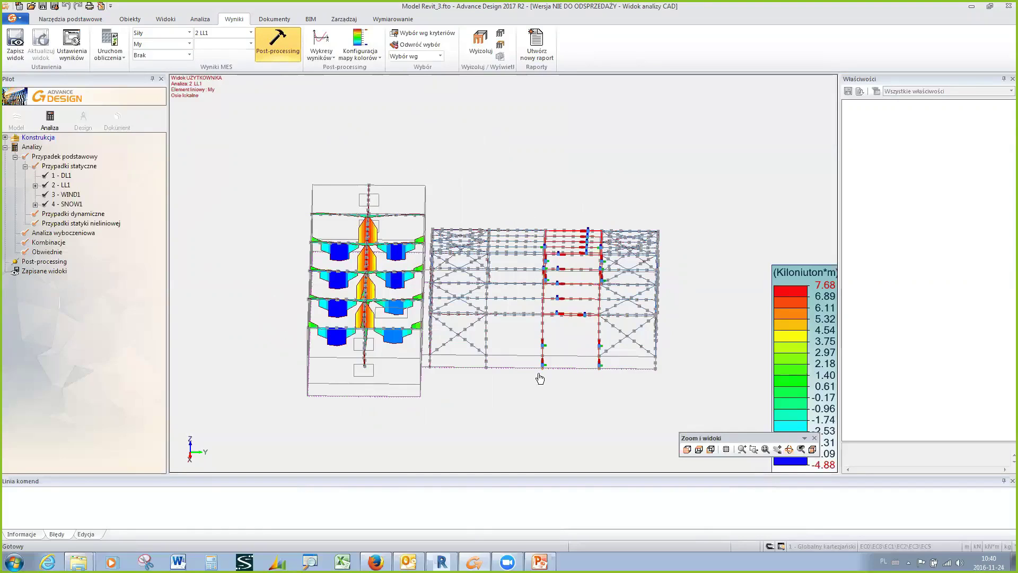
drag(446, 369, 238, 63)
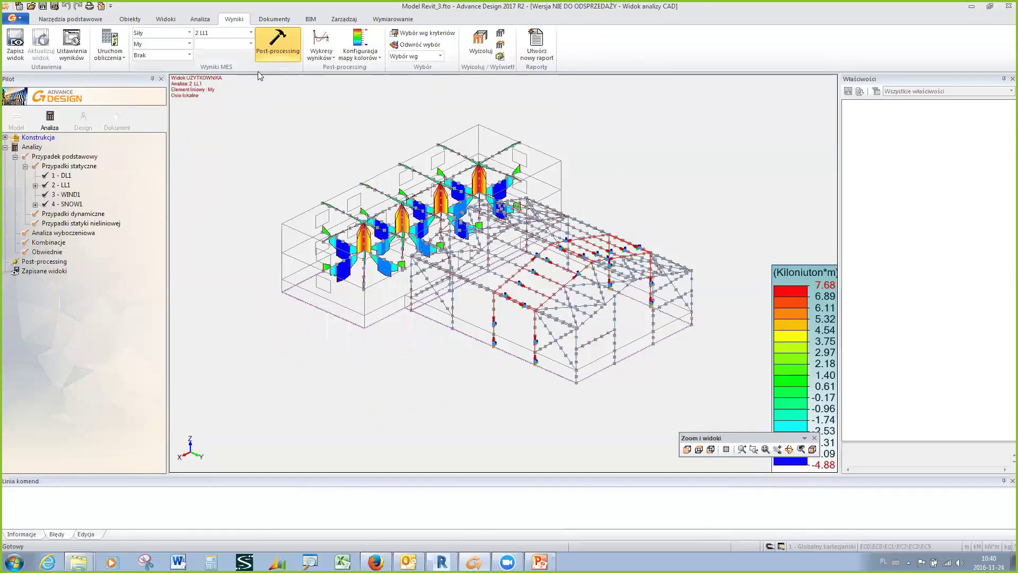
Switch the My diagrams to load case 1 DL1 and inspect the hall's frames.
click(227, 32)
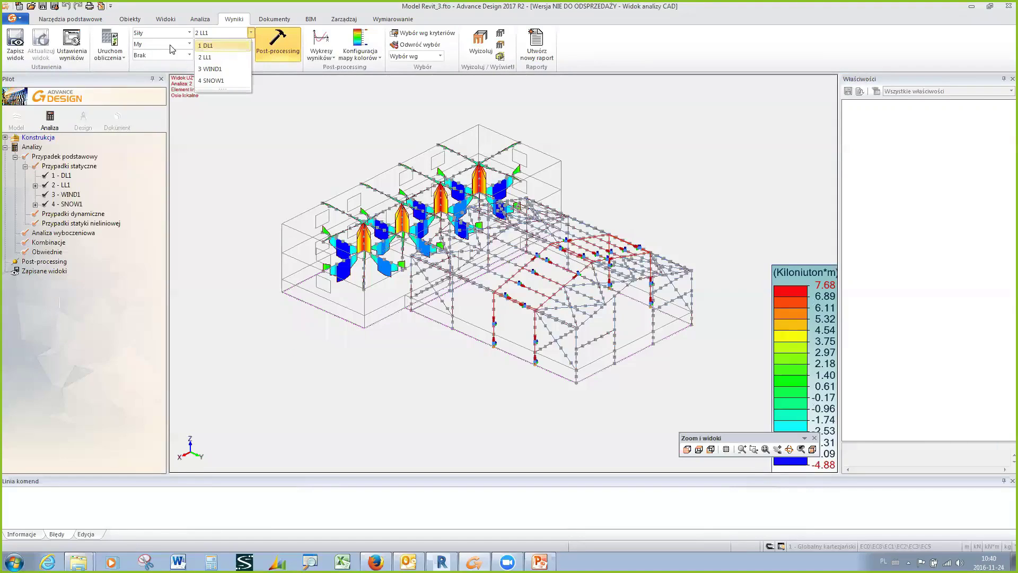
key(Return)
mouse_move(476, 325)
mouse_down()
mouse_move(405, 313)
mouse_move(441, 304)
mouse_up()
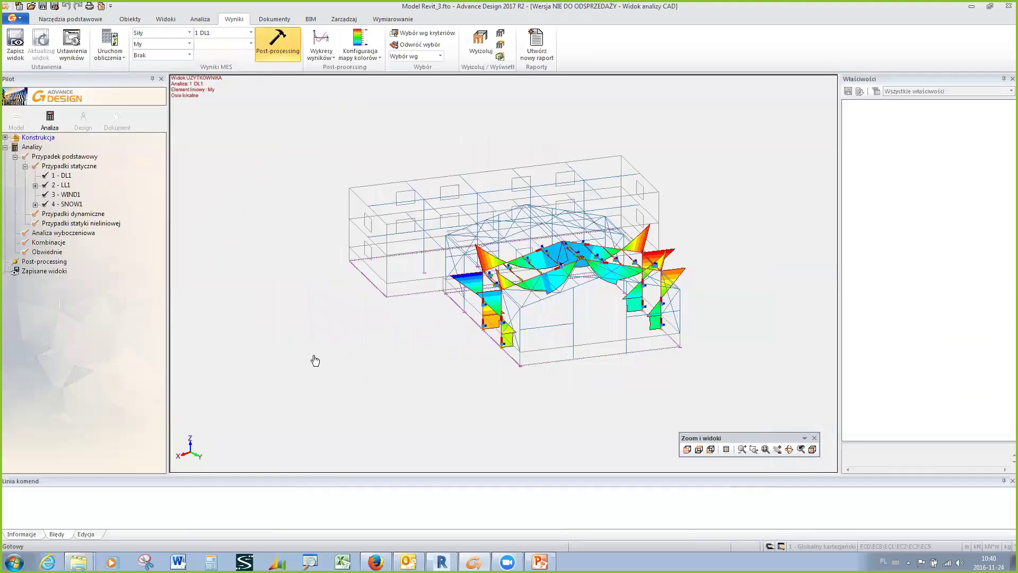
drag(314, 359, 330, 346)
mouse_move(393, 348)
shift+middle_down()
mouse_move(433, 344)
mouse_move(423, 335)
shift+middle_up()
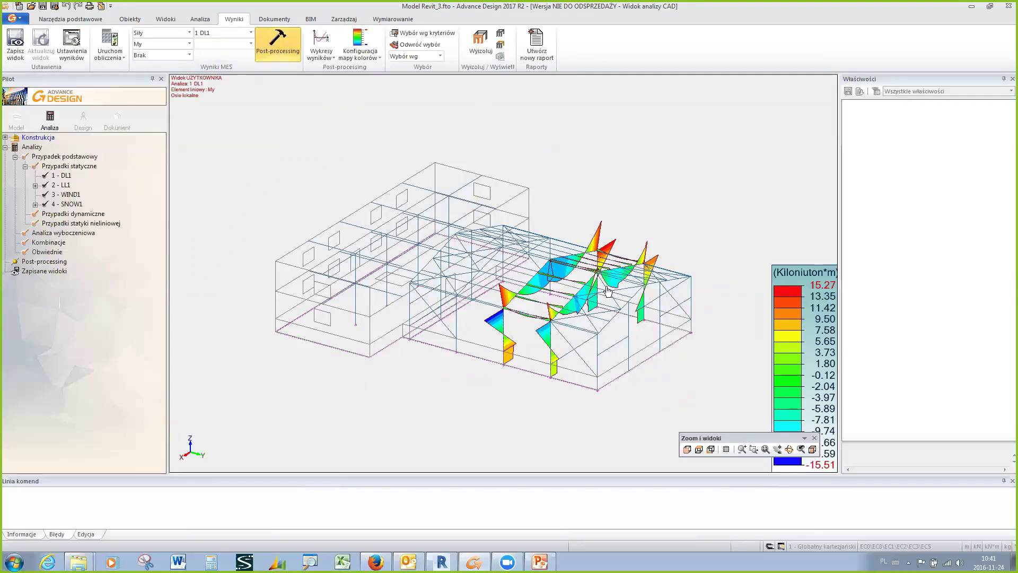
mouse_move(612, 259)
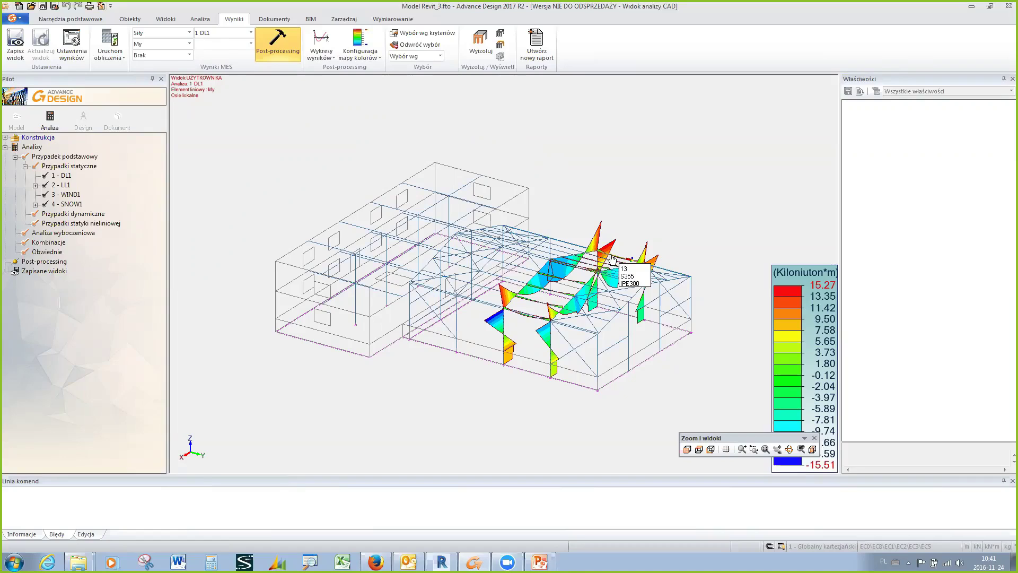
middle_drag(429, 377, 400, 397)
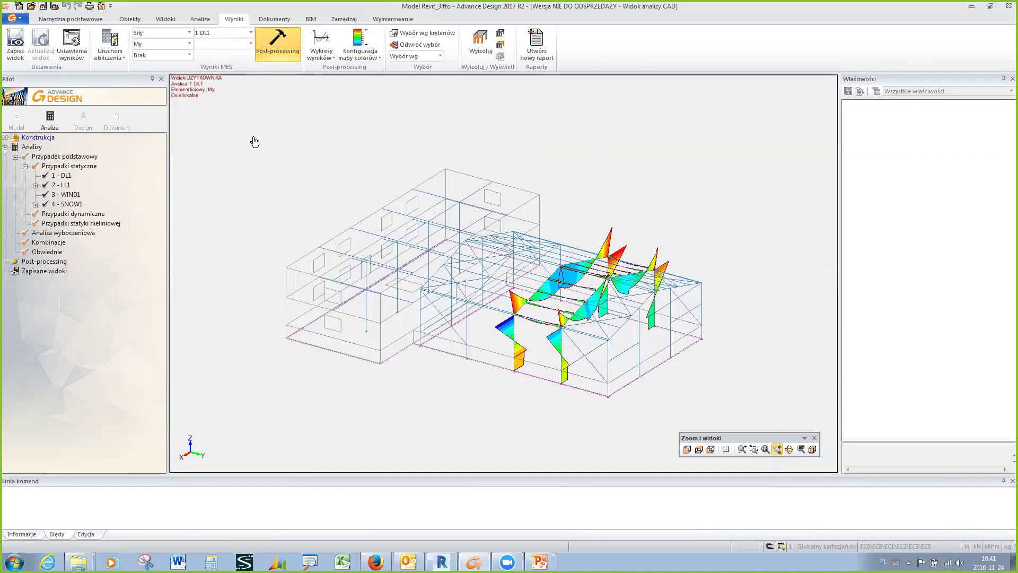
key(Escape)
click(310, 19)
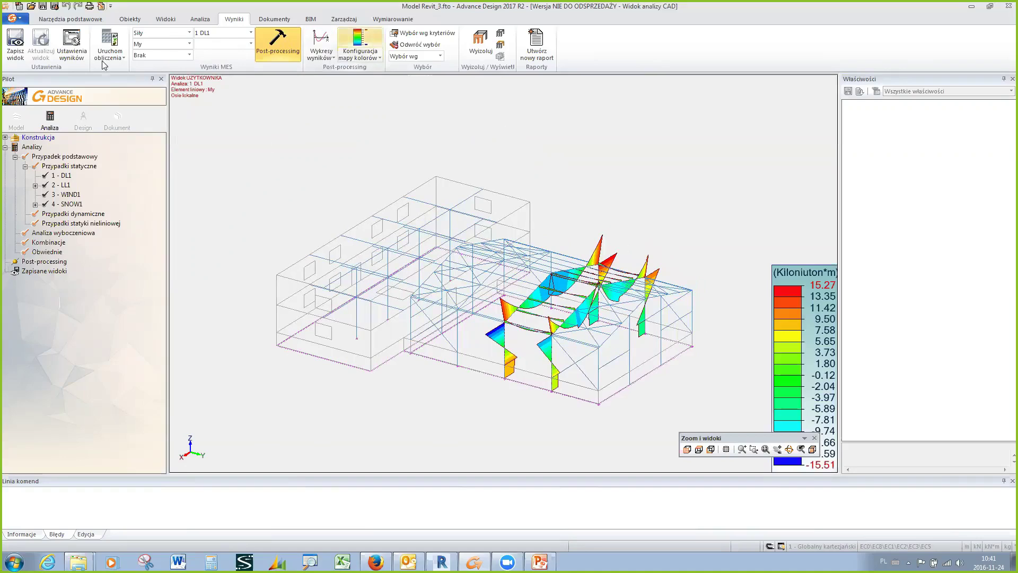
Export the model via GRAITEC BIM as Model Revit_3-sily.gtcx, then switch back to Revit.
click(19, 60)
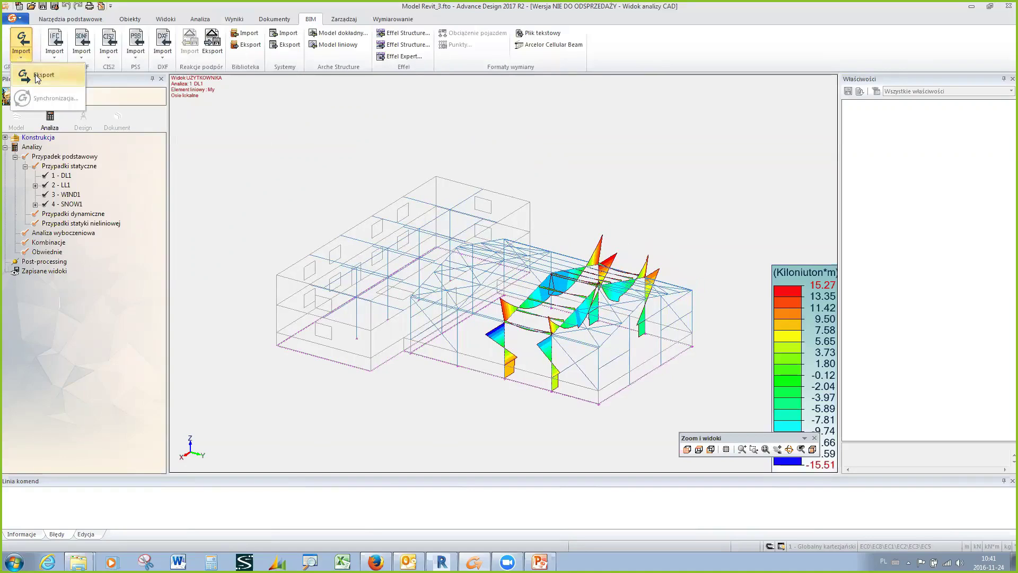
click(37, 77)
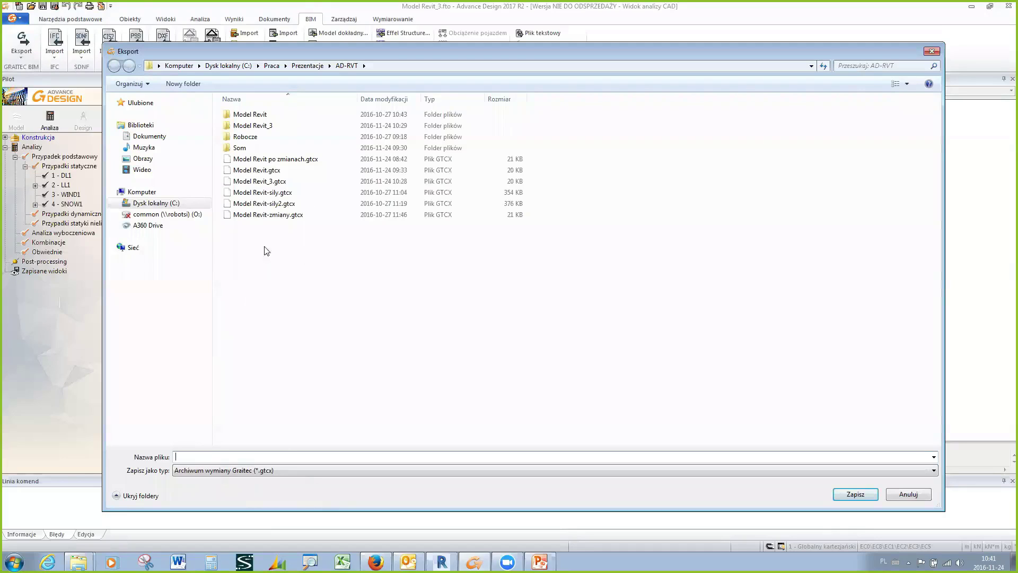
click(259, 181)
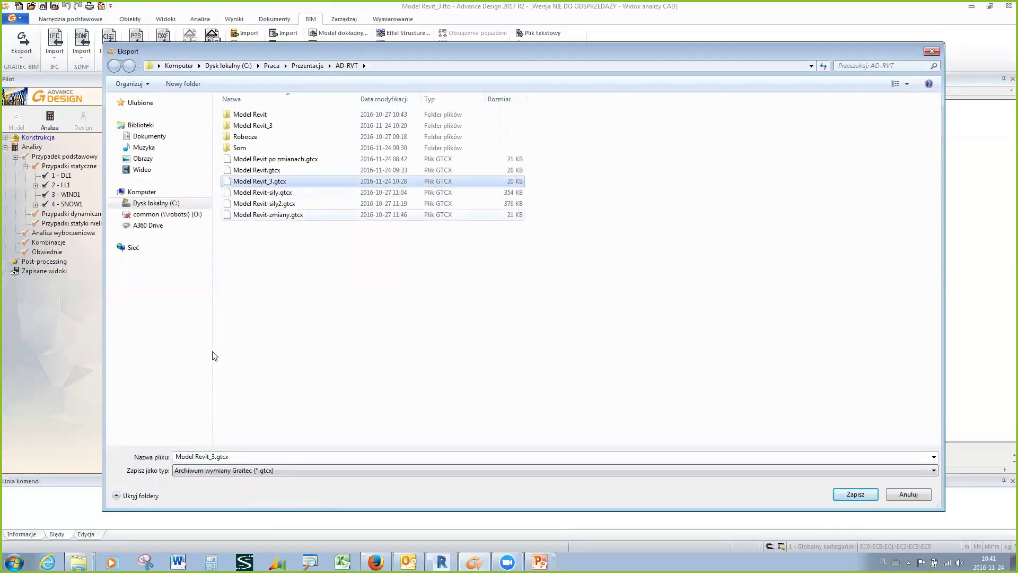
click(217, 454)
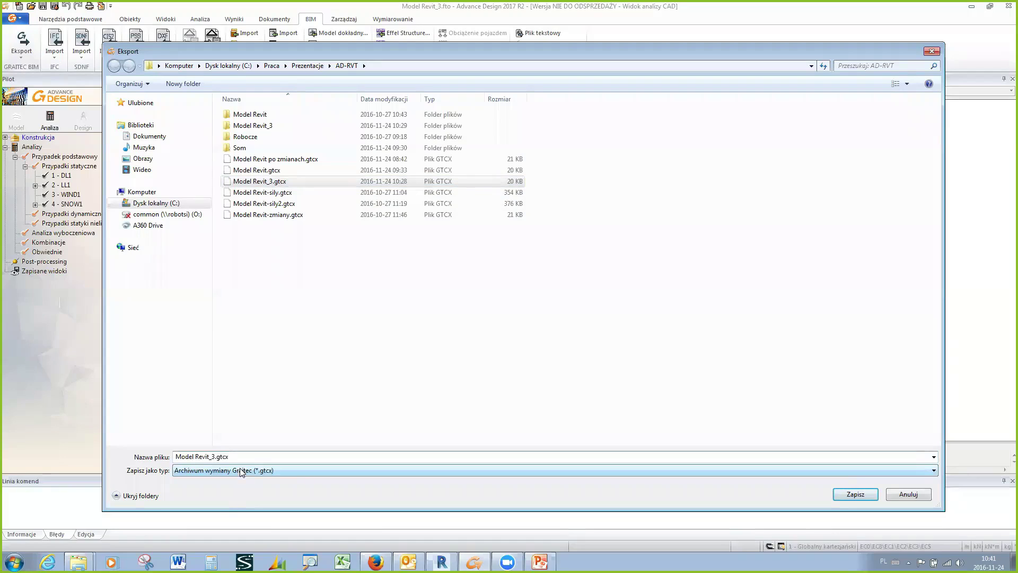
text(-sily)
click(855, 493)
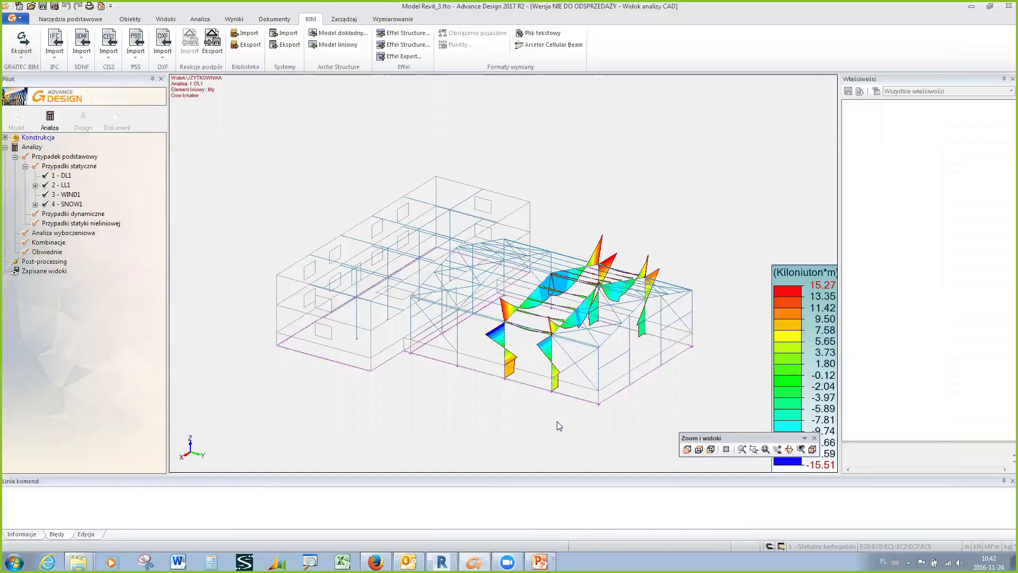
middle_drag(457, 418, 455, 412)
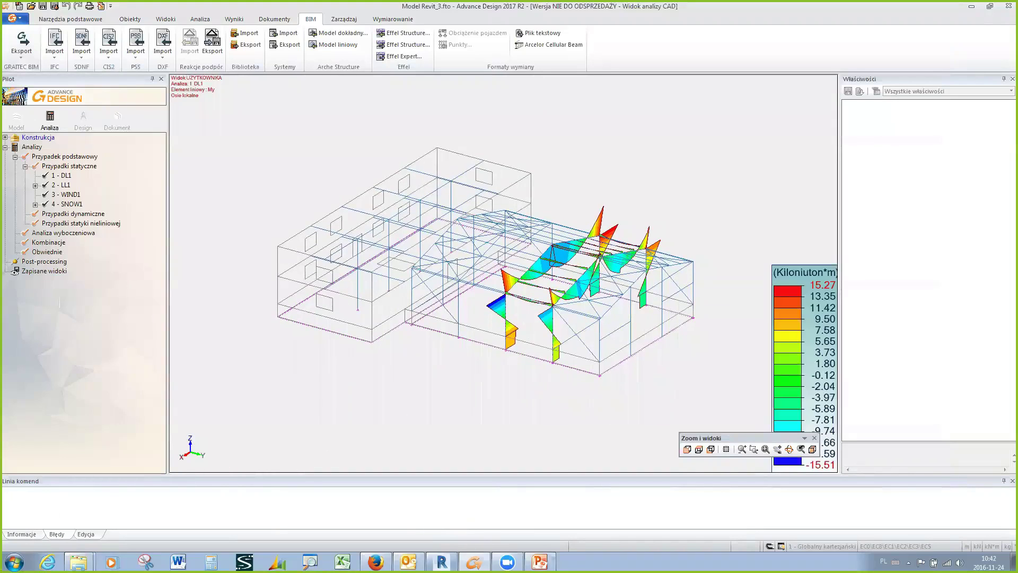
click(442, 562)
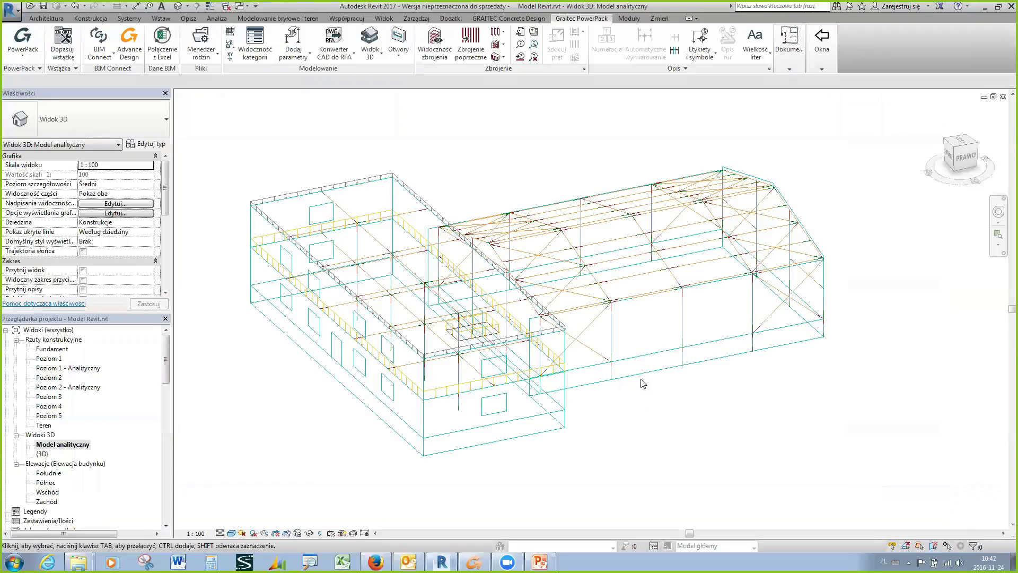
Orbit the Revit 3D analytical model view and bring up the Analiza ribbon tools.
shift+middle_drag(487, 379, 494, 383)
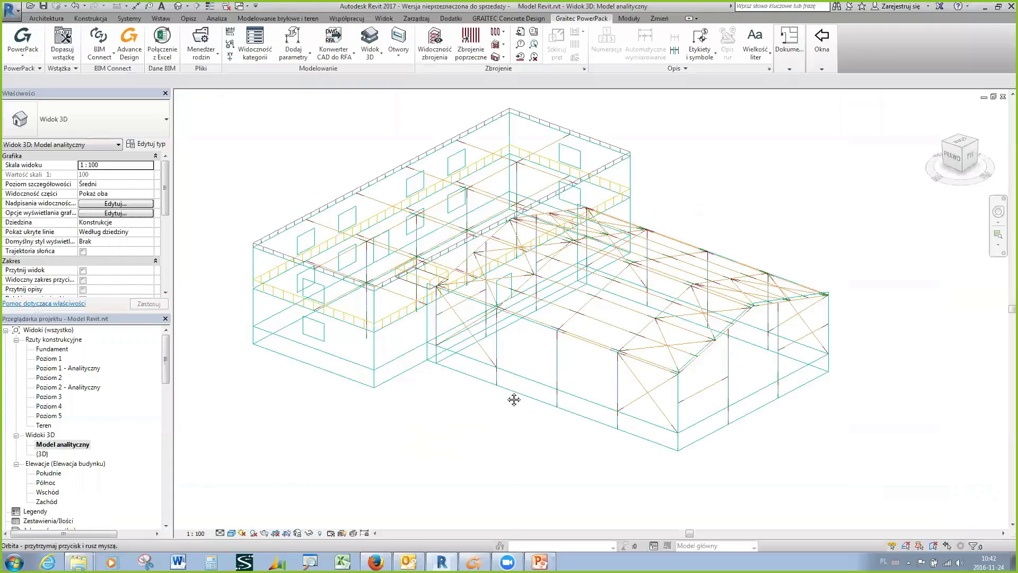
middle_drag(445, 279, 449, 299)
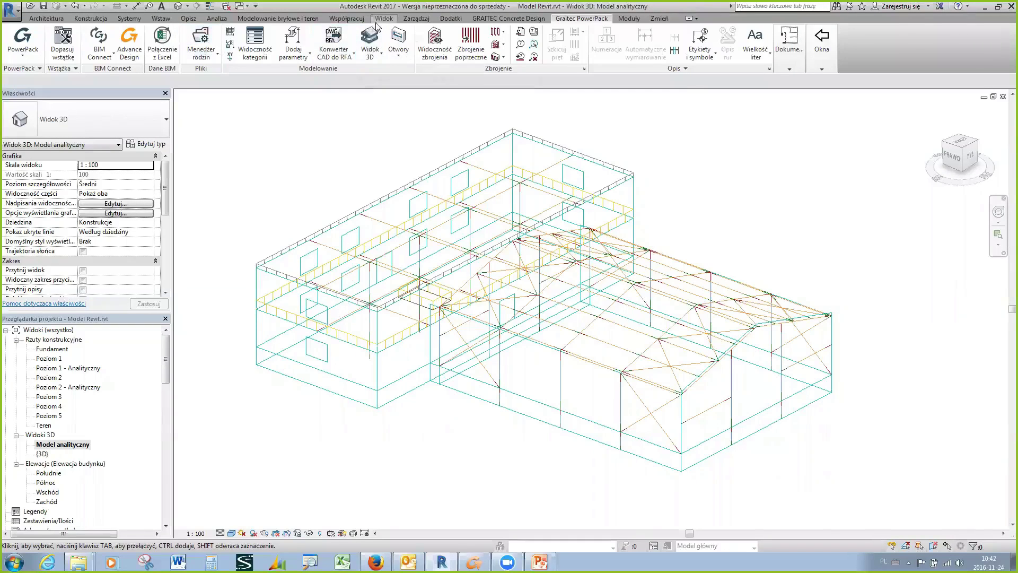
click(216, 19)
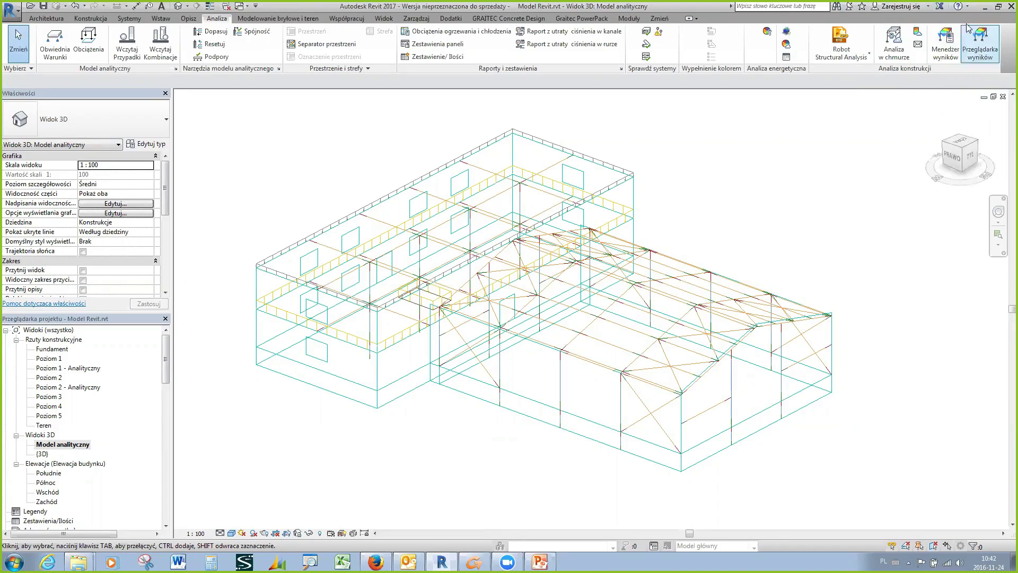
mouse_move(945, 45)
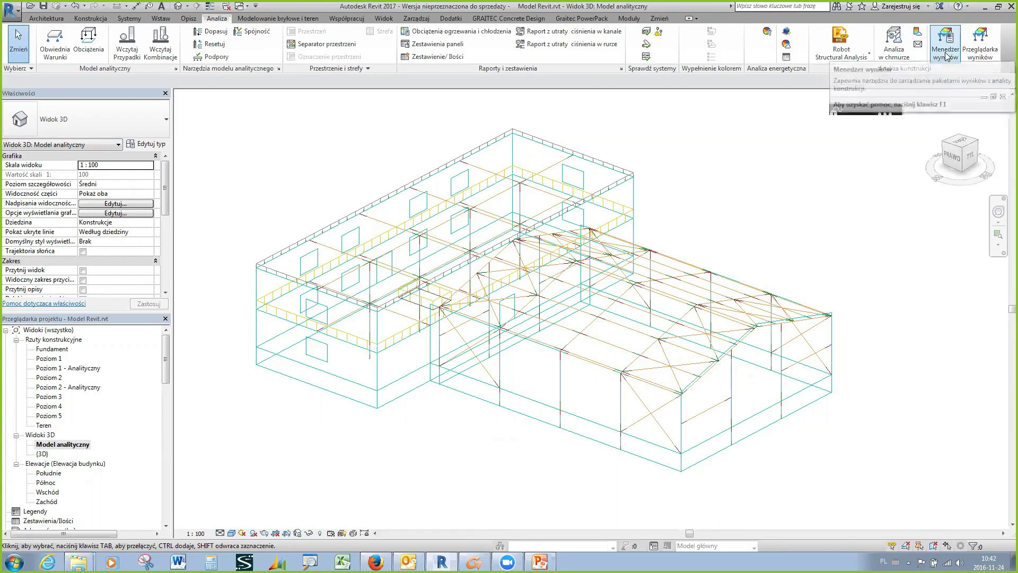
Delete the old Advance Design results package in Menedżer wyników and close the manager.
click(947, 55)
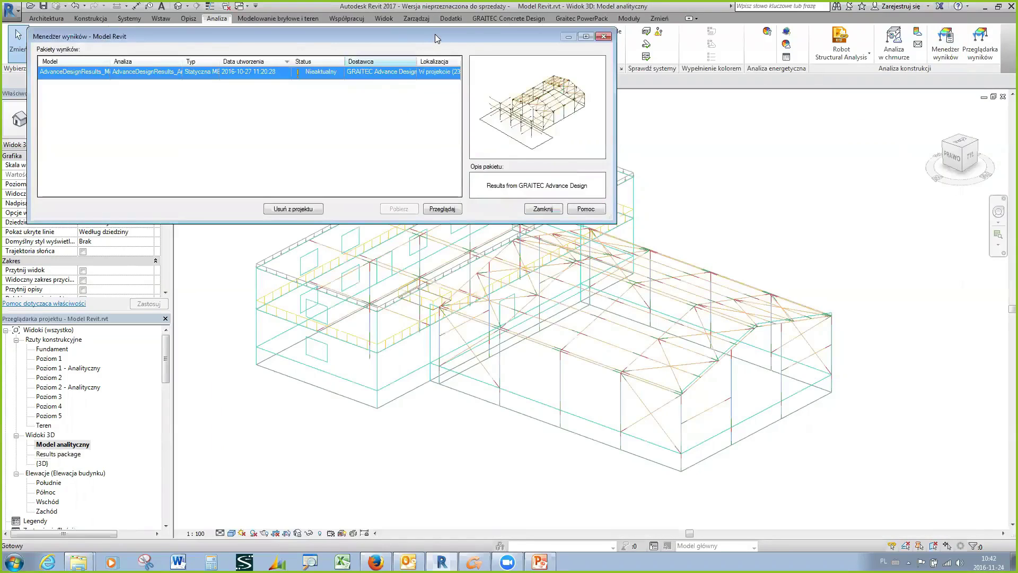
drag(435, 34, 528, 159)
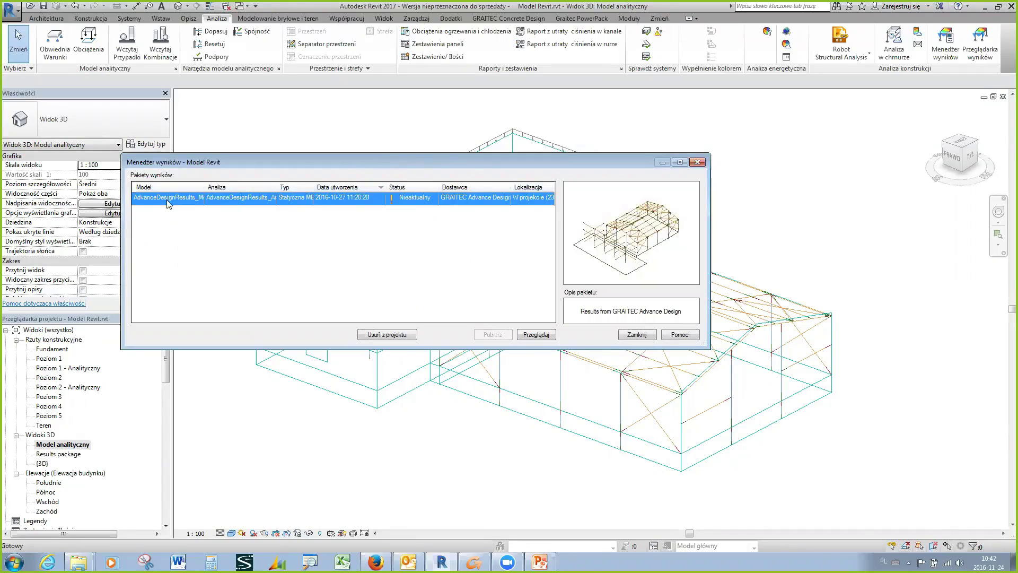
click(387, 335)
click(536, 298)
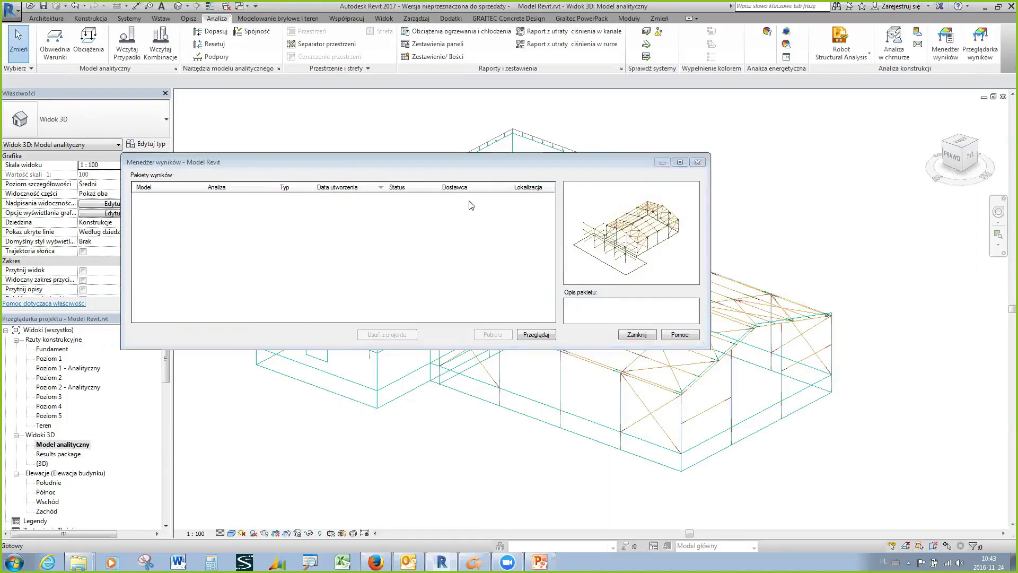
click(637, 335)
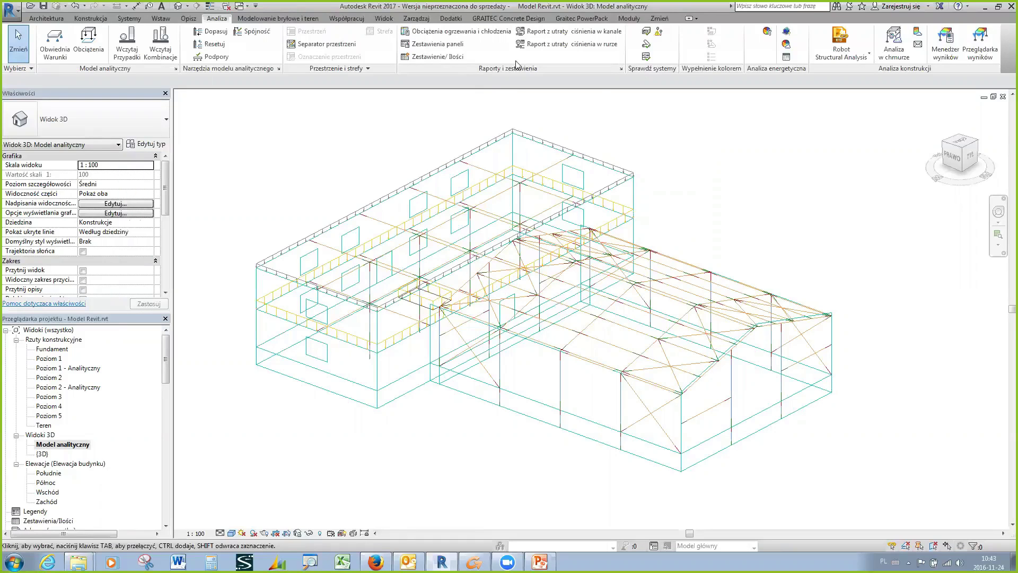
Start BIM Connect Synchronizacja with Advance Design from the Dodatki add-ins.
click(514, 21)
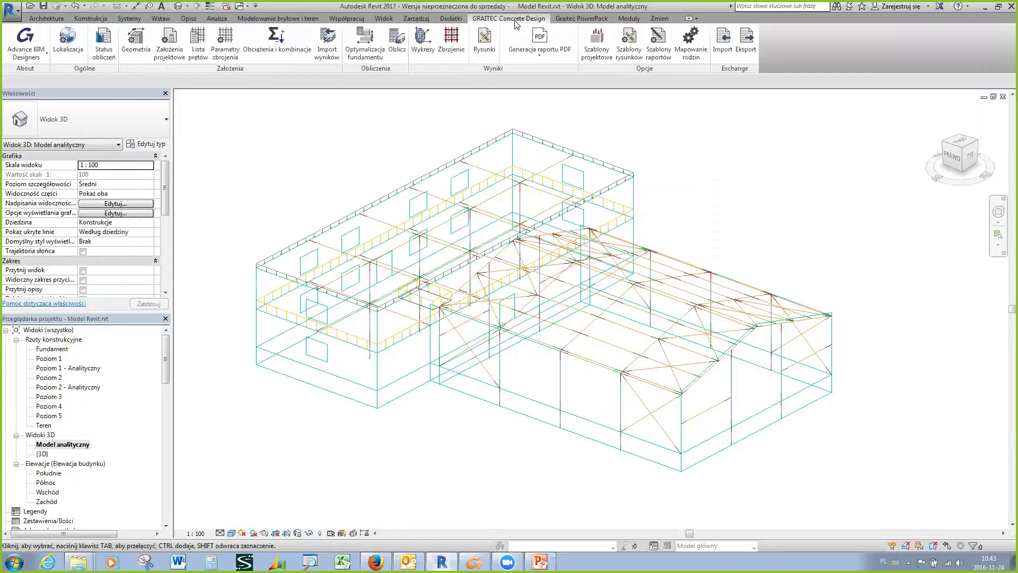
click(583, 20)
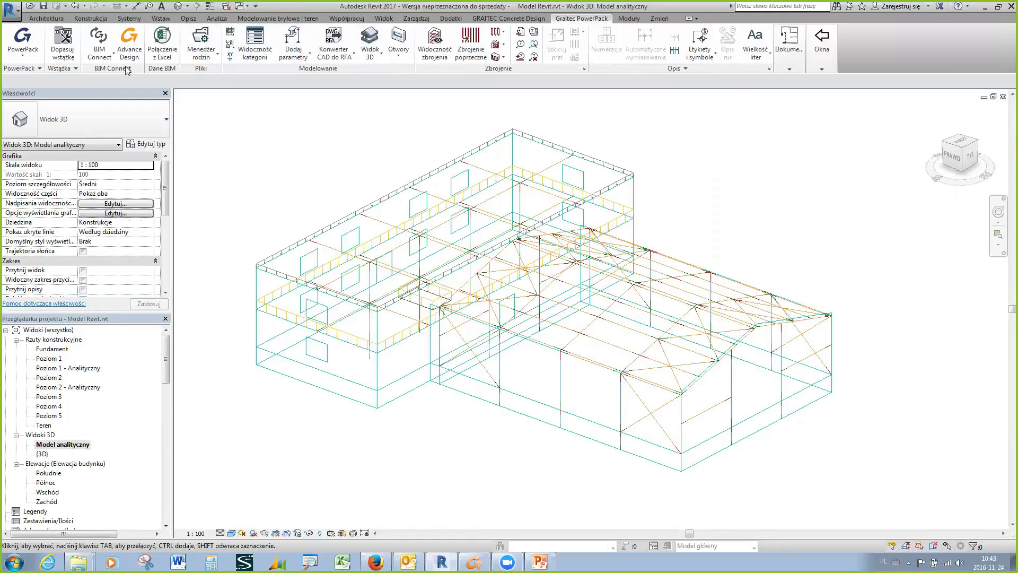
click(451, 19)
click(321, 53)
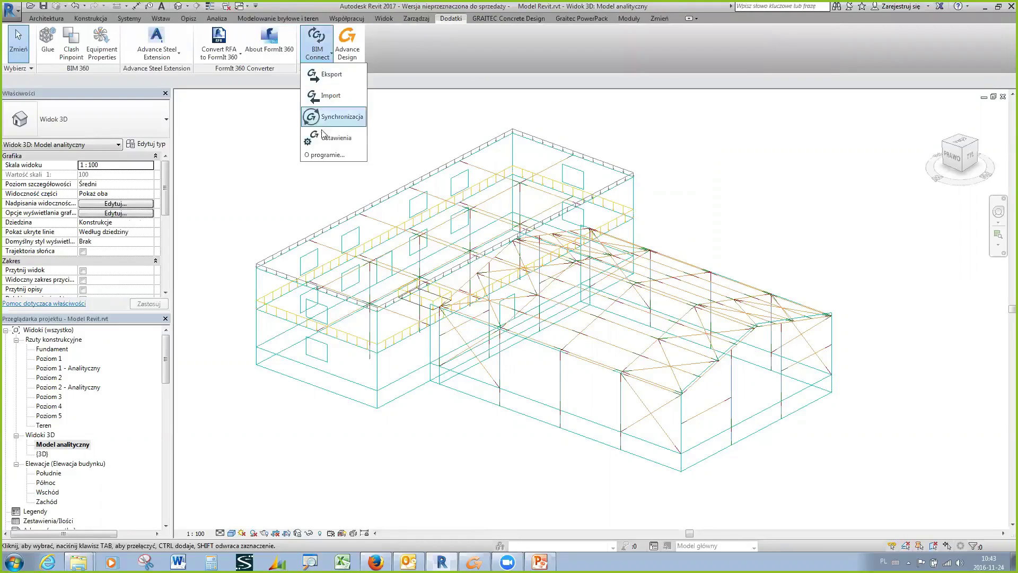
click(345, 118)
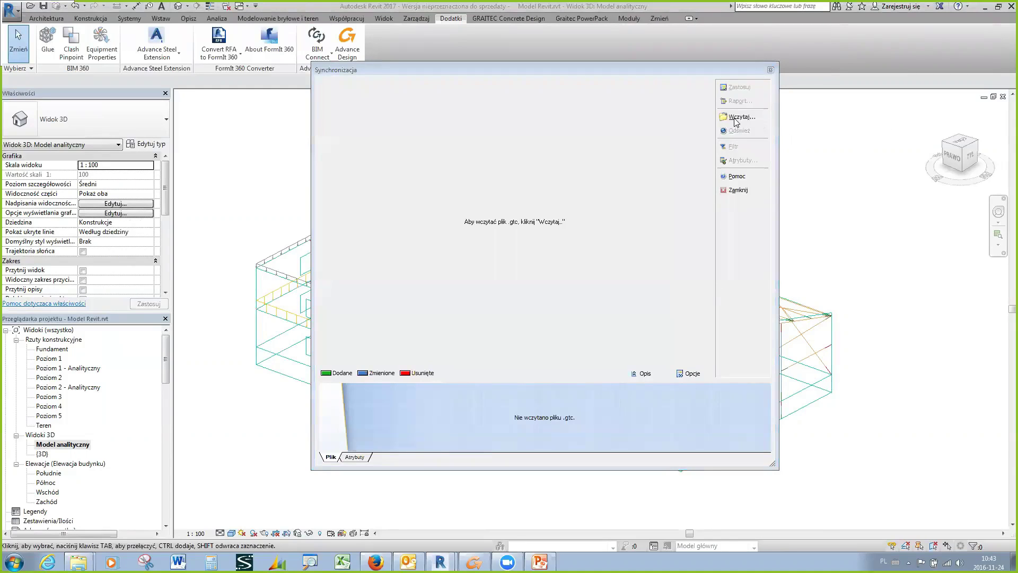
Load Model Revit_3-sily.gtcx (16 IPE450 and C30/37 members) and apply the synchronisation, answering the report prompt.
drag(721, 69, 684, 69)
click(705, 116)
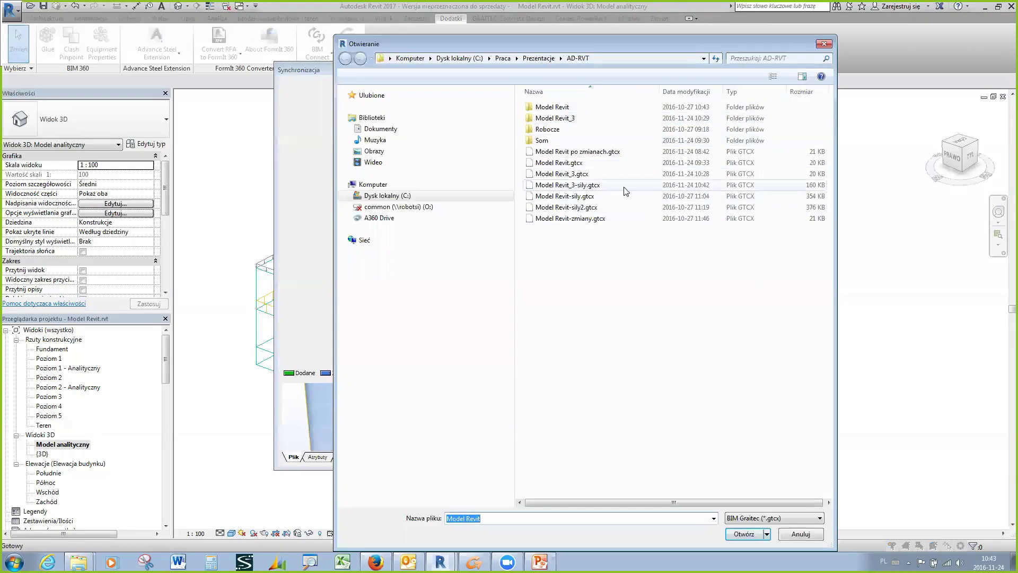
click(556, 186)
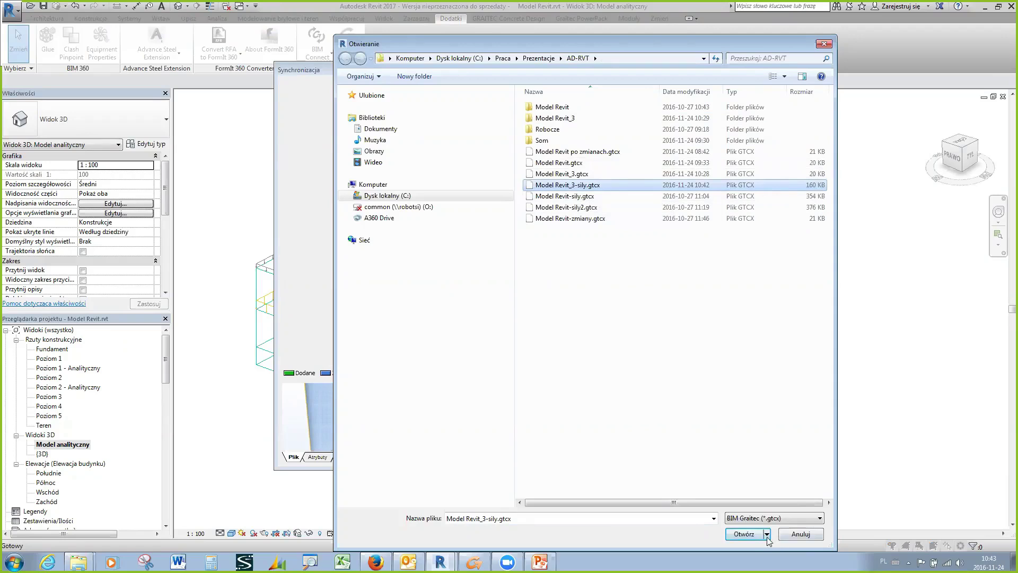
click(744, 534)
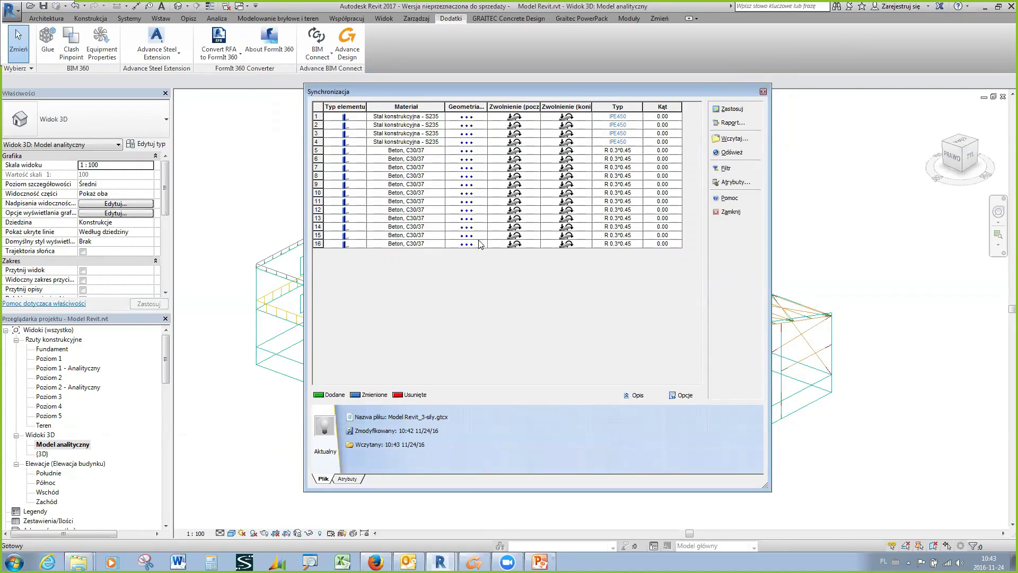
click(741, 122)
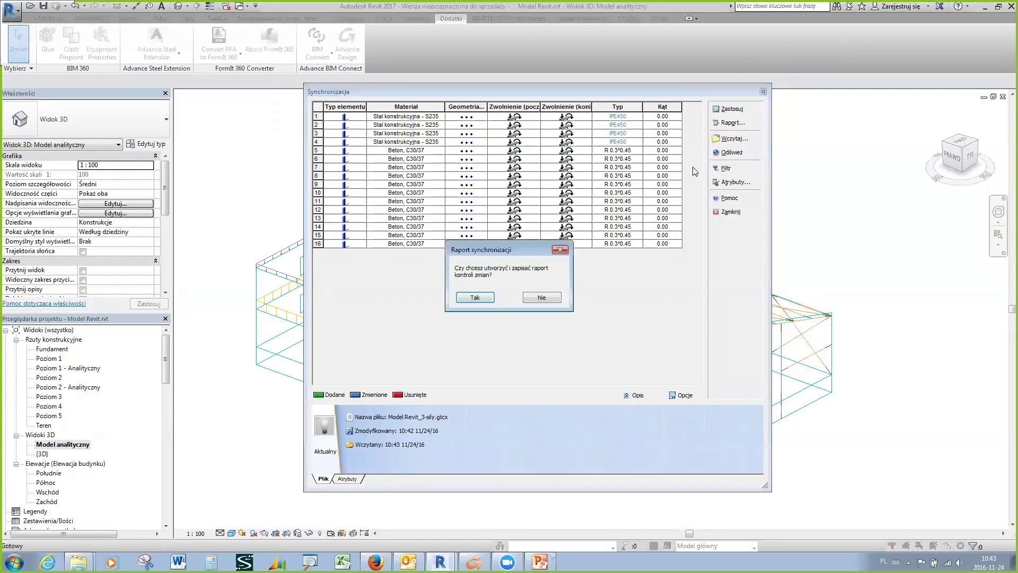
click(541, 297)
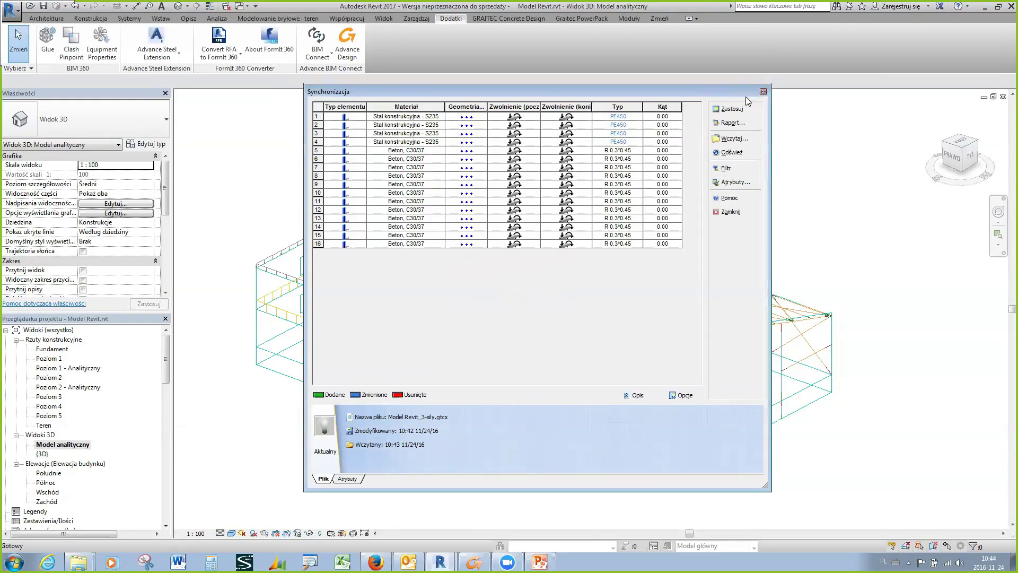
Close synchronisation, confirm the results package is current in Menedżer wyników, then open Przeglądarka wyników.
click(763, 92)
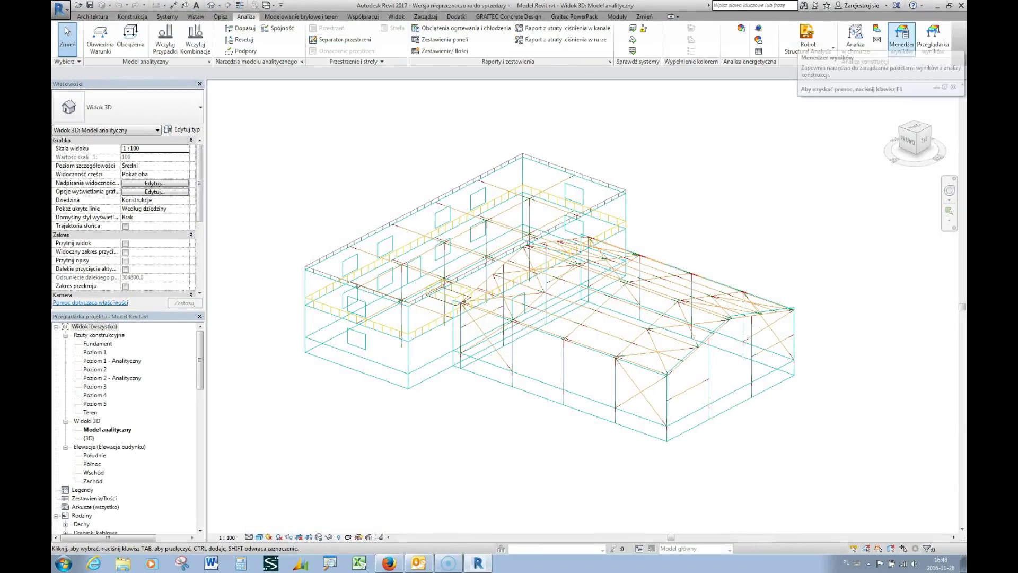
click(902, 39)
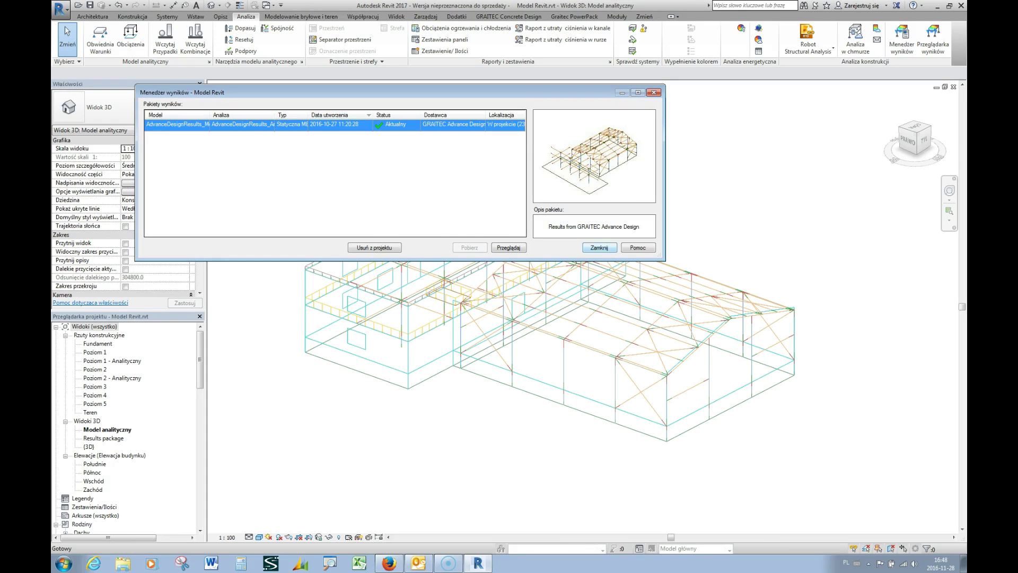
click(600, 247)
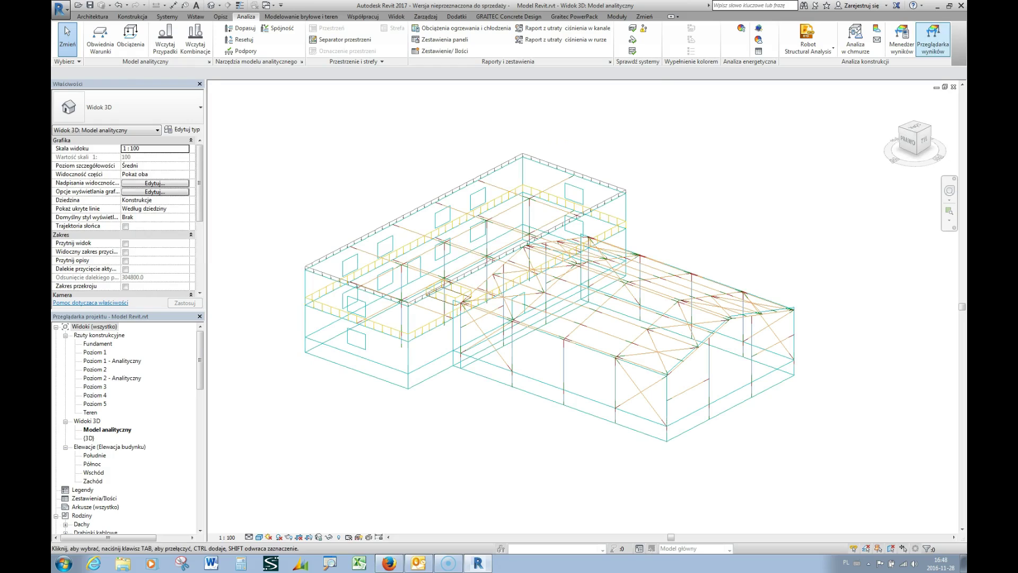
click(933, 40)
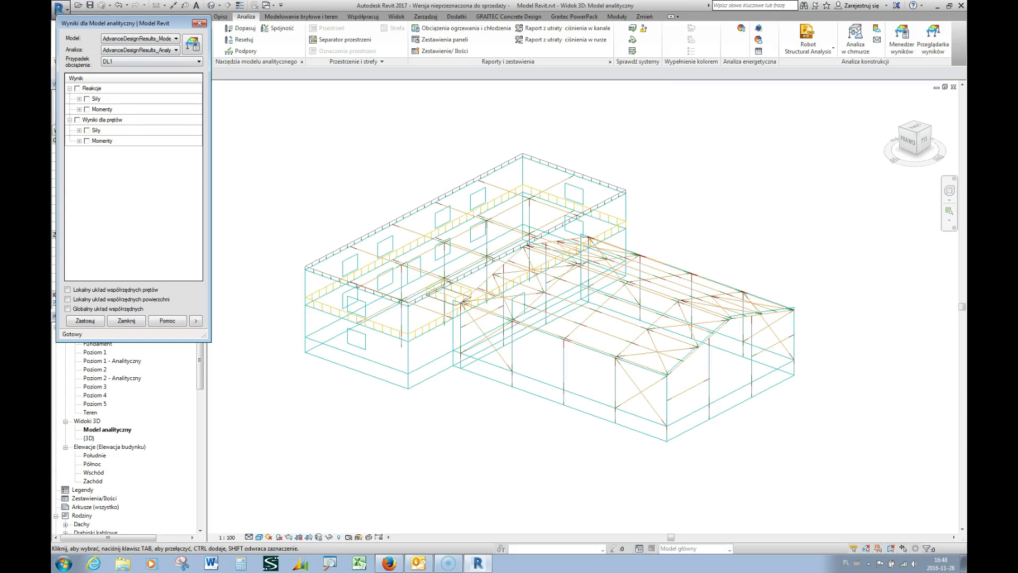
Plot My moment diagrams for load case 102 (1.35 DL1 + 1.5 LL1) on the model.
click(79, 109)
click(79, 109)
click(79, 130)
click(79, 172)
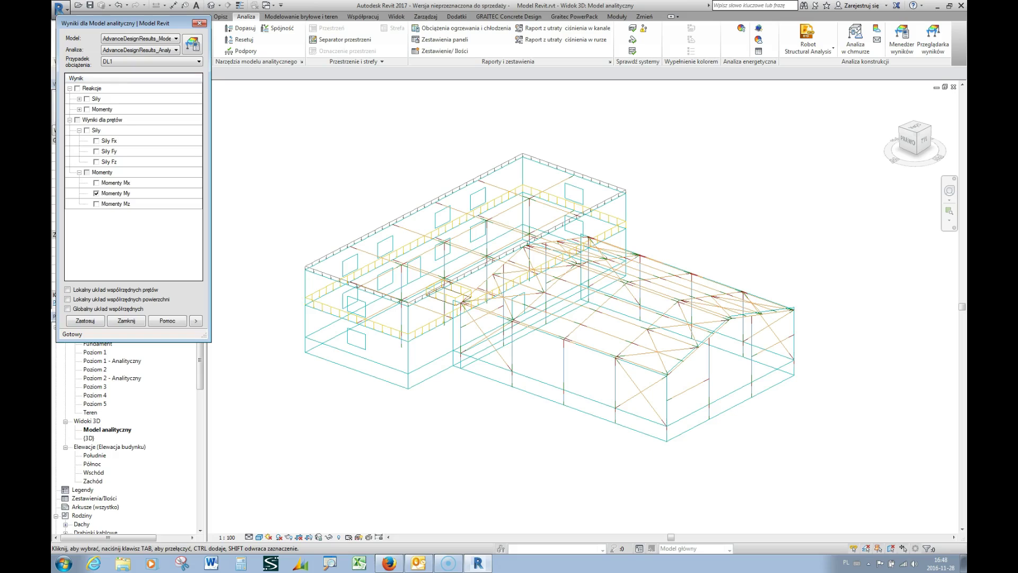
click(151, 61)
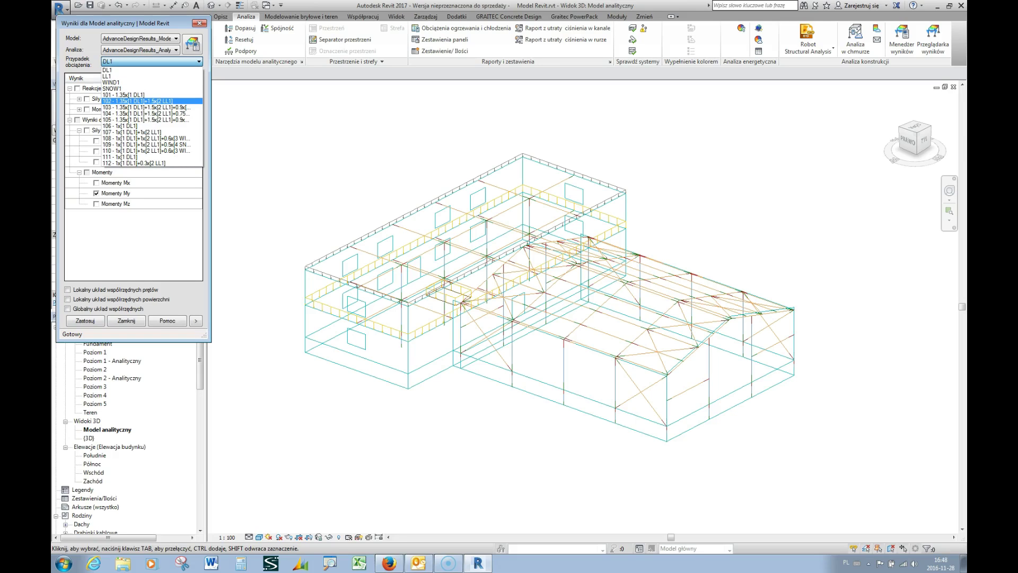
click(143, 101)
click(85, 321)
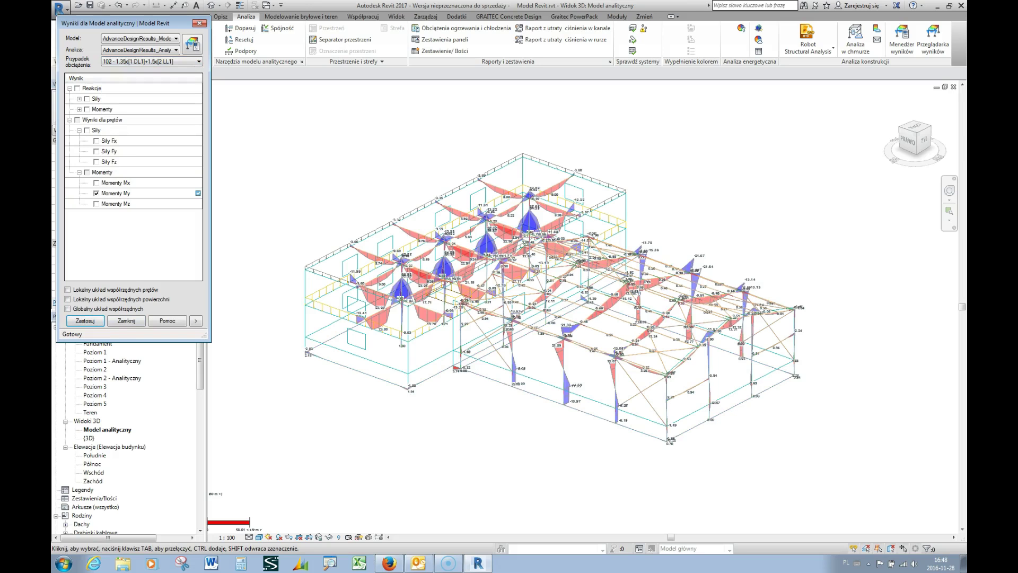
click(126, 321)
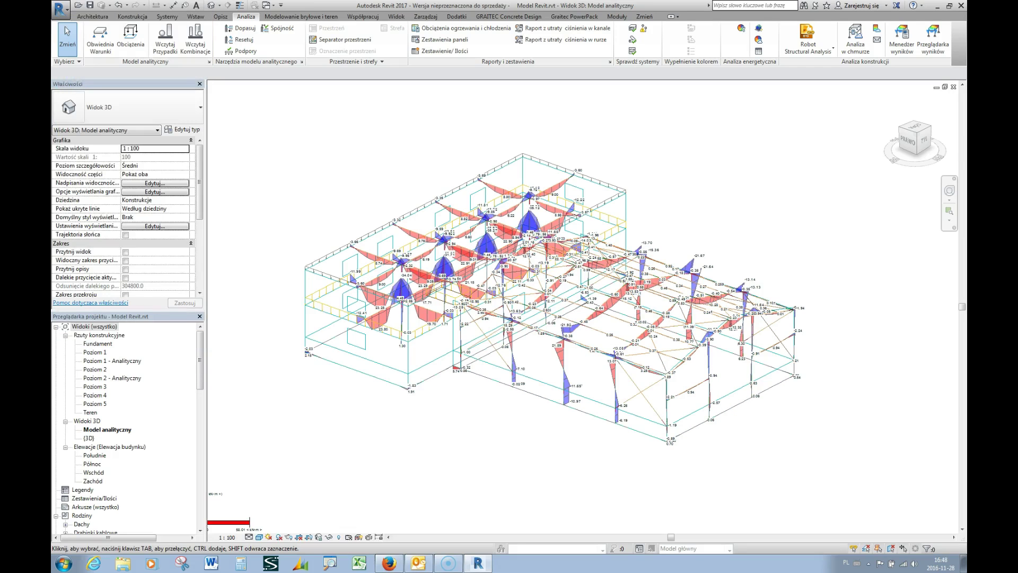
Select the right-hand hall frames and redraw the My diagrams for those members only.
shift+middle_drag(531, 297, 424, 297)
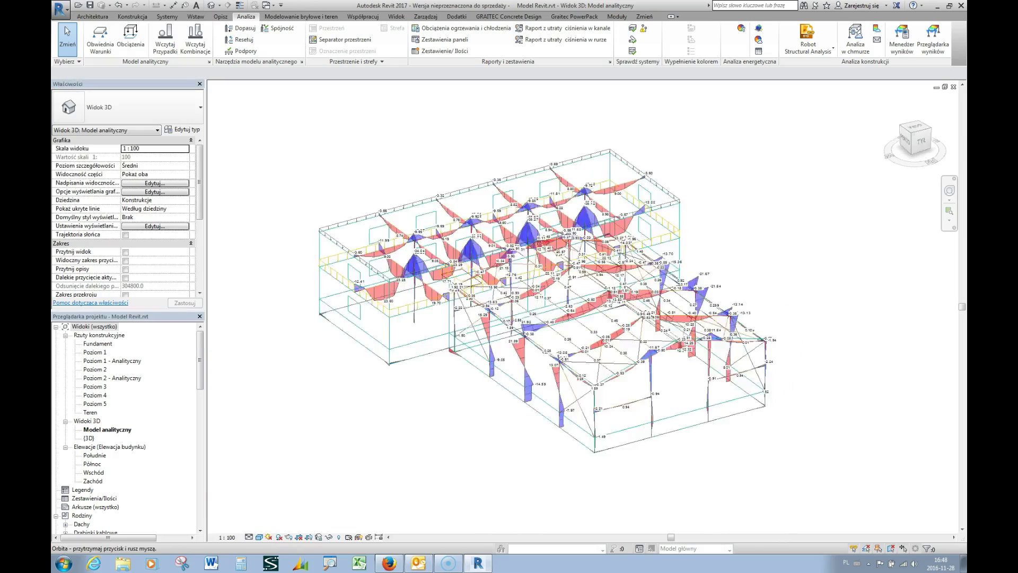
shift+middle_drag(530, 297, 609, 254)
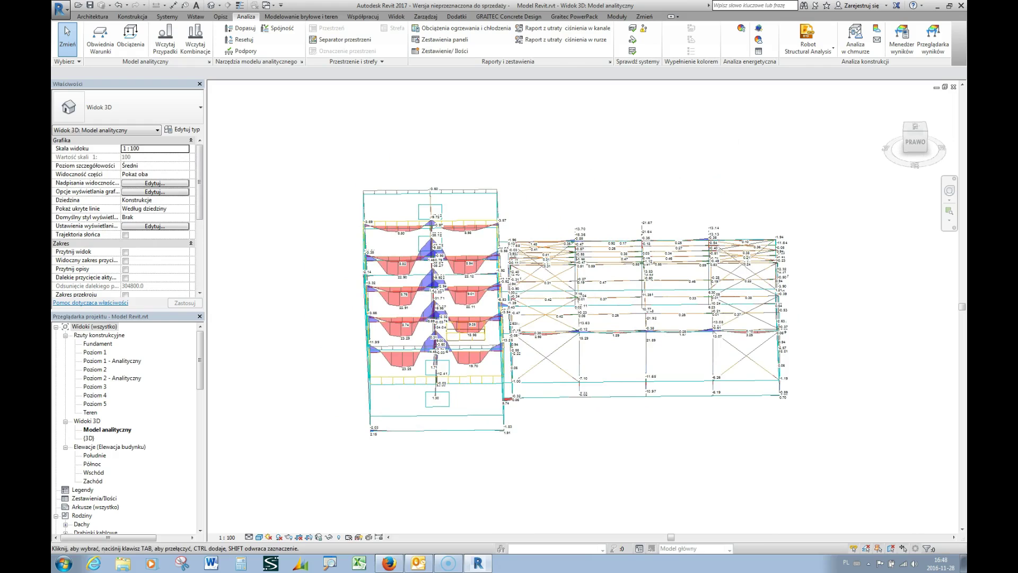
mouse_move(612, 171)
mouse_down()
mouse_move(698, 376)
mouse_move(753, 467)
mouse_up()
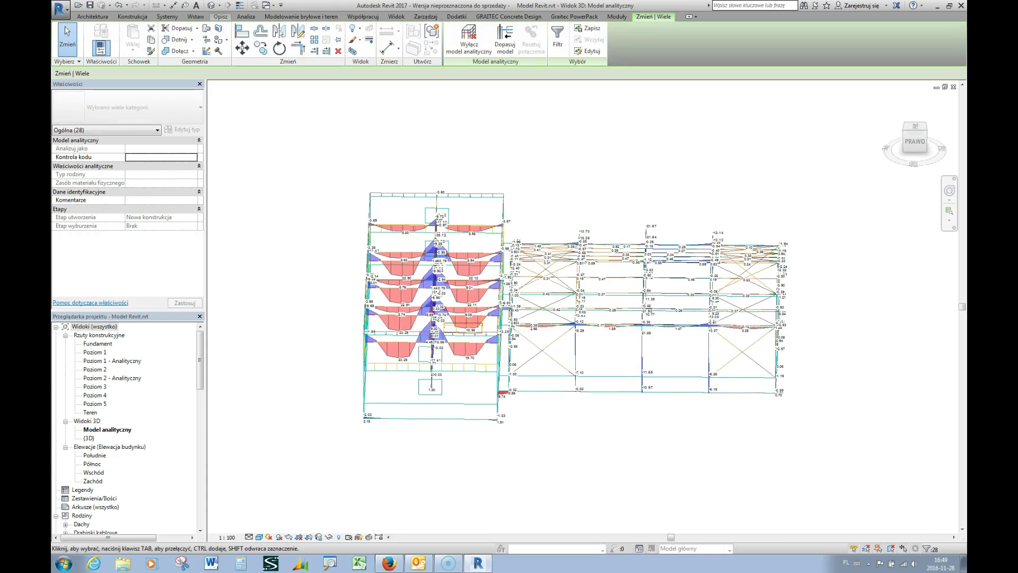
click(246, 16)
click(932, 36)
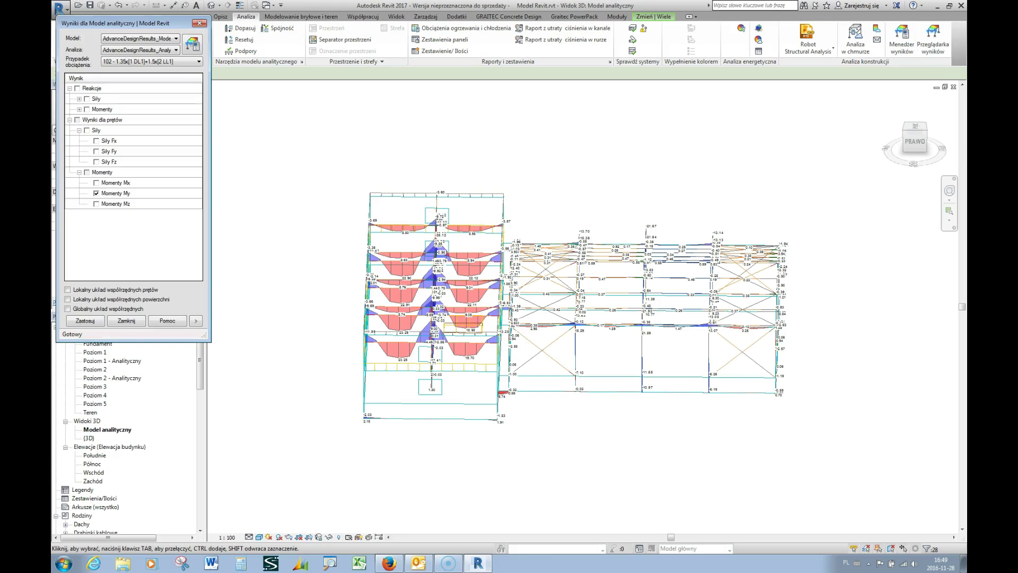
click(84, 320)
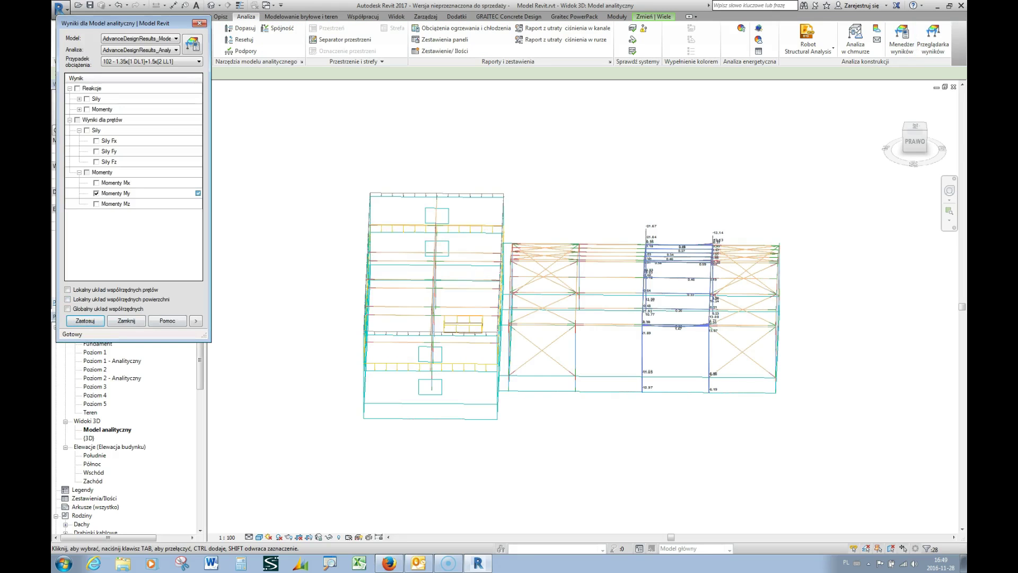